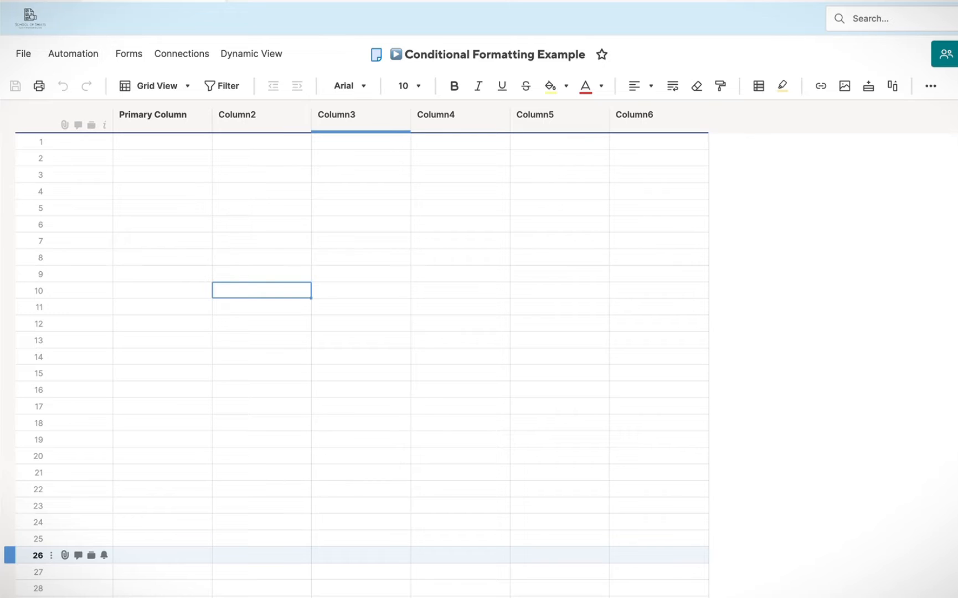
Rename the primary column as Description.
click(156, 126)
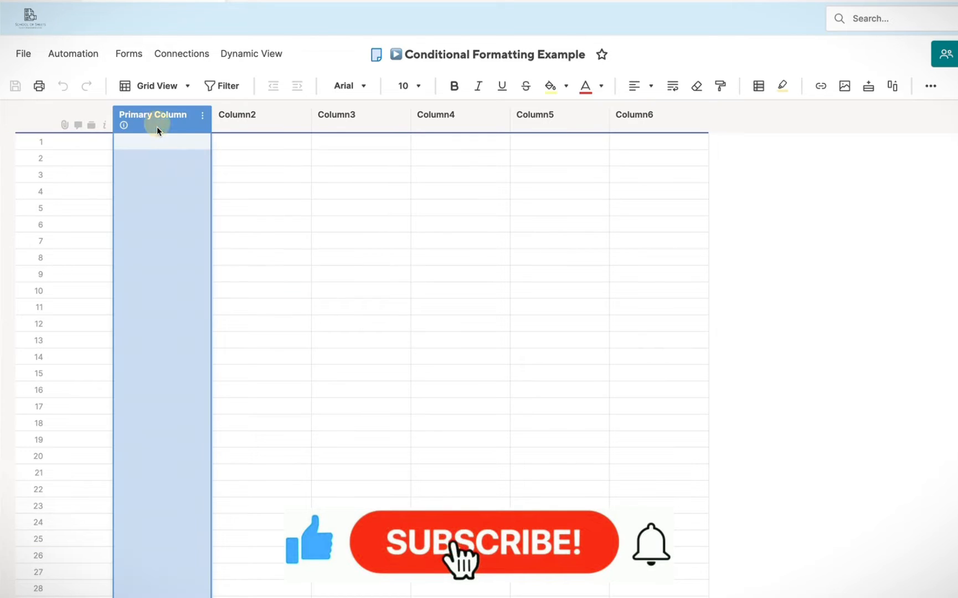
double_click(156, 126)
text(Des)
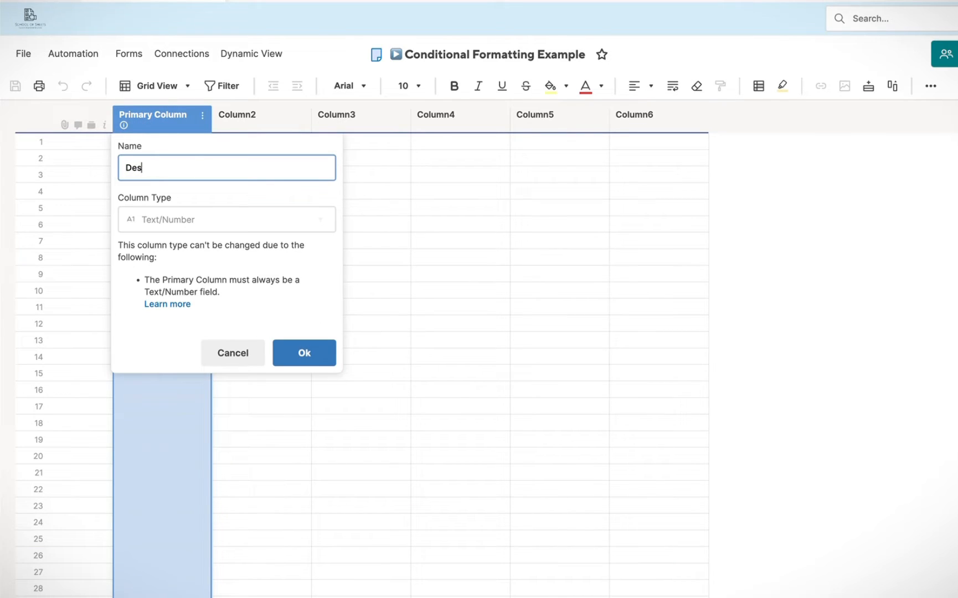
text(cription)
key(Return)
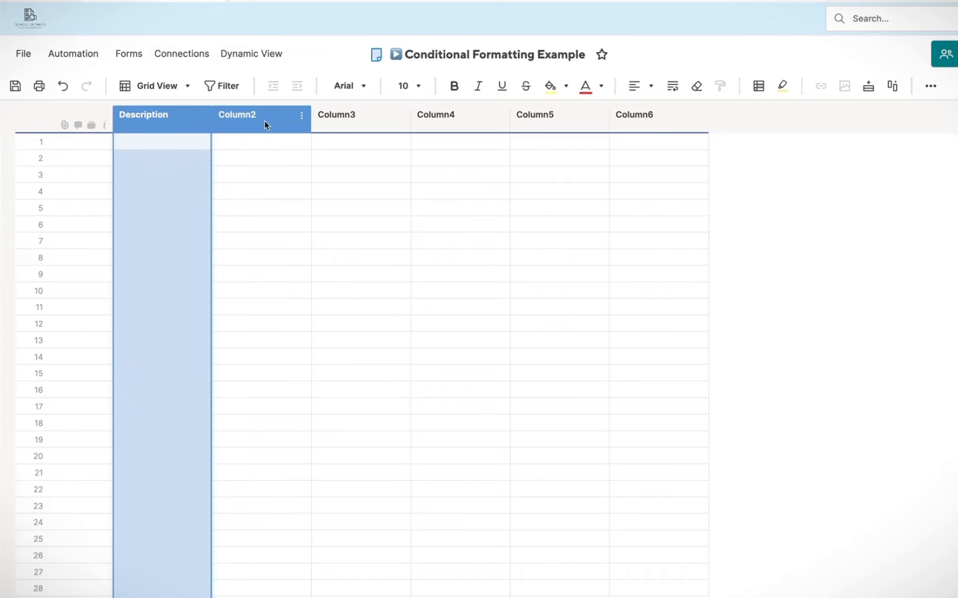
Turn Column2 into a dropdown list named Status with the values Not Started, In Progress, On Hold and Complete.
double_click(264, 121)
text(Status)
click(325, 220)
click(272, 304)
click(253, 355)
text(Not Started In Progress On Hold Complete)
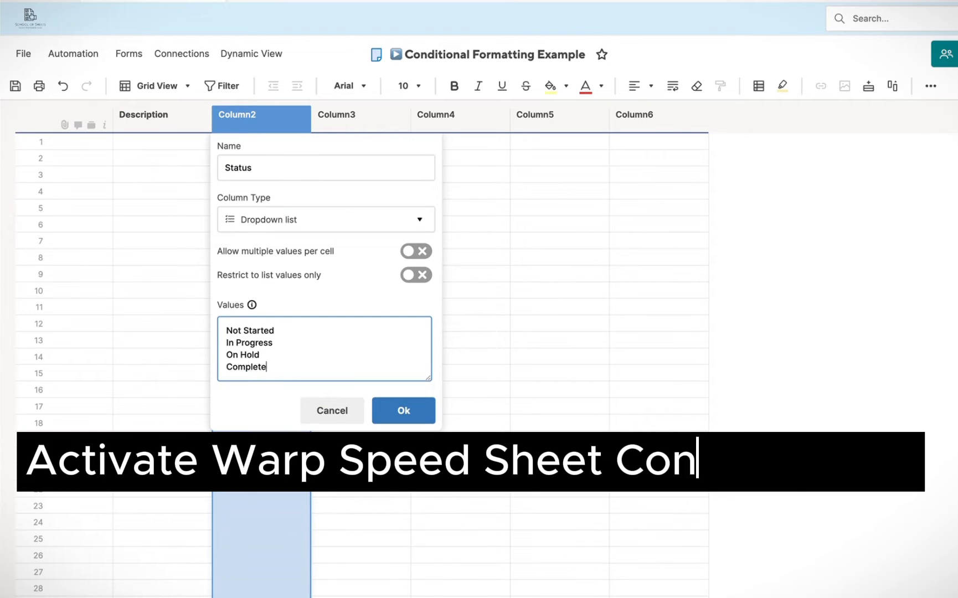
click(402, 410)
Turn Column3 into a date column named Start Date.
double_click(360, 121)
text(Starrt)
key(BackSpace)
key(BackSpace)
text(t Date)
click(425, 219)
click(365, 264)
click(502, 282)
Turn Column4 into a date column named End Date.
double_click(460, 121)
text(End Date)
click(487, 216)
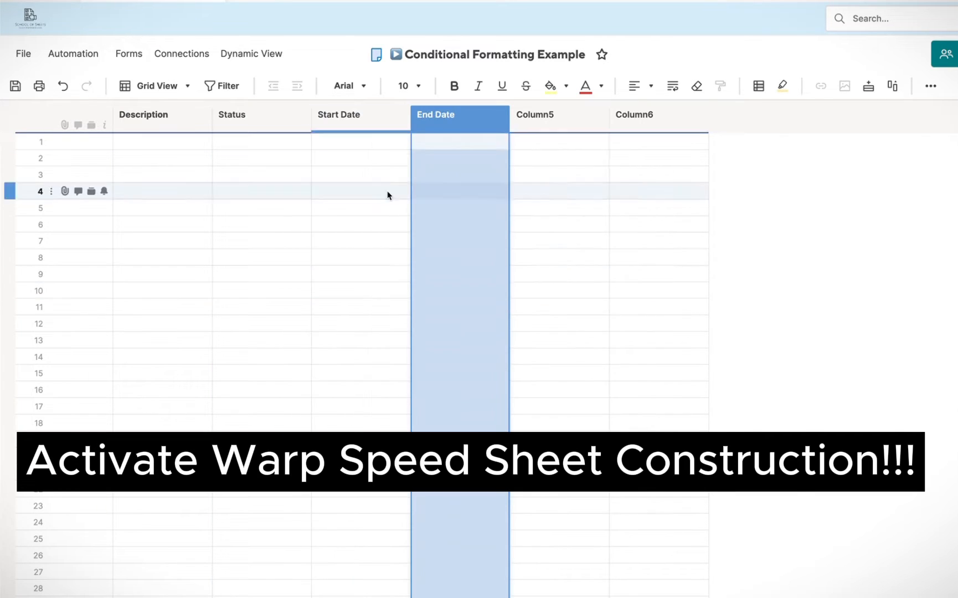
Turn Column5 into a contact list named Assigned To, and delete Column6.
click(598, 306)
click(609, 324)
click(609, 354)
click(609, 324)
click(700, 500)
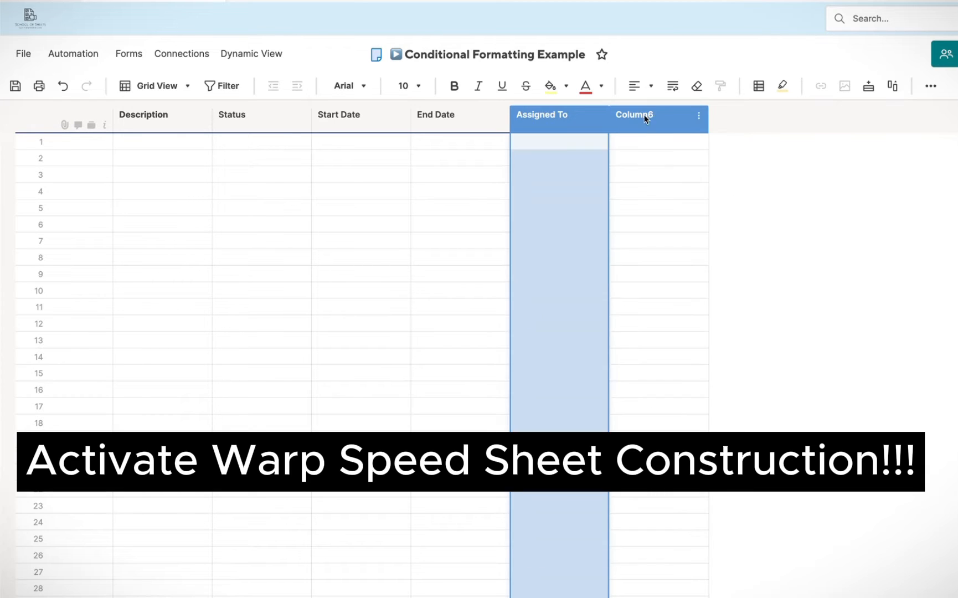
click(698, 115)
click(704, 170)
Enter Task 1 through Task 5 in the first five rows of the Description column.
click(173, 141)
text(Task 1)
key(Return)
text(Task 2)
key(Return)
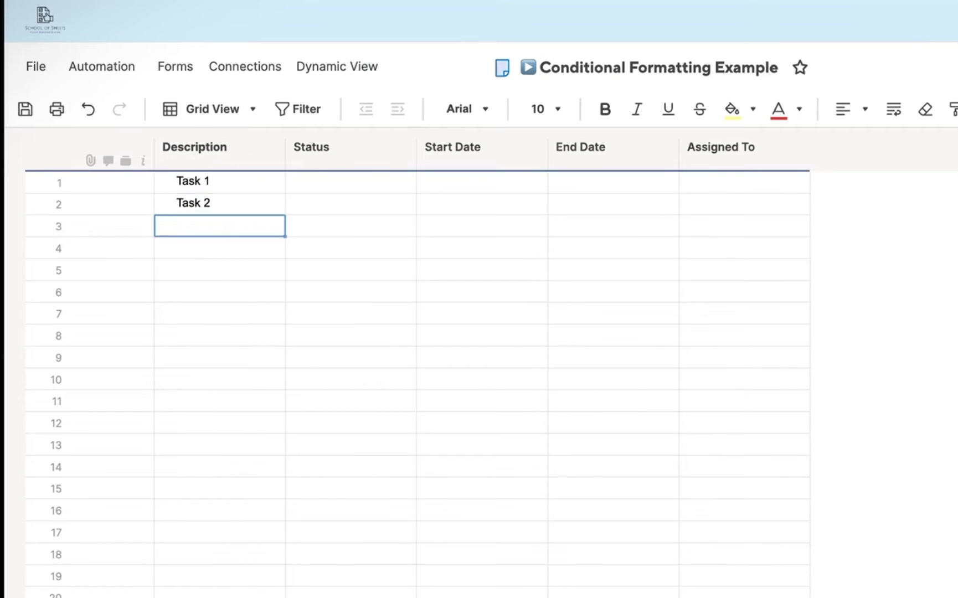
text(Task 3)
key(Return)
text(Task 4)
key(Return)
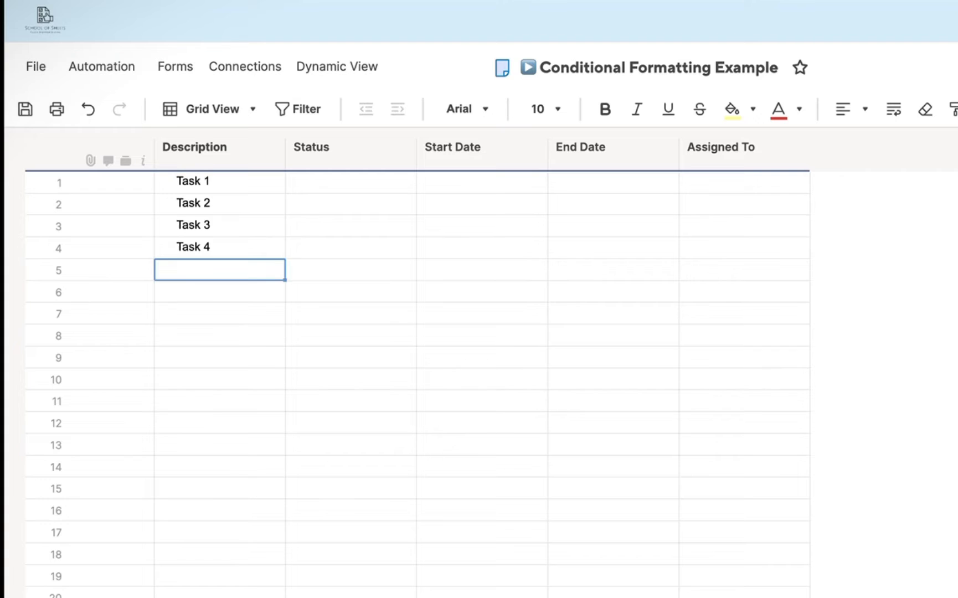
text(Task 5)
key(Return)
Set the status of Task 1 to Not Started.
click(359, 185)
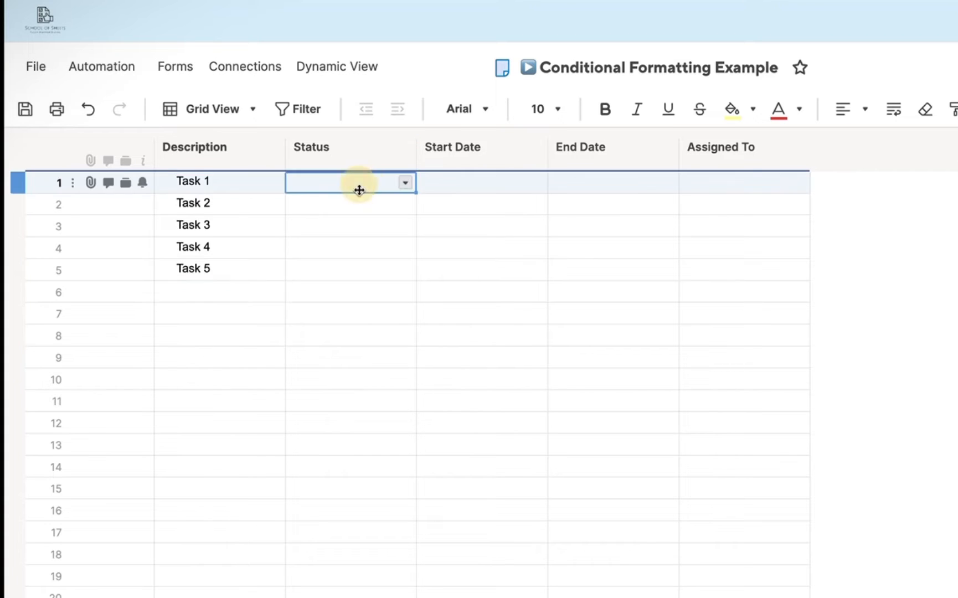
text(Not Started)
key(Return)
key(Up)
text(c)
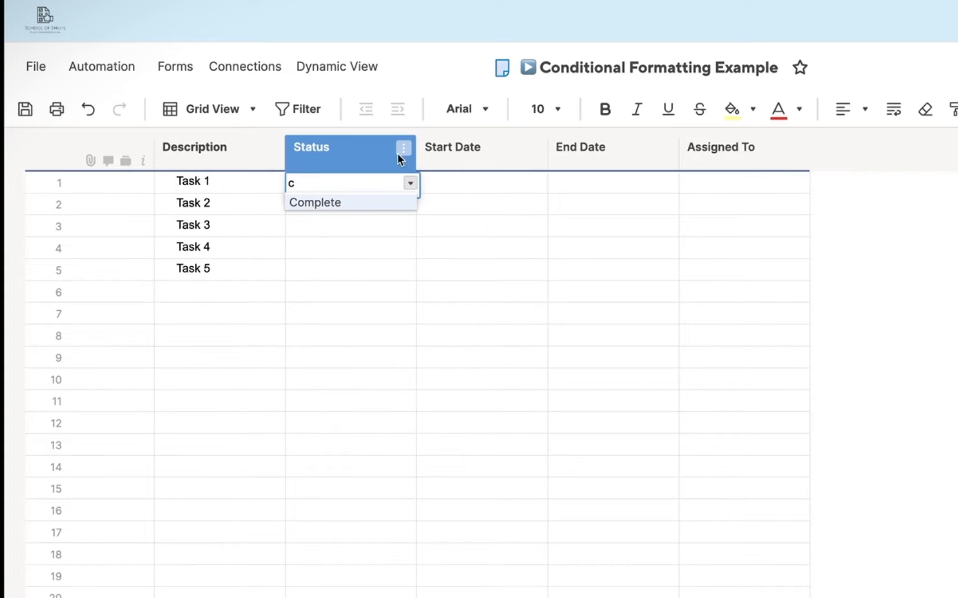
click(340, 158)
click(701, 479)
Copy the four dropdown values from the Status column's properties and paste them as the statuses of Tasks 1 to 4.
double_click(350, 155)
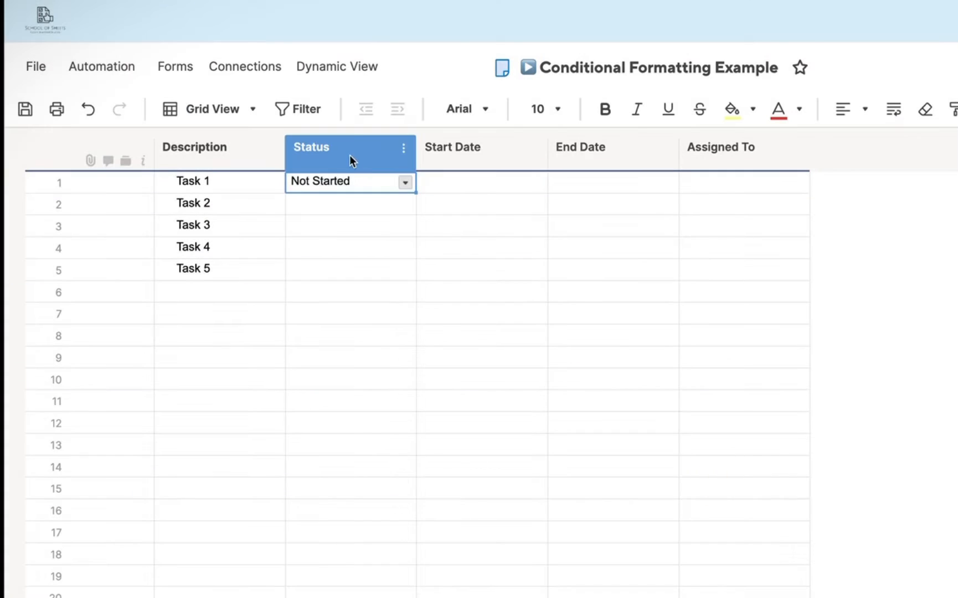
click(496, 463)
key(ctrl+c)
click(524, 536)
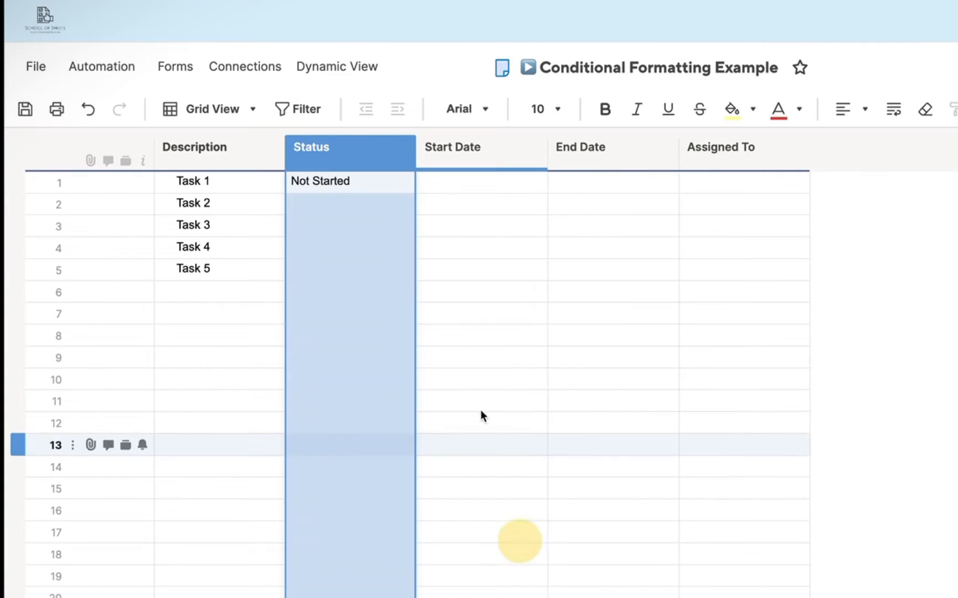
click(338, 185)
key(ctrl+v)
click(467, 357)
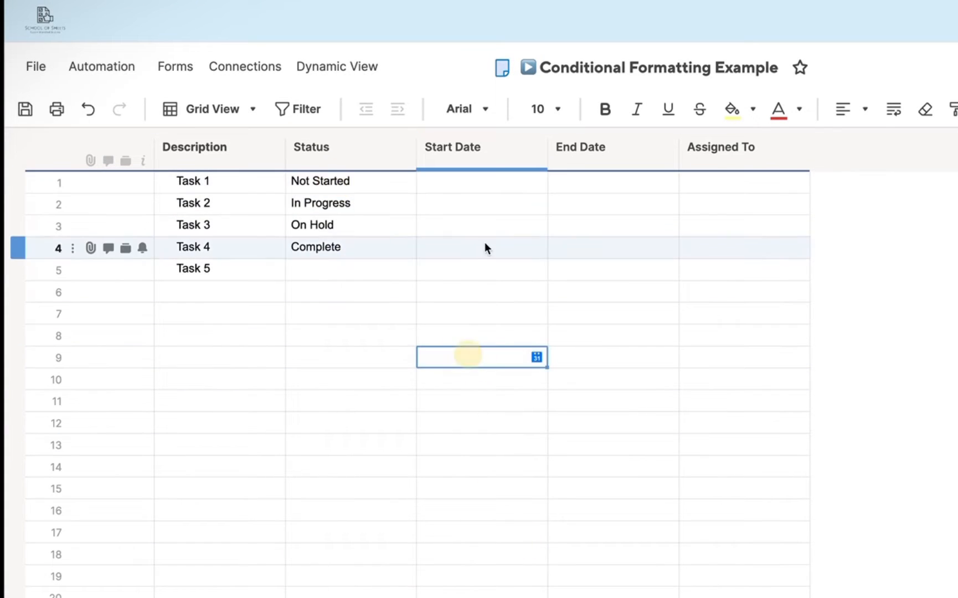
Enter today's date as Task 1's start date and a formula adding 7 days to it as Task 2's start date.
click(464, 184)
text(t)
key(Return)
text(=)
click(464, 184)
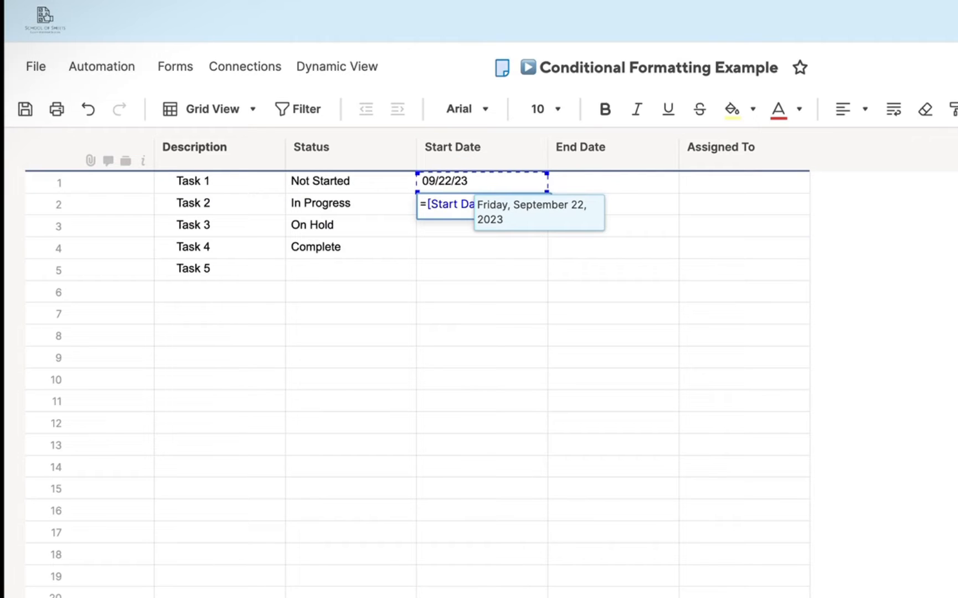
text(+)
key(Return)
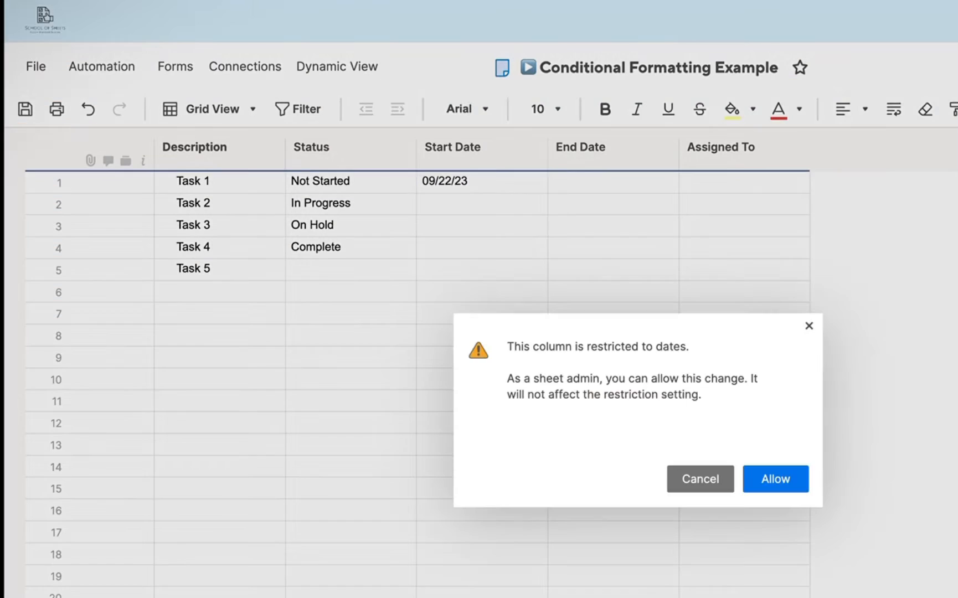
key(Return)
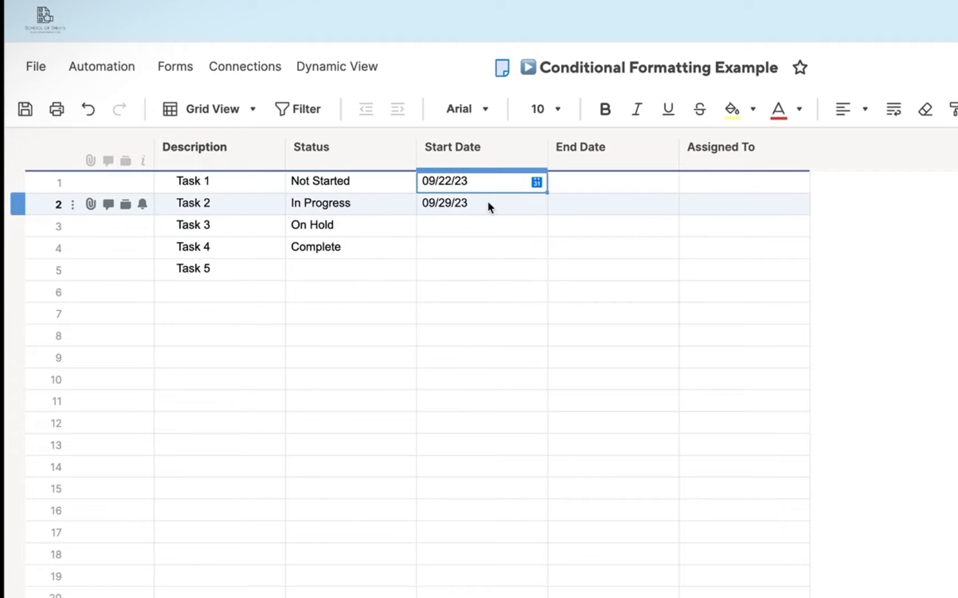
Copy Task 2's start date formula to Tasks 3 and 4.
click(487, 201)
key(super+c)
drag(488, 224, 499, 247)
key(super+v)
key(Return)
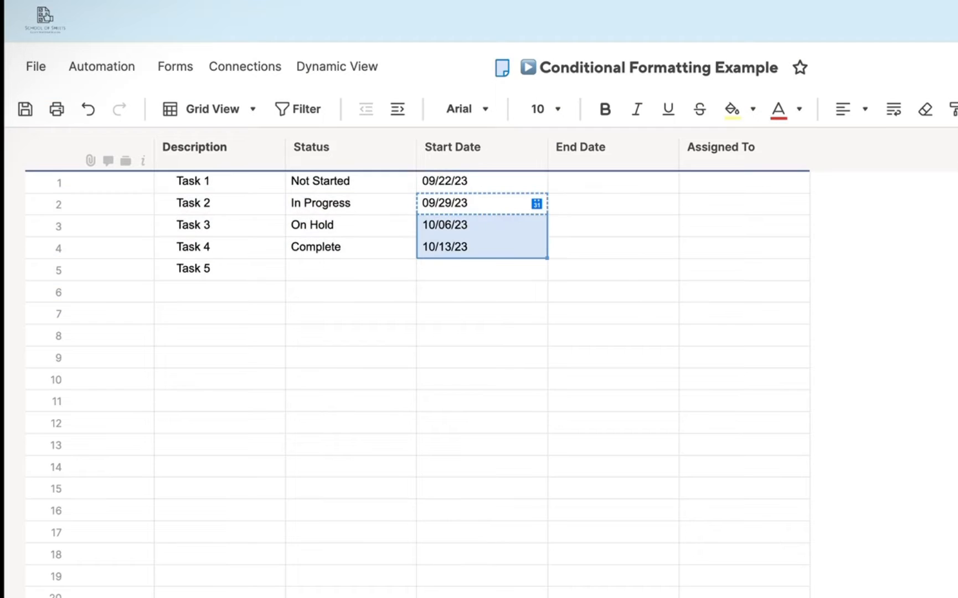
click(506, 266)
Replace Task 1's start date with the formula =TODAY(-7), allowing the change in the date-restricted column.
click(498, 181)
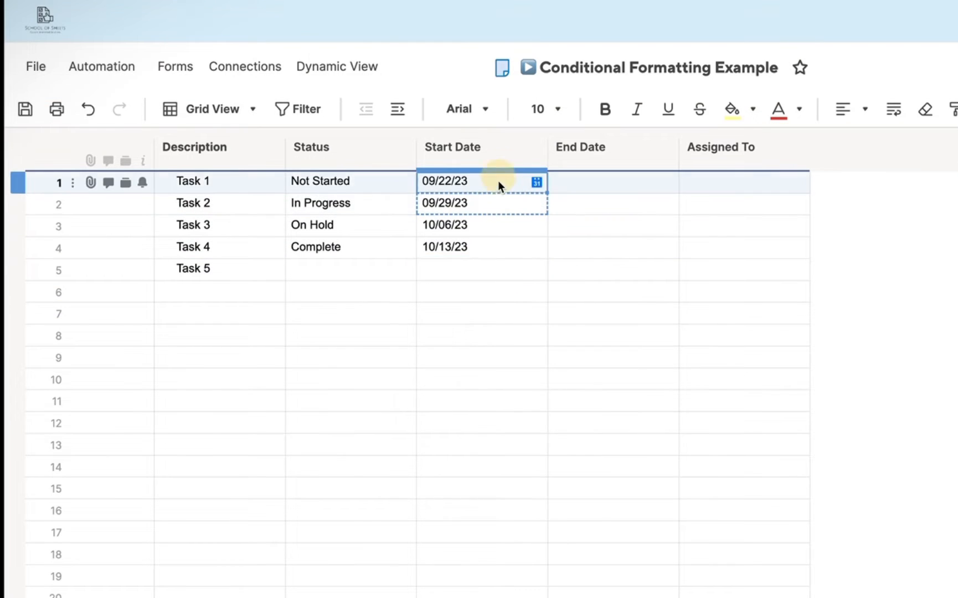
click(498, 181)
double_click(474, 190)
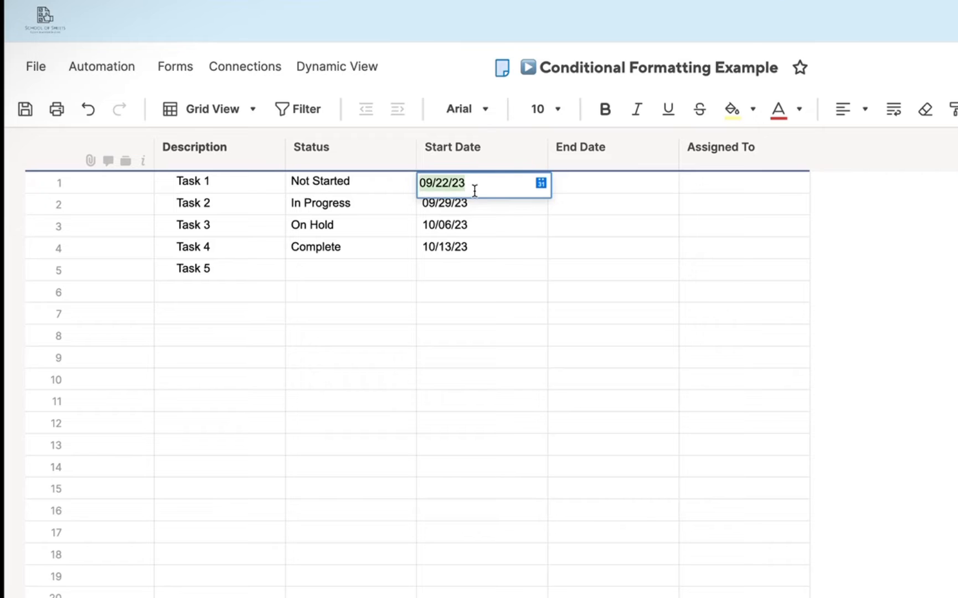
text(=TIME()
key(BackSpace)
key(BackSpace)
key(BackSpace)
key(BackSpace)
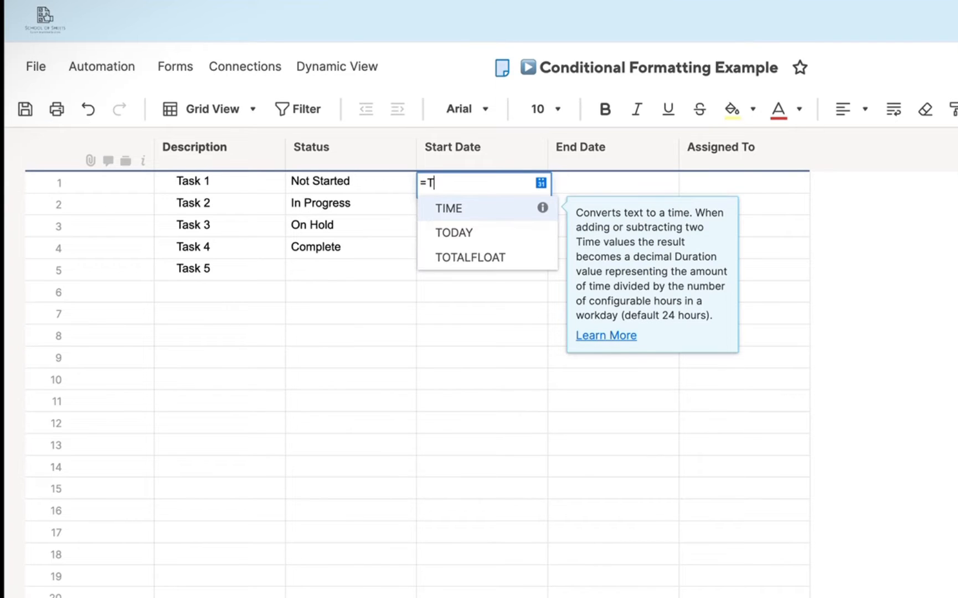
key(Down)
key(Return)
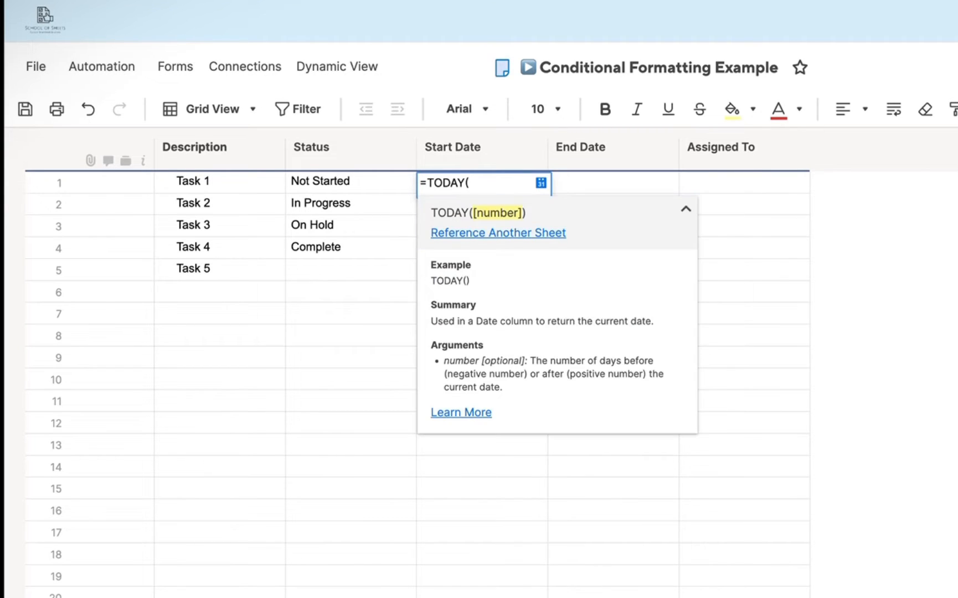
text(-7)
key(Return)
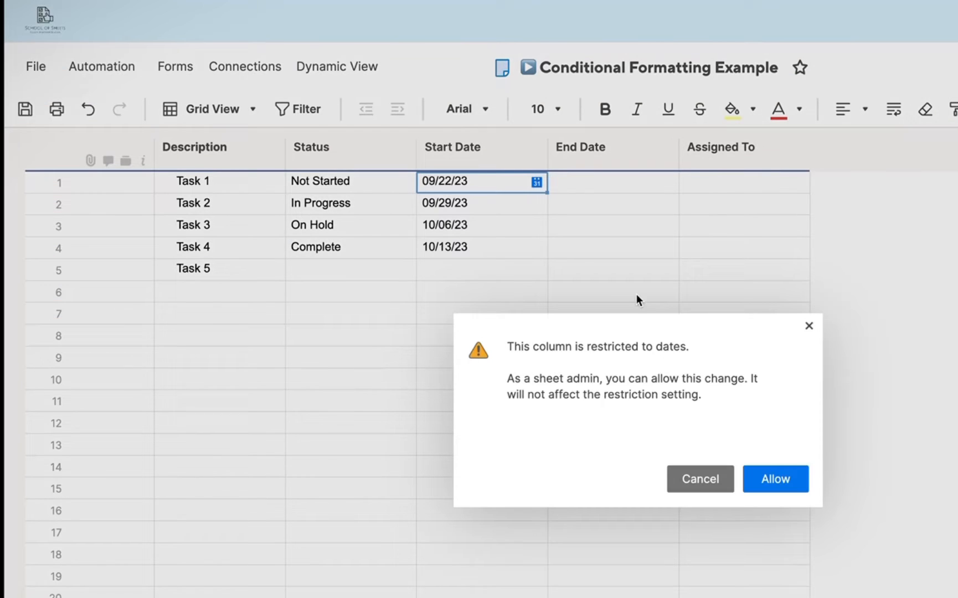
click(767, 475)
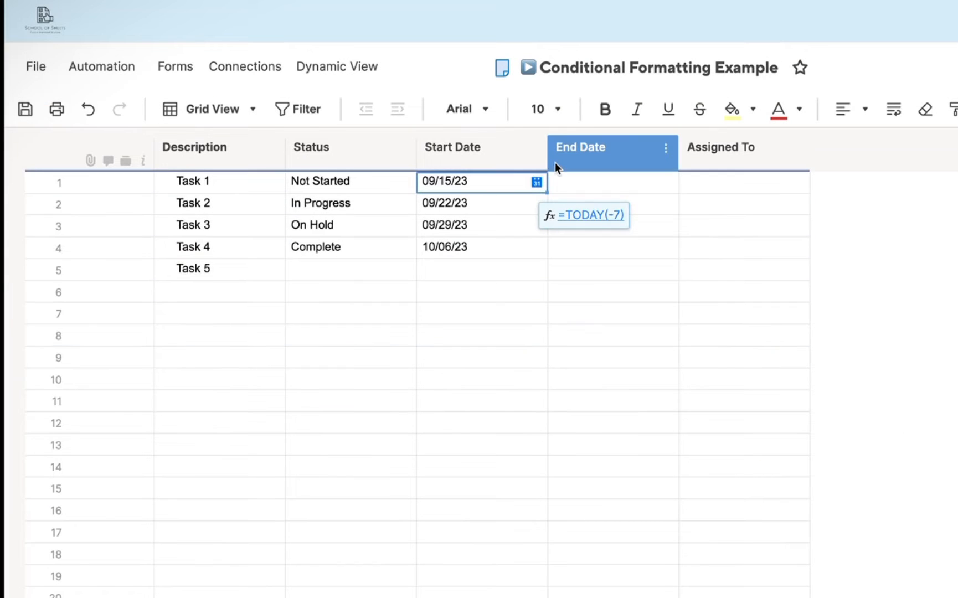
drag(548, 161, 509, 159)
click(559, 182)
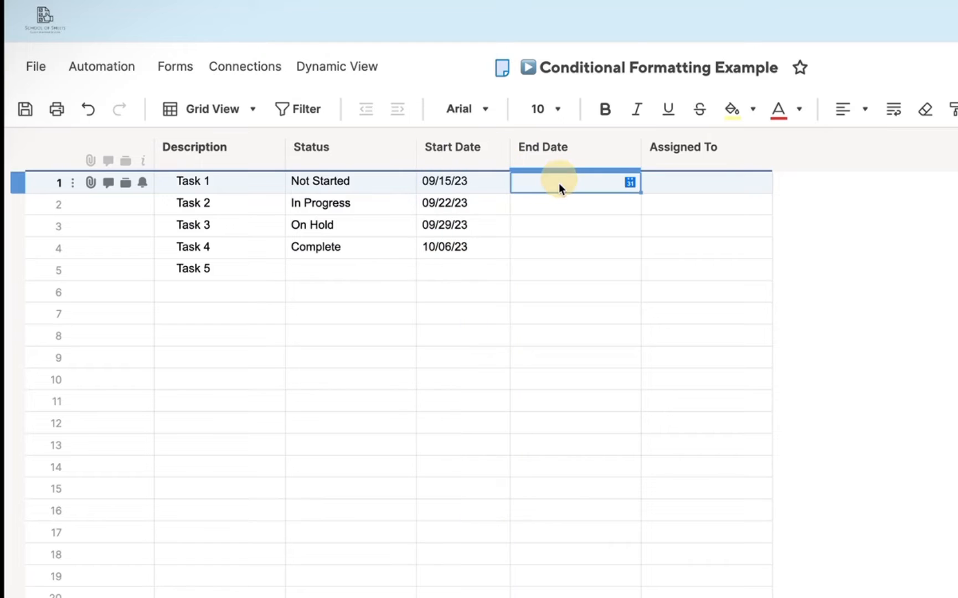
text(=[Start Date]@row+3)
key(Return)
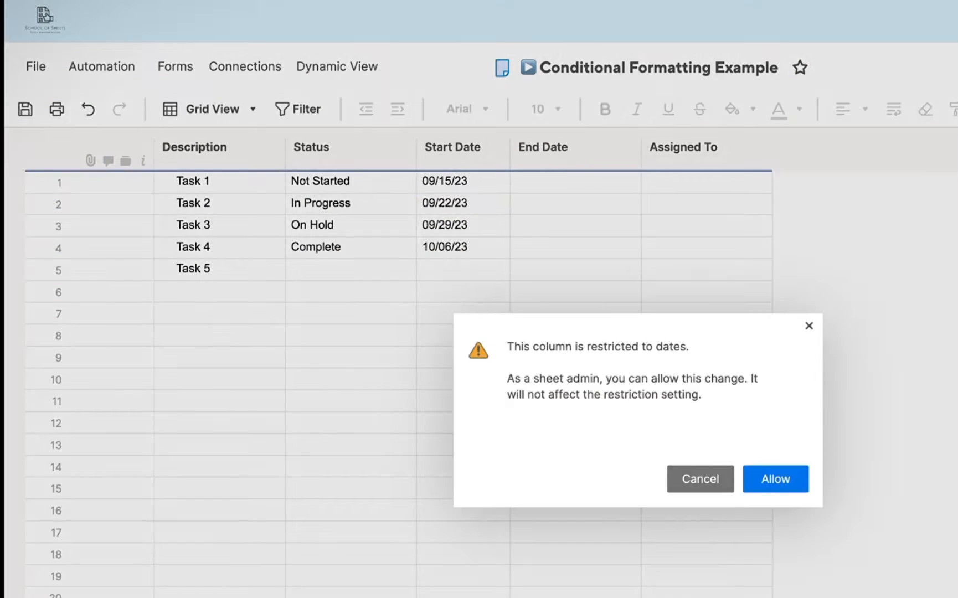
click(775, 478)
Convert Task 1's end date formula to a column formula for the whole End Date column.
click(588, 188)
right_click(591, 192)
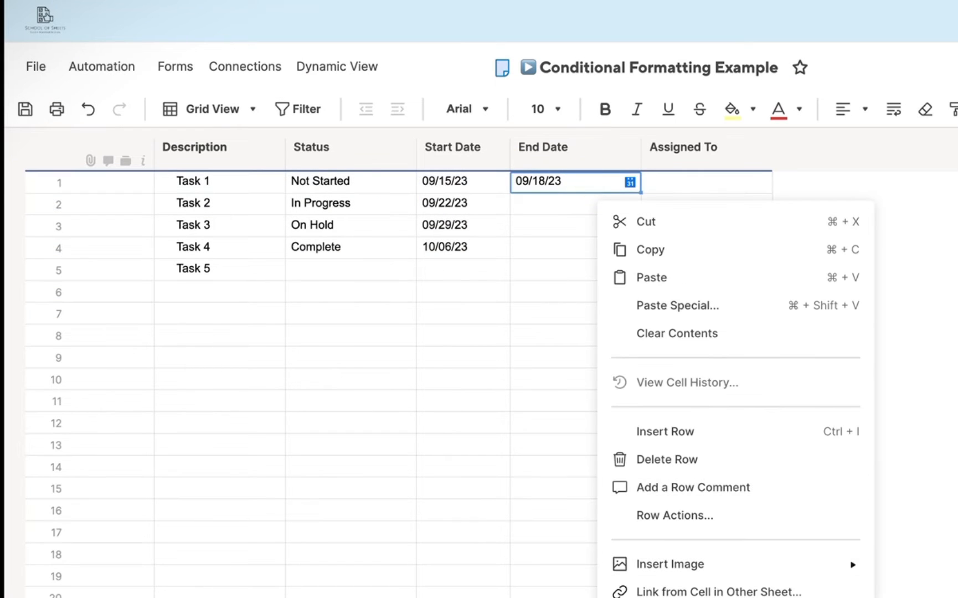
click(705, 596)
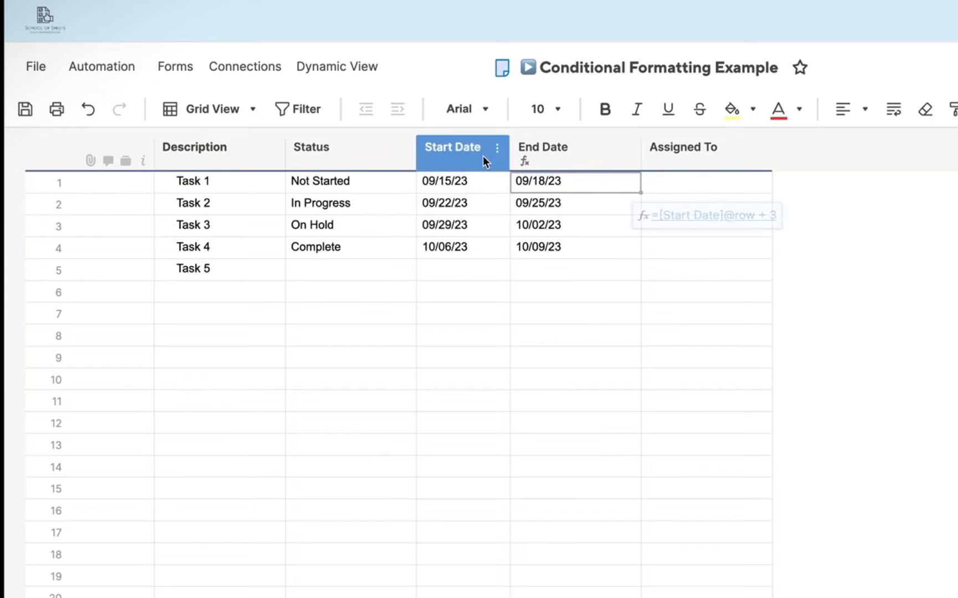
Narrow the Start Date and End Date columns together to the same width, just wider than their dates.
click(482, 155)
shift+click(545, 156)
drag(507, 161, 496, 160)
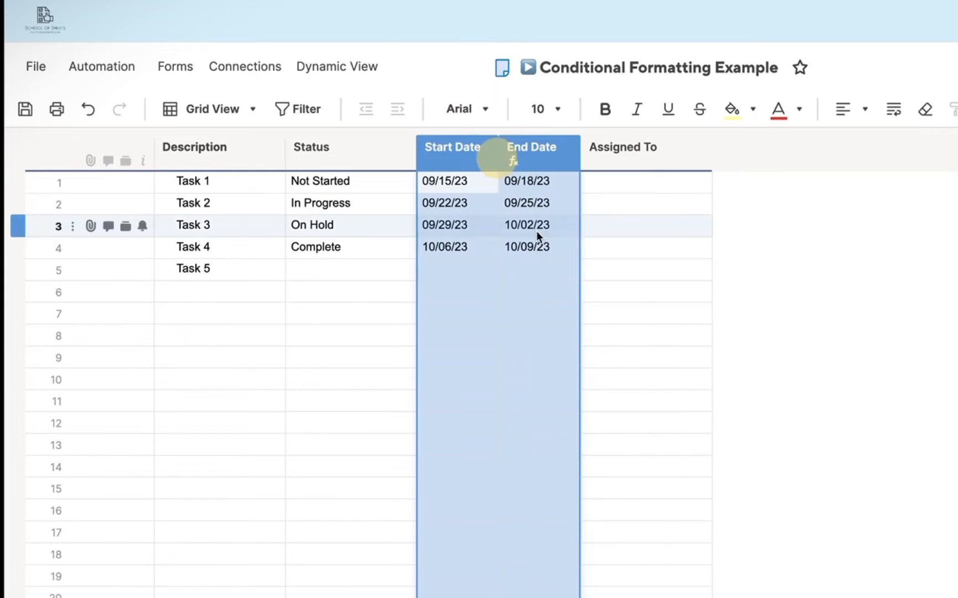
click(637, 440)
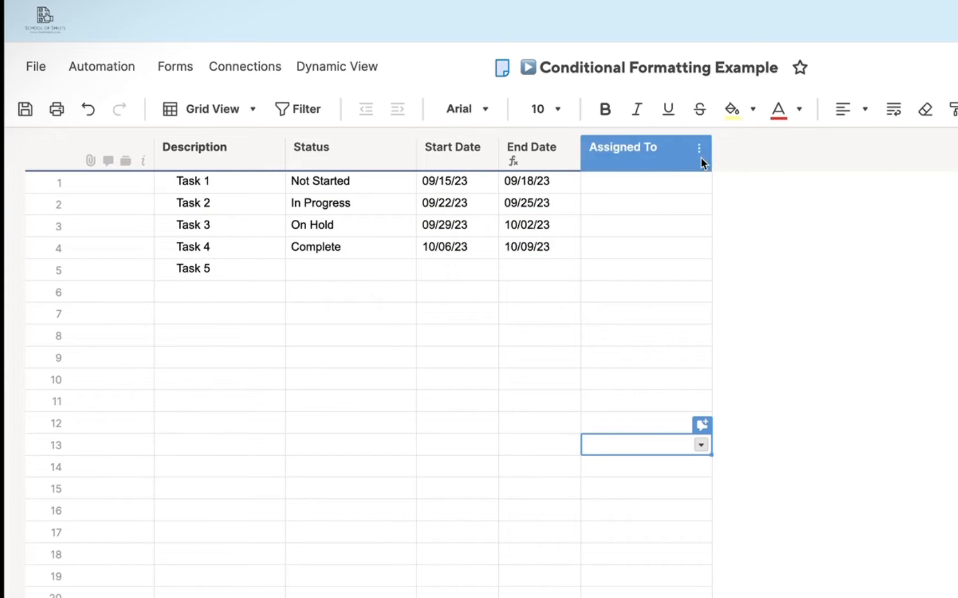
Assign Task 1 to the first contact in the list and Task 2 to the second.
click(672, 180)
click(700, 184)
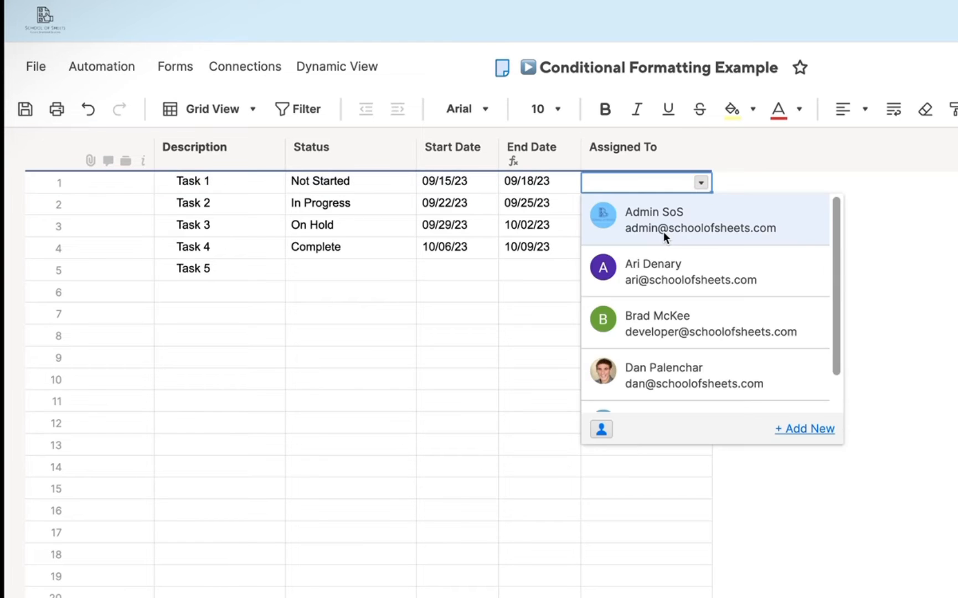
click(662, 231)
click(310, 162)
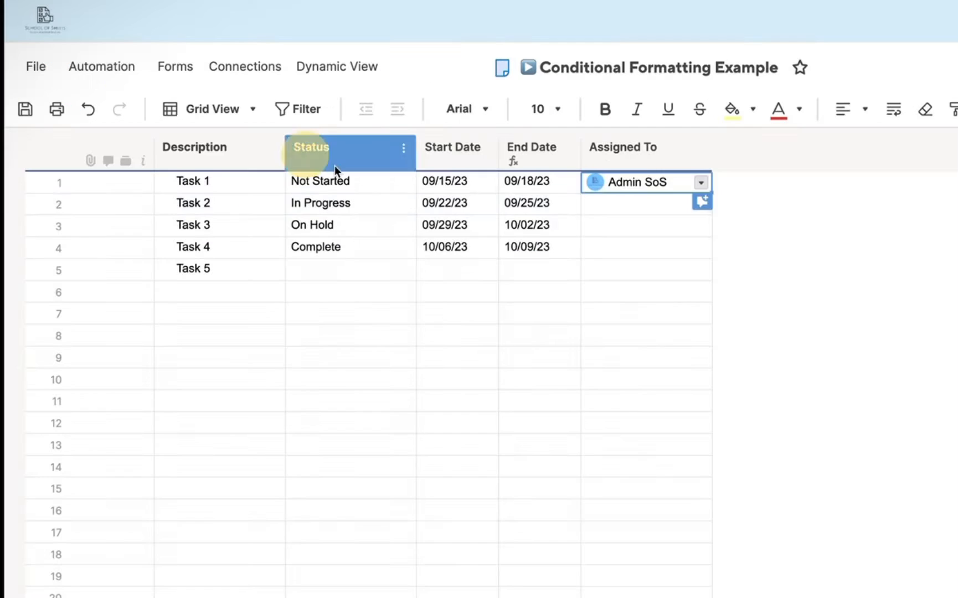
click(627, 206)
click(701, 204)
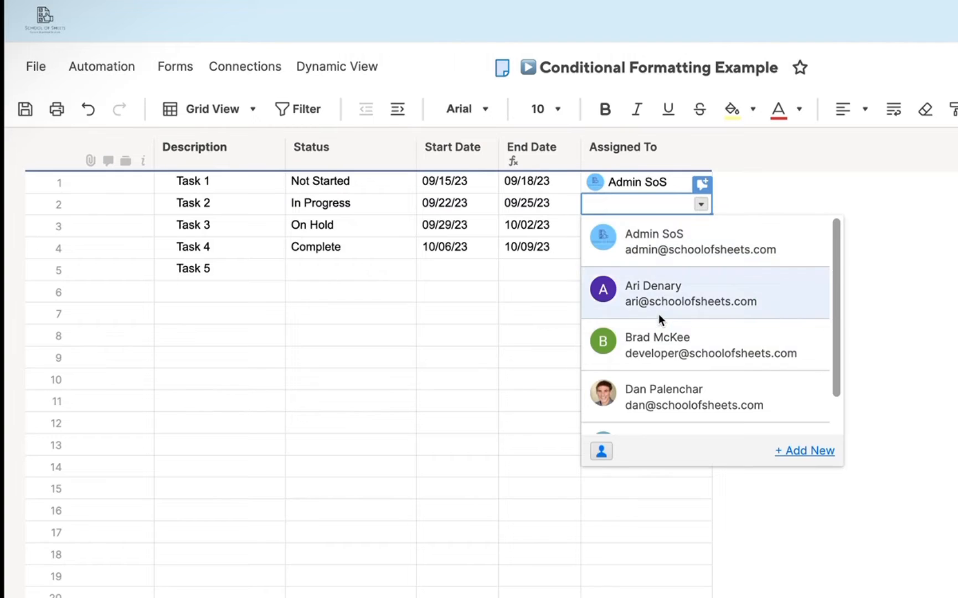
click(656, 300)
Assign Task 3 to the third contact in the list and Task 4 to the fourth.
click(689, 229)
click(701, 225)
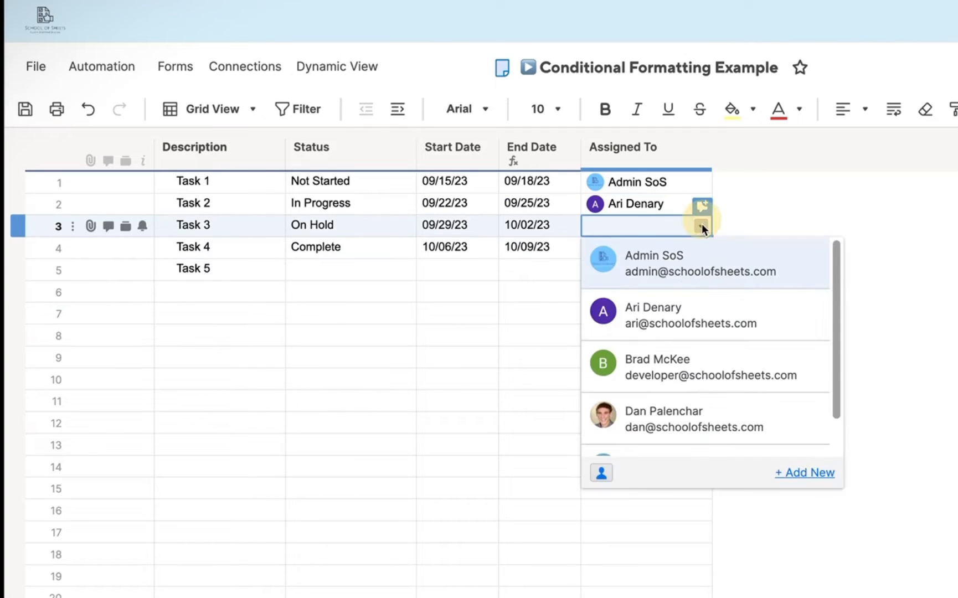
click(667, 357)
click(690, 245)
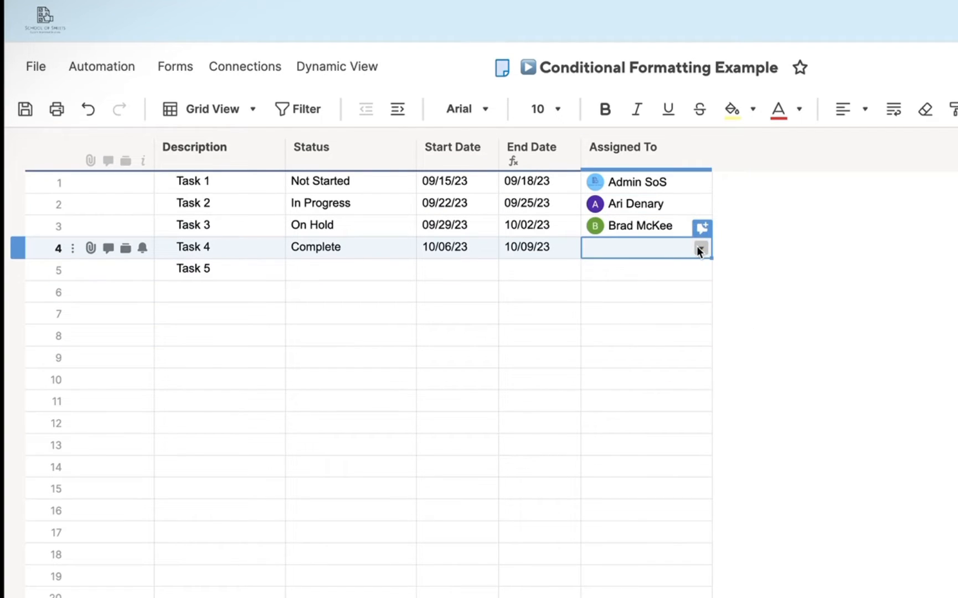
click(699, 247)
click(681, 439)
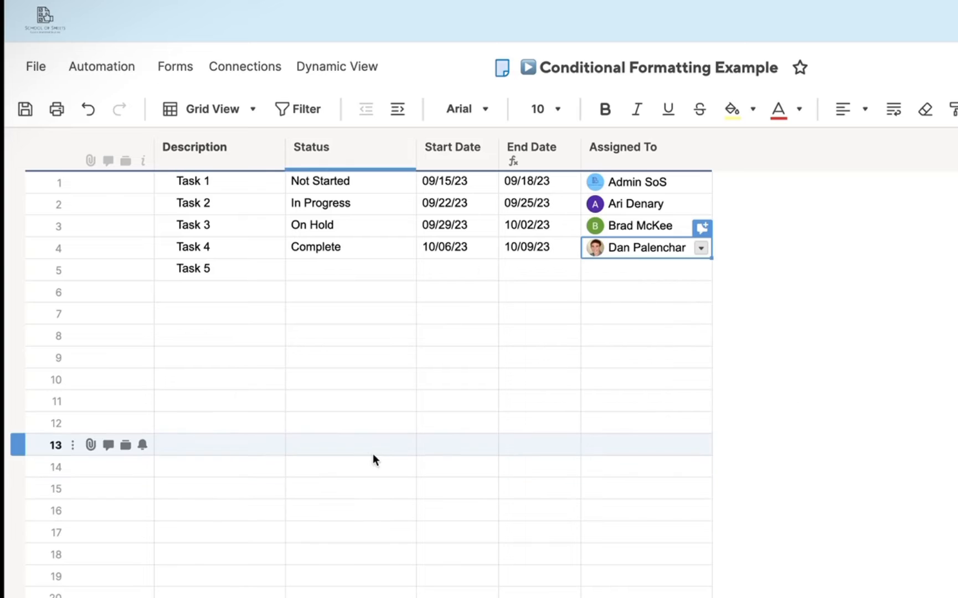
Hide the proofs indicator column beside the row numbers and save the sheet.
click(127, 144)
click(154, 178)
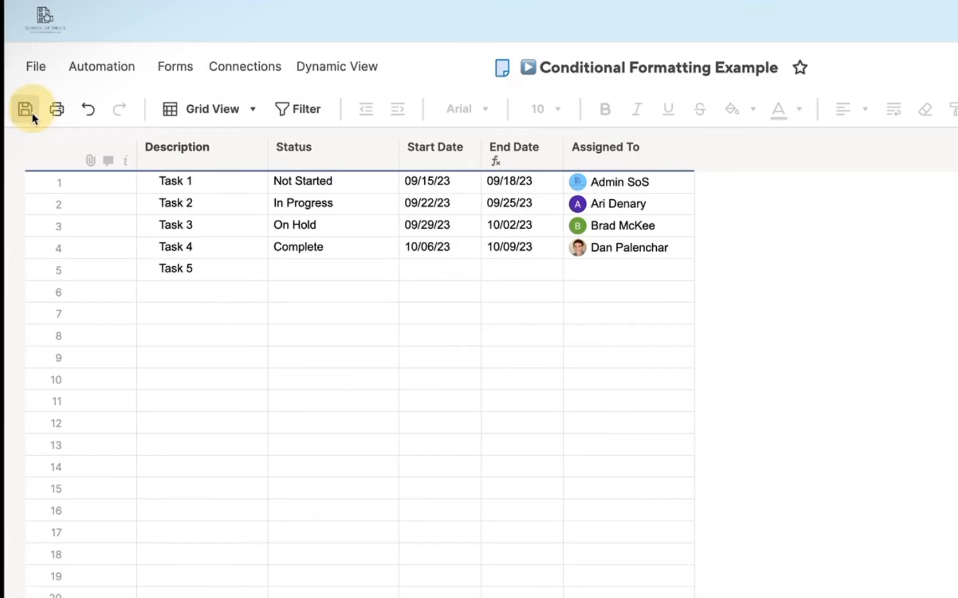
click(32, 112)
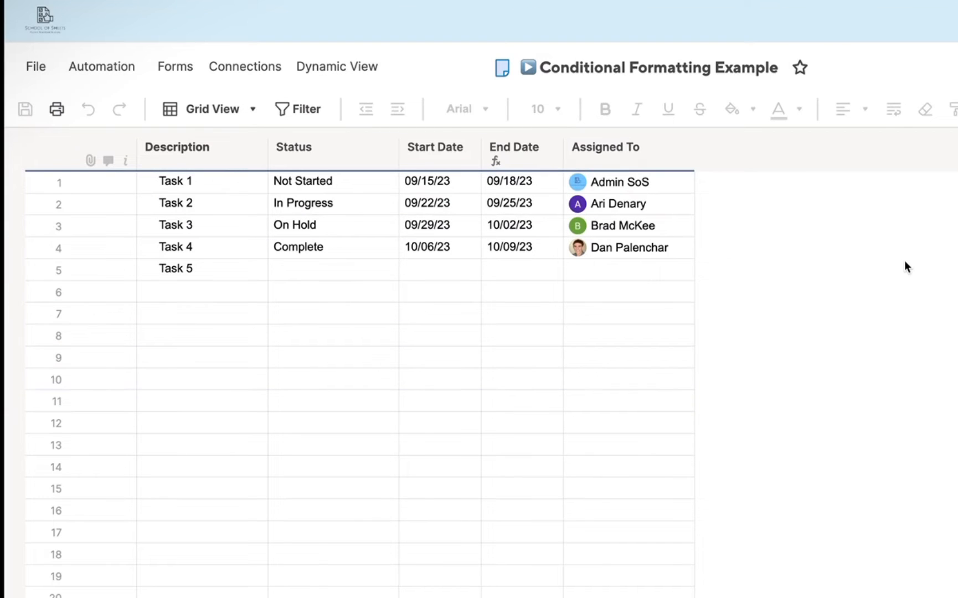
Add a conditional formatting rule with the condition that Status is Complete.
click(836, 90)
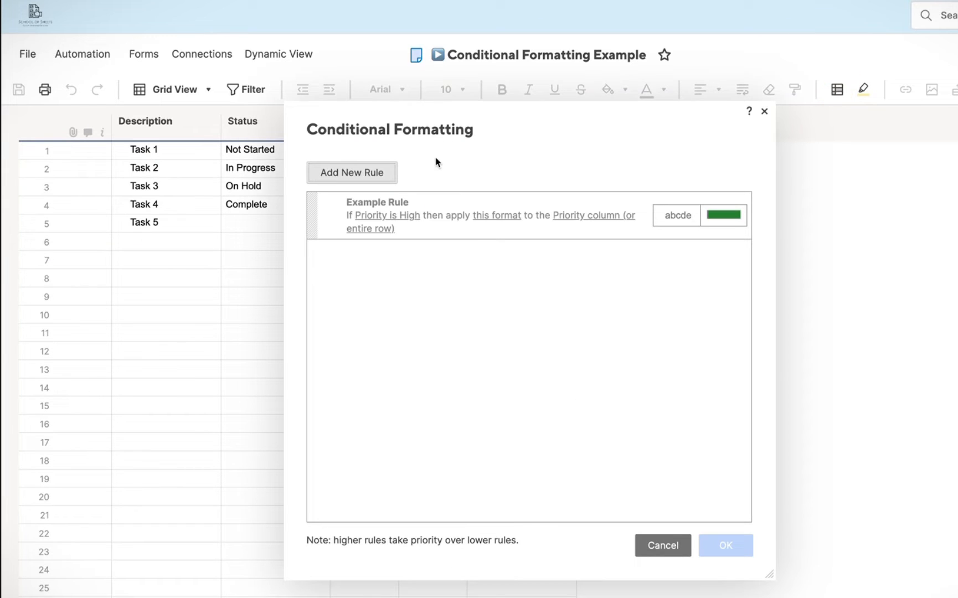
click(764, 112)
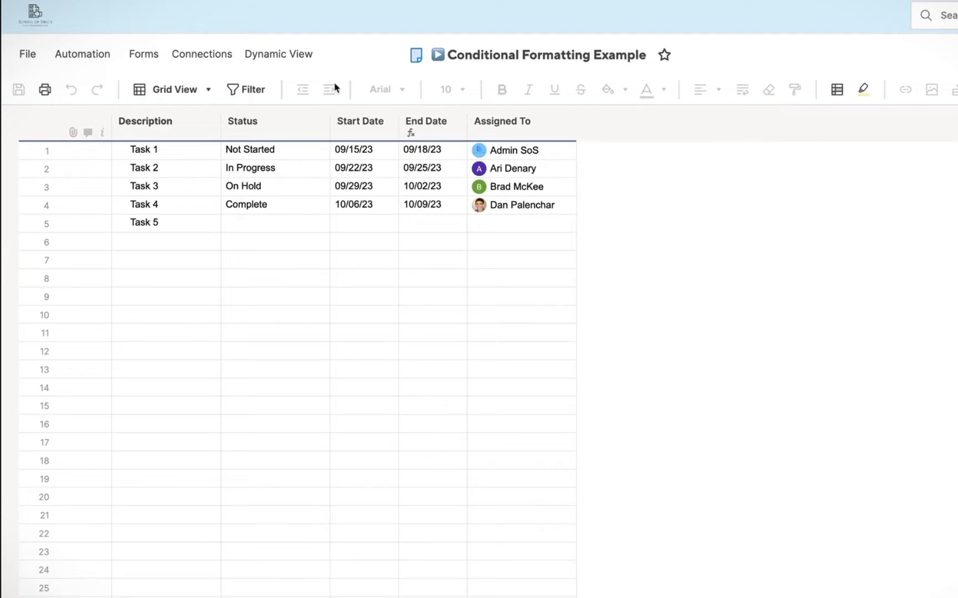
click(838, 93)
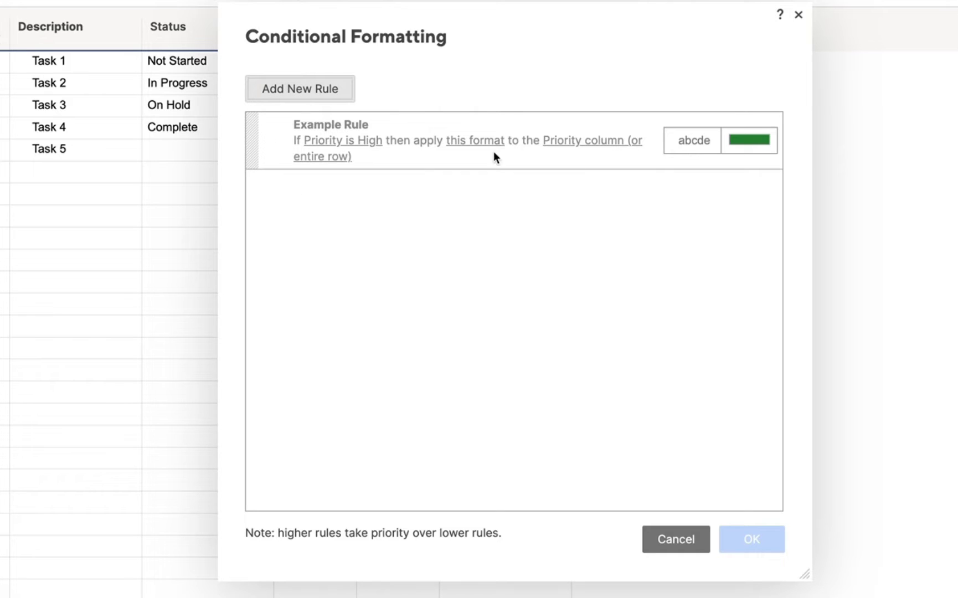
click(326, 87)
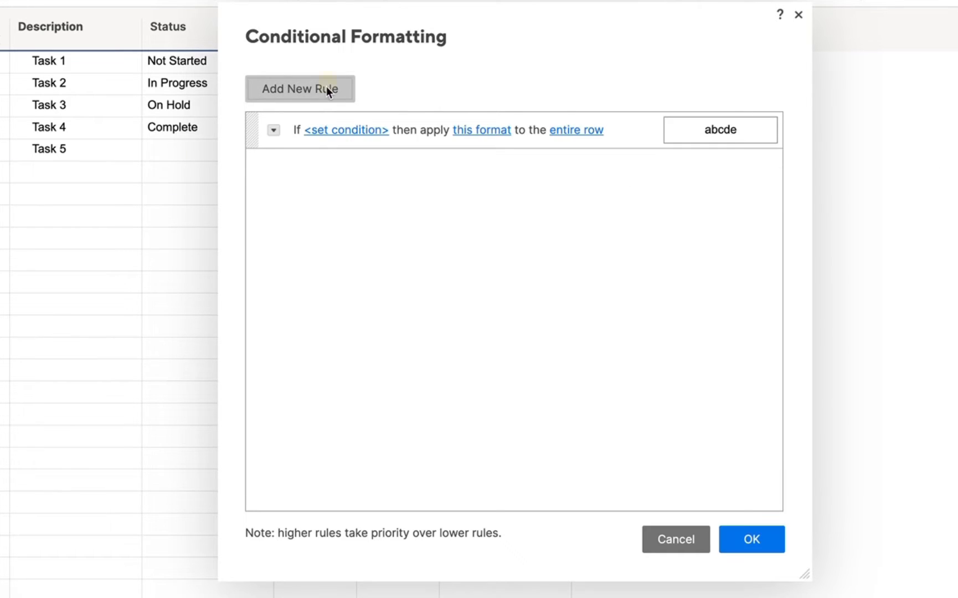
click(334, 131)
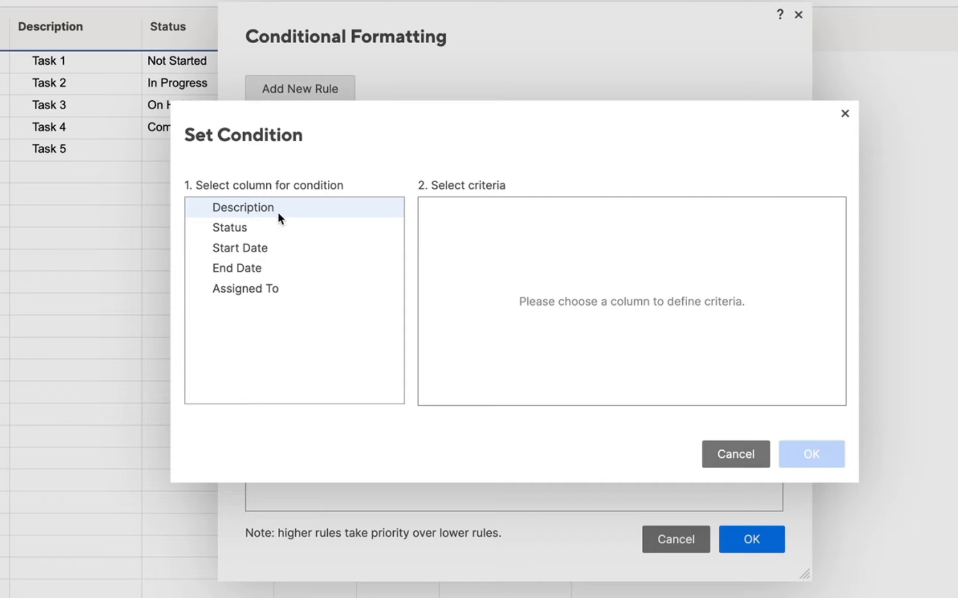
click(343, 228)
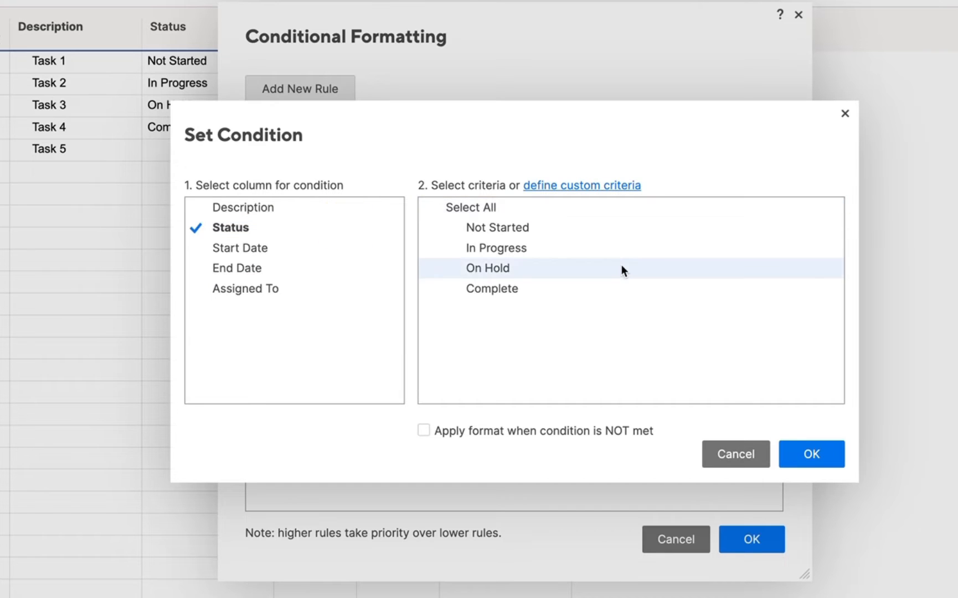
click(595, 293)
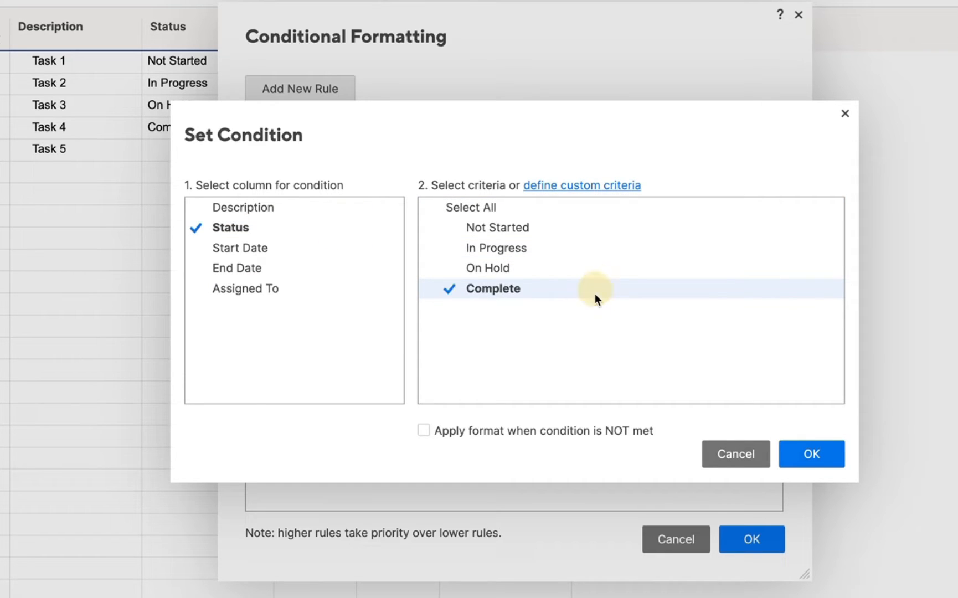
click(827, 455)
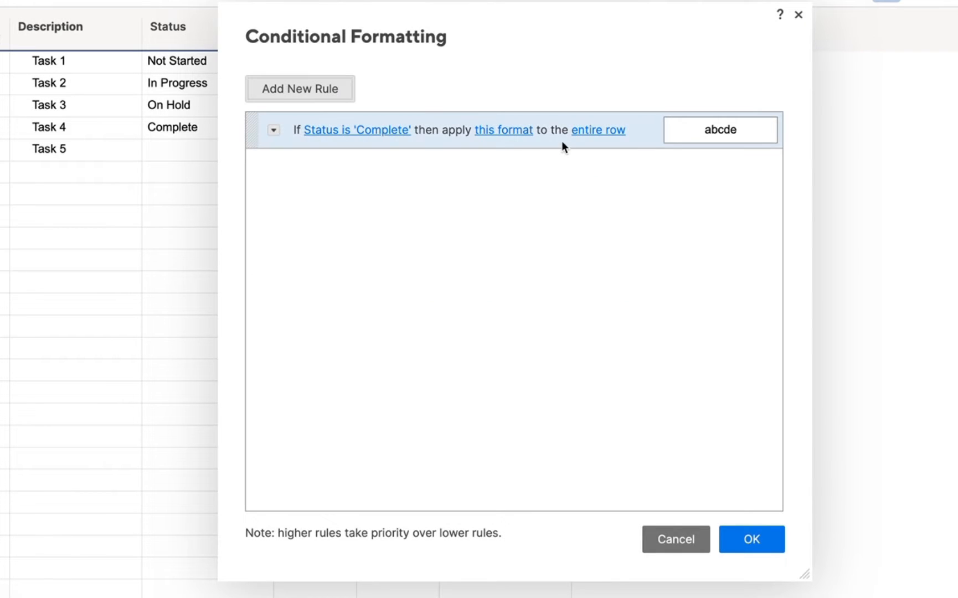
Give the Status is Complete rule the lightest blue background for the entire row, apply the rule and save the sheet.
click(492, 130)
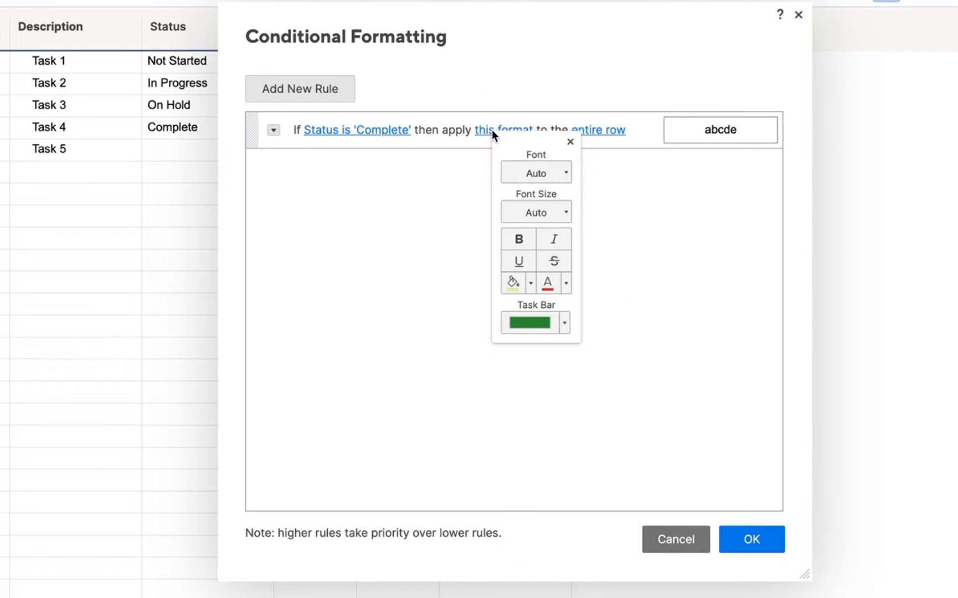
click(530, 284)
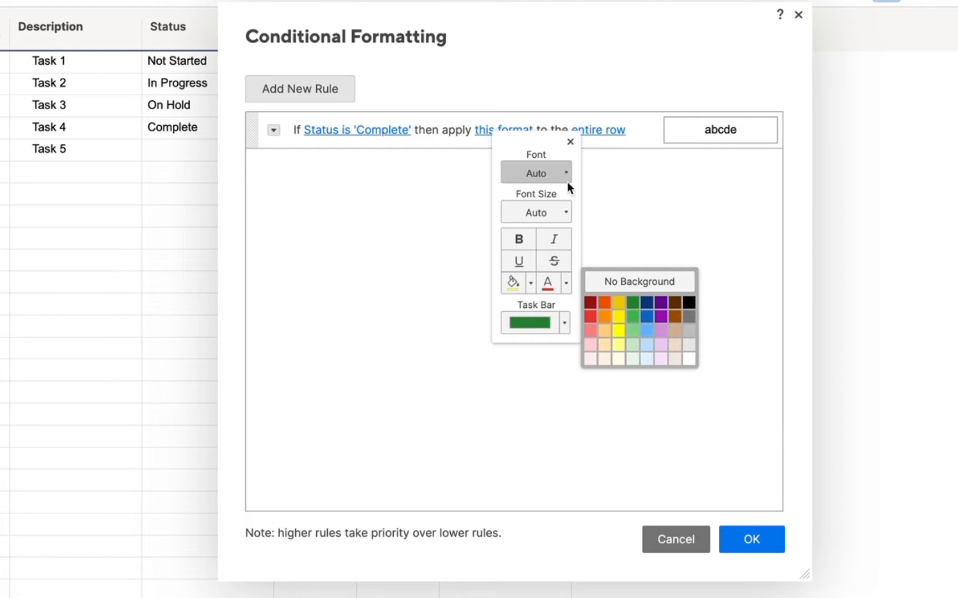
click(518, 173)
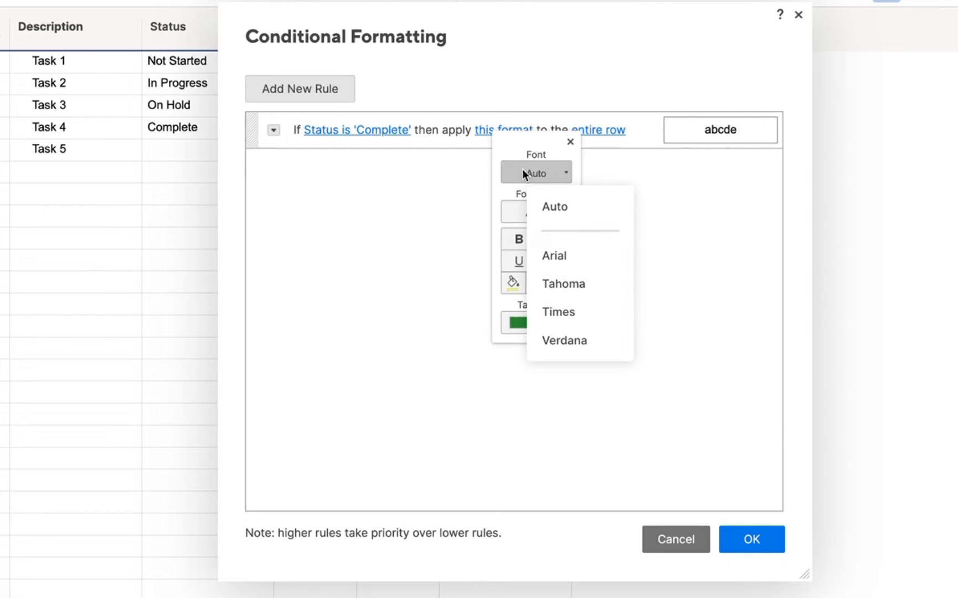
click(506, 189)
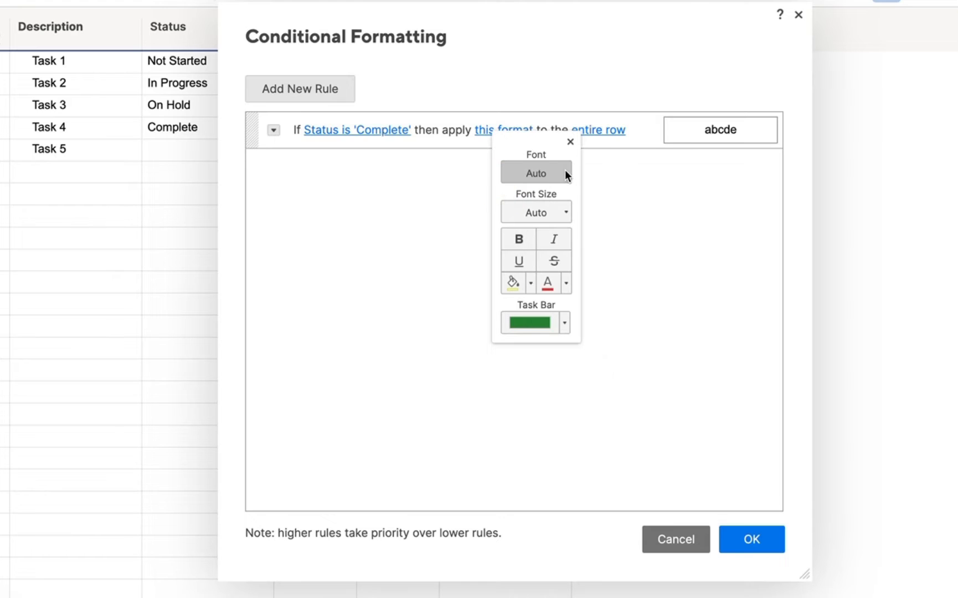
click(547, 208)
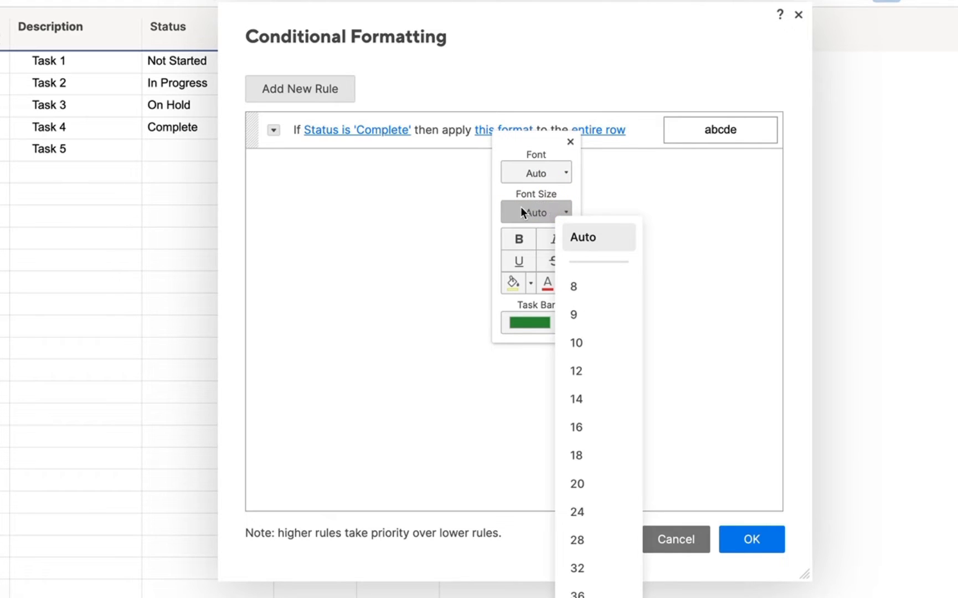
click(515, 235)
click(514, 235)
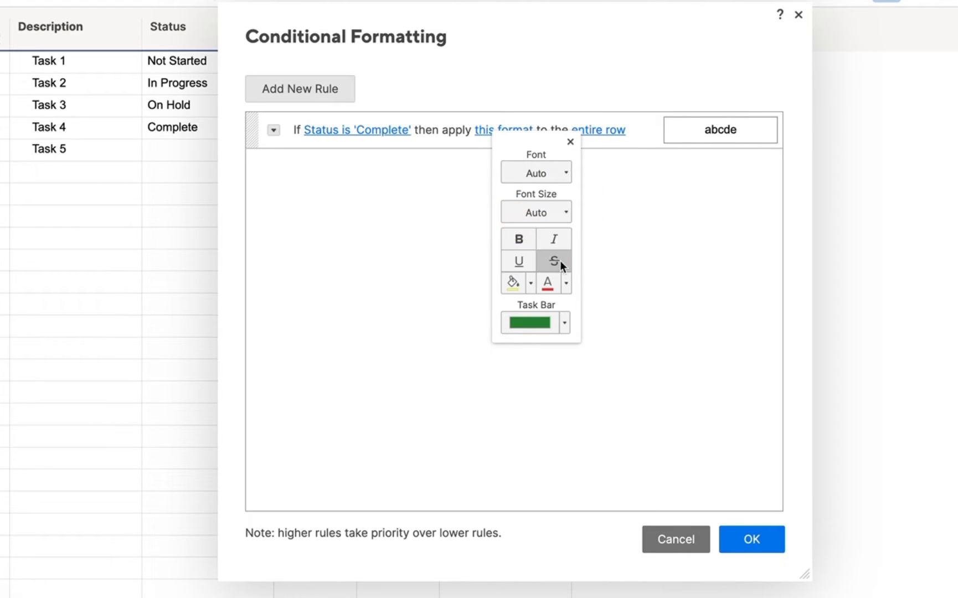
click(531, 284)
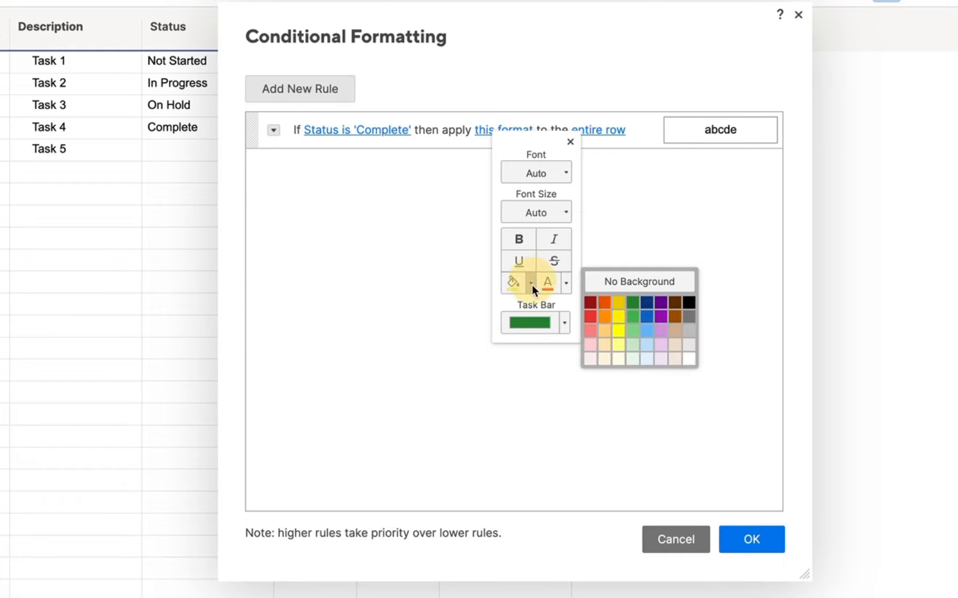
click(648, 360)
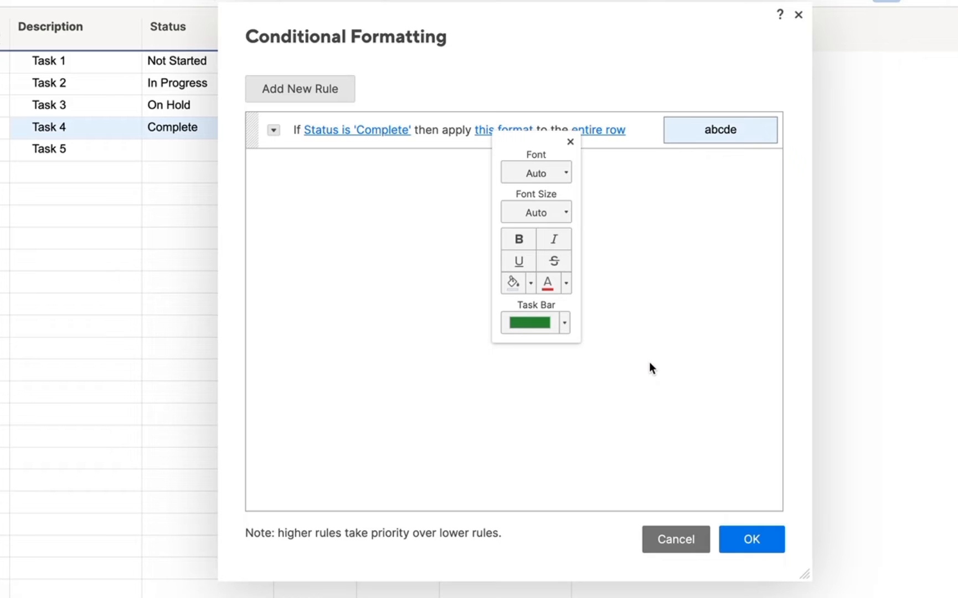
click(755, 529)
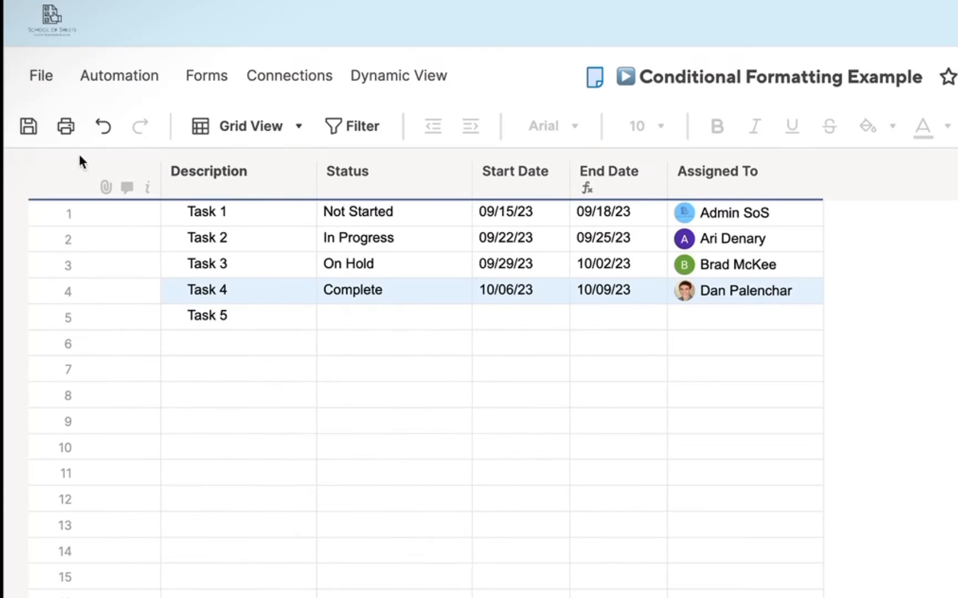
click(23, 127)
Set Task 3's status to Complete and save the sheet.
click(417, 260)
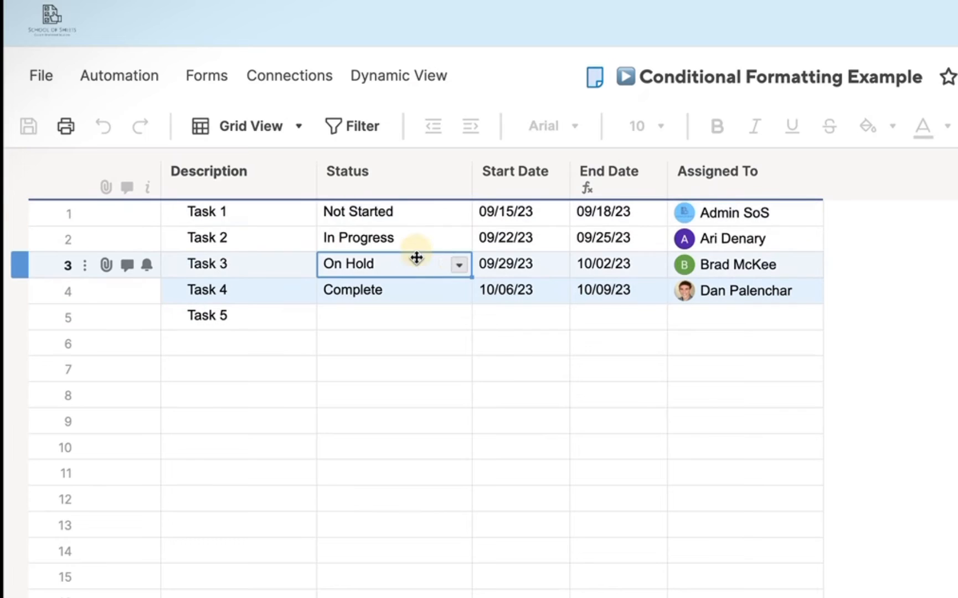
click(459, 265)
click(417, 341)
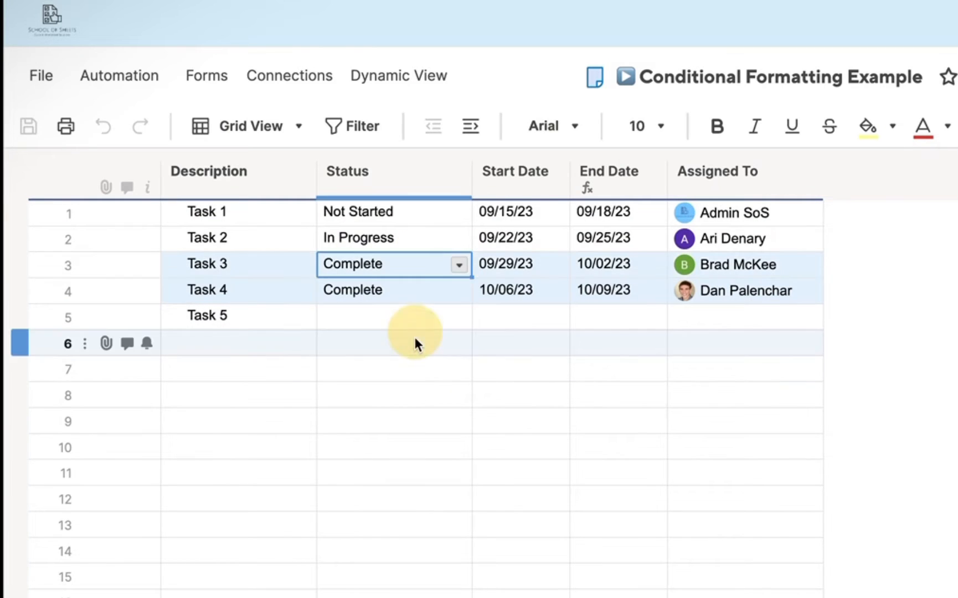
click(415, 501)
click(29, 127)
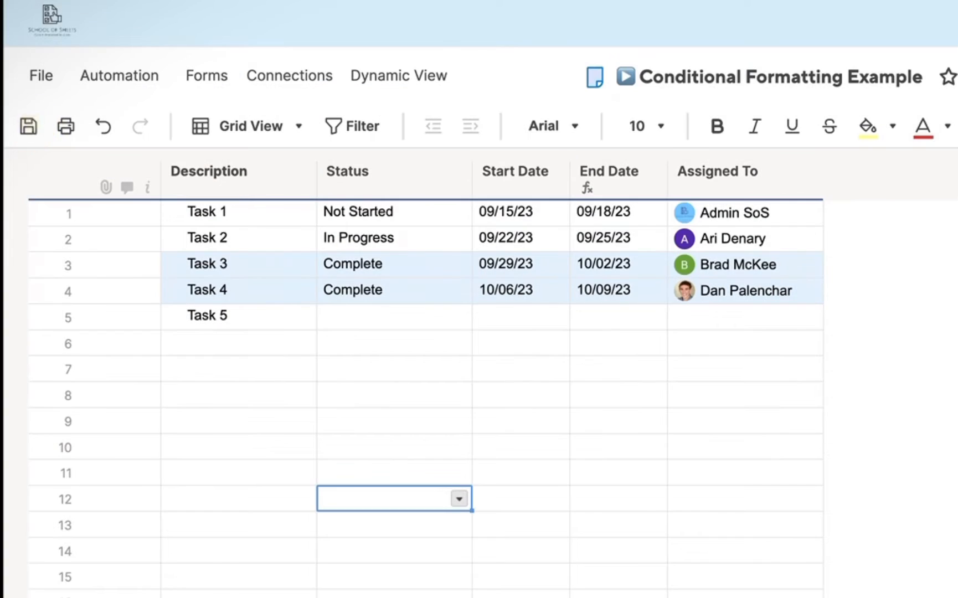
Reopen the conditional formatting rules, then shrink their window and place it beside the grid clear of the task rows.
click(758, 87)
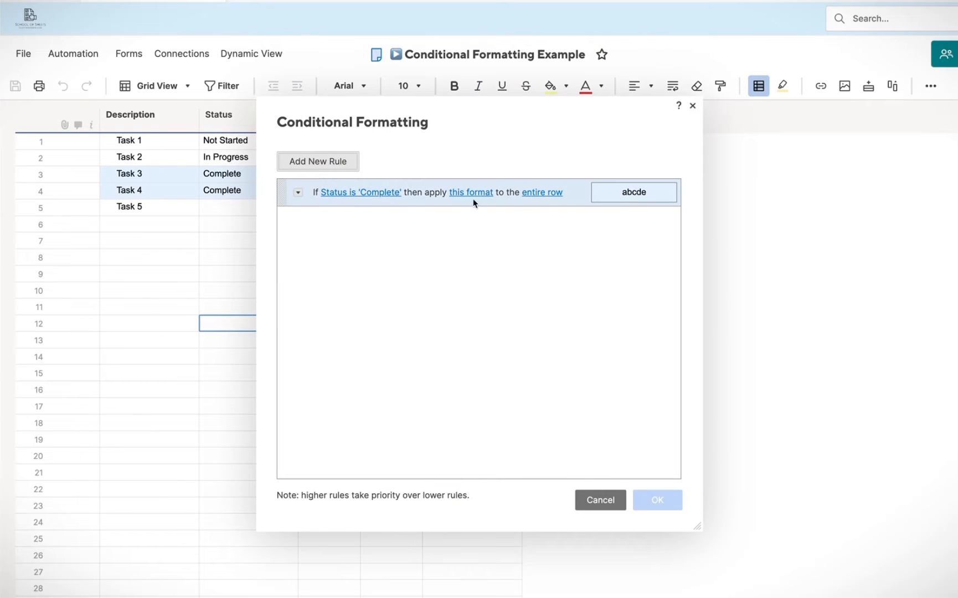
drag(471, 98, 573, 191)
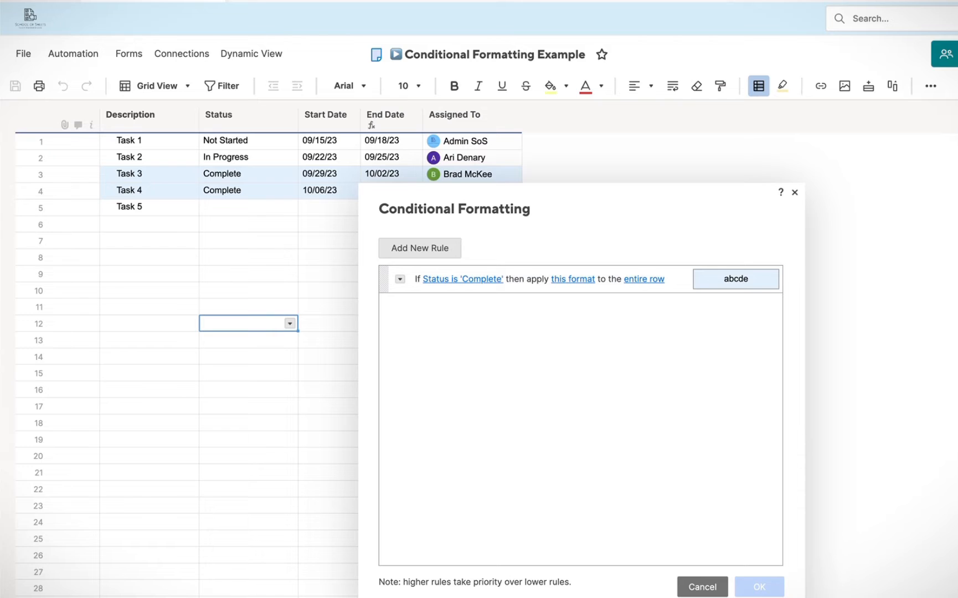
drag(800, 595, 692, 533)
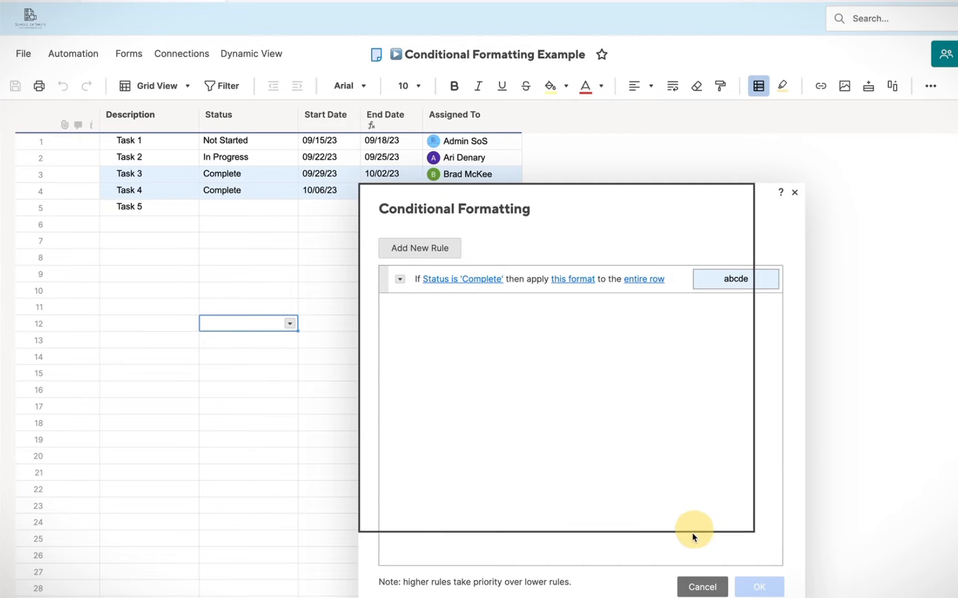
drag(558, 189, 735, 112)
Remove the background fill from the Status is Complete rule and set its text colour to dark blue.
click(749, 199)
click(779, 316)
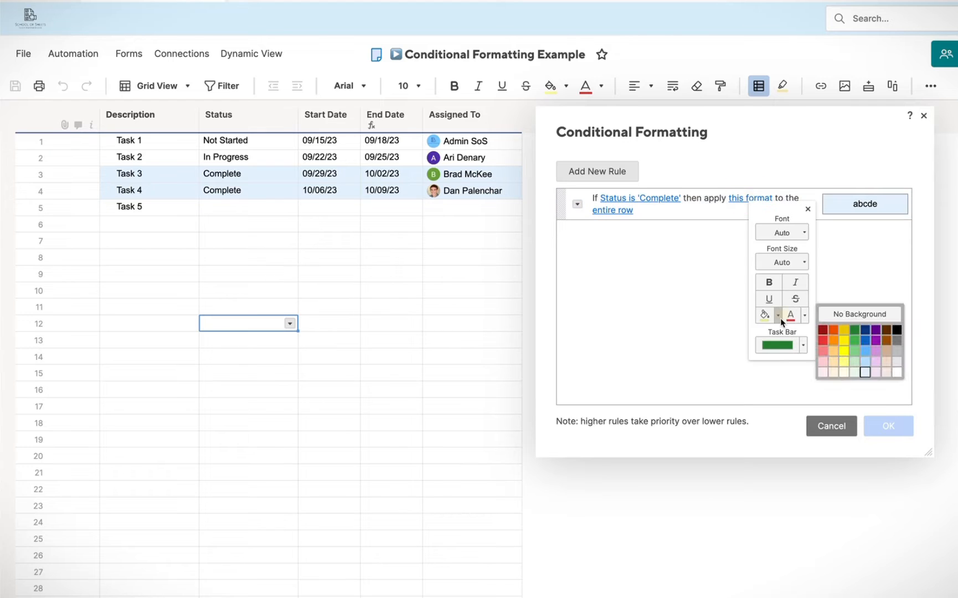
click(843, 315)
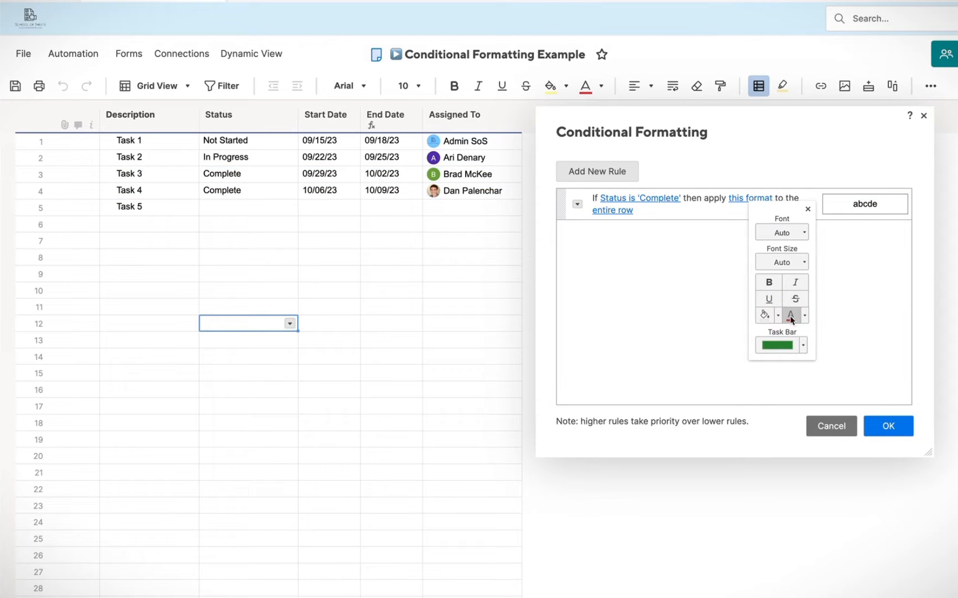
click(804, 315)
click(862, 330)
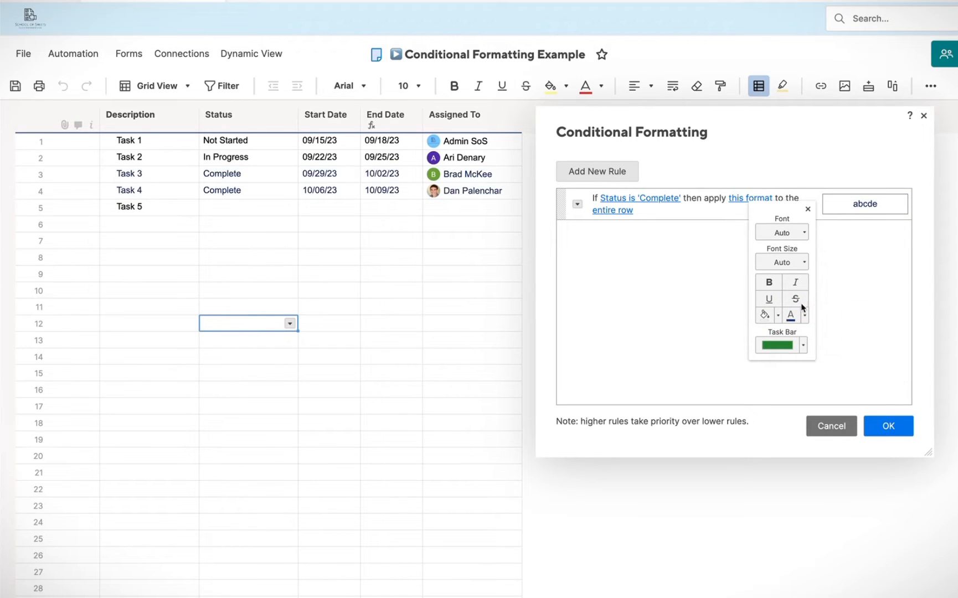
Try italic and strikethrough on the Status is Complete rule's text, then close its format options.
click(794, 283)
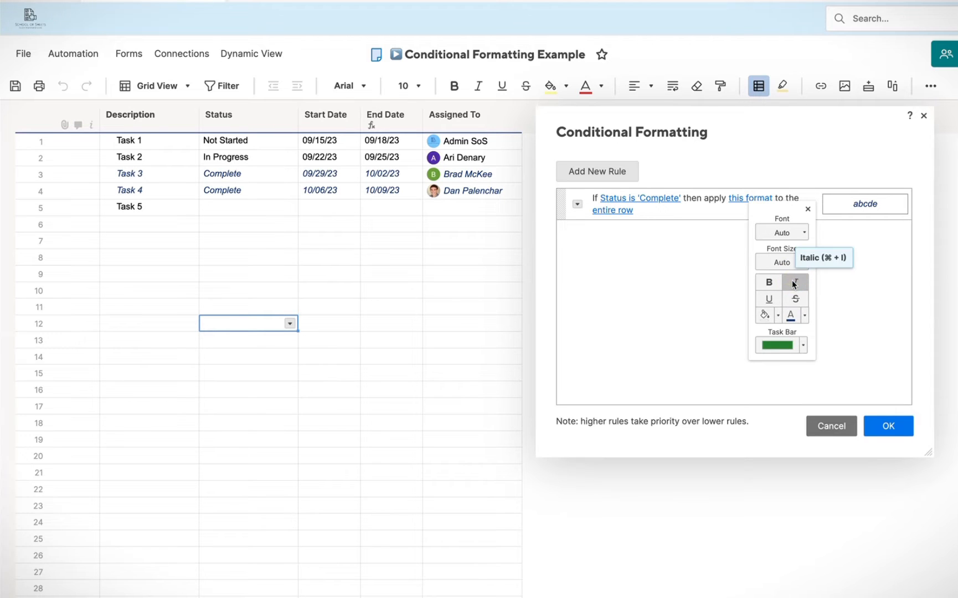
click(795, 299)
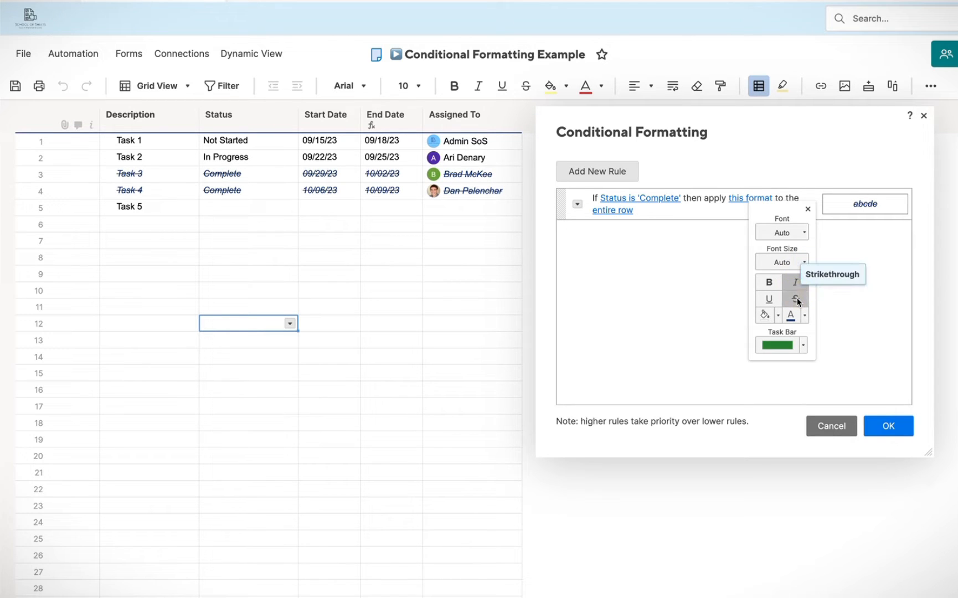
click(796, 300)
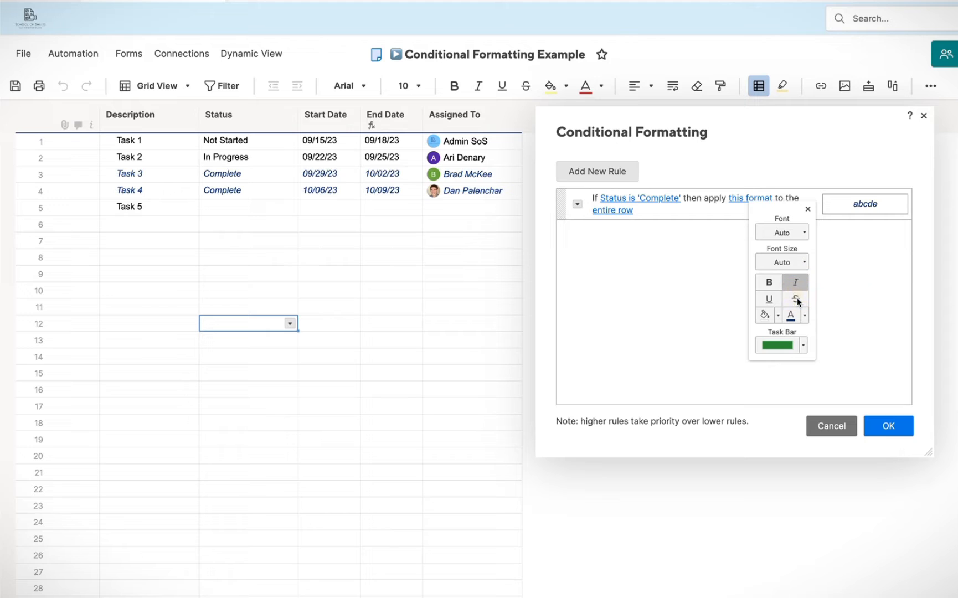
click(795, 282)
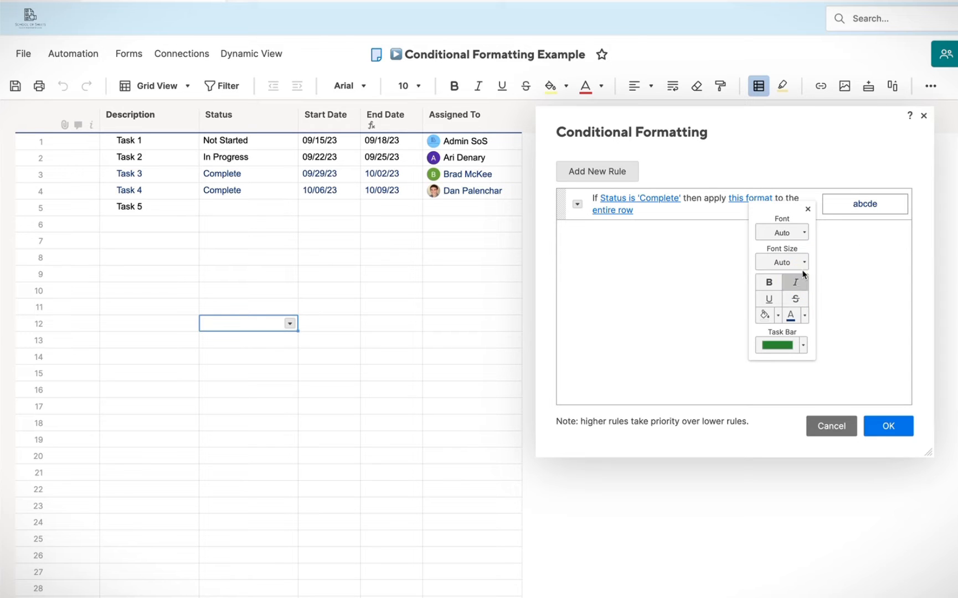
click(806, 207)
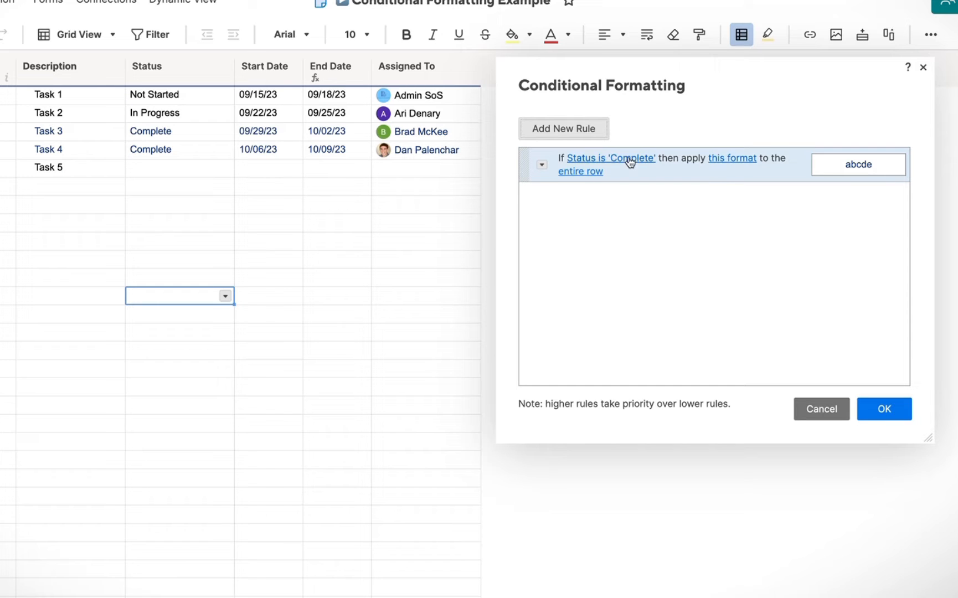
Set the background fill of the Status is Complete rule to the lightest blue.
click(730, 158)
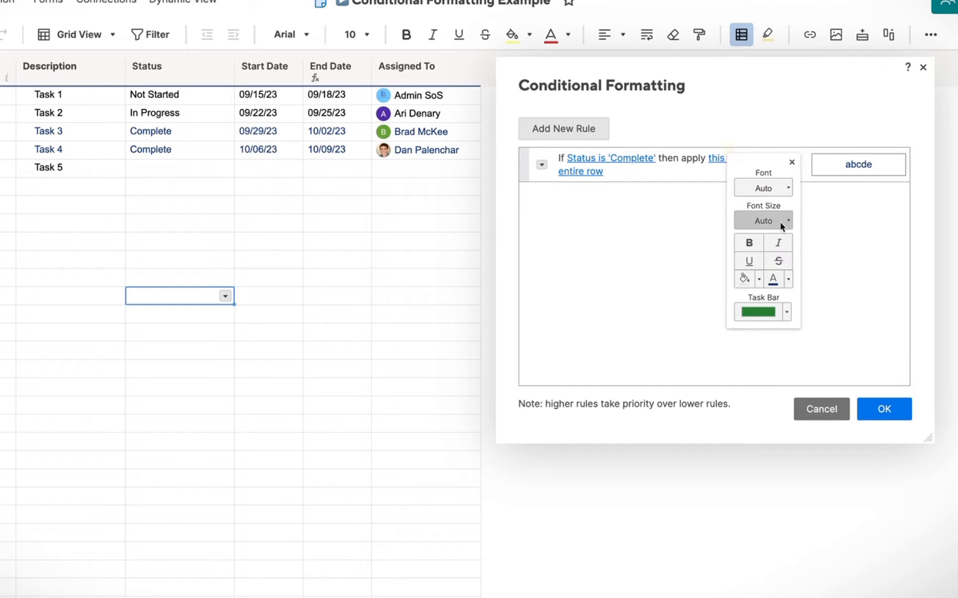
click(759, 278)
click(854, 341)
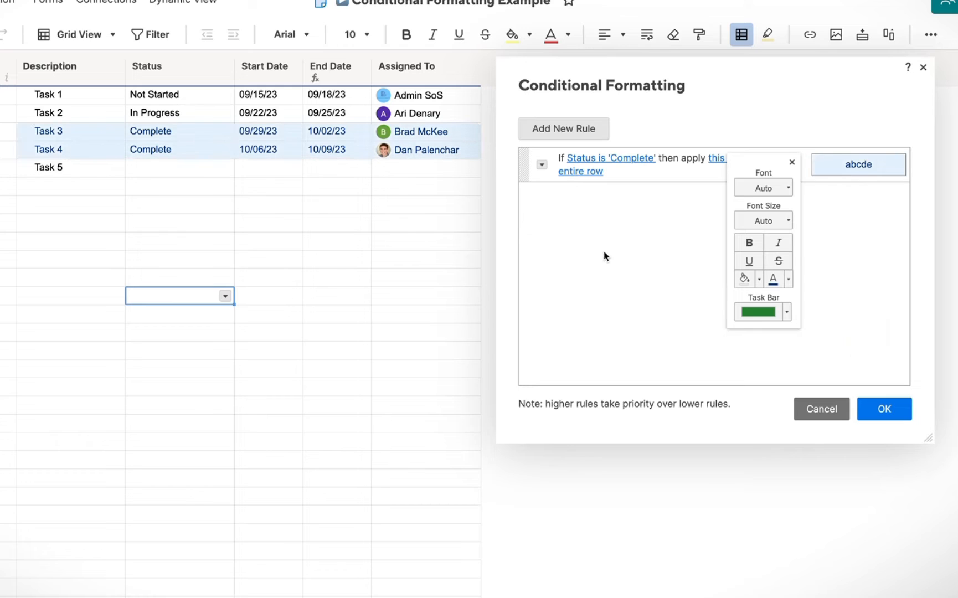
Close the format options and limit the Status is Complete rule to the Status column instead of the entire row.
click(655, 251)
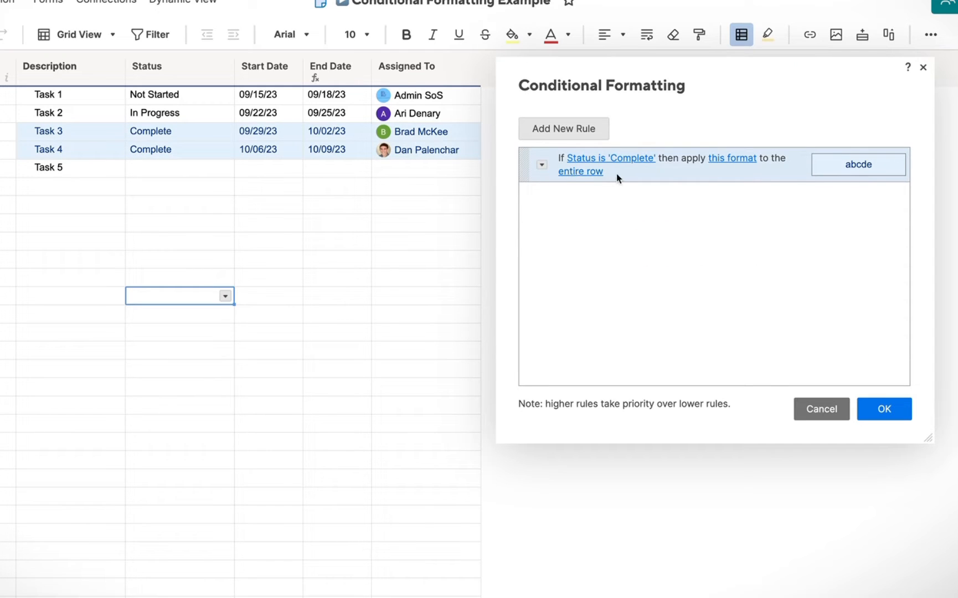
click(588, 175)
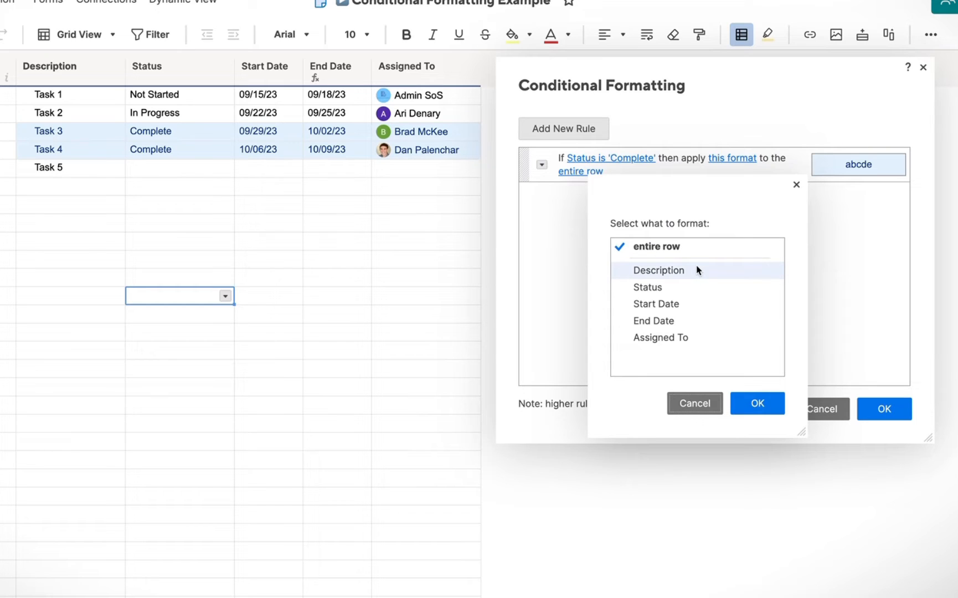
click(691, 285)
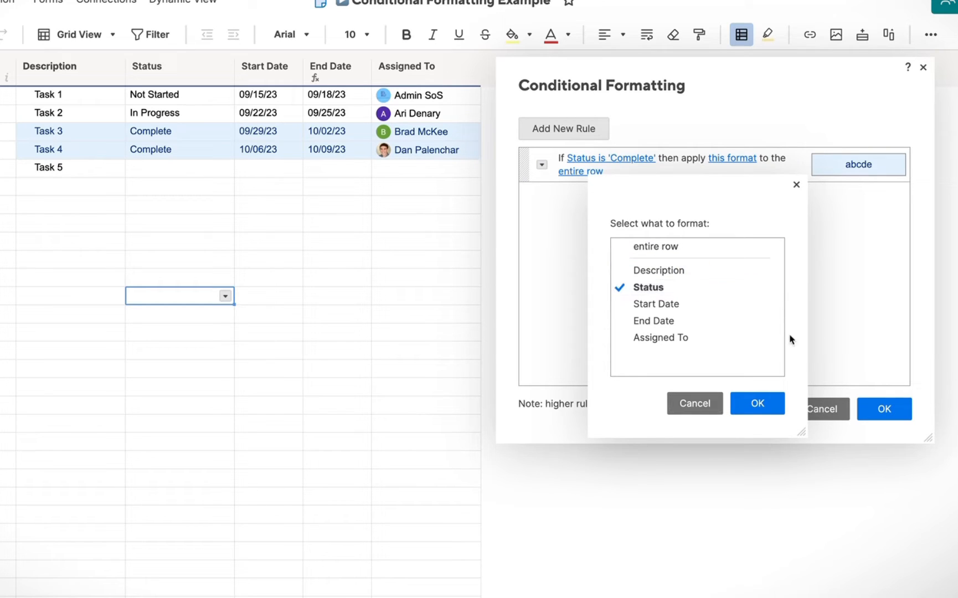
click(770, 398)
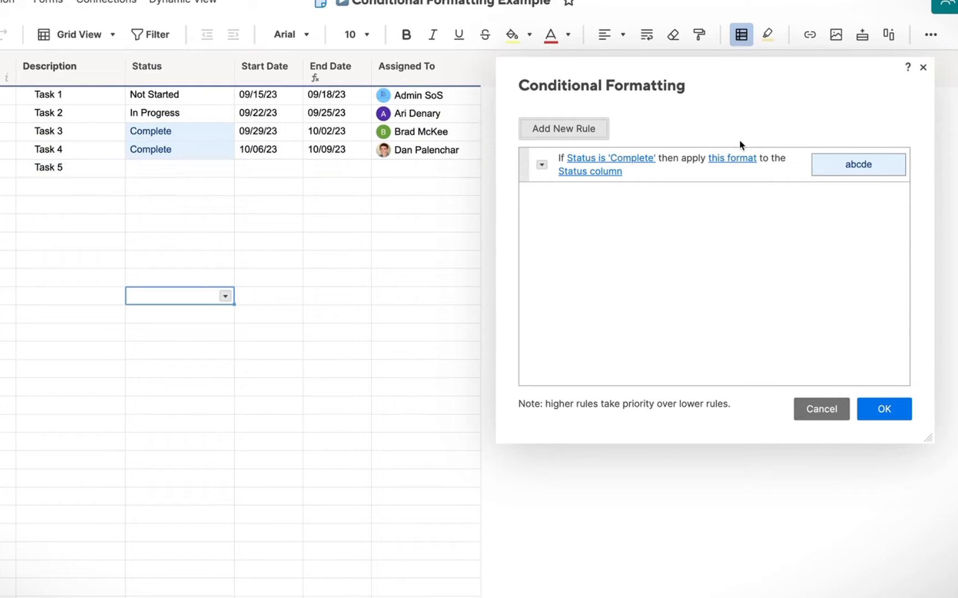
Try applying the Status is Complete rule to both the Description and Status columns, then to the Description column only.
click(601, 172)
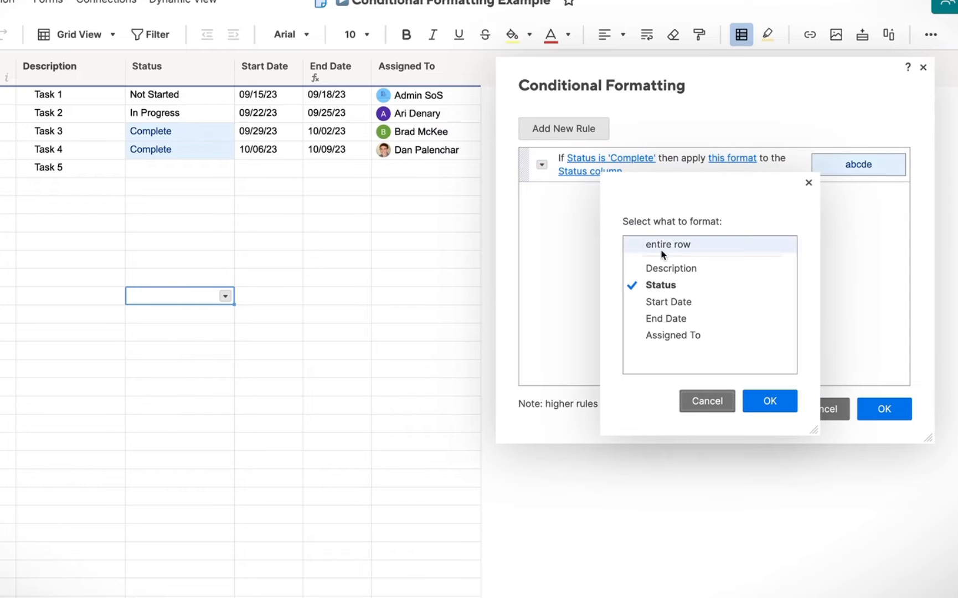
click(659, 267)
click(767, 401)
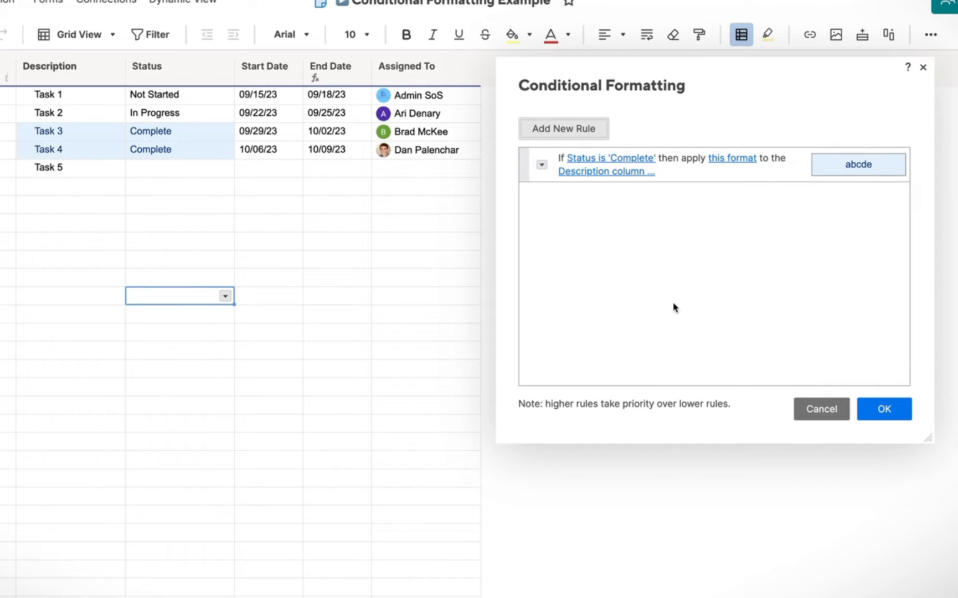
click(614, 173)
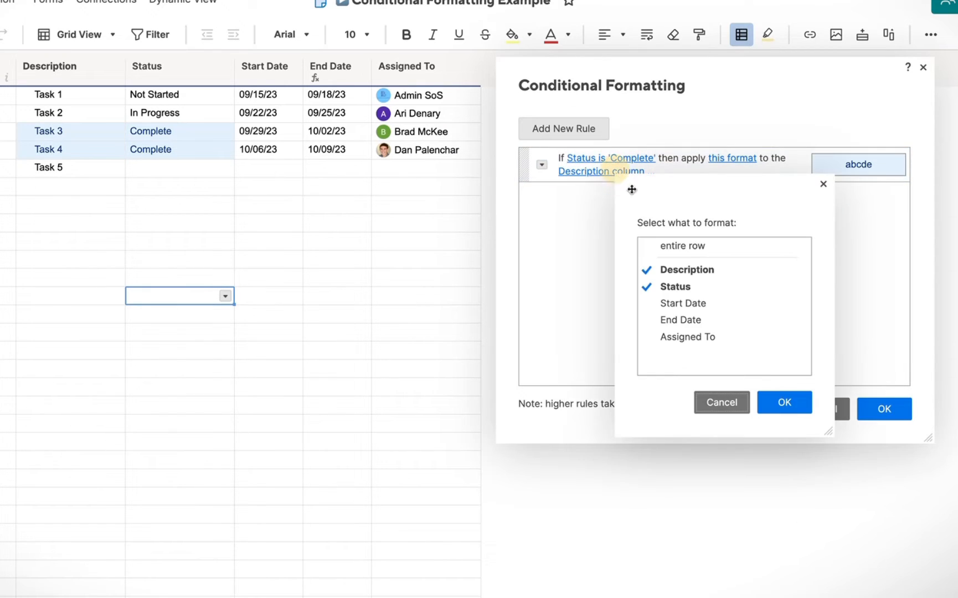
click(697, 286)
click(778, 395)
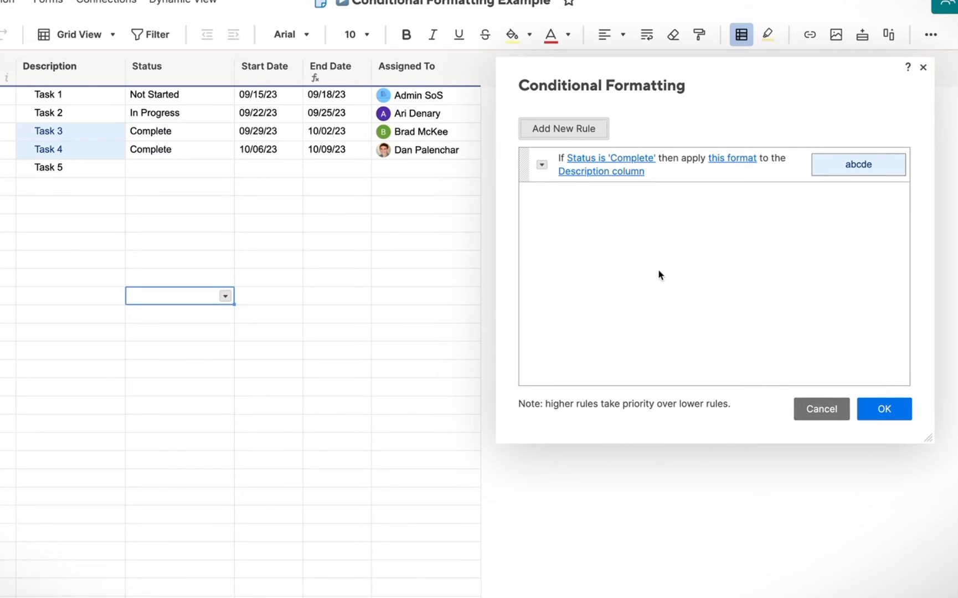
Switch the Status is Complete rule from the Description column back to the Status column only.
click(619, 175)
click(702, 287)
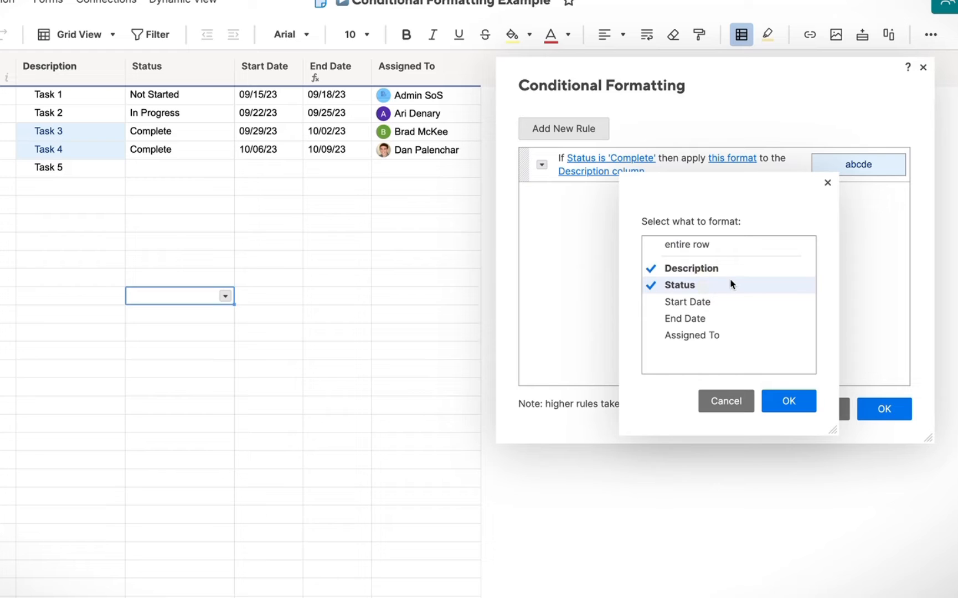
click(725, 269)
click(789, 398)
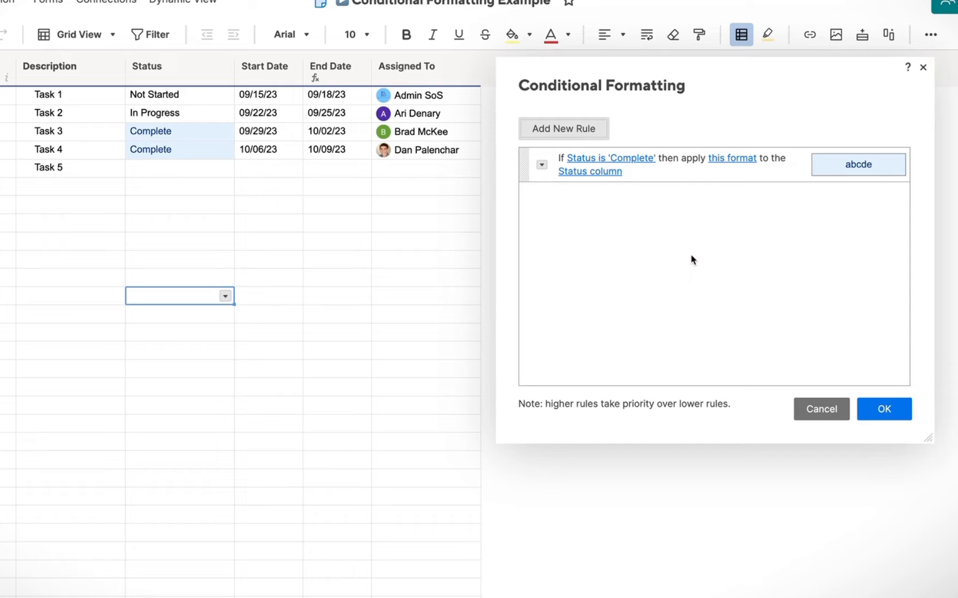
Clone the Status is Complete rule and change the copy's condition to Status is Not Started.
click(541, 165)
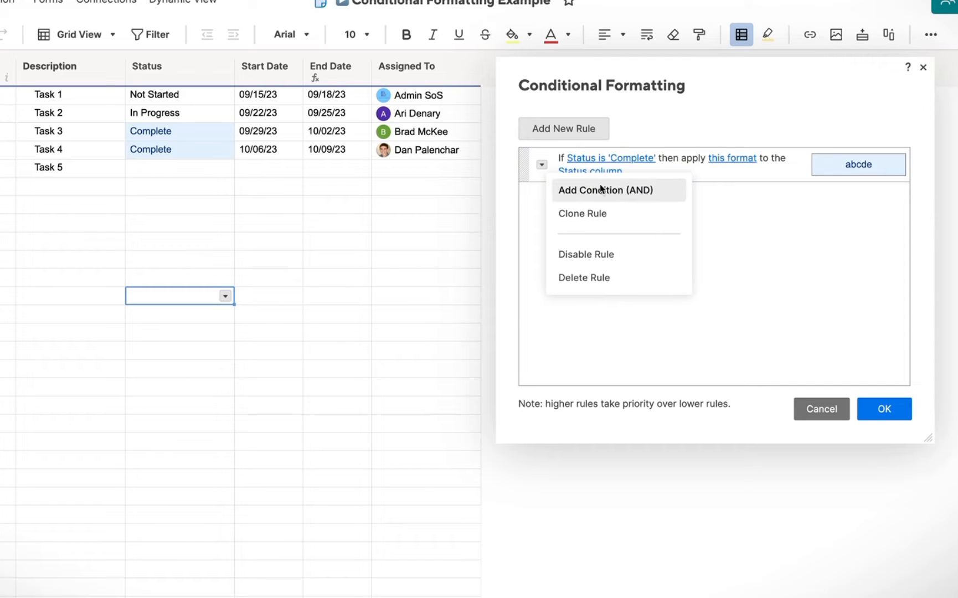
click(597, 224)
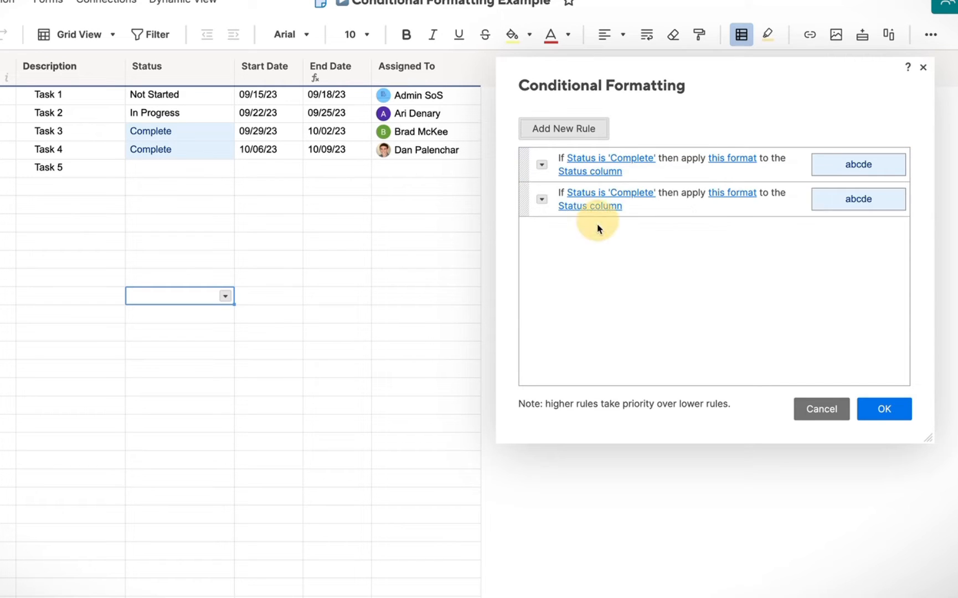
click(643, 195)
click(489, 249)
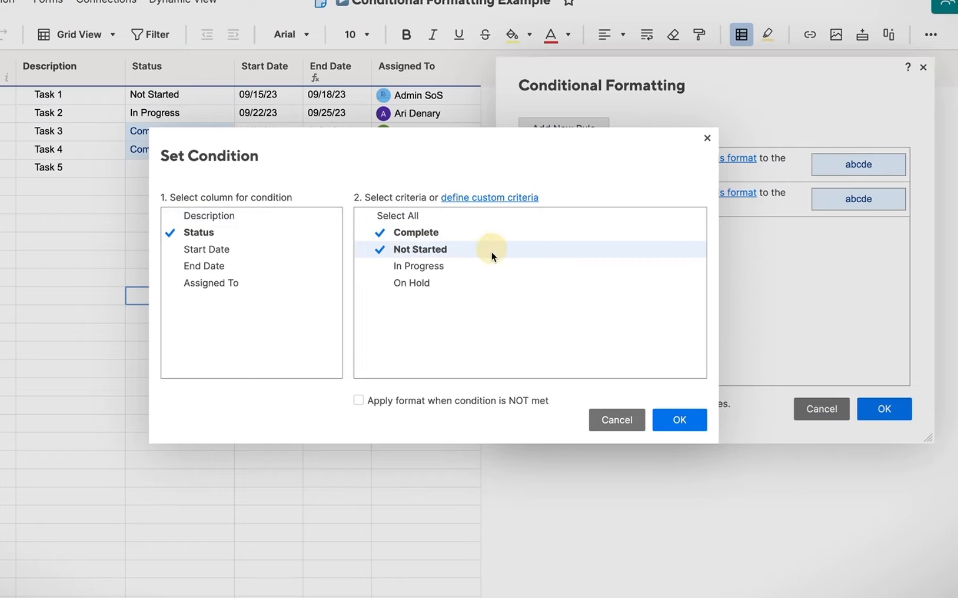
click(517, 232)
click(690, 421)
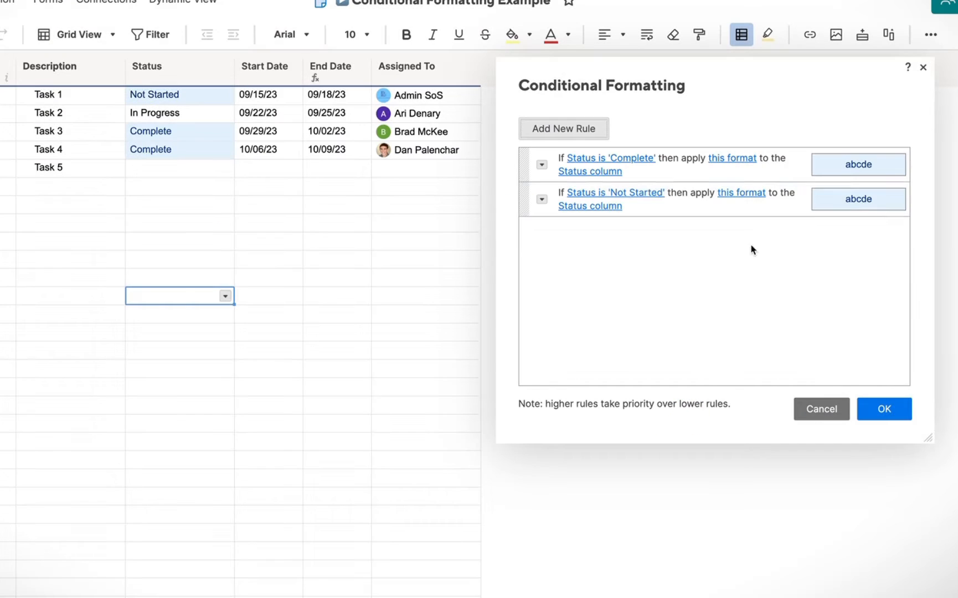
Give the Status is Not Started rule a light grey background fill and black text.
click(740, 193)
click(771, 322)
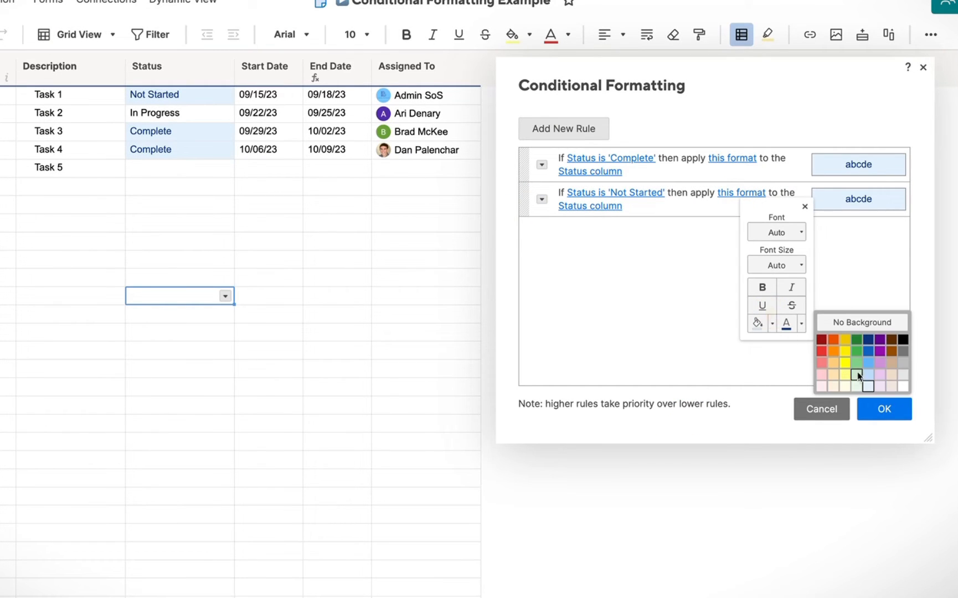
click(902, 375)
click(802, 325)
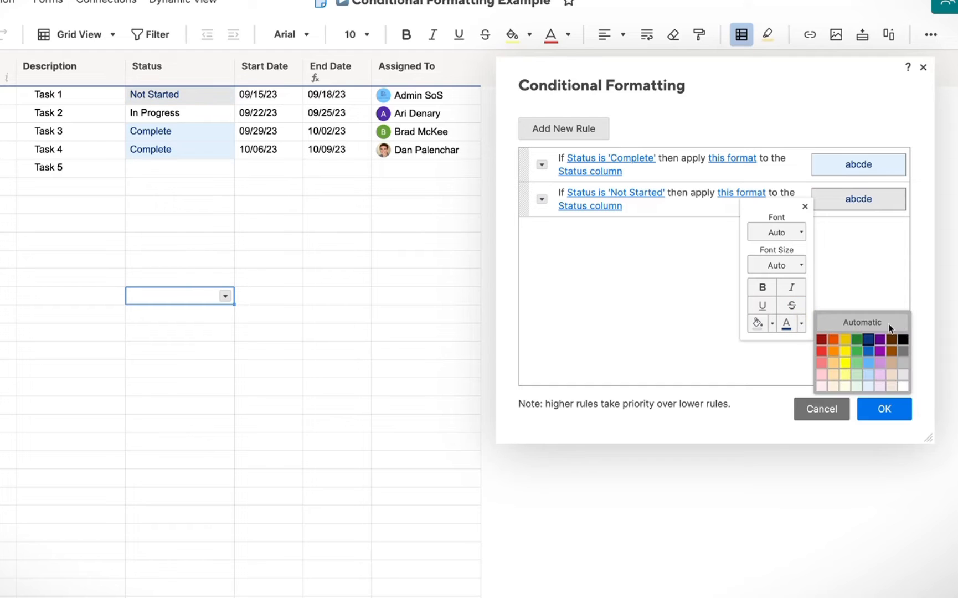
click(900, 336)
click(713, 283)
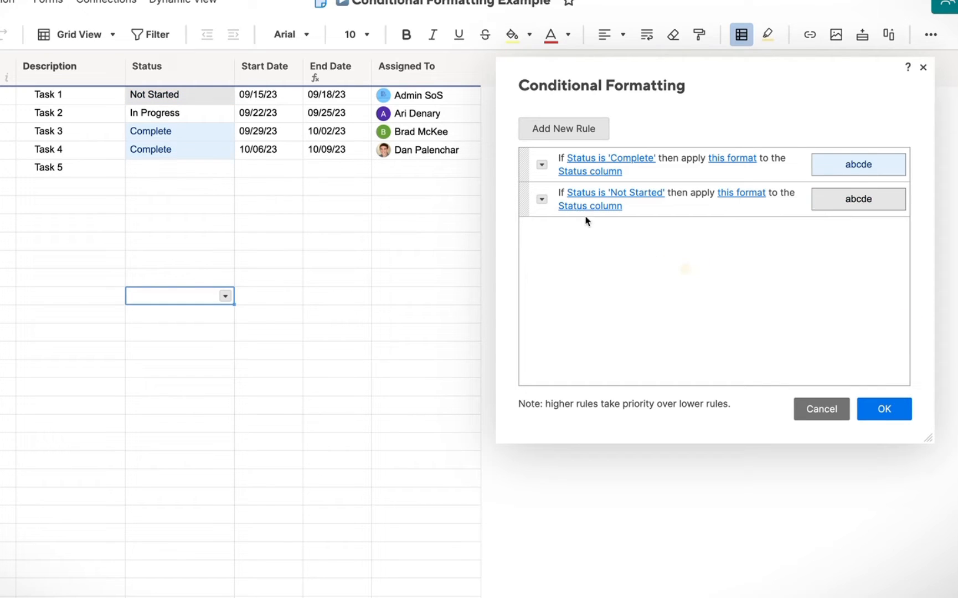
Clone the Status is Not Started rule and change the copy's condition to Status is In Progress.
click(542, 199)
click(568, 247)
click(618, 235)
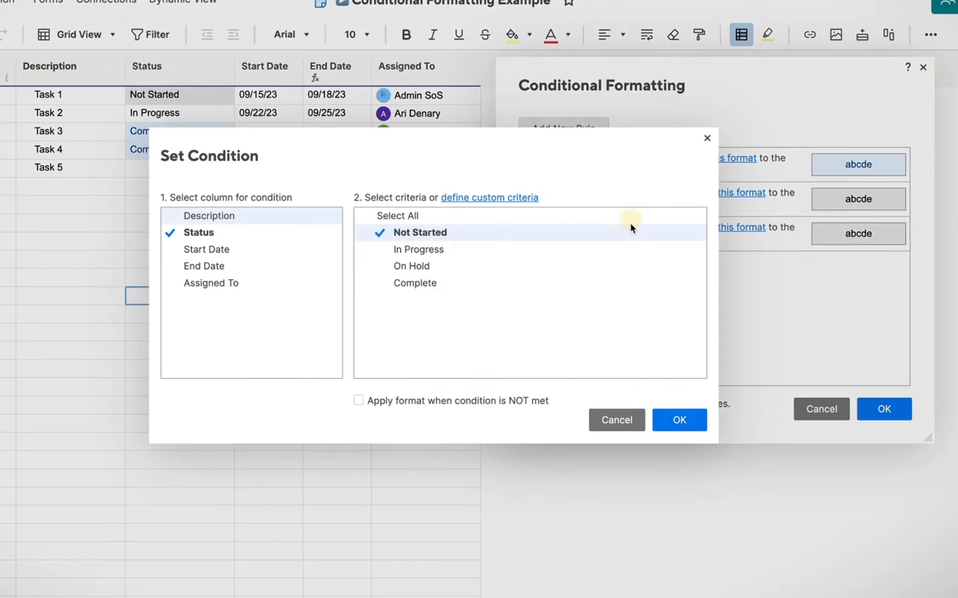
click(518, 249)
click(506, 236)
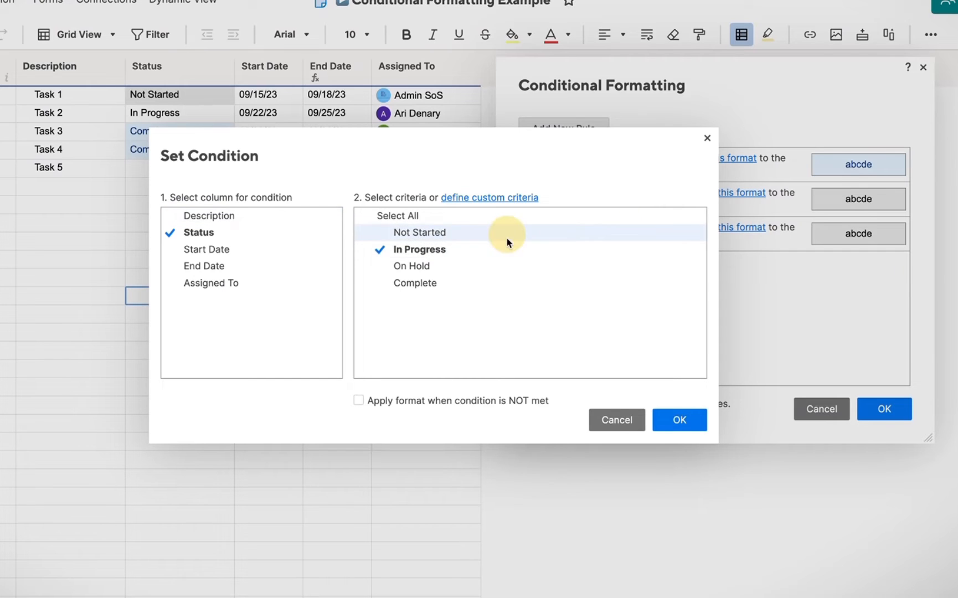
click(679, 419)
Give the Status is In Progress rule the lightest green background fill and dark green text.
click(725, 228)
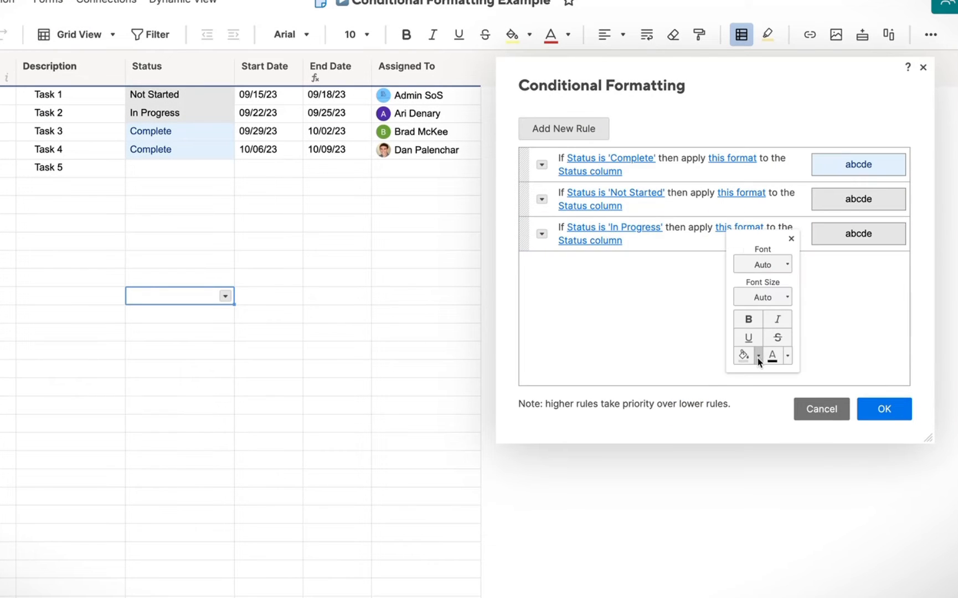
click(757, 357)
click(843, 409)
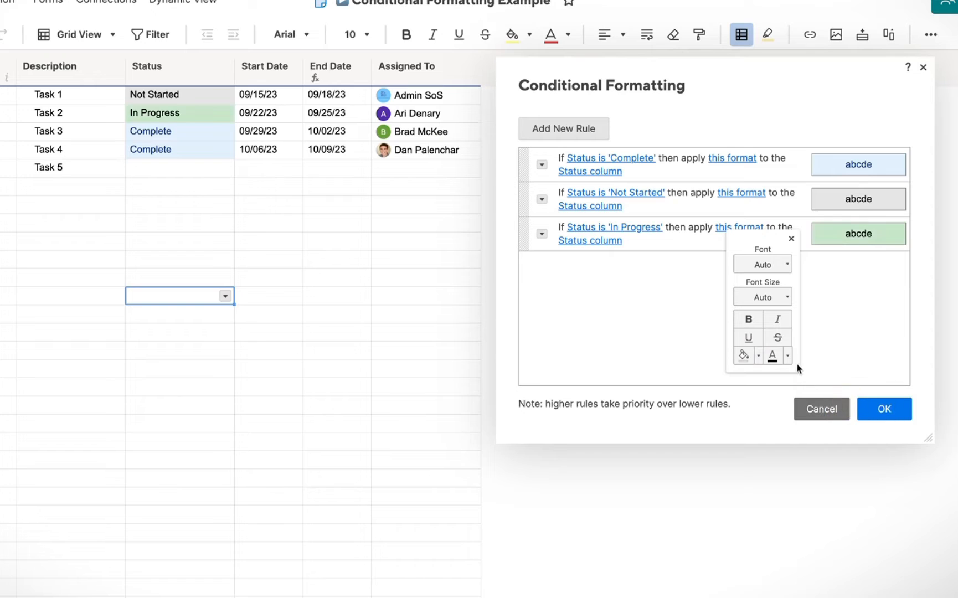
click(758, 356)
click(840, 415)
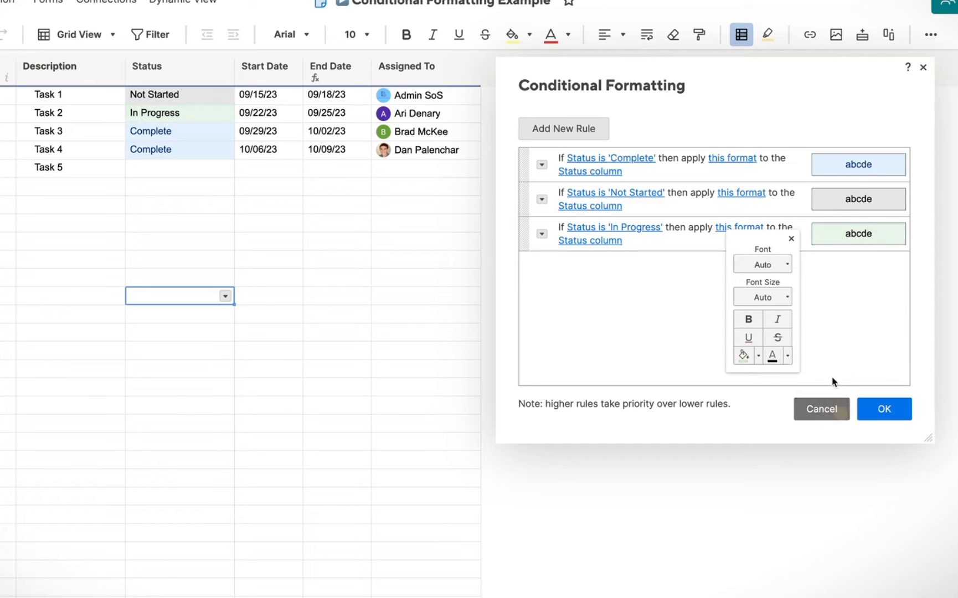
click(786, 356)
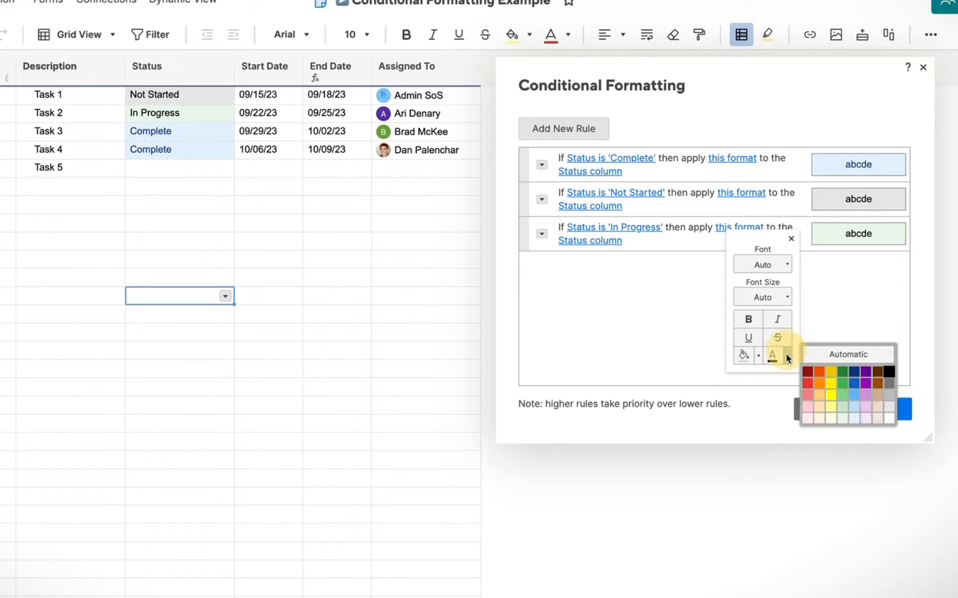
click(843, 364)
click(590, 282)
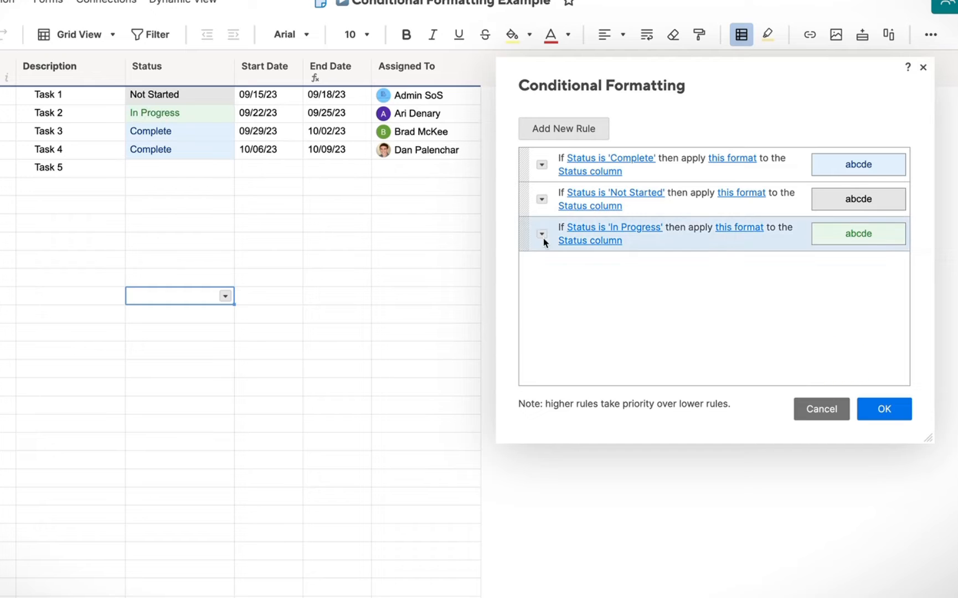
Clone the Status is In Progress rule and change the copy's condition to Status is On Hold.
click(541, 233)
click(576, 281)
click(647, 262)
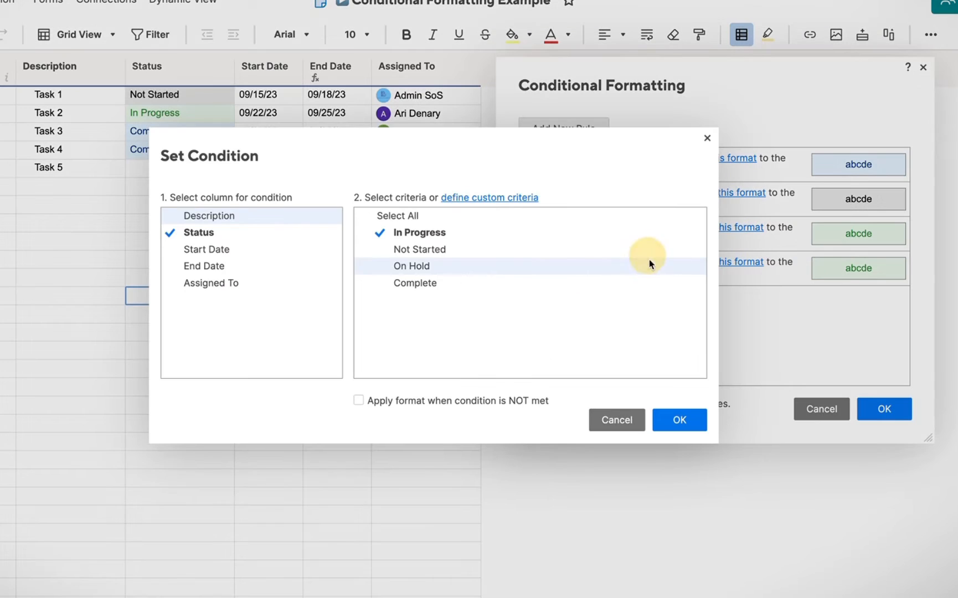
click(557, 266)
click(523, 232)
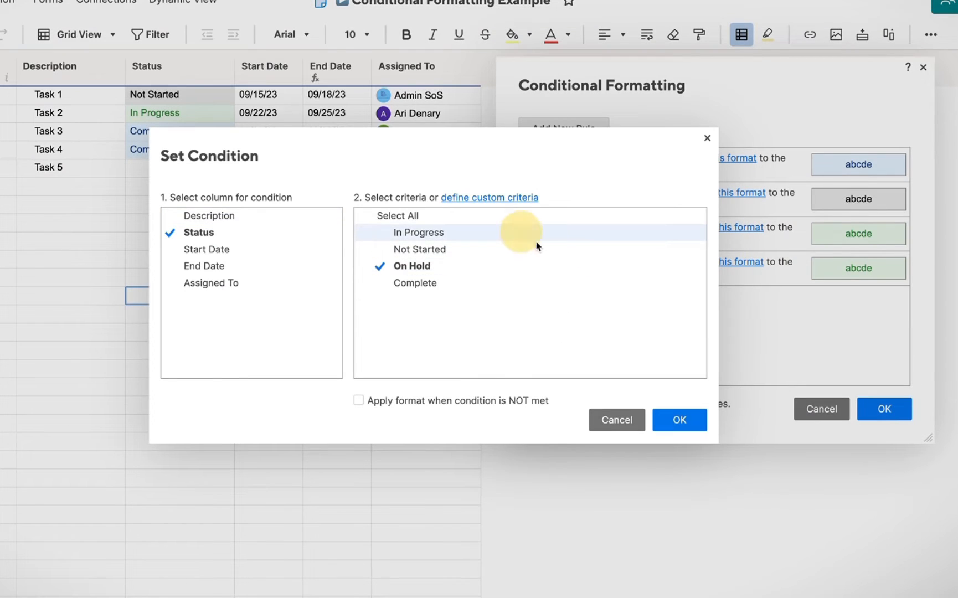
click(679, 419)
Give the Status is On Hold rule the lightest orange background fill and dark orange text.
click(727, 262)
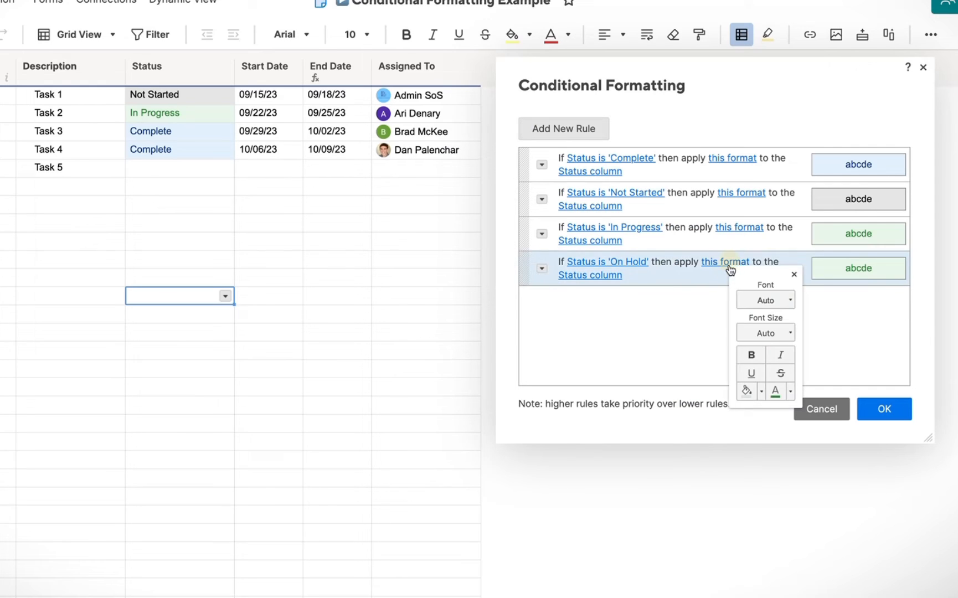
click(760, 389)
click(823, 454)
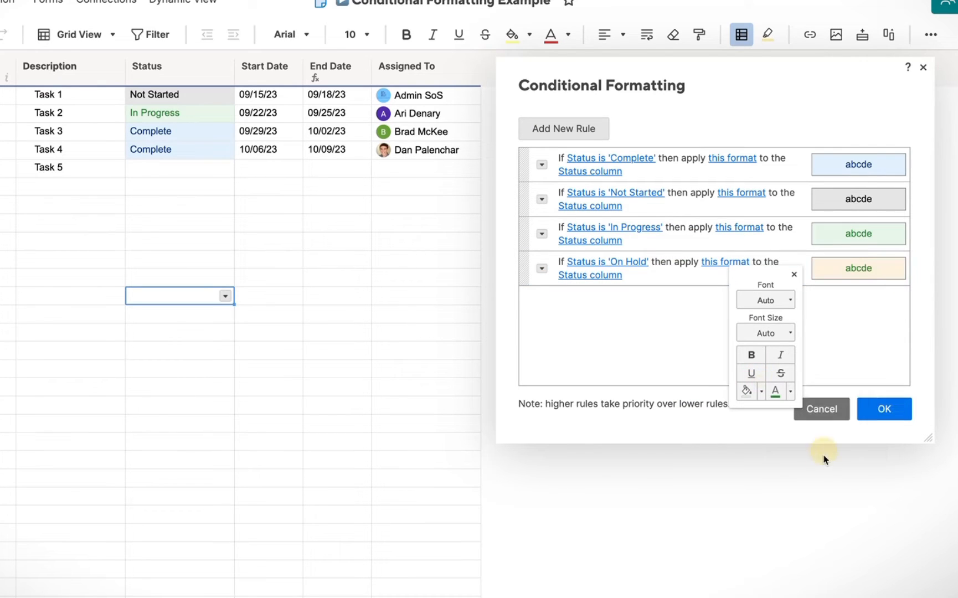
click(789, 391)
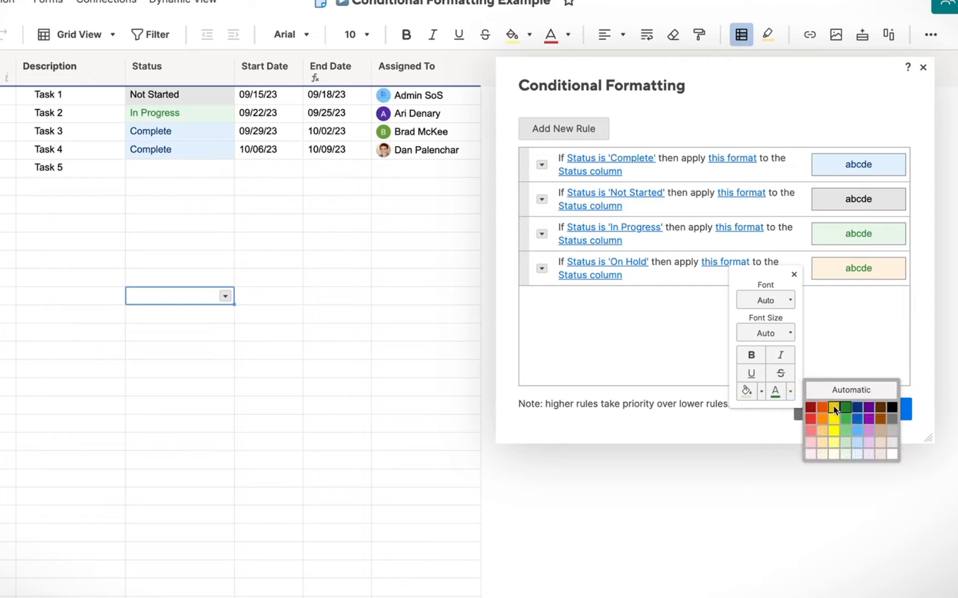
click(823, 409)
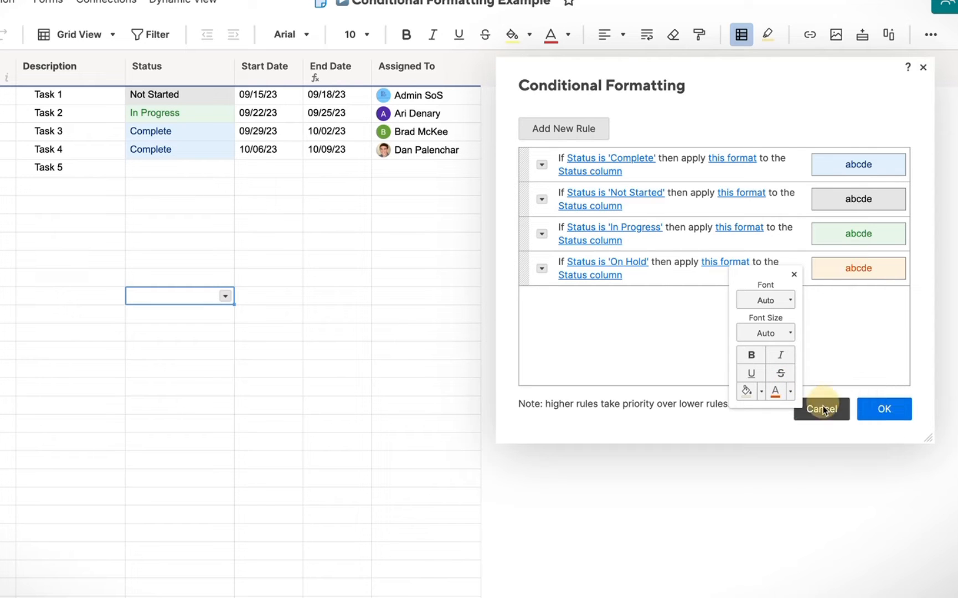
click(541, 267)
click(583, 317)
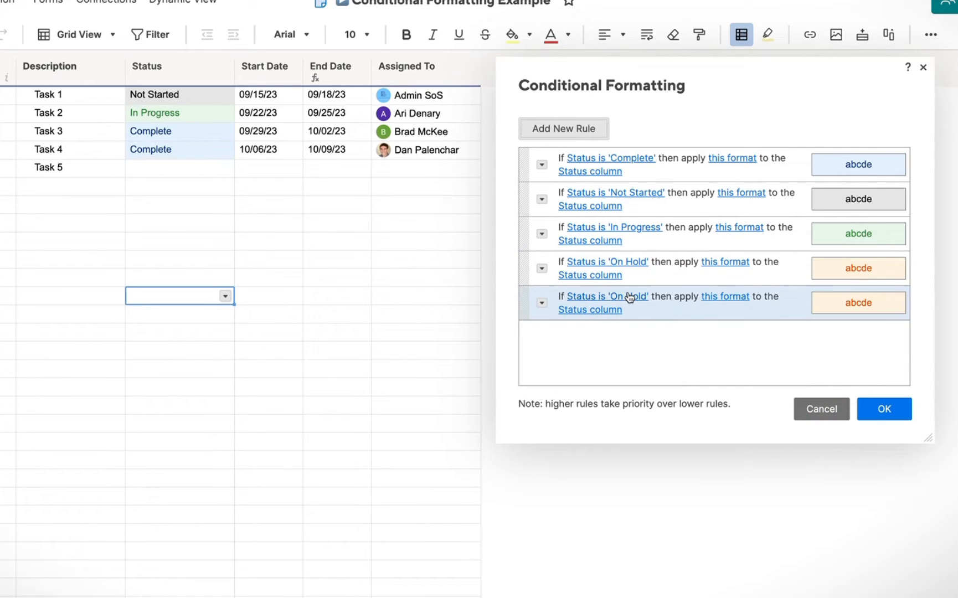
click(633, 296)
click(602, 416)
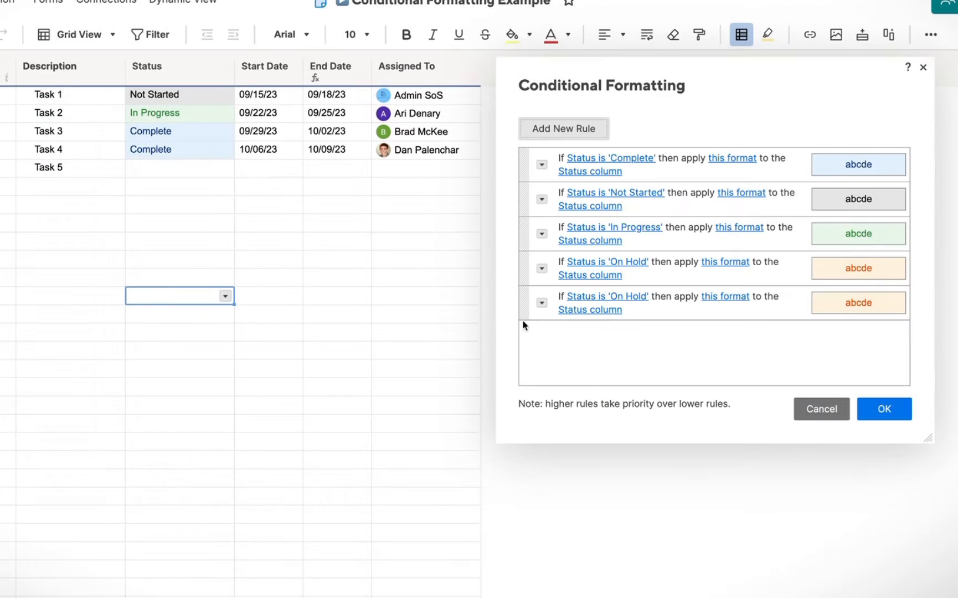
click(541, 303)
click(625, 419)
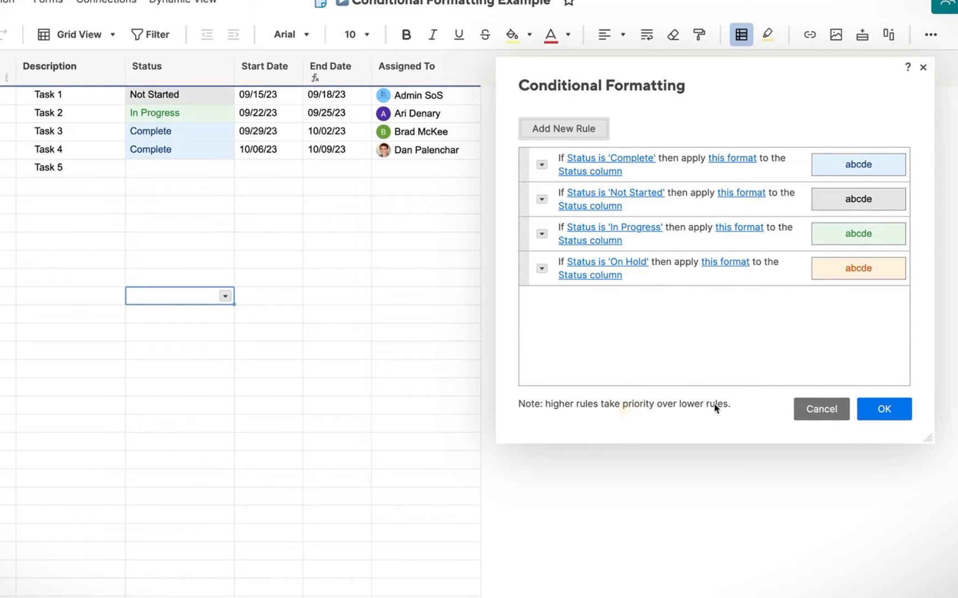
Save the formatting rules and insert a flag-style checkbox column named On Hold directly after Status, restricted to checkbox use only.
click(884, 410)
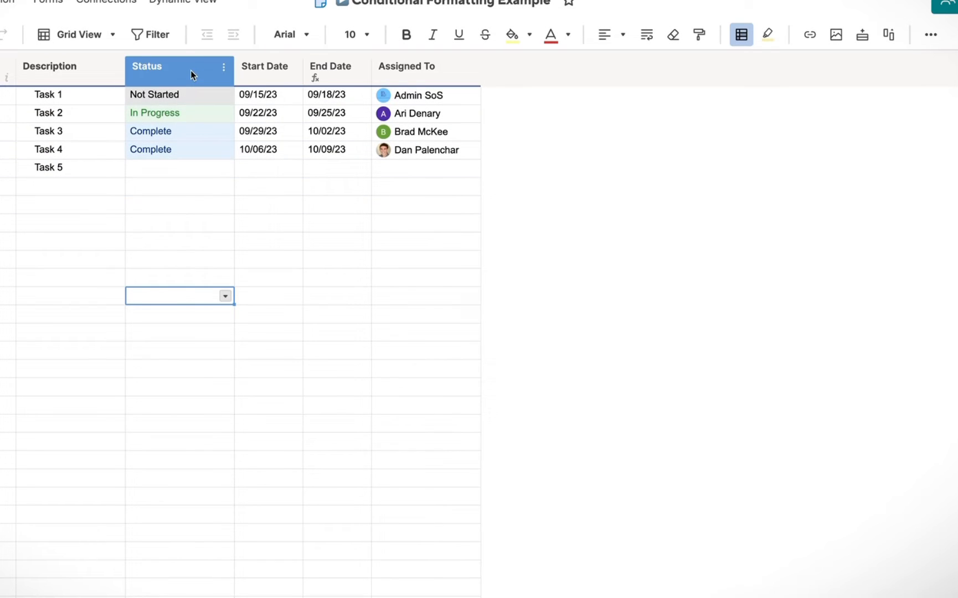
right_click(190, 68)
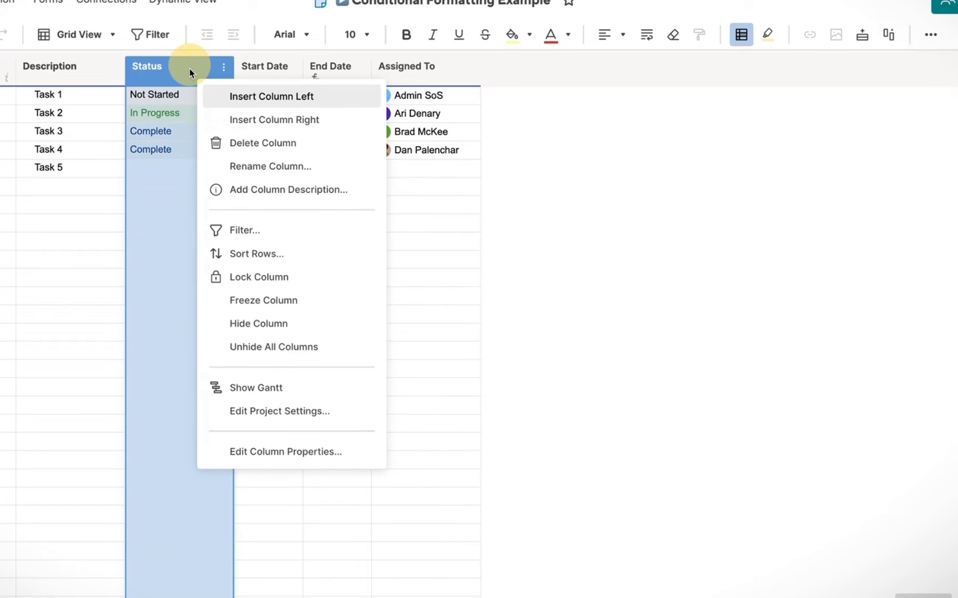
click(280, 119)
text(On Hol)
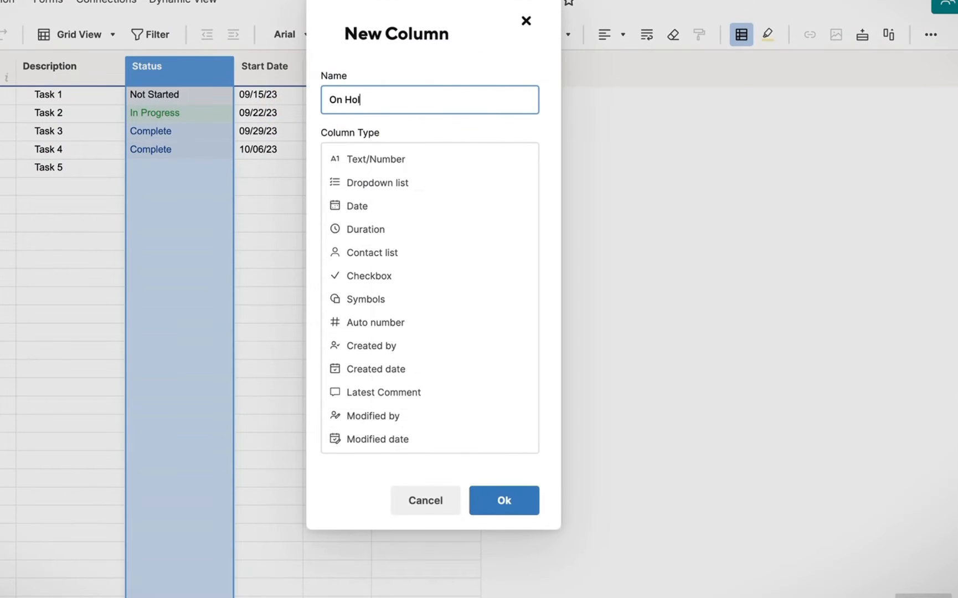
text(d)
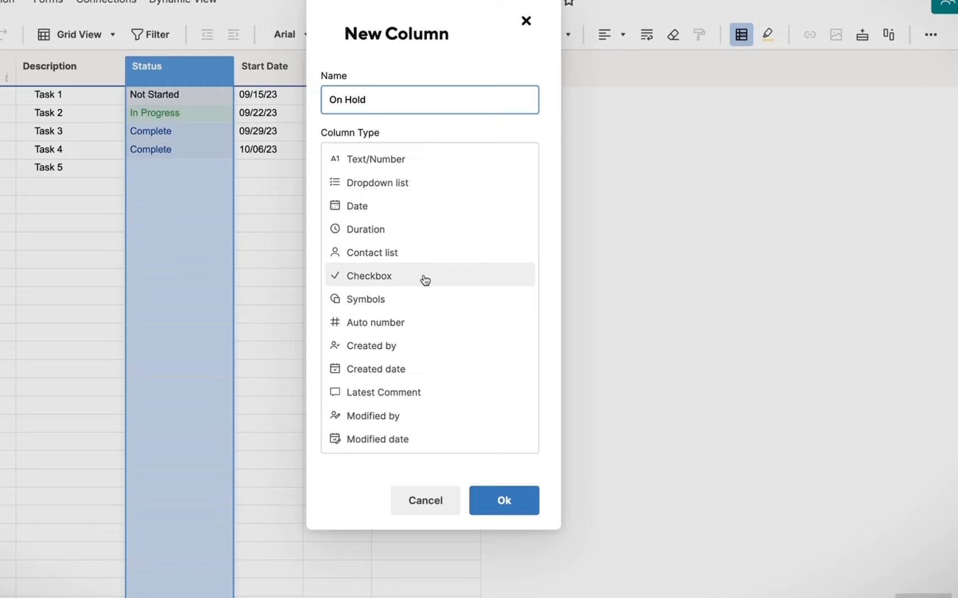
click(392, 279)
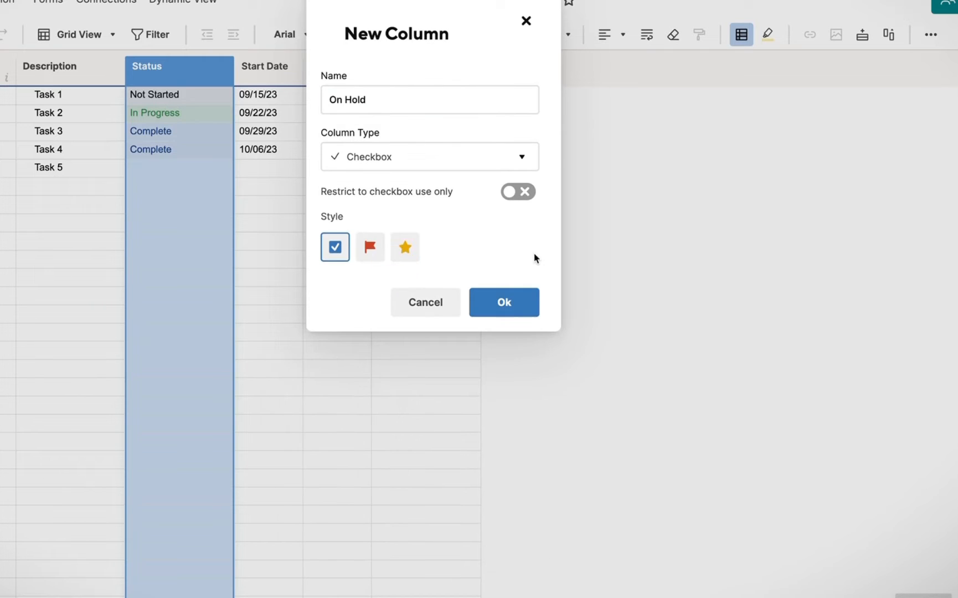
click(369, 249)
click(517, 191)
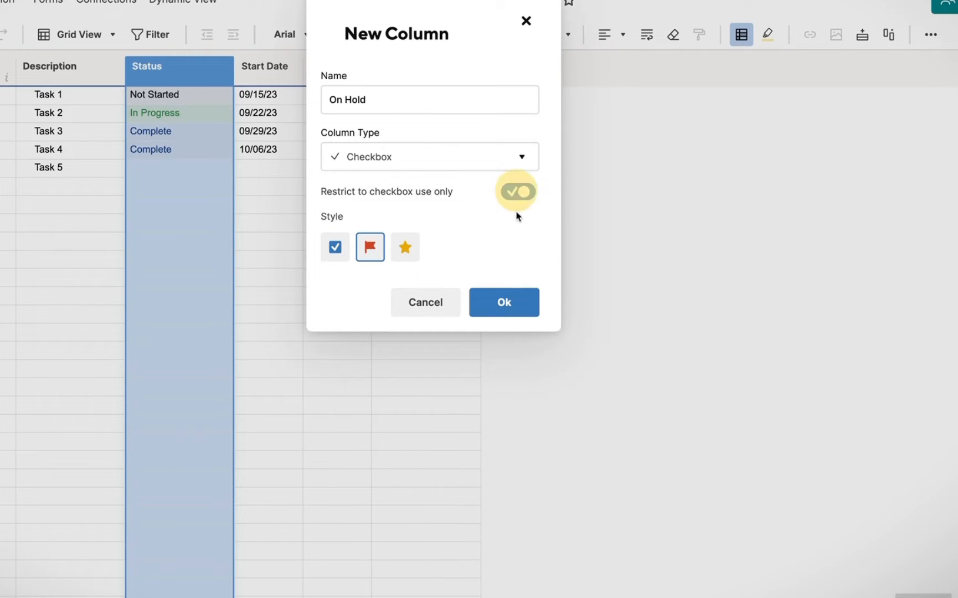
click(503, 302)
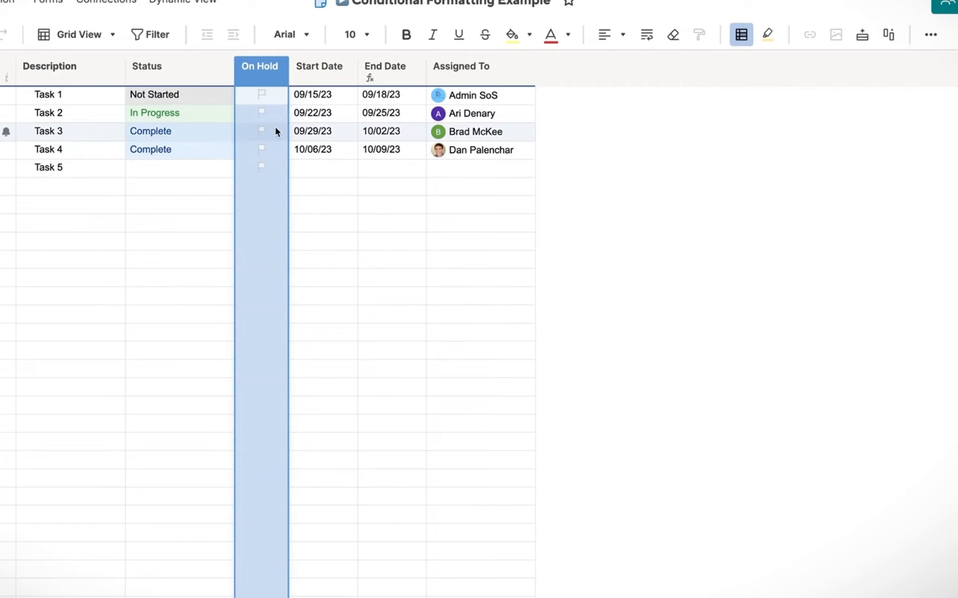
Set the status of Task 5 to In Progress.
click(175, 169)
text(i)
key(Return)
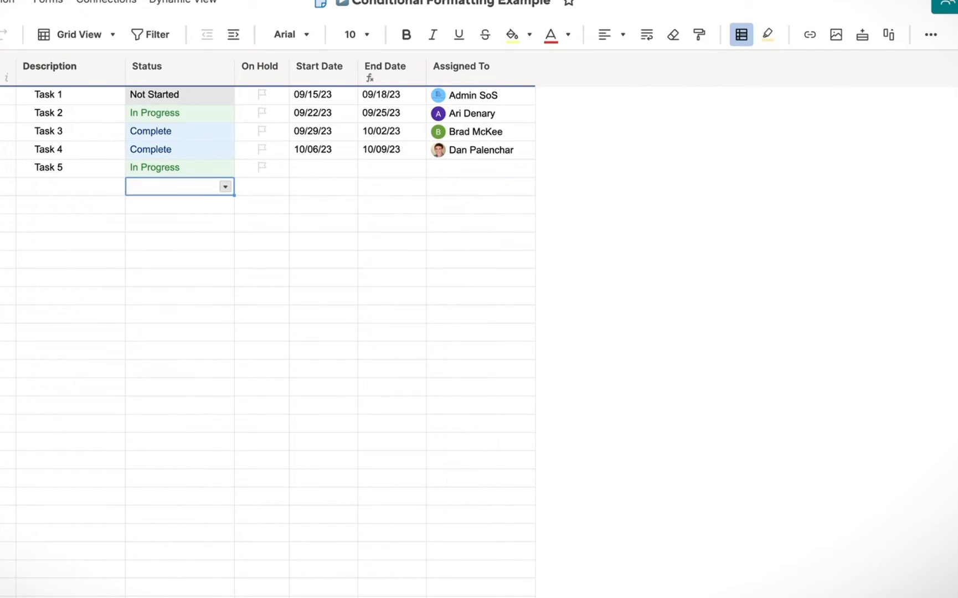
Remove On Hold from the dropdown values of the Status column.
double_click(150, 69)
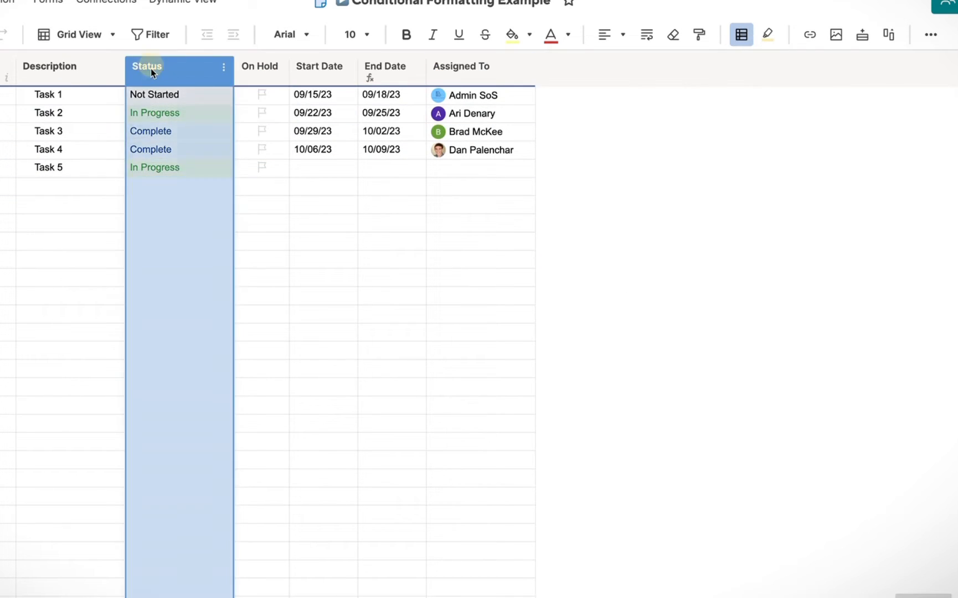
click(152, 425)
double_click(146, 420)
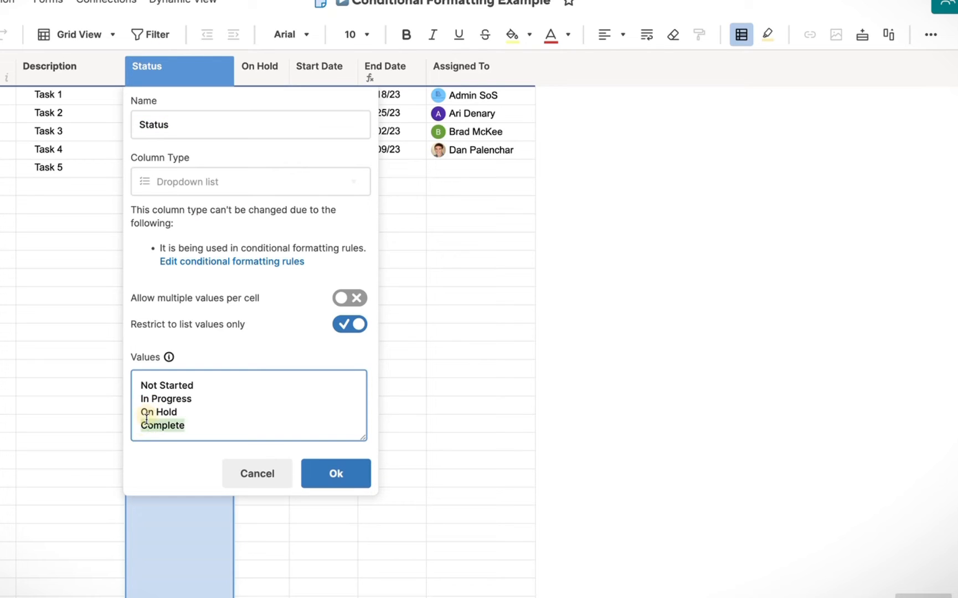
triple_click(144, 411)
key(BackSpace)
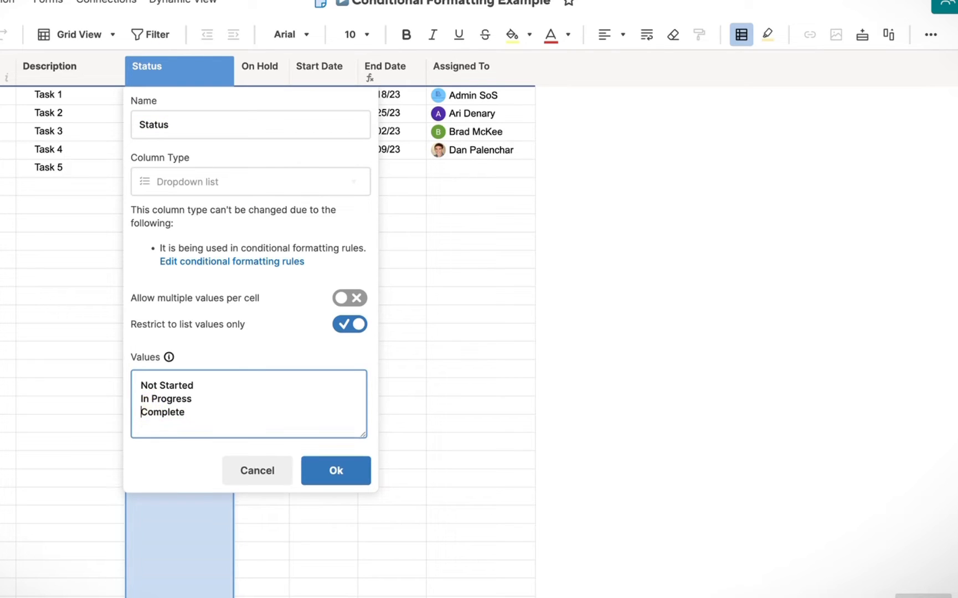
click(336, 473)
Change the condition of the Status is On Hold formatting rule to On Hold is Flagged and save the rules.
click(741, 39)
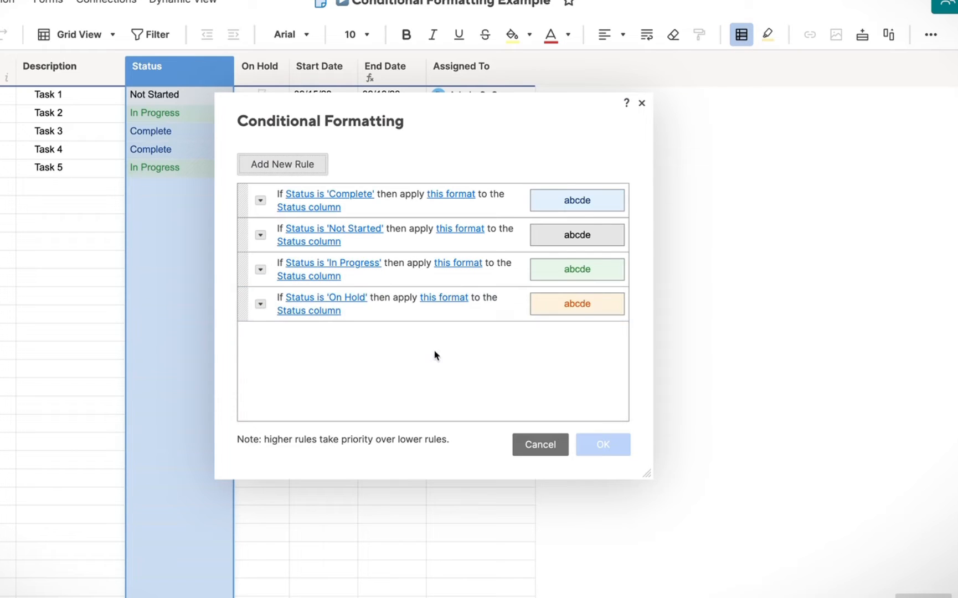
click(349, 299)
click(226, 249)
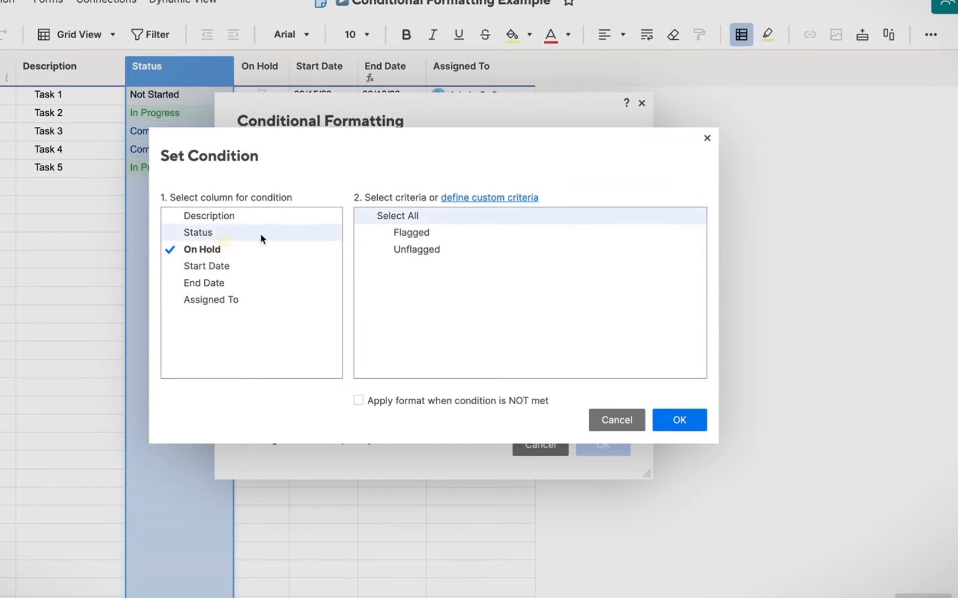
click(493, 231)
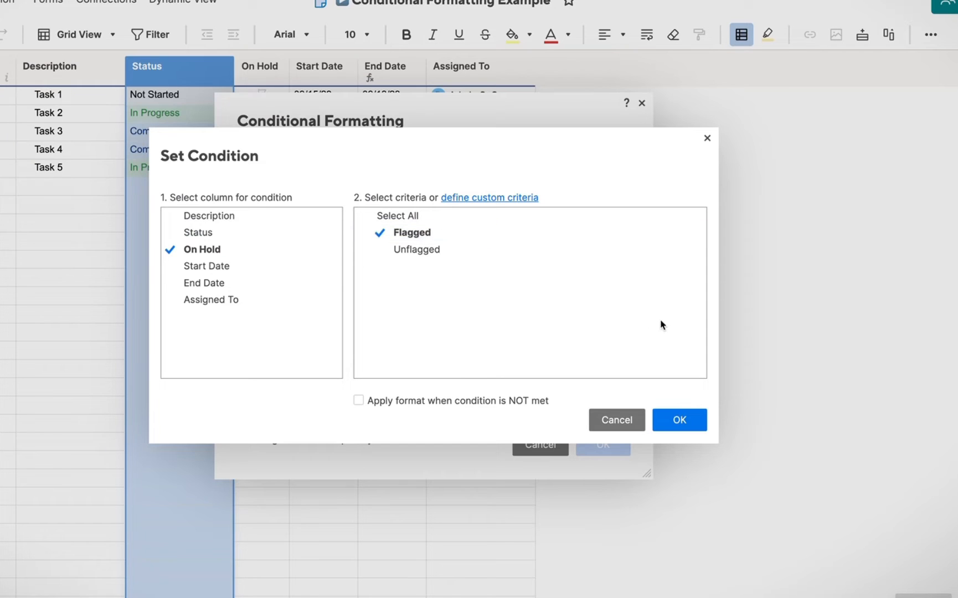
click(686, 422)
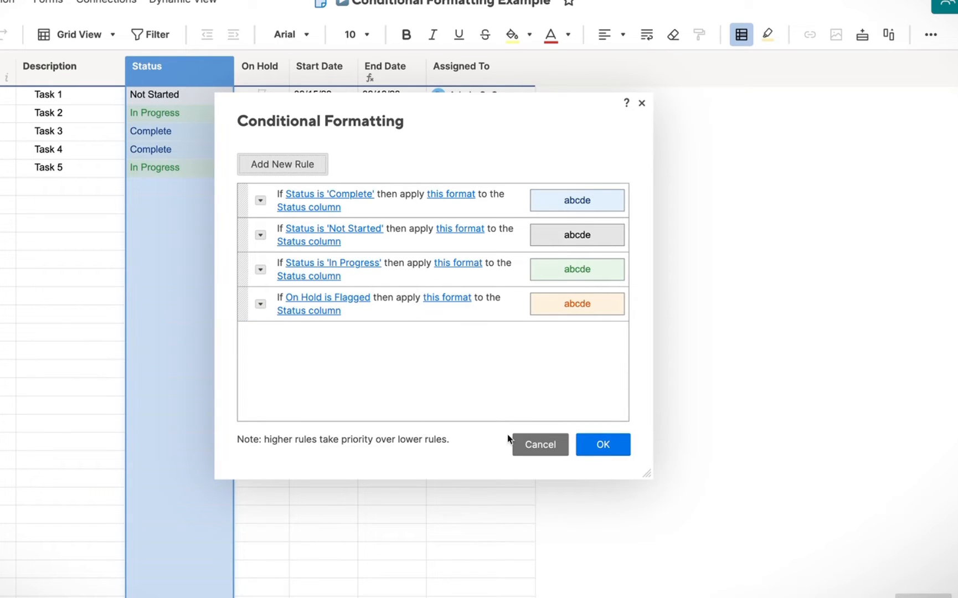
click(602, 442)
Flag Task 2 and Task 4 in the On Hold column.
click(346, 222)
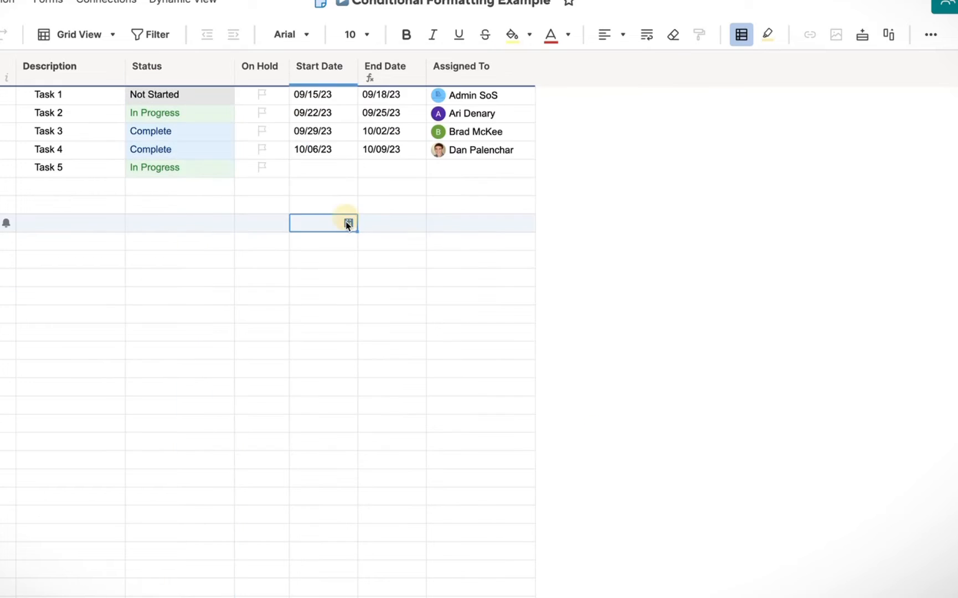
click(262, 116)
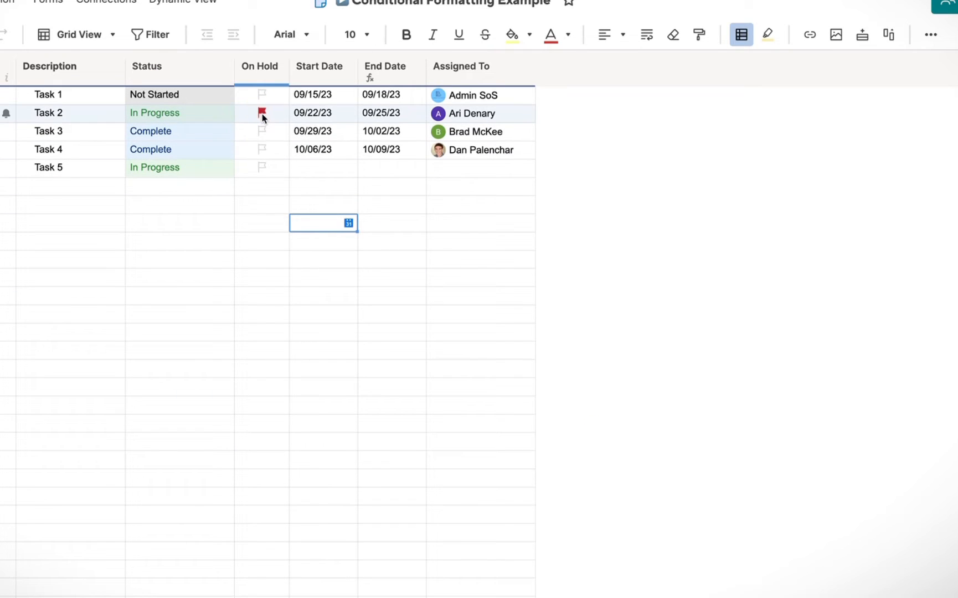
click(261, 149)
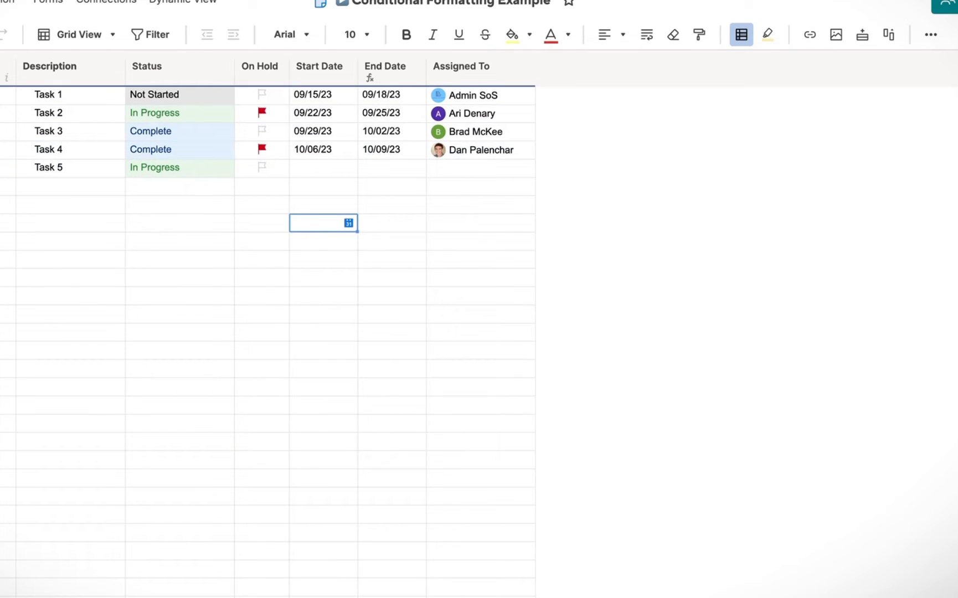
Give the On Hold is Flagged rule the highest priority in the conditional formatting rule list.
click(741, 35)
drag(370, 106, 573, 111)
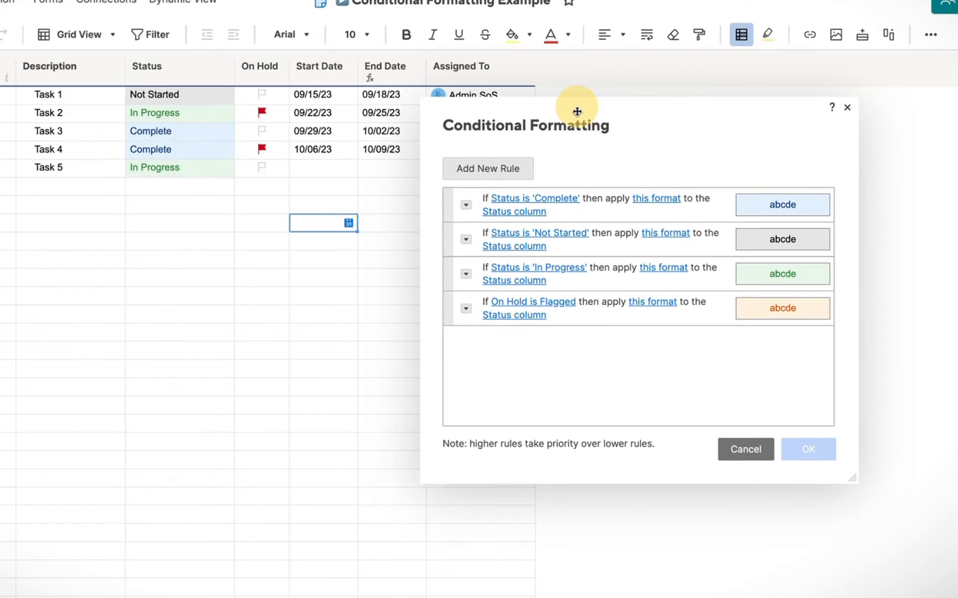
click(445, 310)
drag(445, 310, 453, 195)
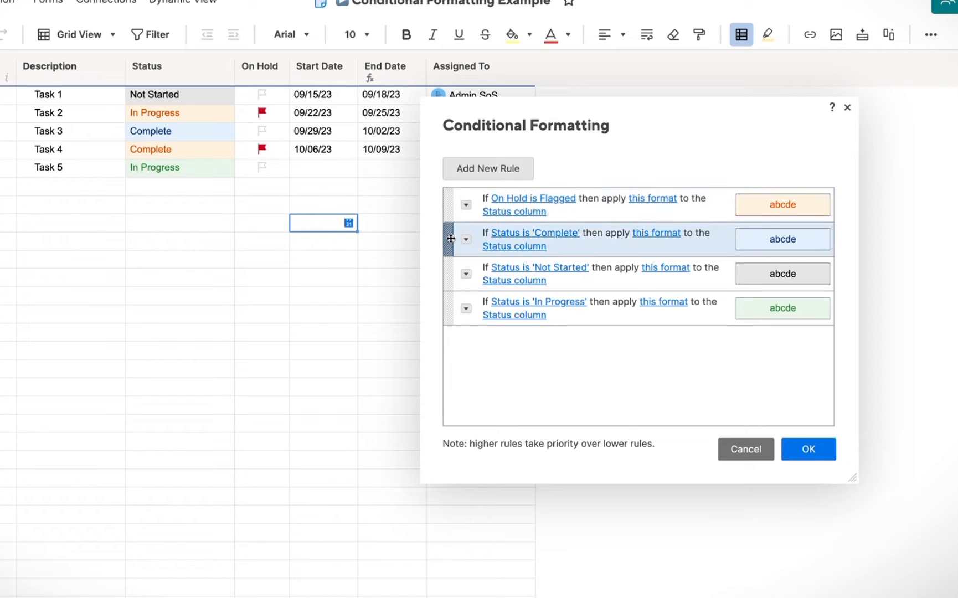
Try the Status is Complete rule at the highest priority, and return the On Hold is Flagged rule above it.
drag(450, 238, 450, 211)
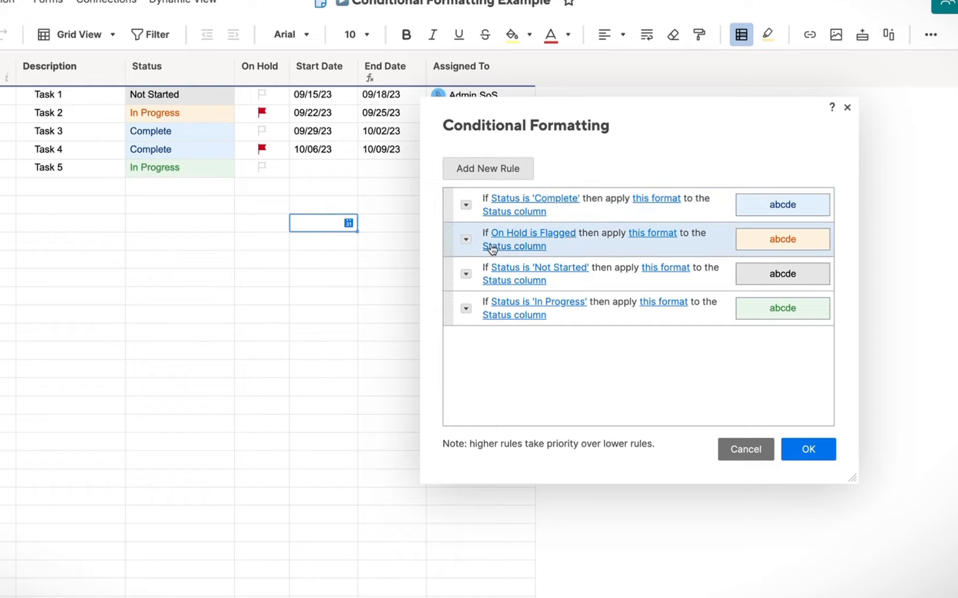
drag(446, 245, 444, 213)
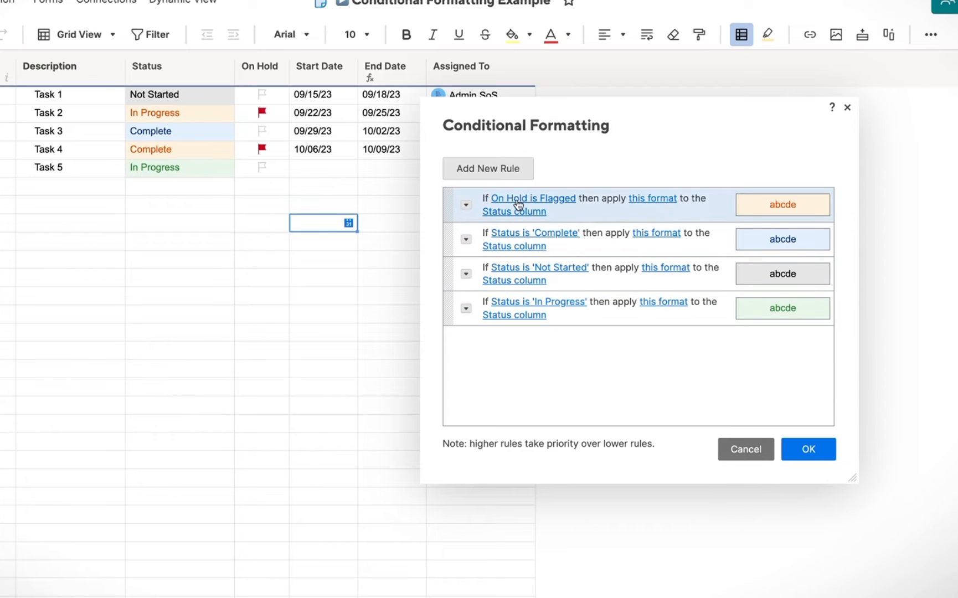
Add a second condition, Status is not Complete, to the On Hold is Flagged rule and save the rules.
click(460, 207)
click(464, 205)
click(490, 232)
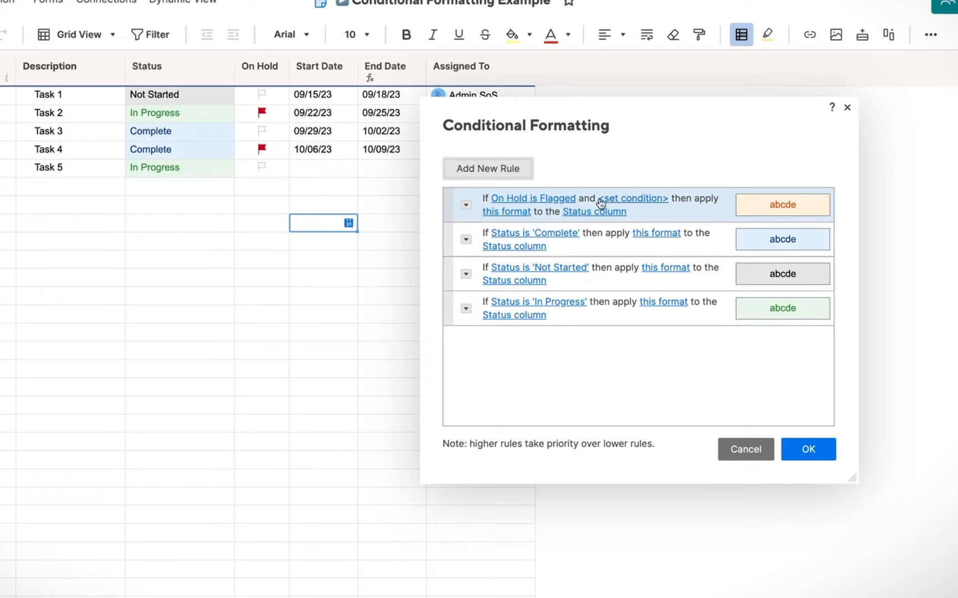
click(644, 198)
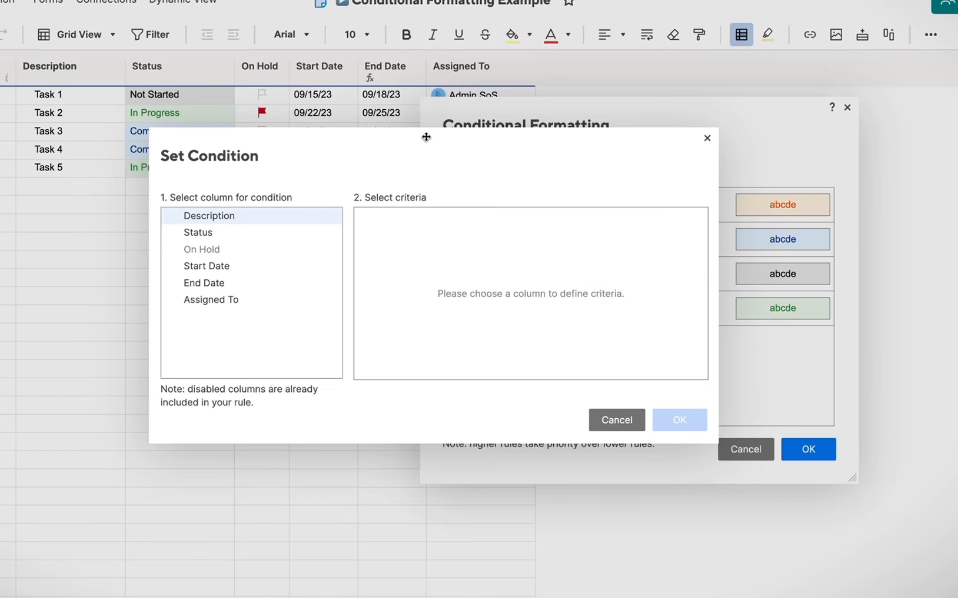
drag(423, 137, 559, 137)
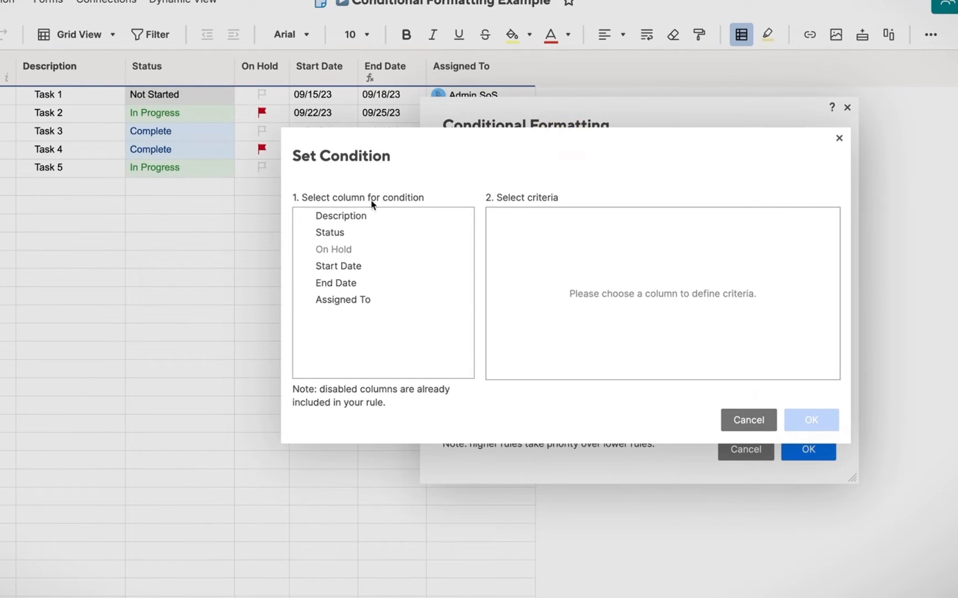
click(335, 233)
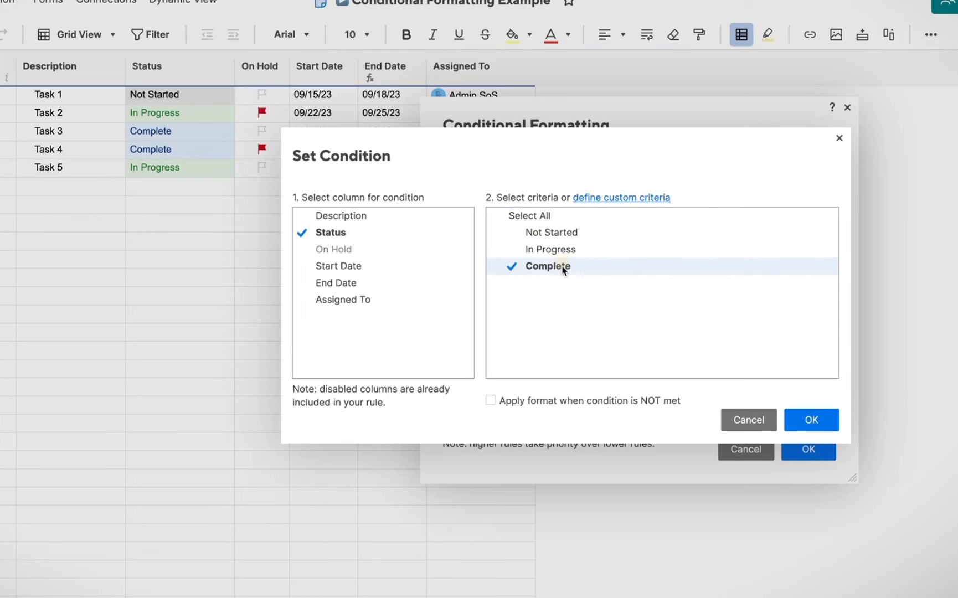
click(490, 400)
click(809, 421)
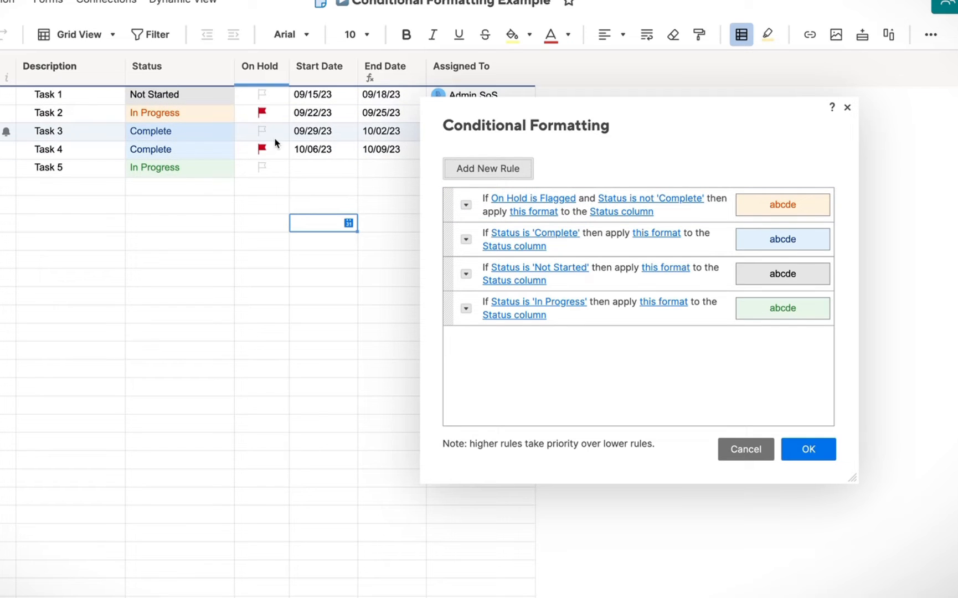
click(808, 448)
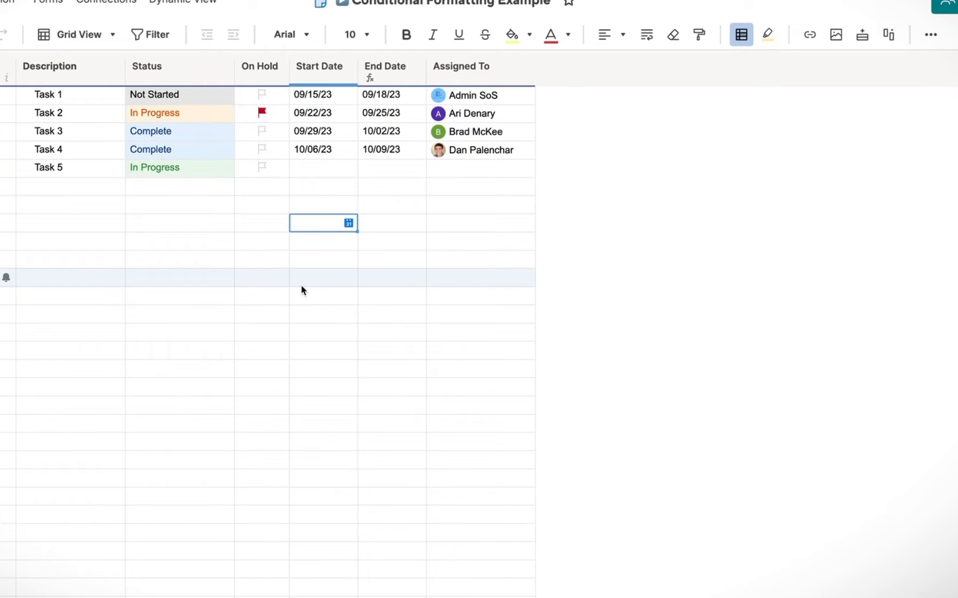
Center-align the Start Date and End Date columns.
drag(312, 72, 383, 72)
click(604, 35)
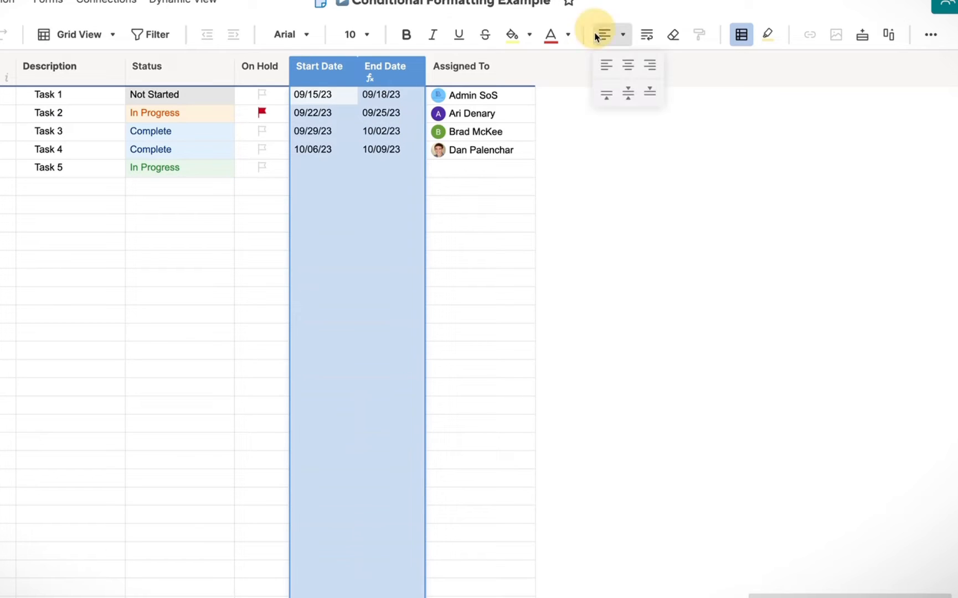
click(626, 65)
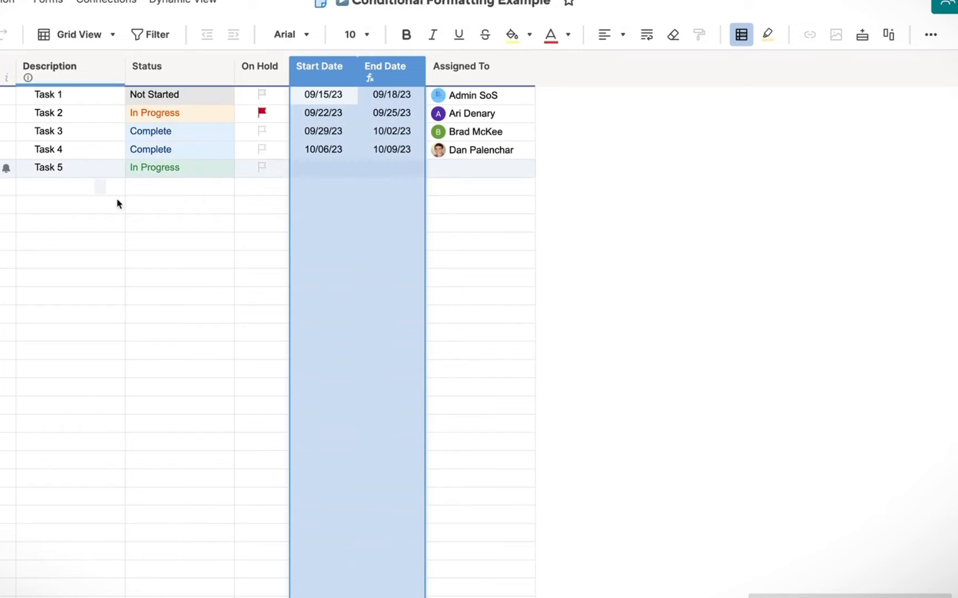
click(135, 310)
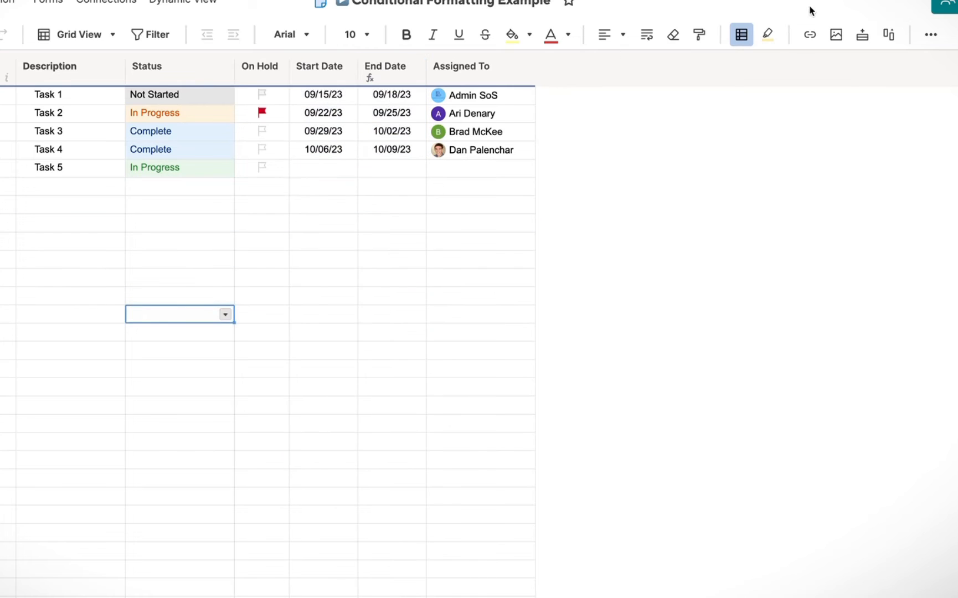
click(741, 42)
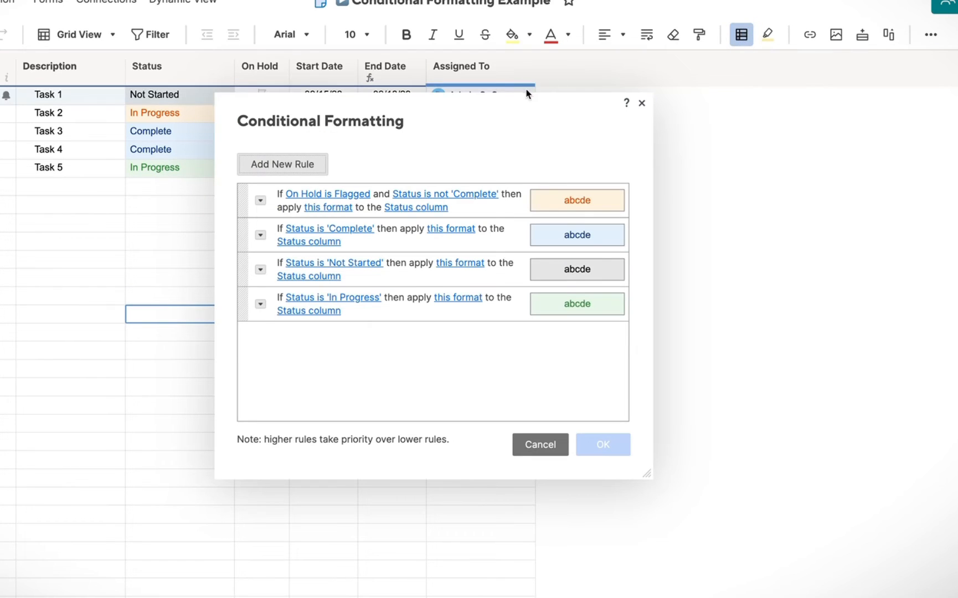
drag(511, 99, 735, 162)
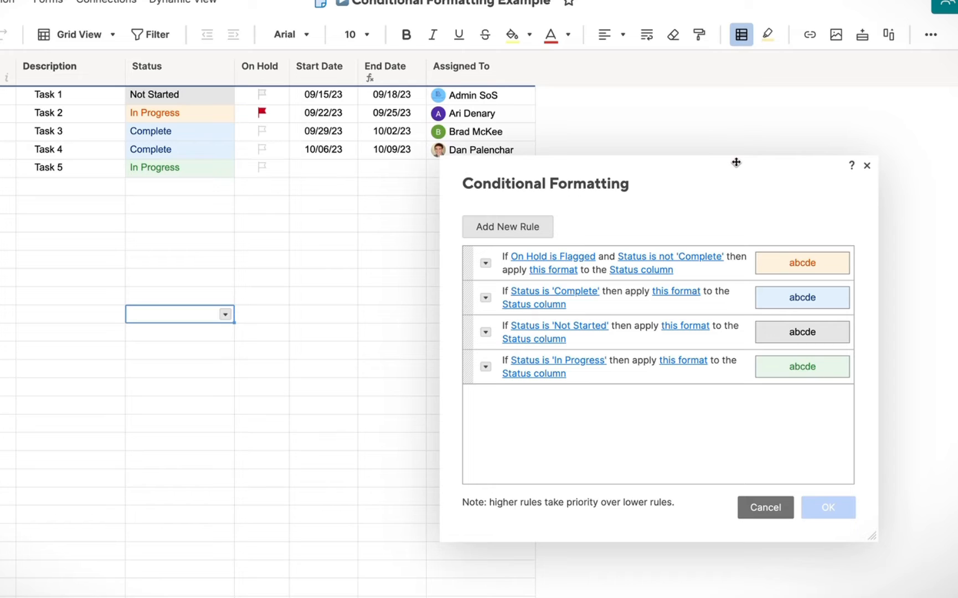
click(530, 226)
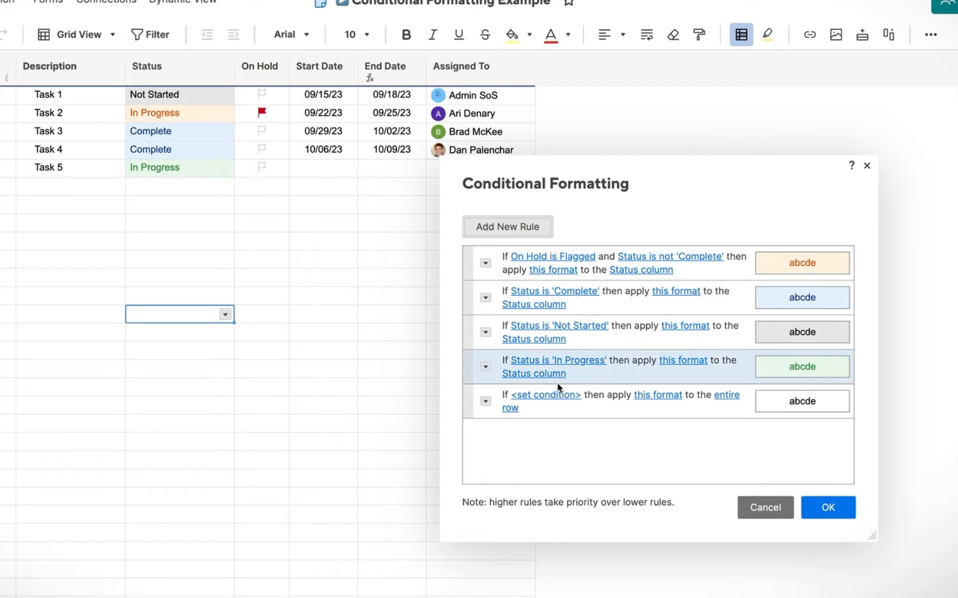
click(552, 396)
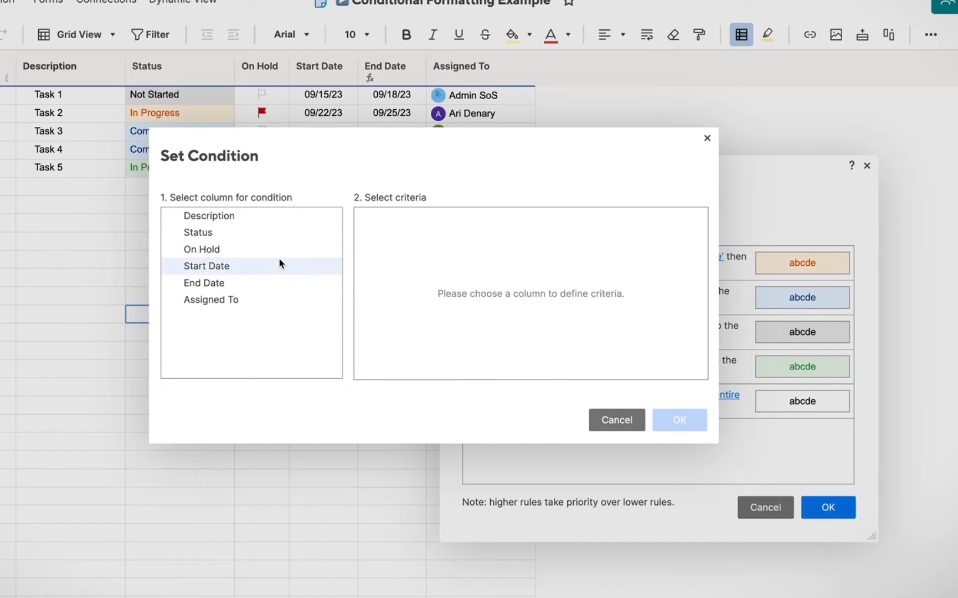
click(706, 139)
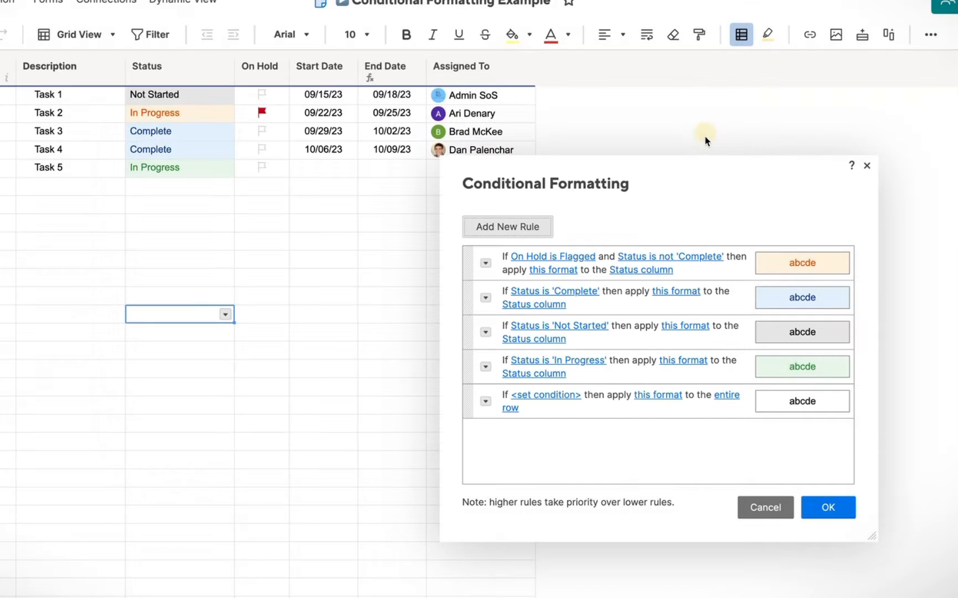
click(864, 166)
click(534, 340)
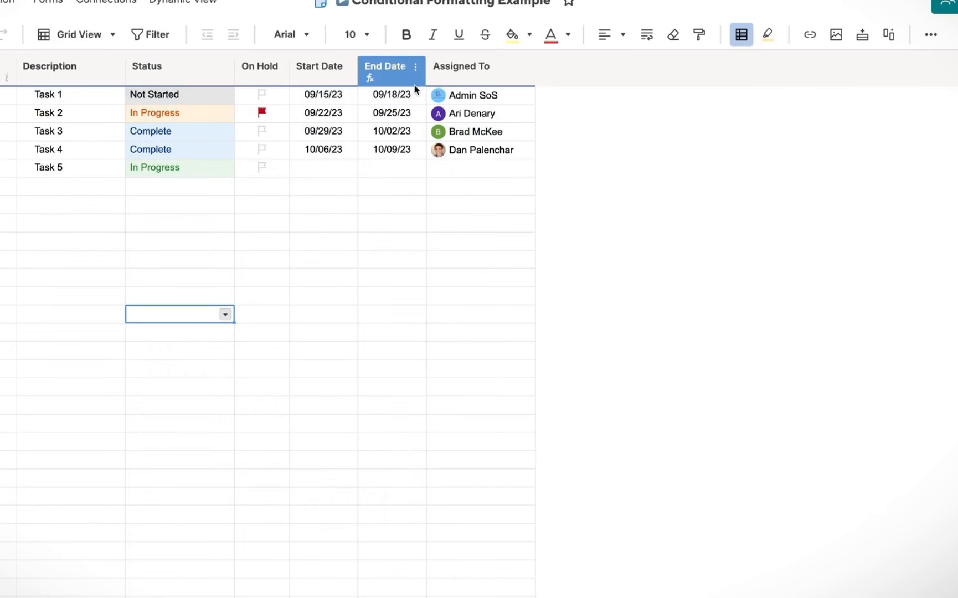
Check the Start Date column's type and the available column types without changing the column.
click(388, 71)
double_click(318, 71)
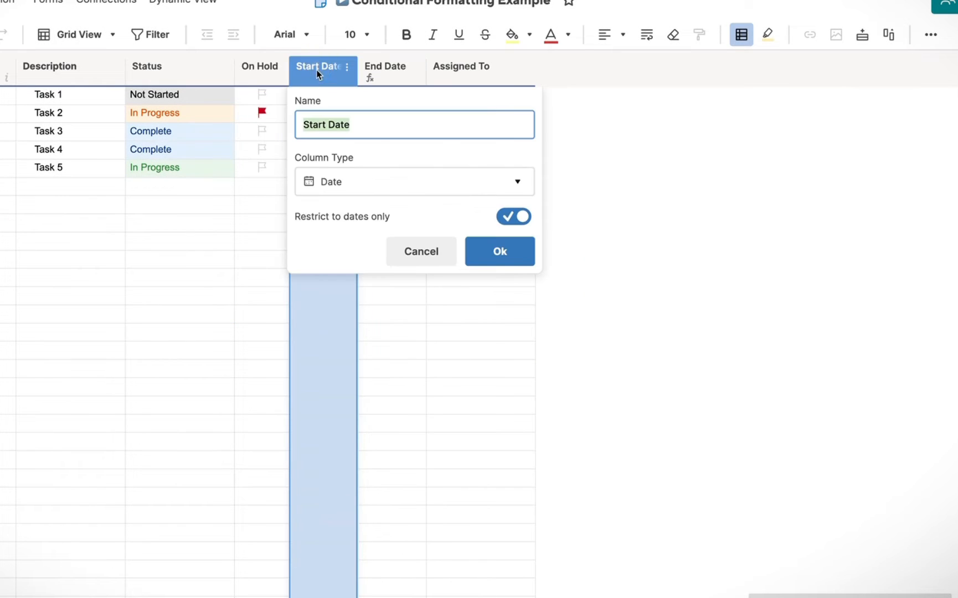
click(334, 189)
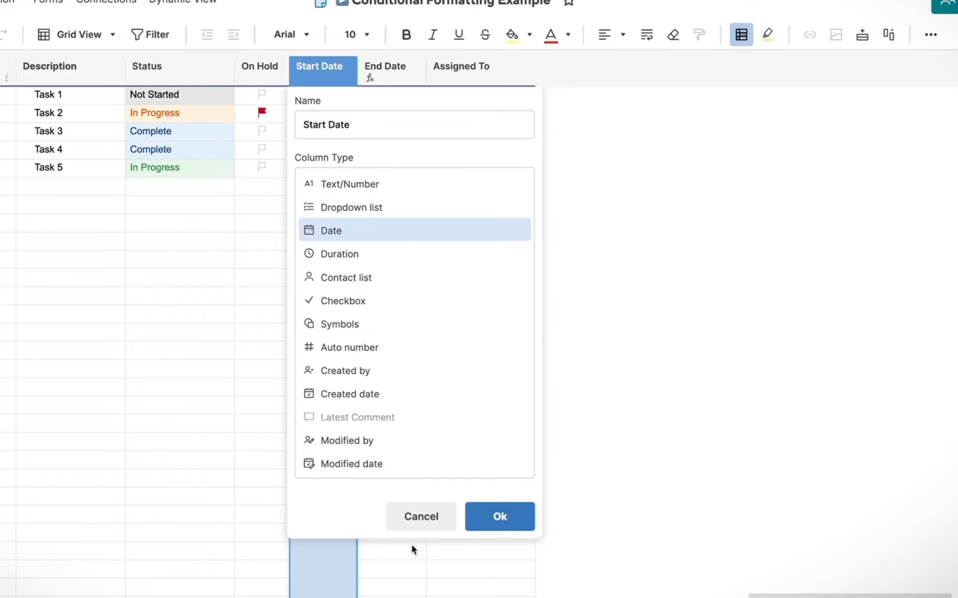
click(421, 523)
Add a conditional formatting rule with the condition End Date is in the past.
click(742, 37)
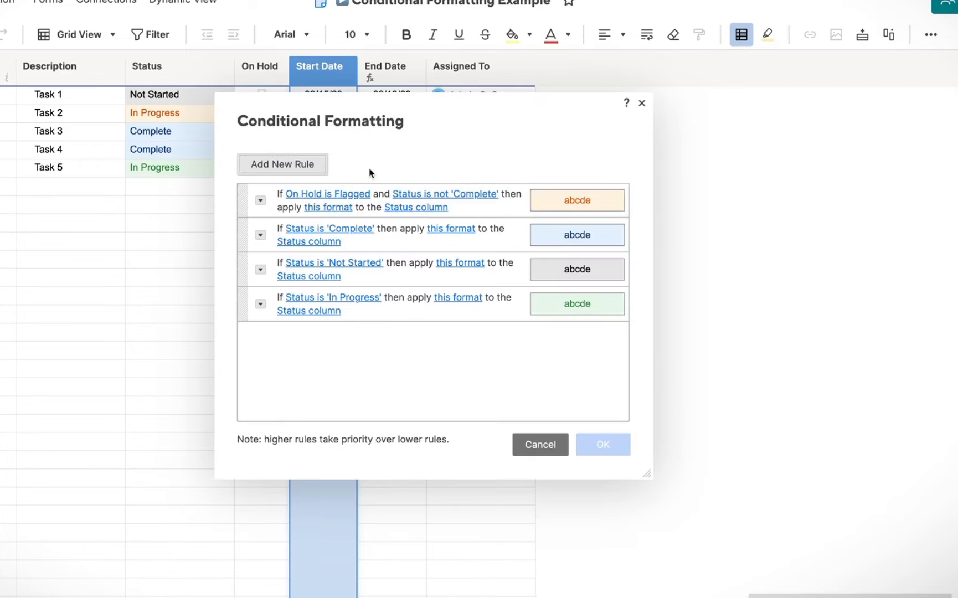
click(275, 160)
drag(453, 99, 749, 56)
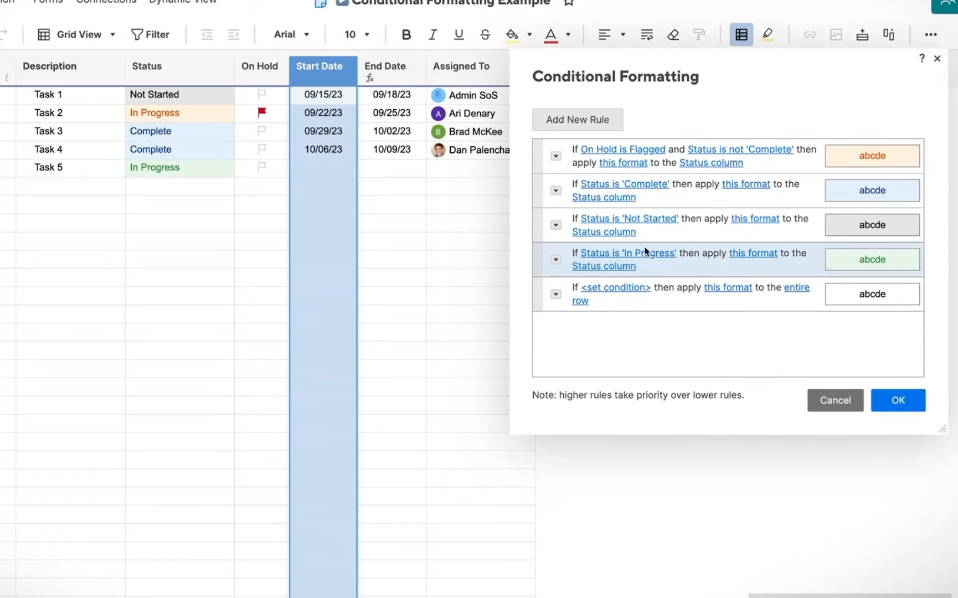
click(619, 293)
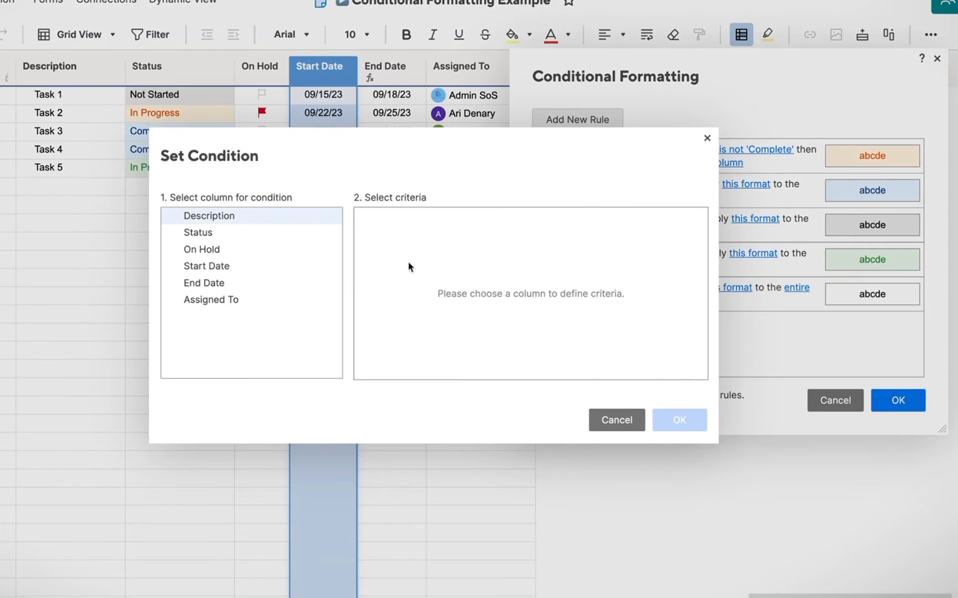
click(232, 283)
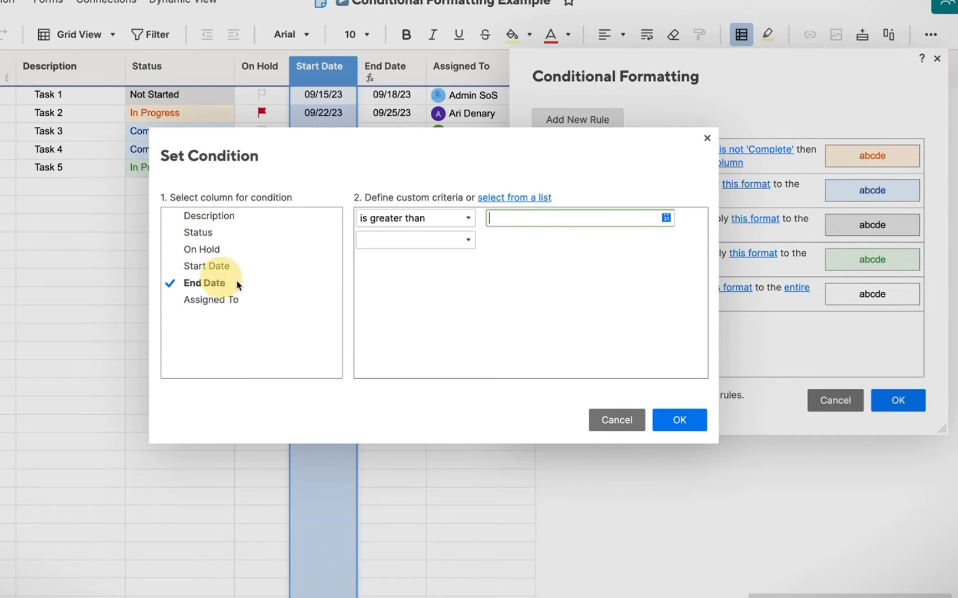
click(469, 218)
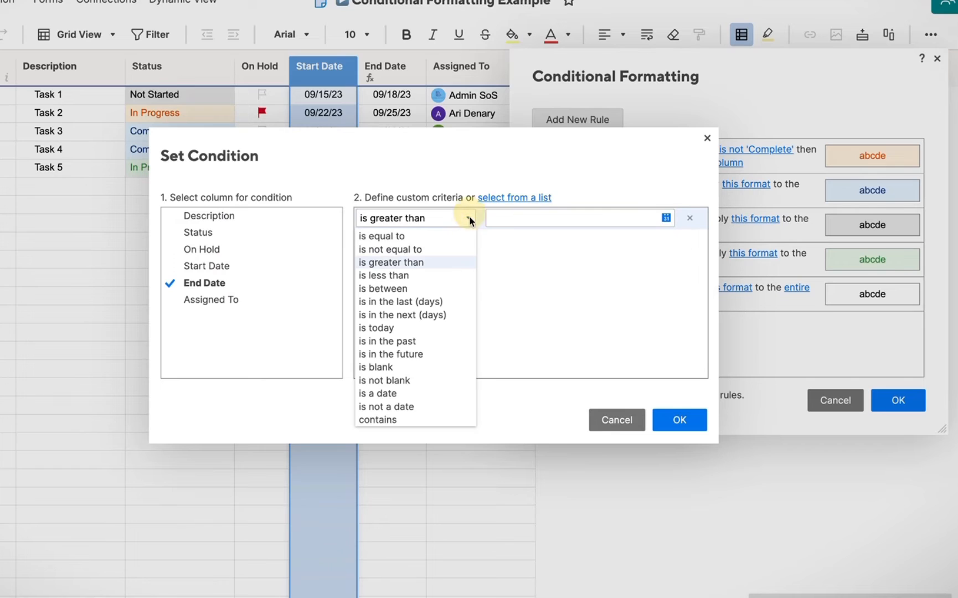
click(425, 340)
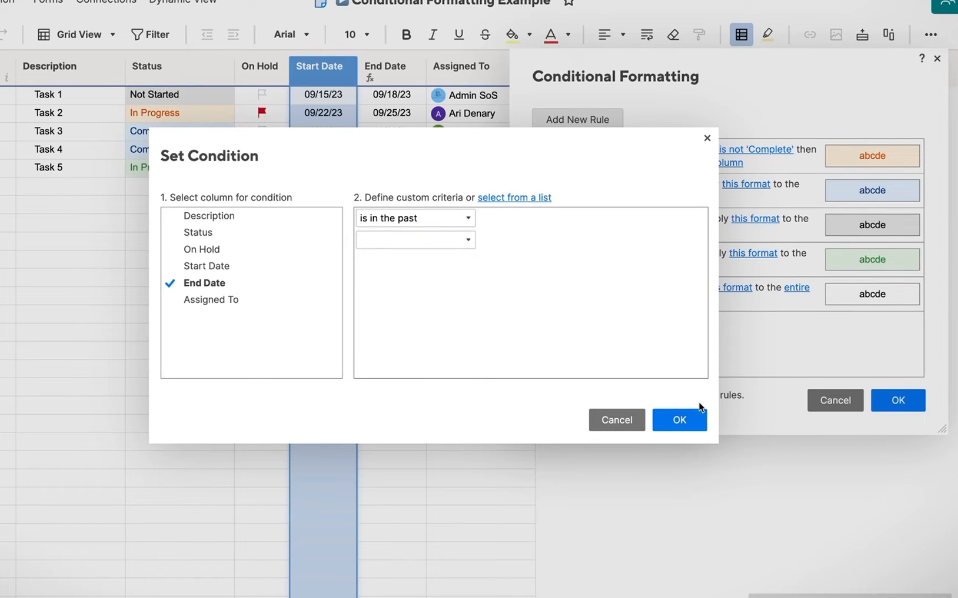
click(688, 420)
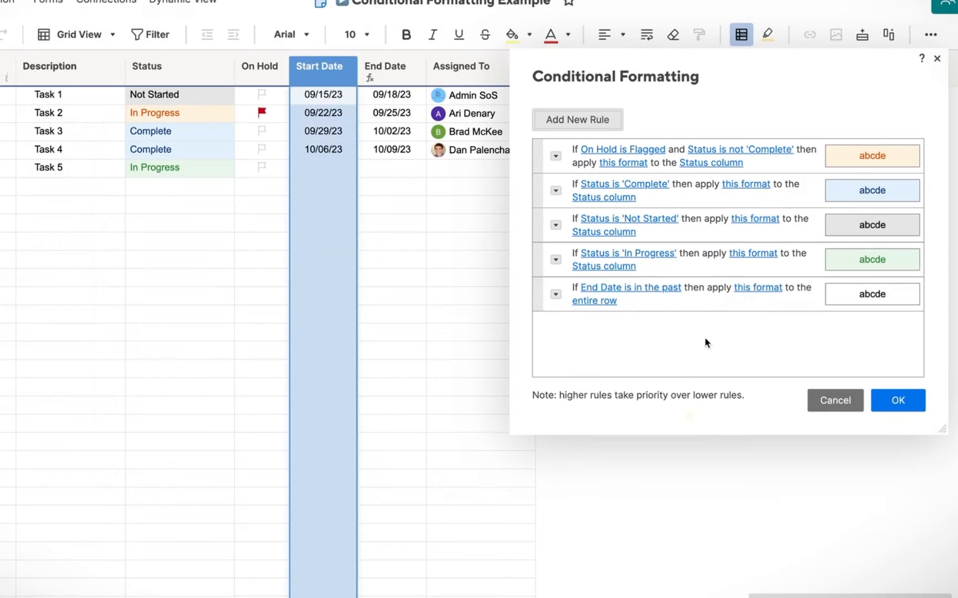
Set the format of the End Date is in the past rule to red text on a yellow background.
click(755, 288)
click(803, 415)
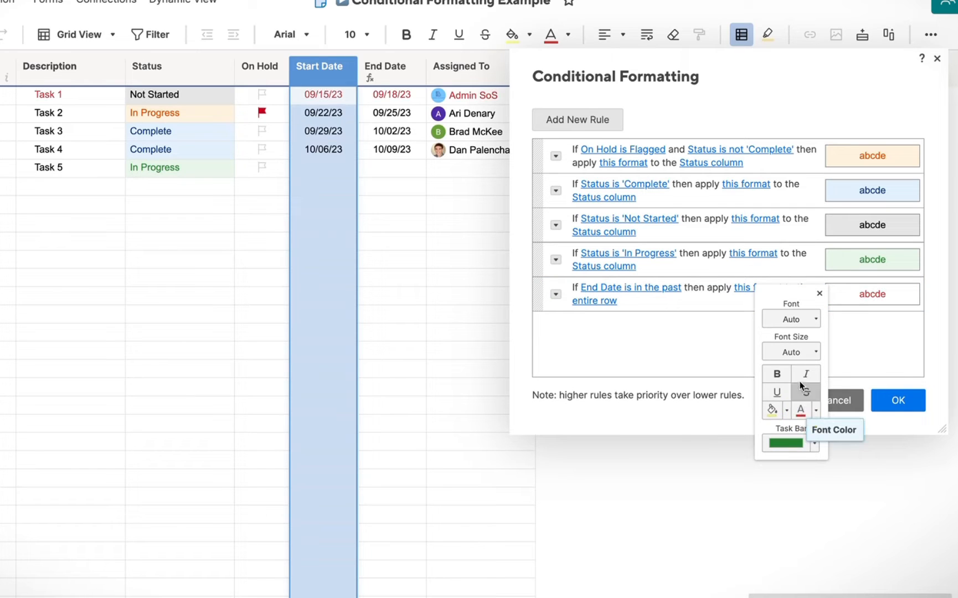
click(774, 410)
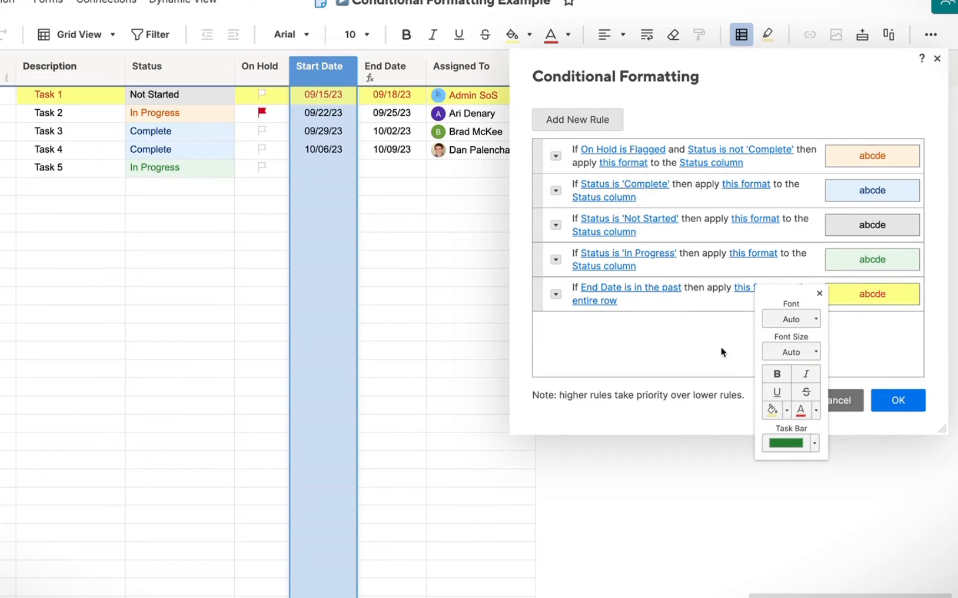
Limit the End Date is in the past rule's formatting to the End Date column and save the rules.
click(609, 301)
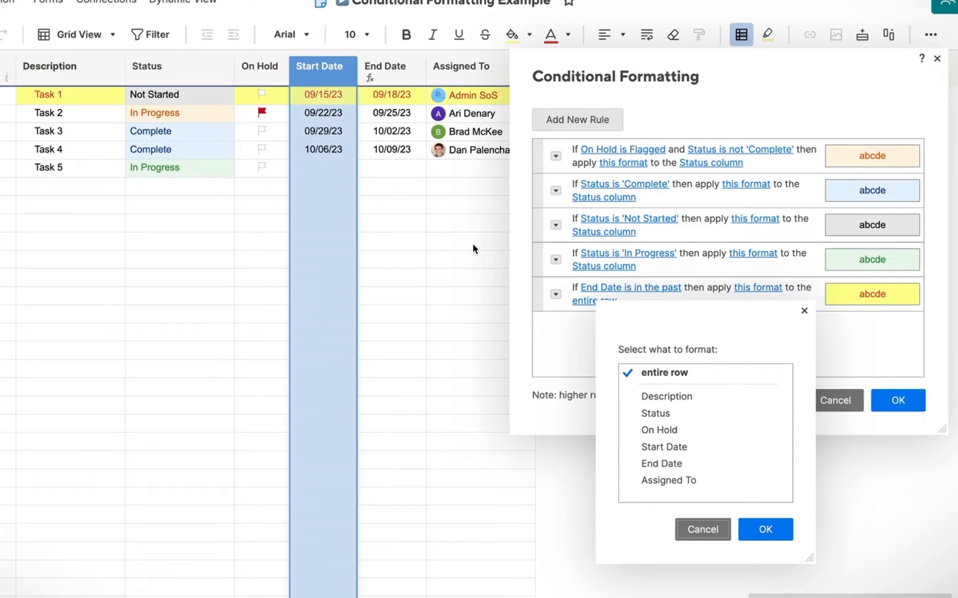
click(540, 294)
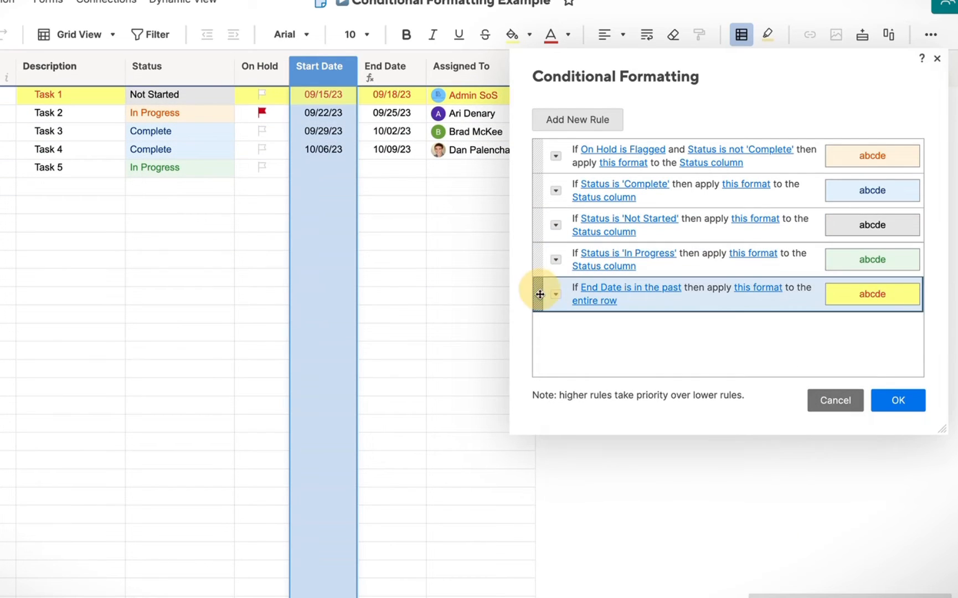
mouse_move(540, 294)
mouse_down()
mouse_move(538, 154)
mouse_move(541, 301)
mouse_up()
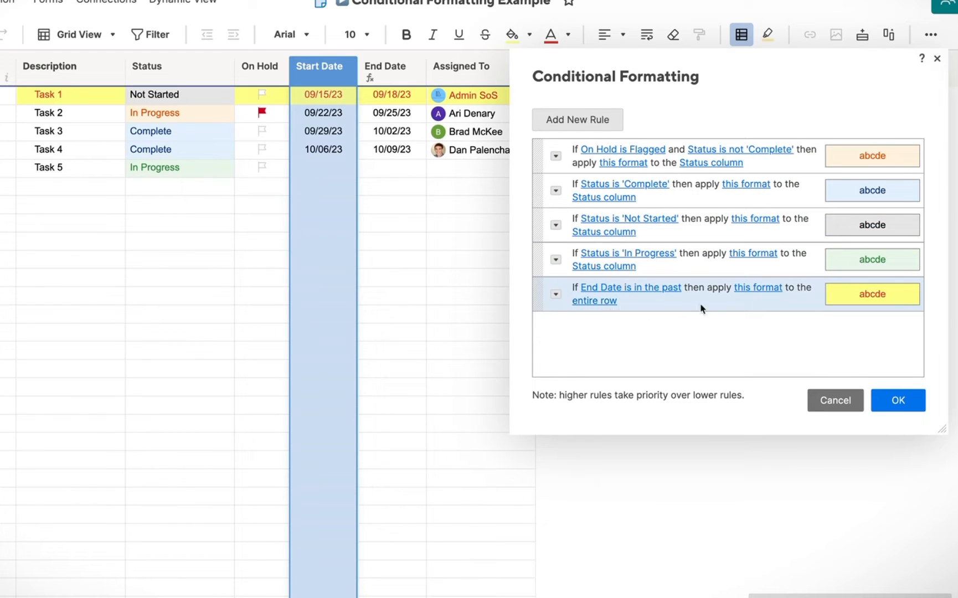
click(598, 305)
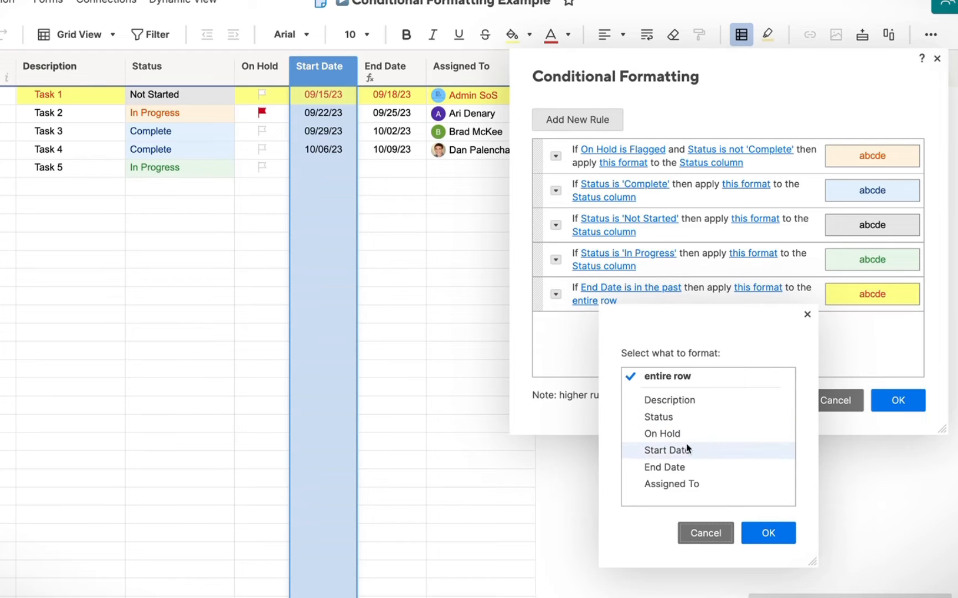
click(737, 466)
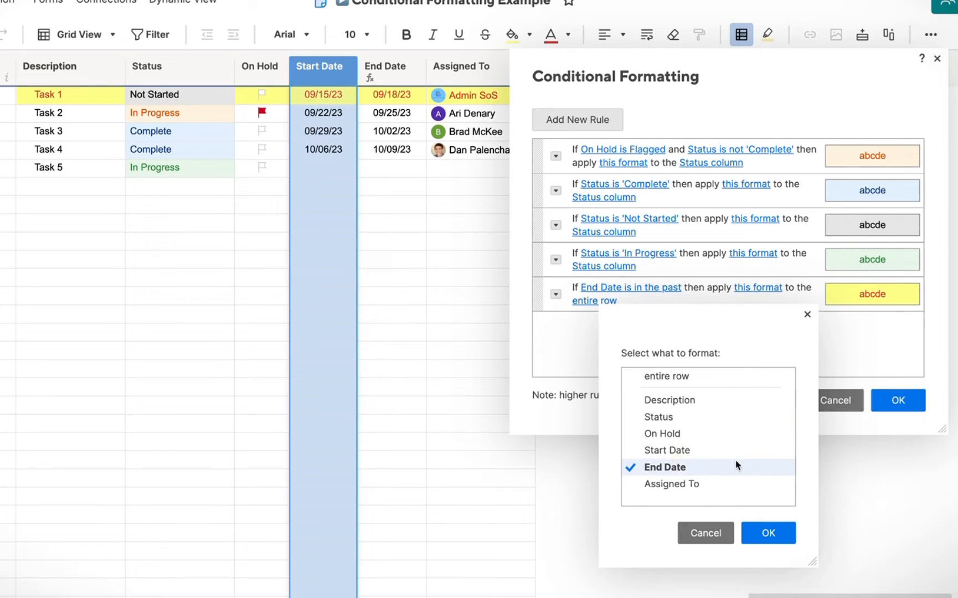
click(767, 533)
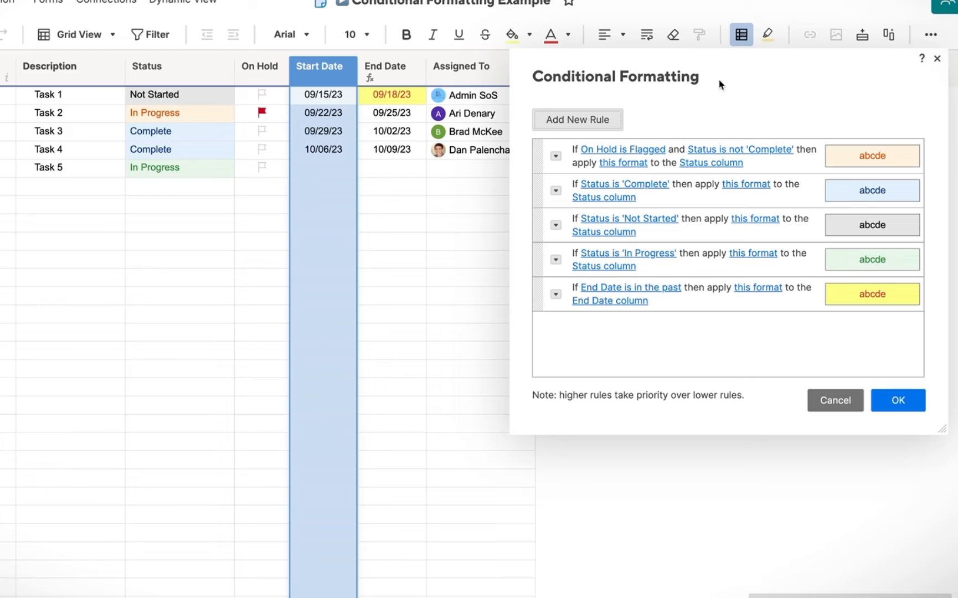
click(909, 403)
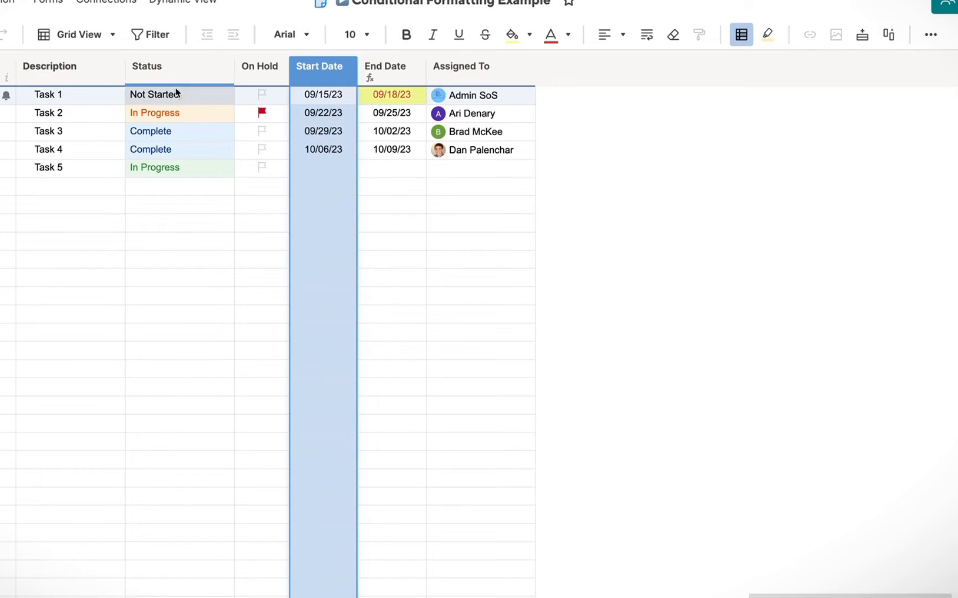
Change the Status of Task 1 to Complete.
click(176, 93)
click(224, 97)
click(198, 139)
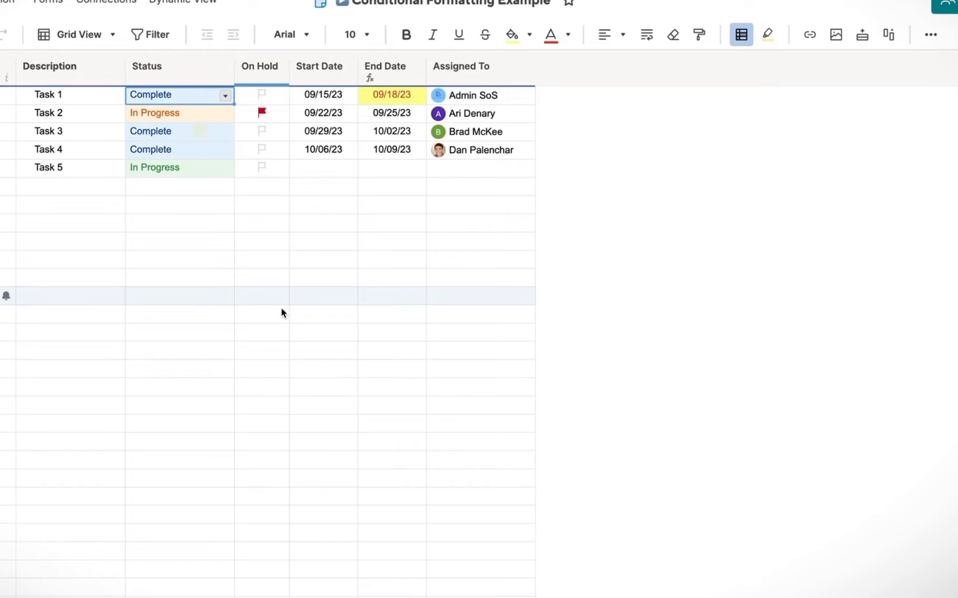
click(280, 331)
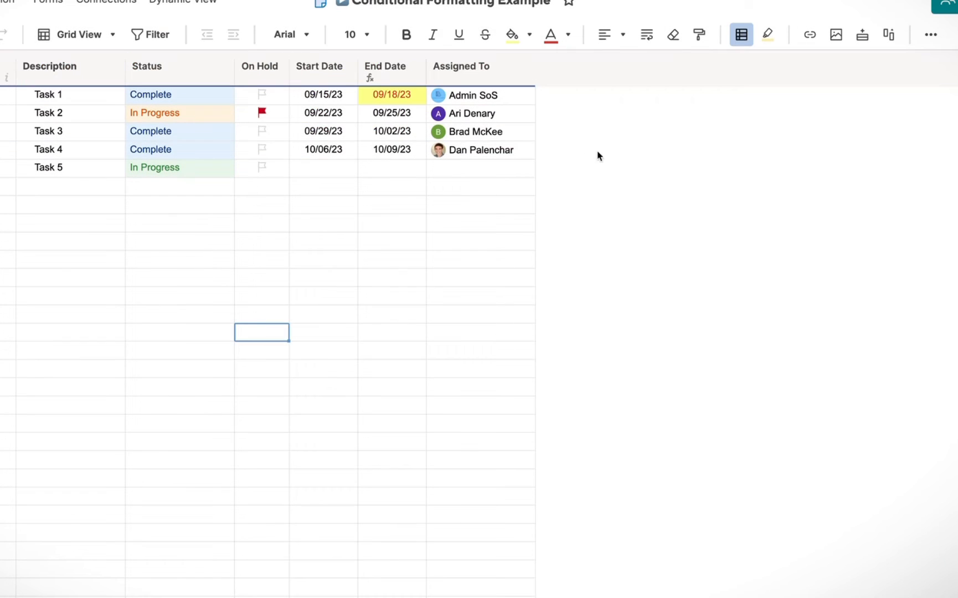
Add a second condition, Status is Complete, to the End Date is in the past rule.
click(739, 35)
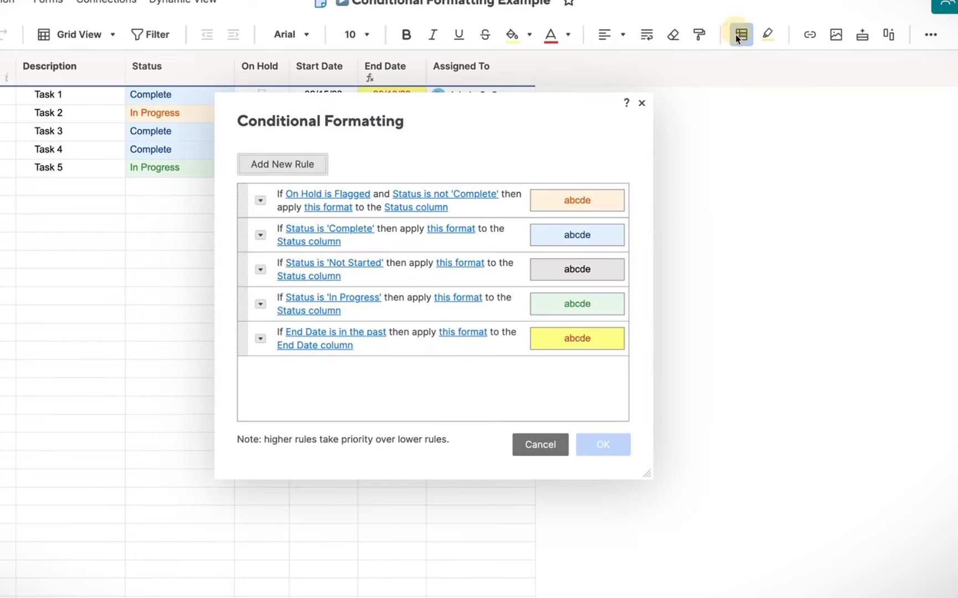
click(260, 339)
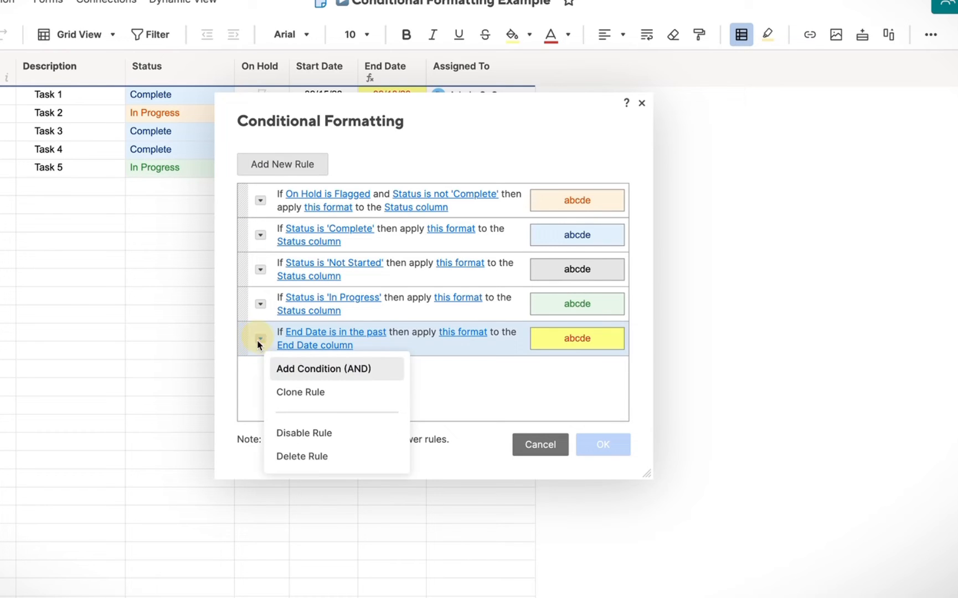
click(290, 367)
click(412, 336)
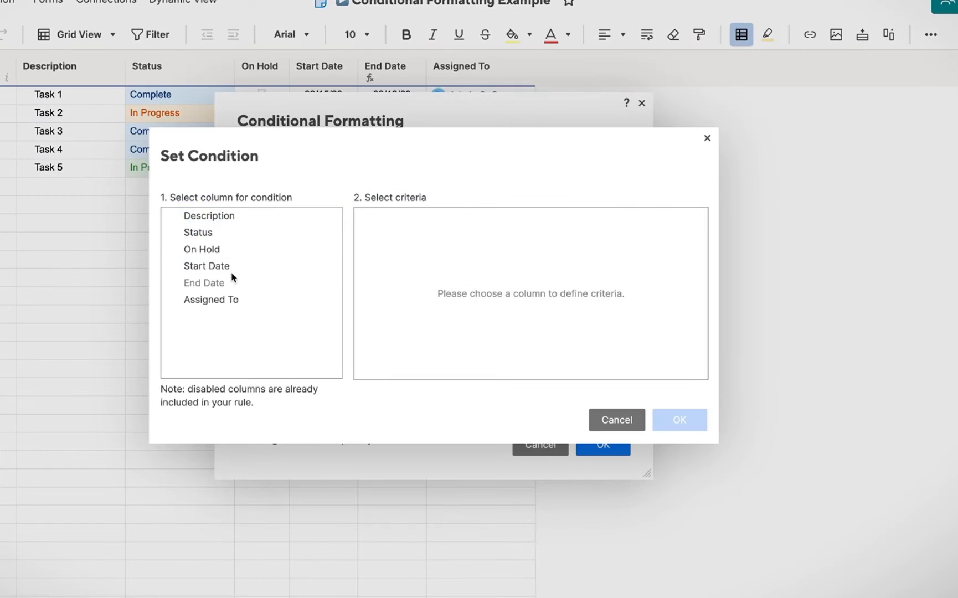
click(228, 233)
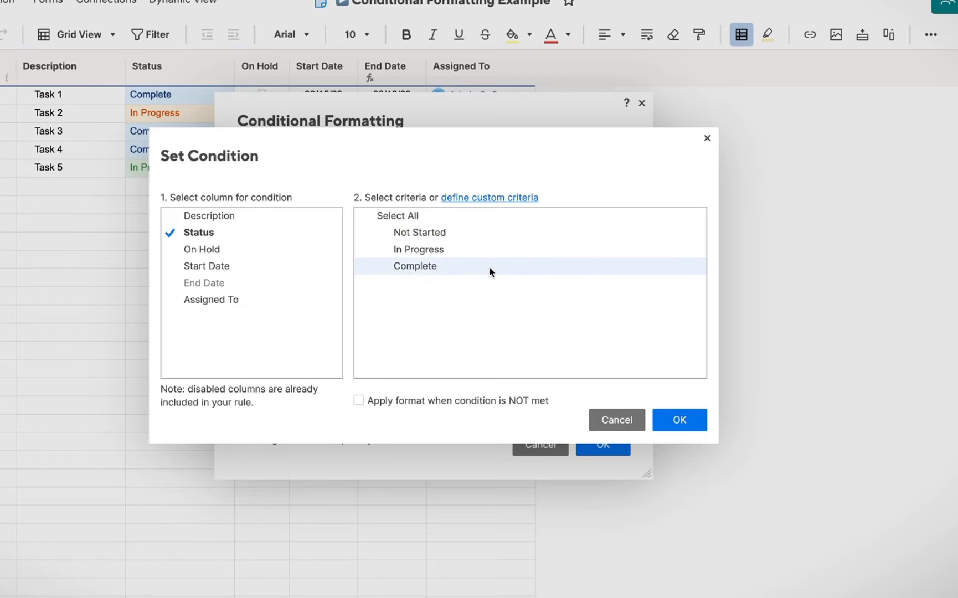
click(684, 422)
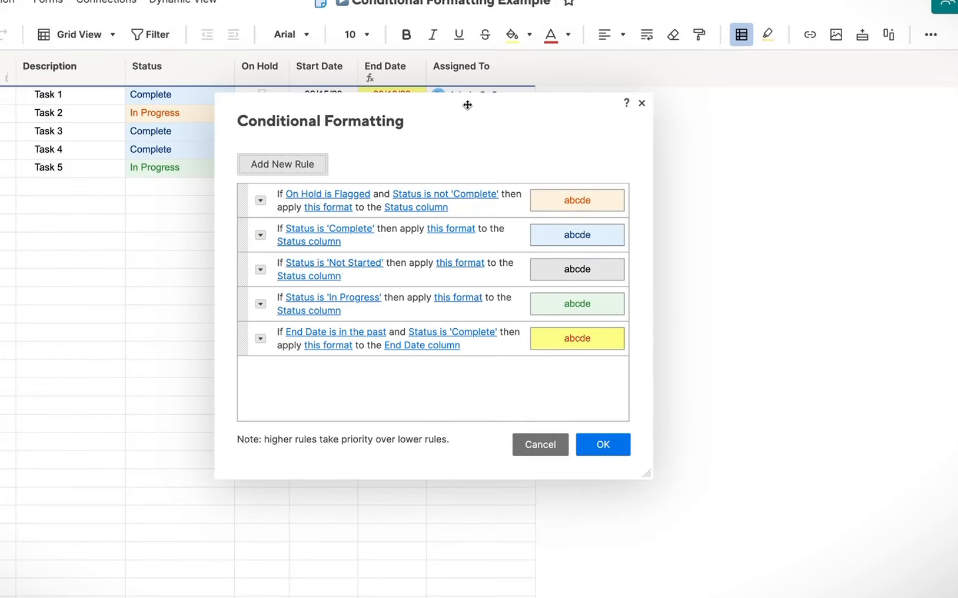
Invert the End Date rule's second condition to Status is not Complete and save the rules.
drag(466, 103, 708, 105)
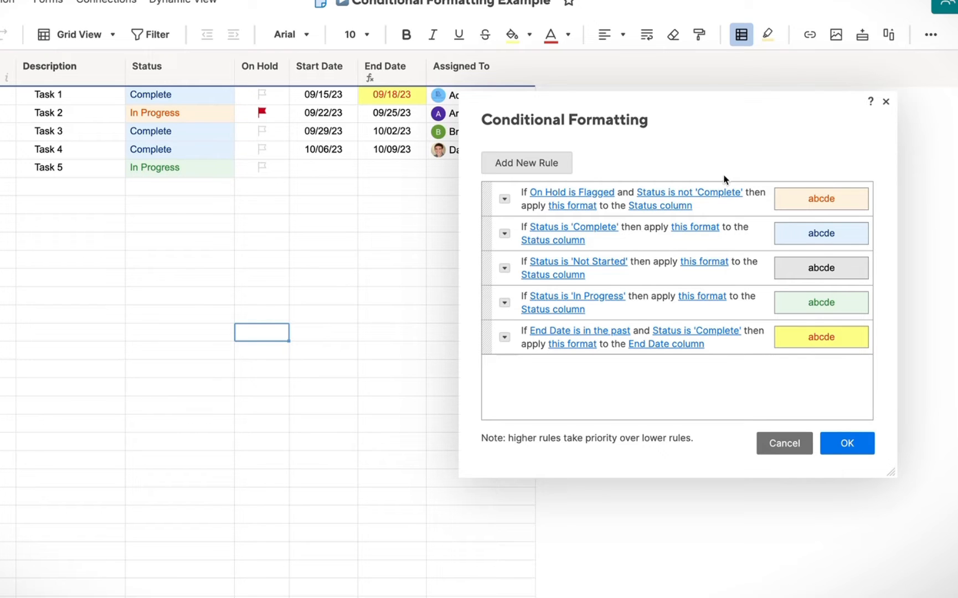
click(715, 332)
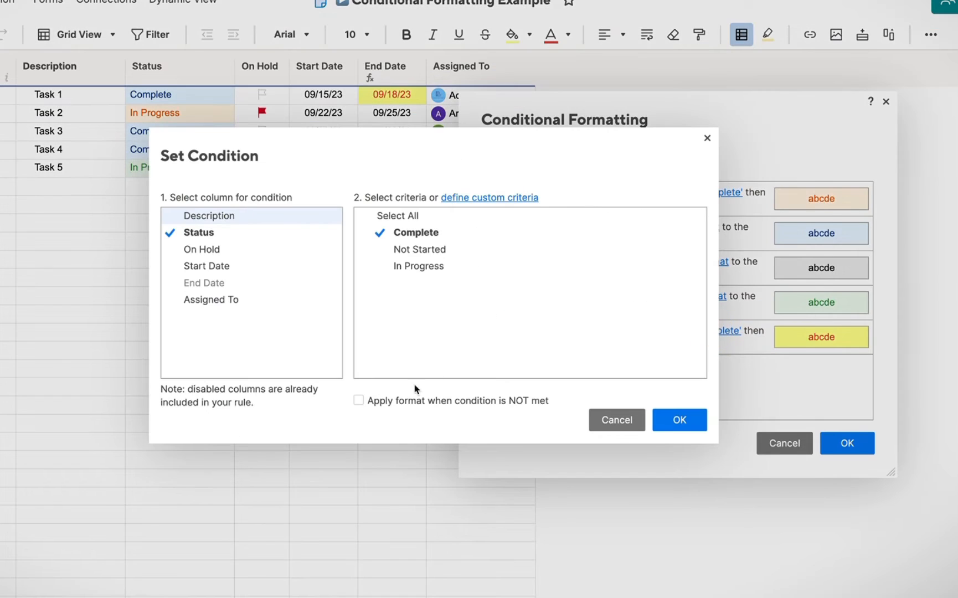
click(396, 401)
click(680, 421)
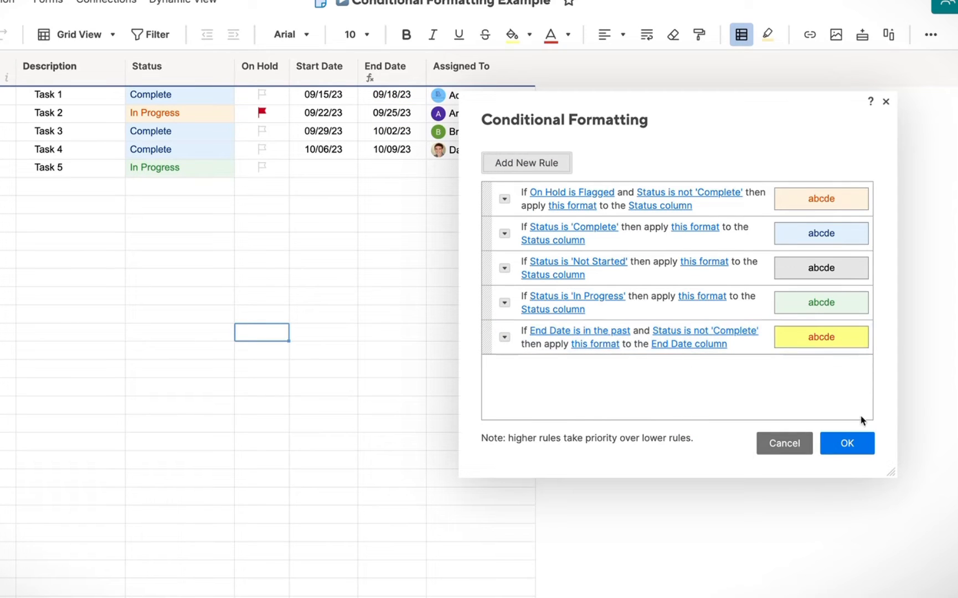
click(847, 443)
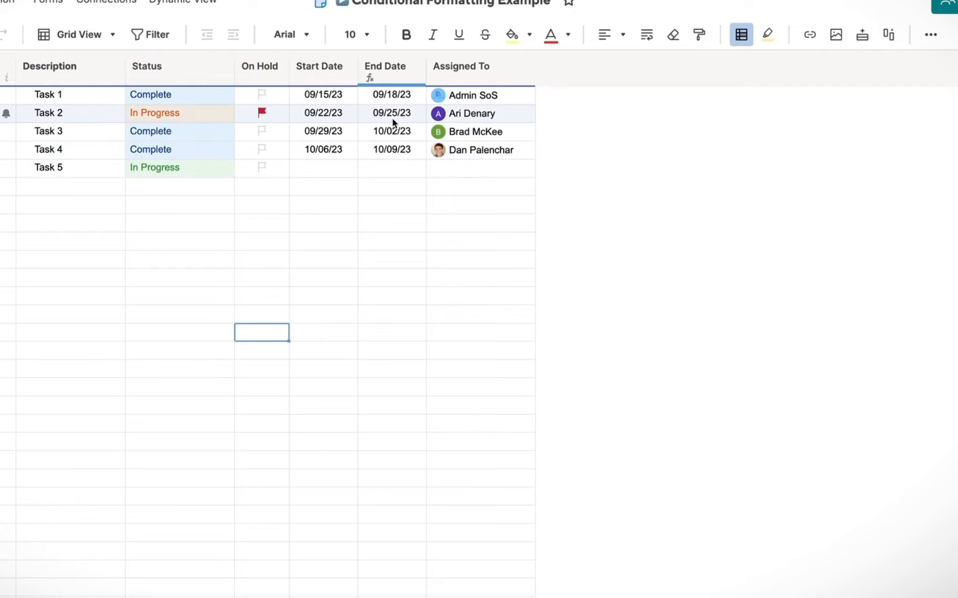
Convert the End Date column formula to cell formulas.
right_click(392, 122)
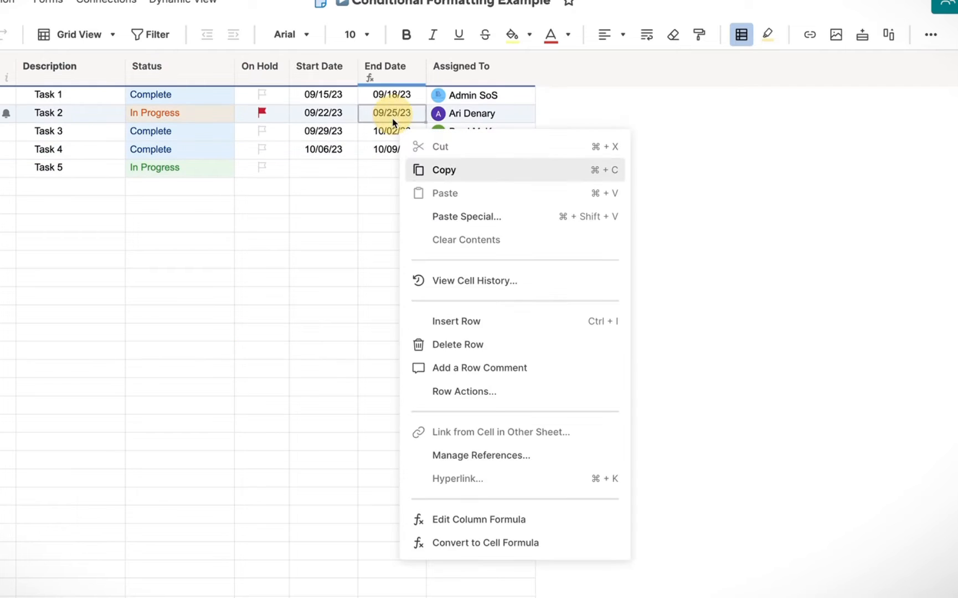
click(461, 544)
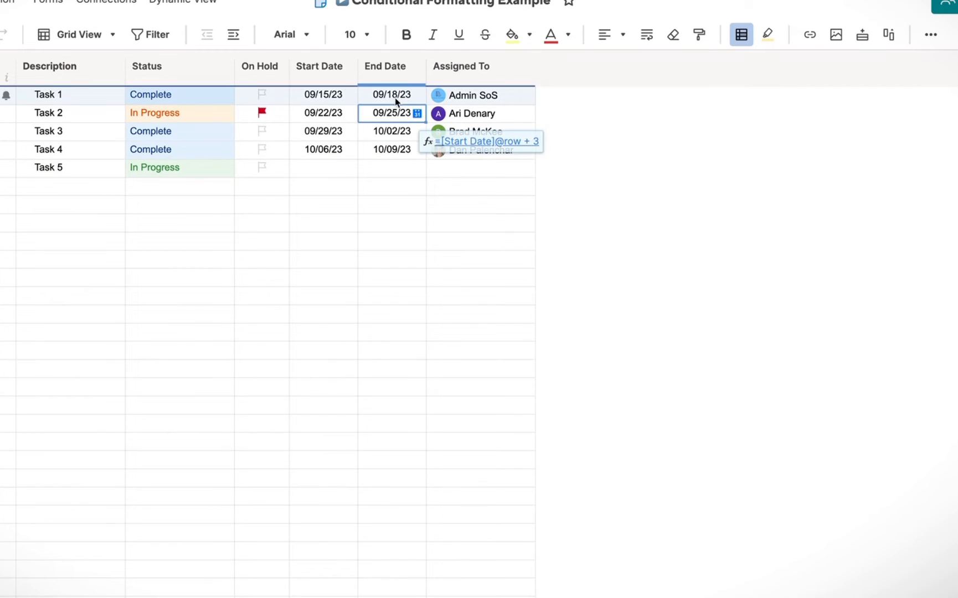
Use Paste Special on the Start and End Dates of Tasks 1 to 5, allowing restricted data, and copy Task 1's dates to Task 2.
click(325, 97)
key(shift+Right)
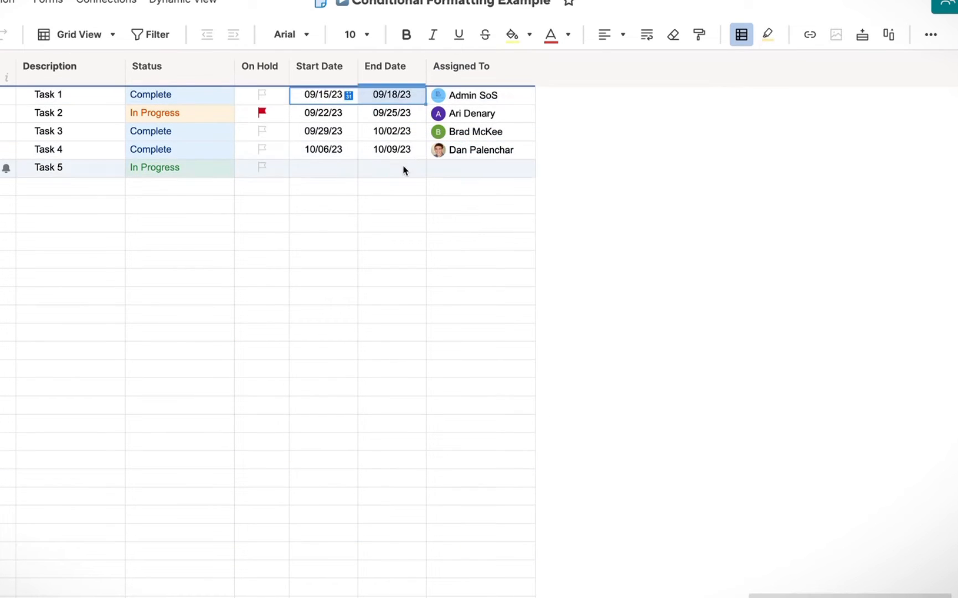
shift+click(404, 169)
right_click(319, 98)
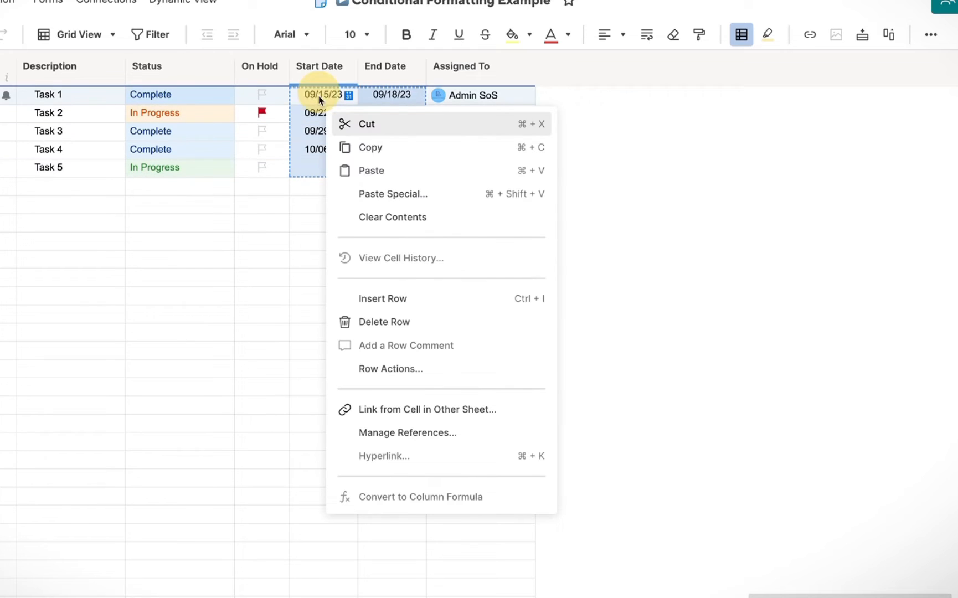
click(397, 194)
click(536, 357)
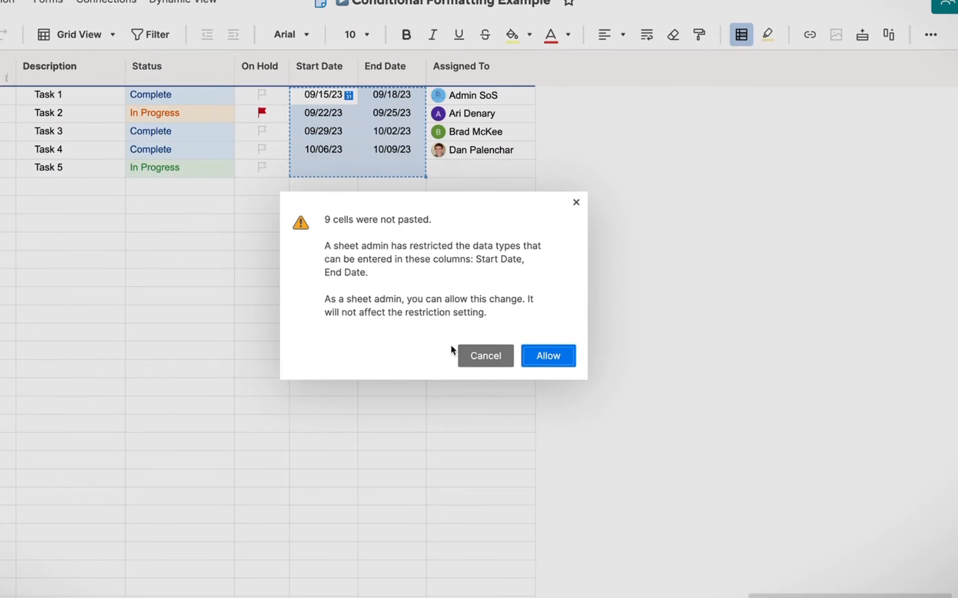
click(543, 355)
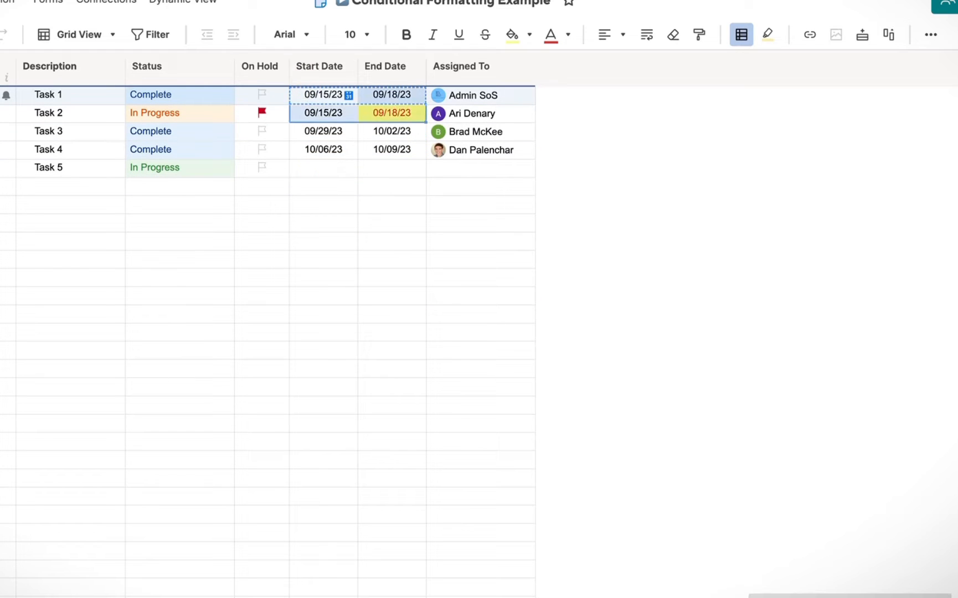
click(344, 224)
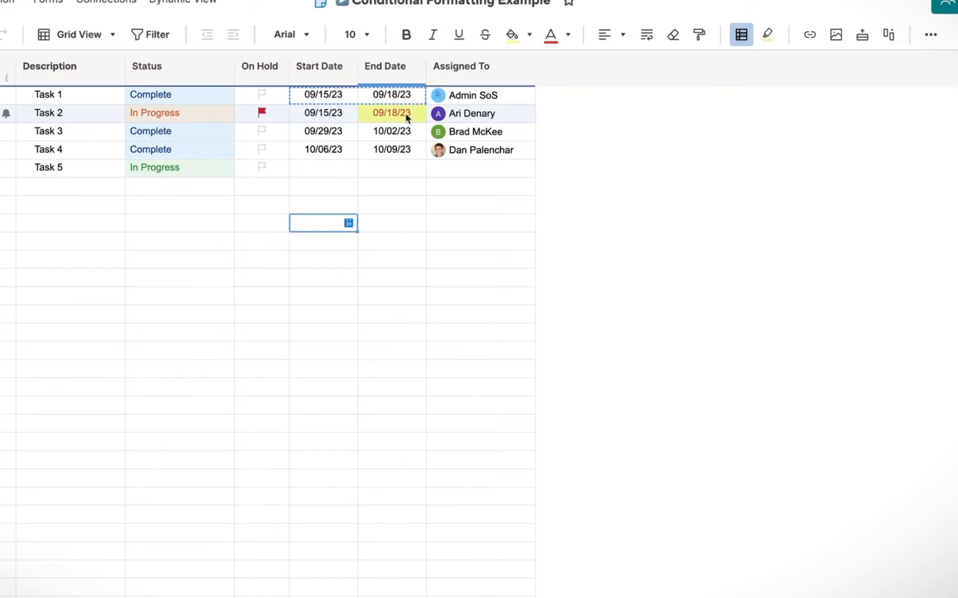
Add a third condition, On Hold is not Flagged, to the End Date is in the past rule and save the rules.
click(742, 42)
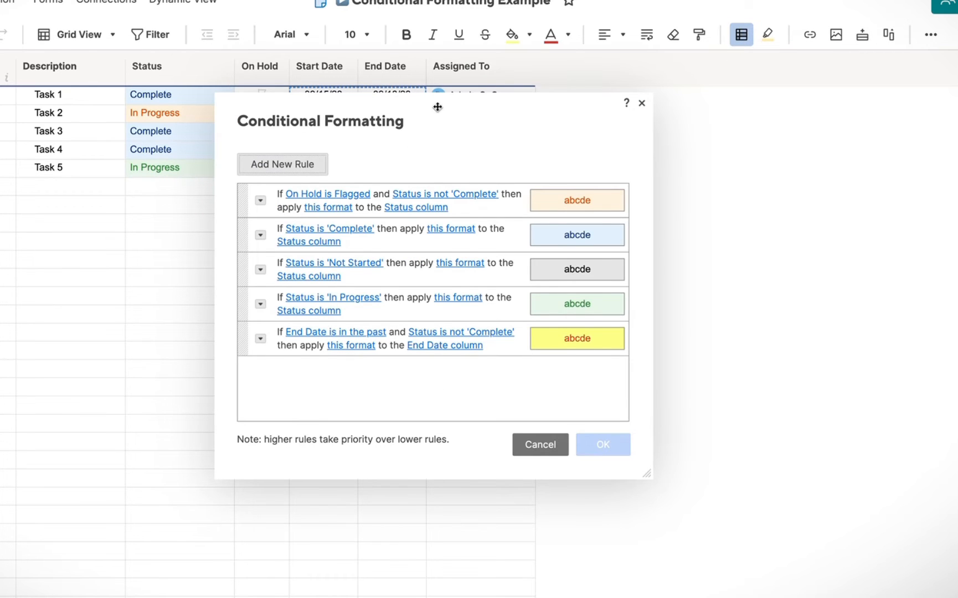
drag(437, 107, 717, 110)
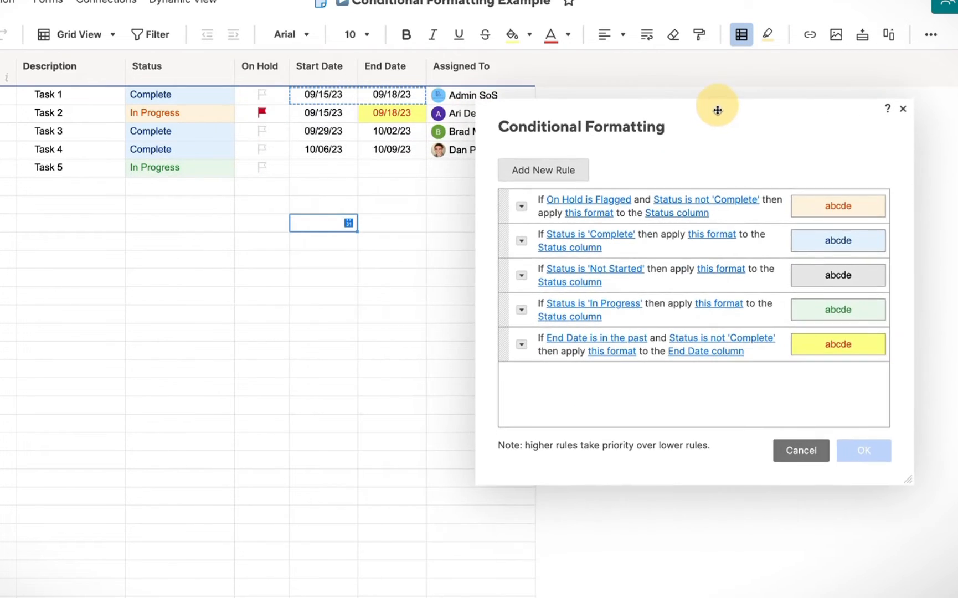
click(522, 344)
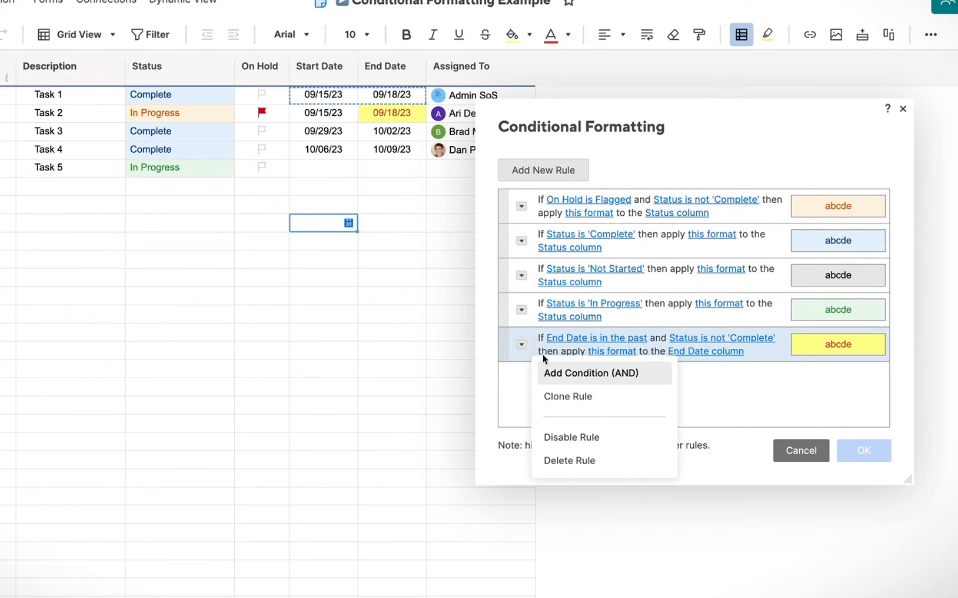
click(554, 371)
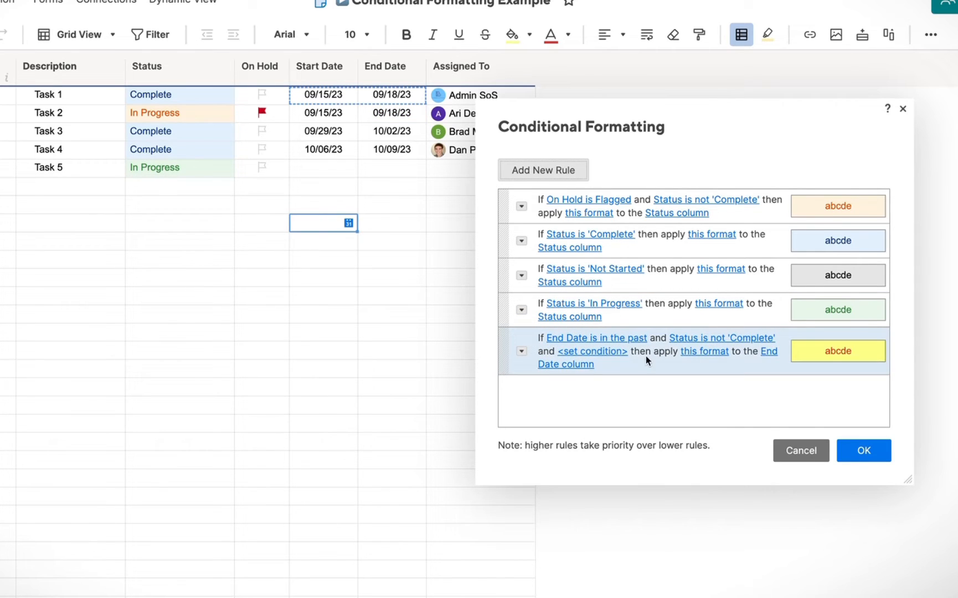
click(612, 359)
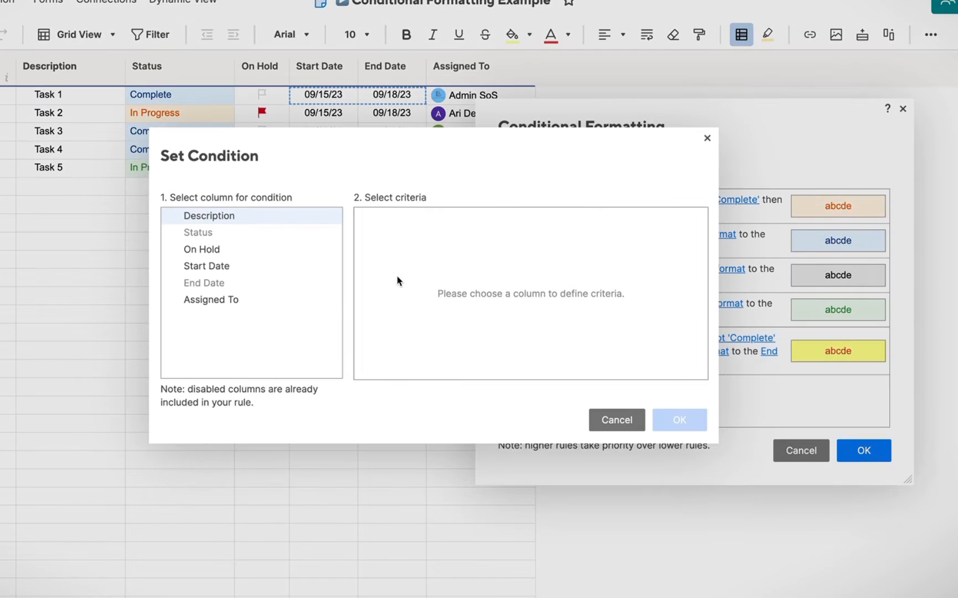
click(234, 249)
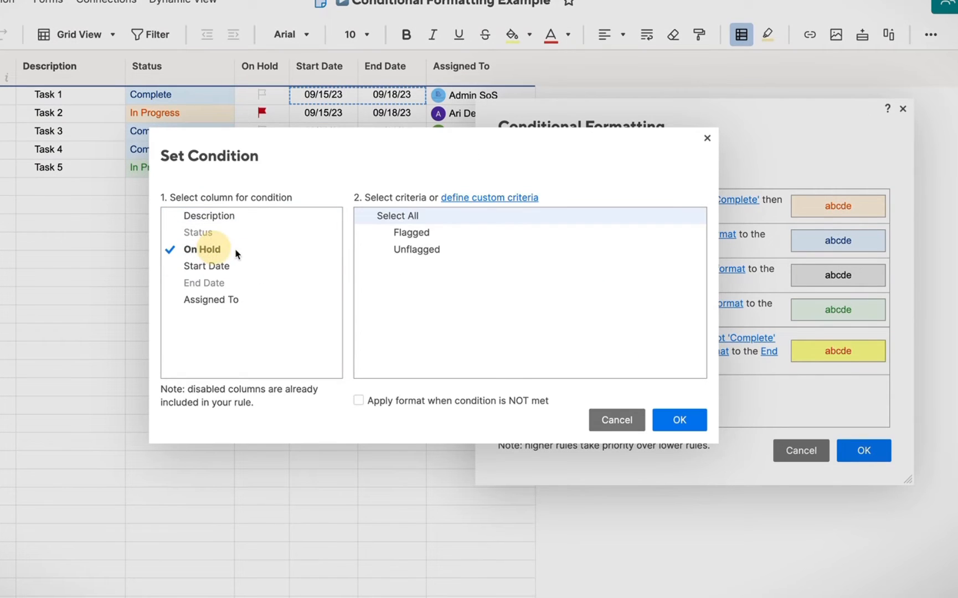
click(484, 249)
click(451, 237)
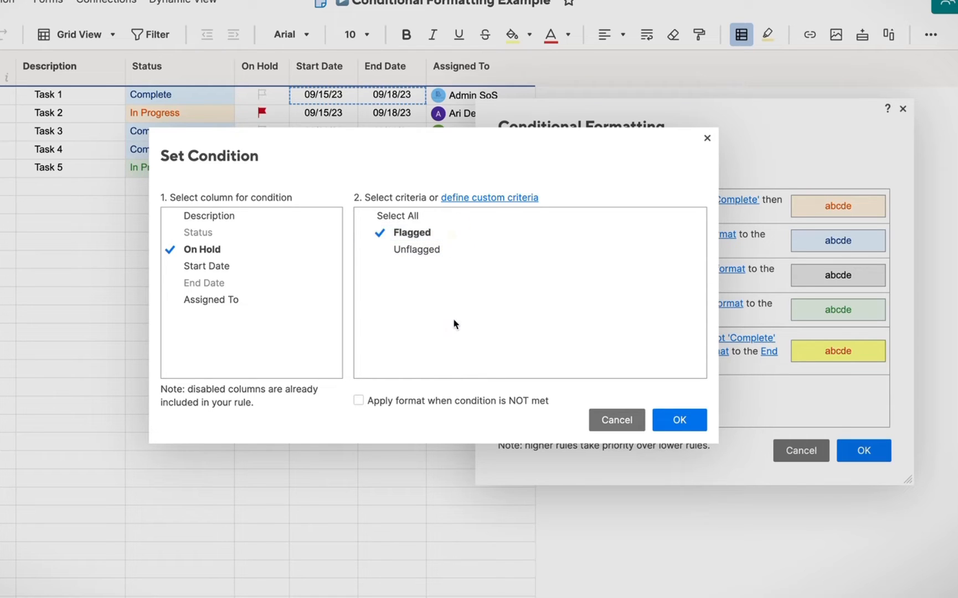
click(431, 402)
click(684, 425)
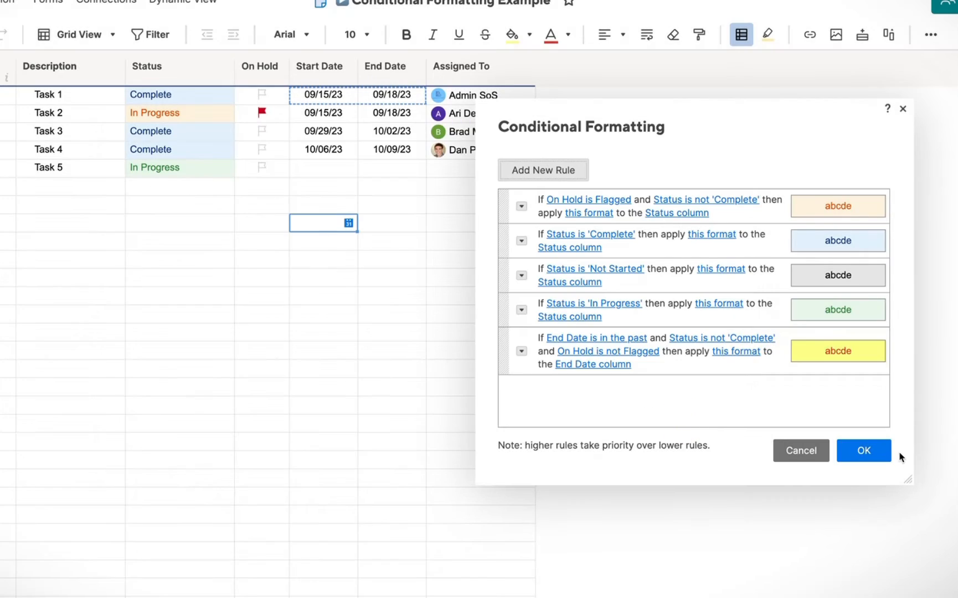
click(864, 450)
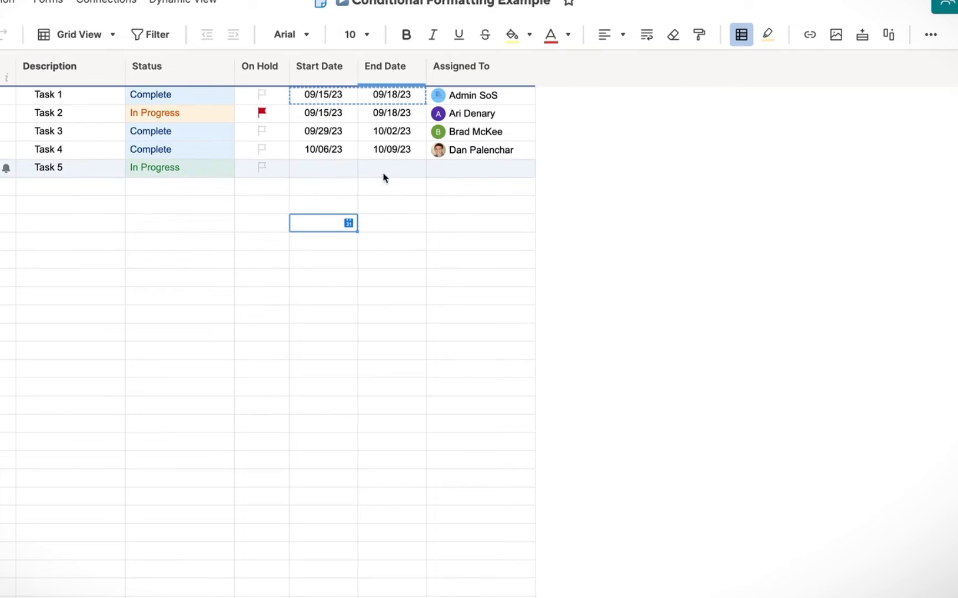
click(454, 351)
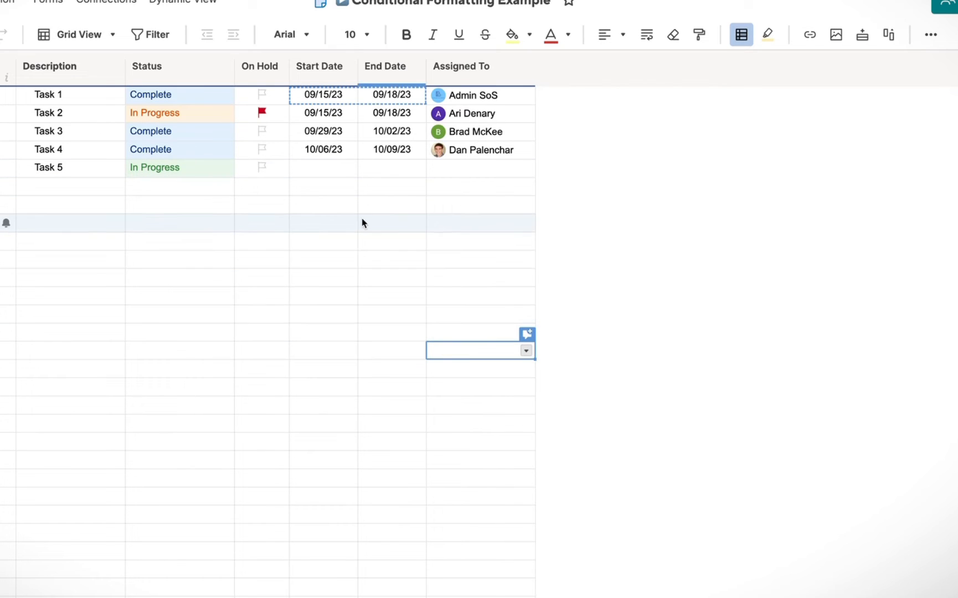
Clear the On Hold flag of Task 2 and change the Status of Task 1 to Not Started.
click(133, 96)
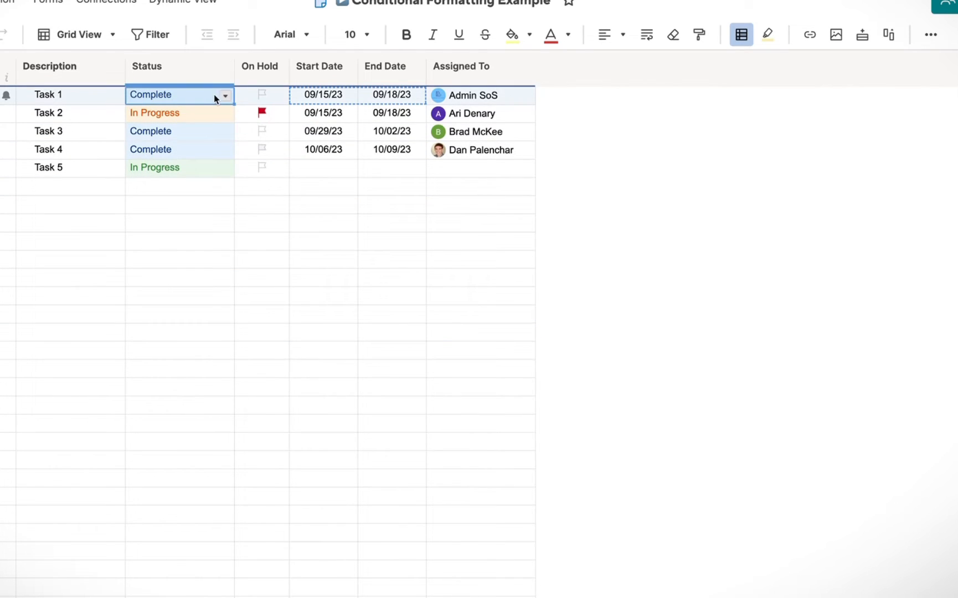
click(262, 112)
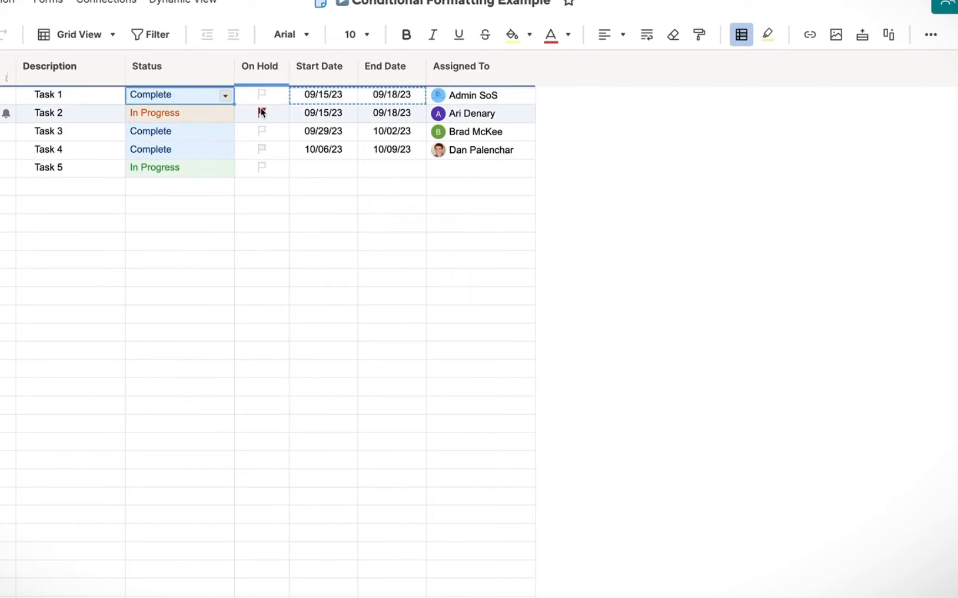
click(225, 95)
click(201, 114)
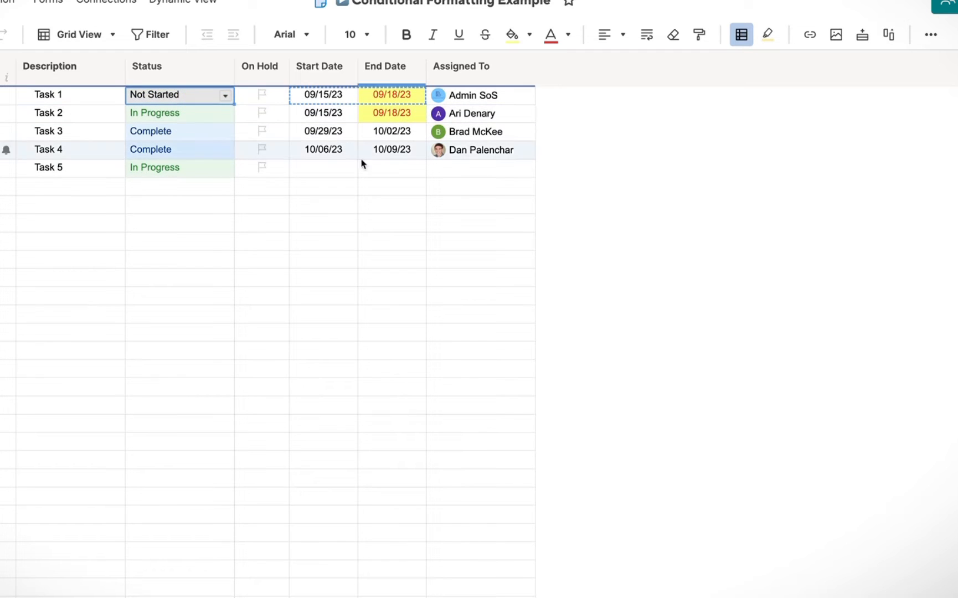
click(283, 314)
click(433, 391)
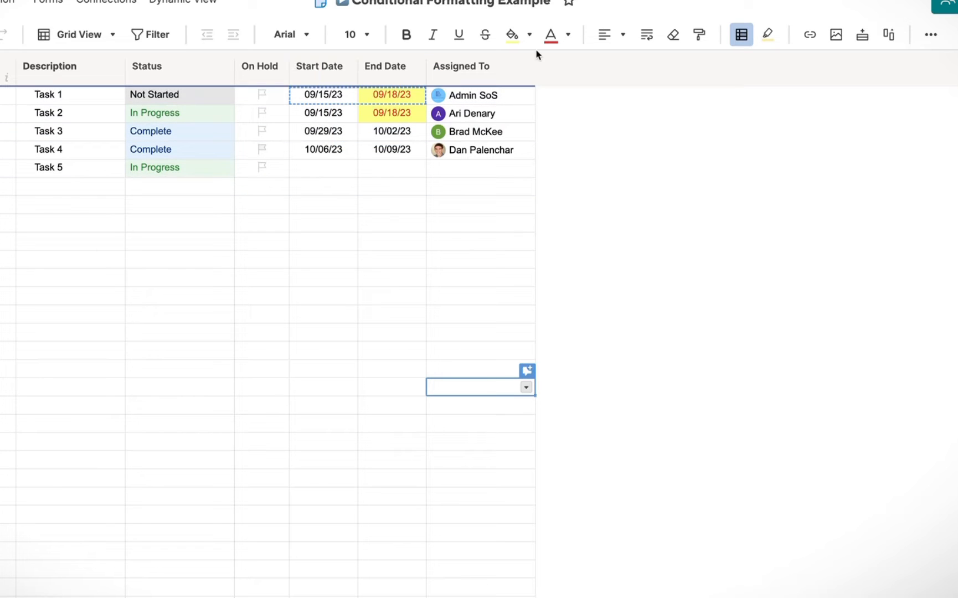
Add a new conditional formatting rule with the condition Start Date is in the past.
click(745, 26)
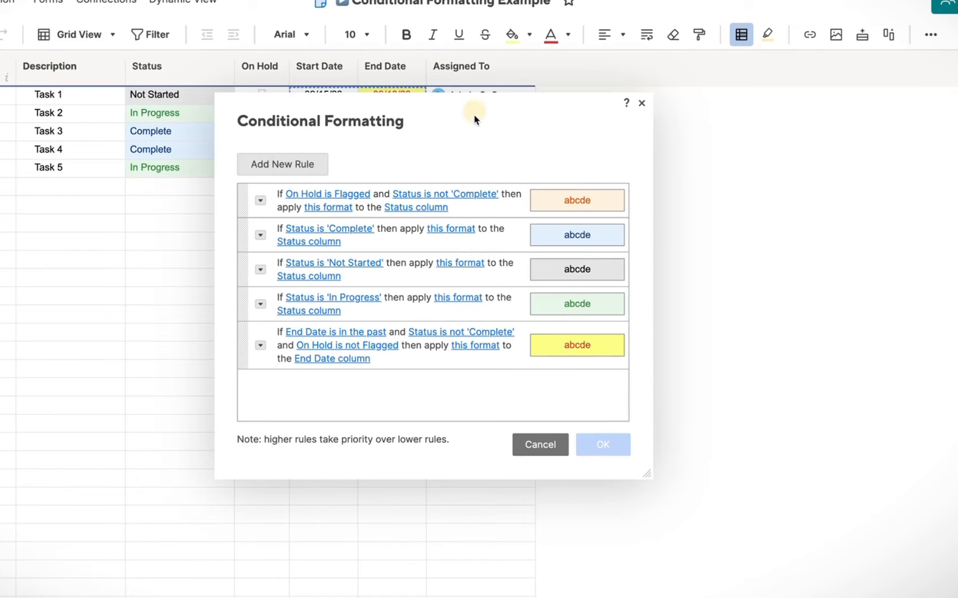
drag(526, 102, 821, 102)
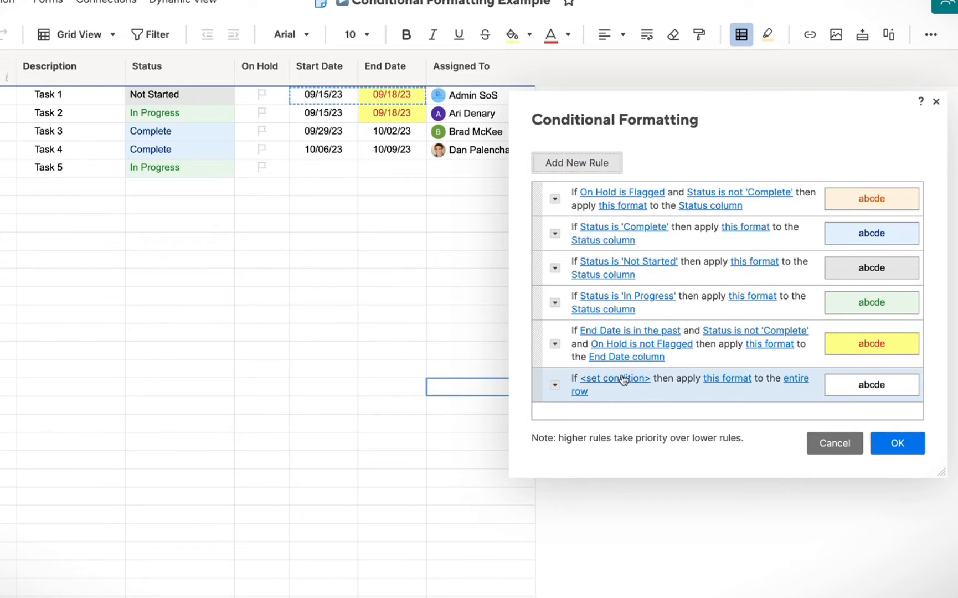
click(624, 380)
click(209, 267)
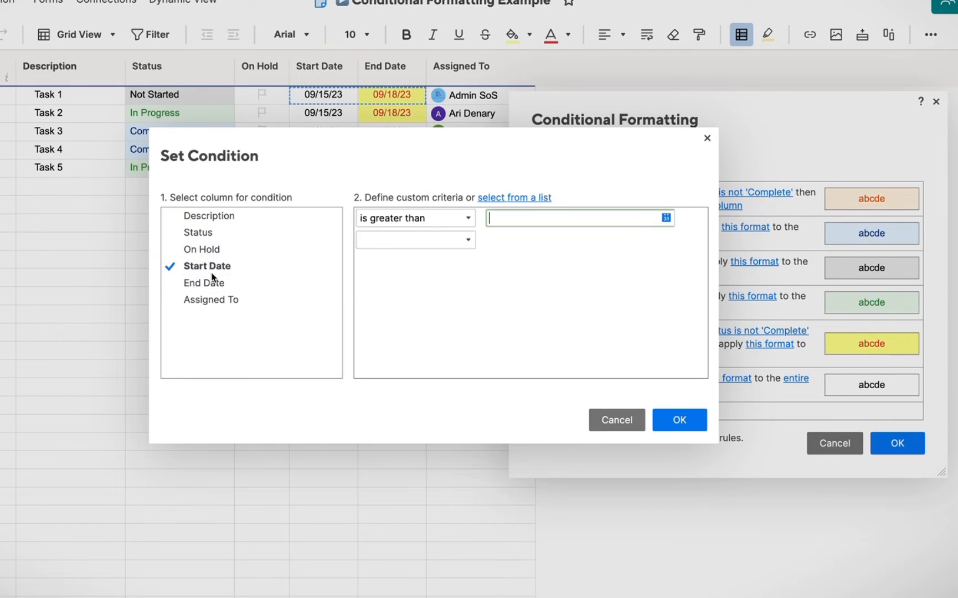
click(471, 218)
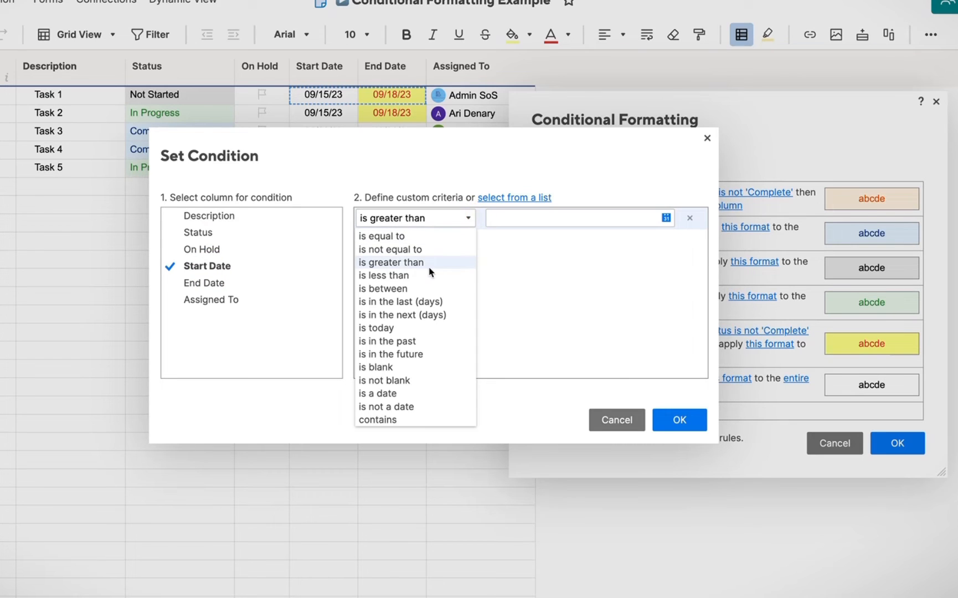
click(423, 340)
click(672, 413)
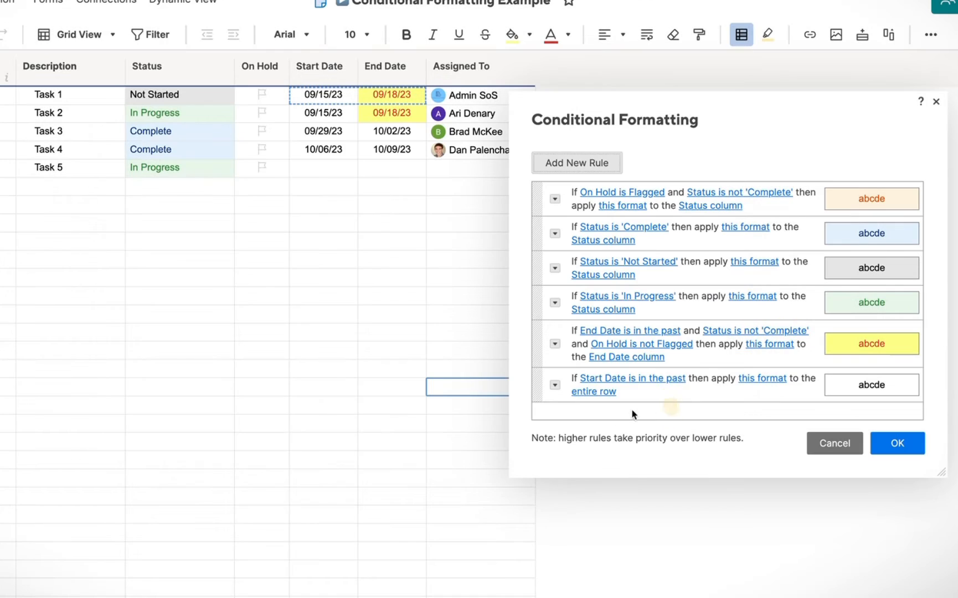
Add a second condition, Status is Not Started, to the Start Date is in the past rule.
click(555, 384)
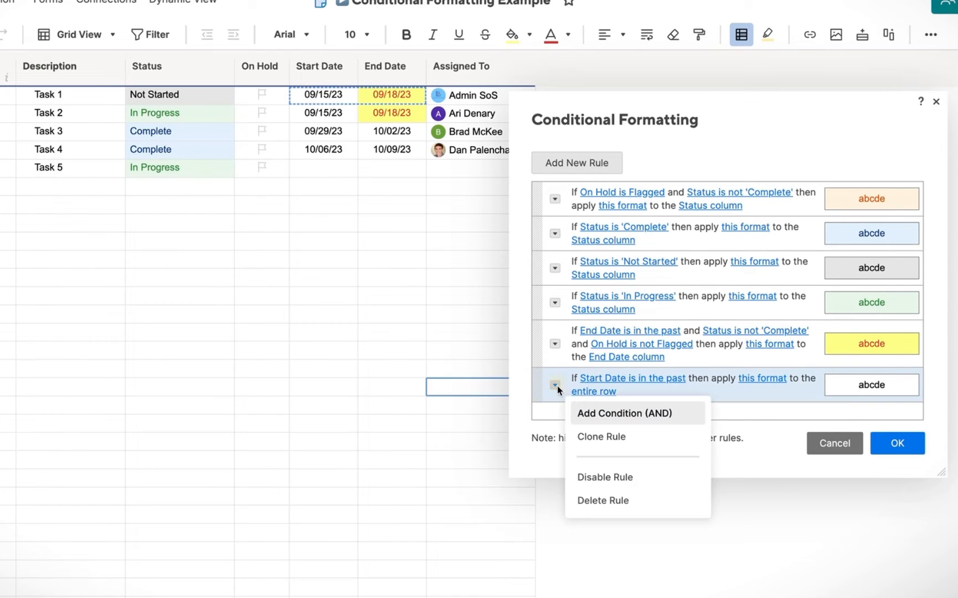
click(587, 412)
click(748, 382)
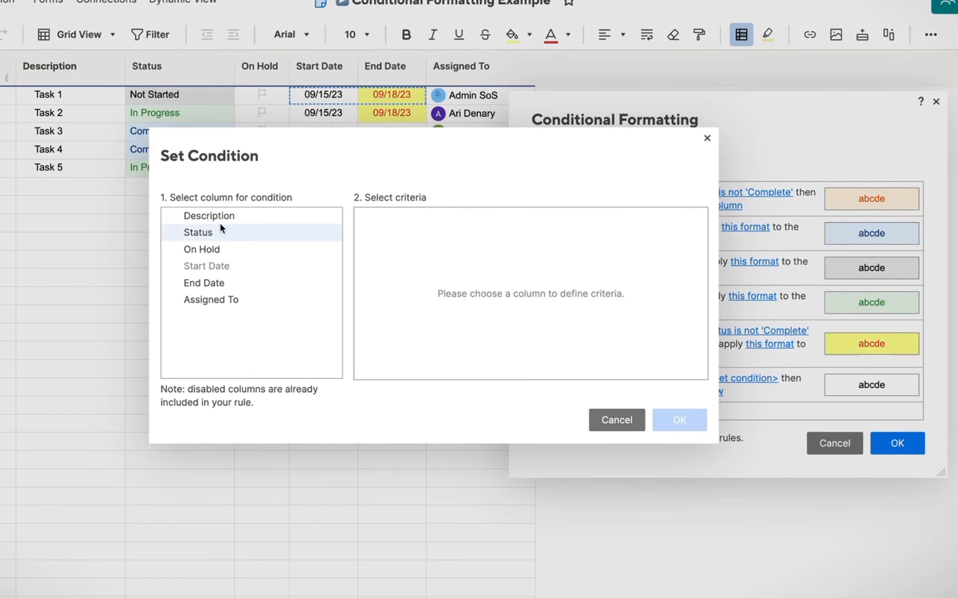
click(244, 233)
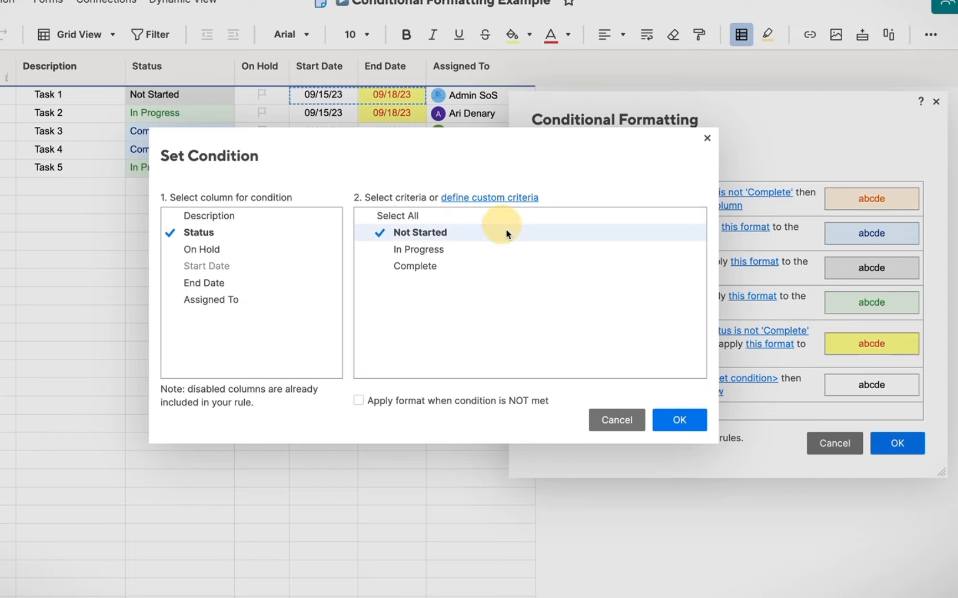
click(678, 420)
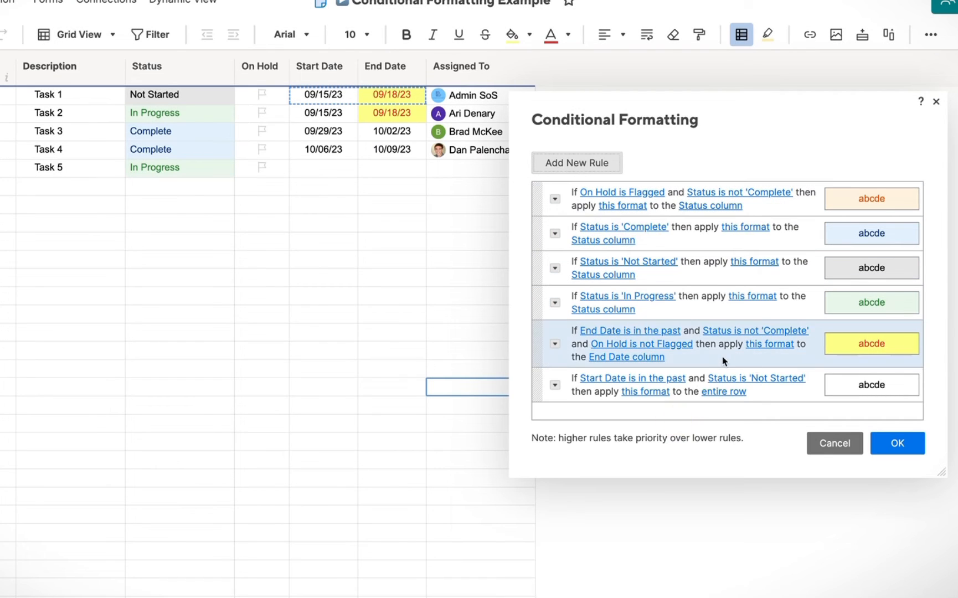
Limit the Start Date is in the past rule's formatting to the Start Date column.
click(721, 394)
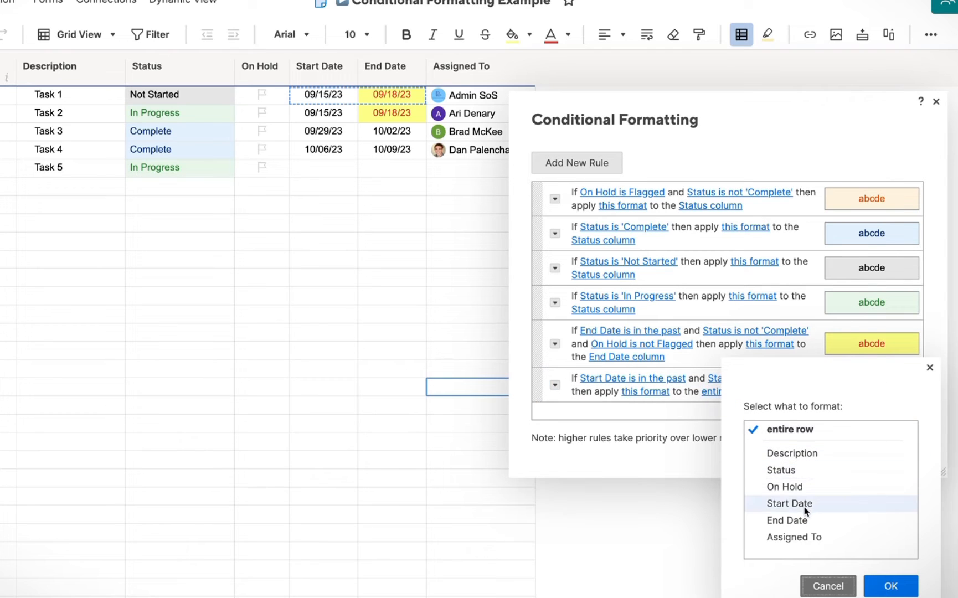
click(833, 504)
click(889, 585)
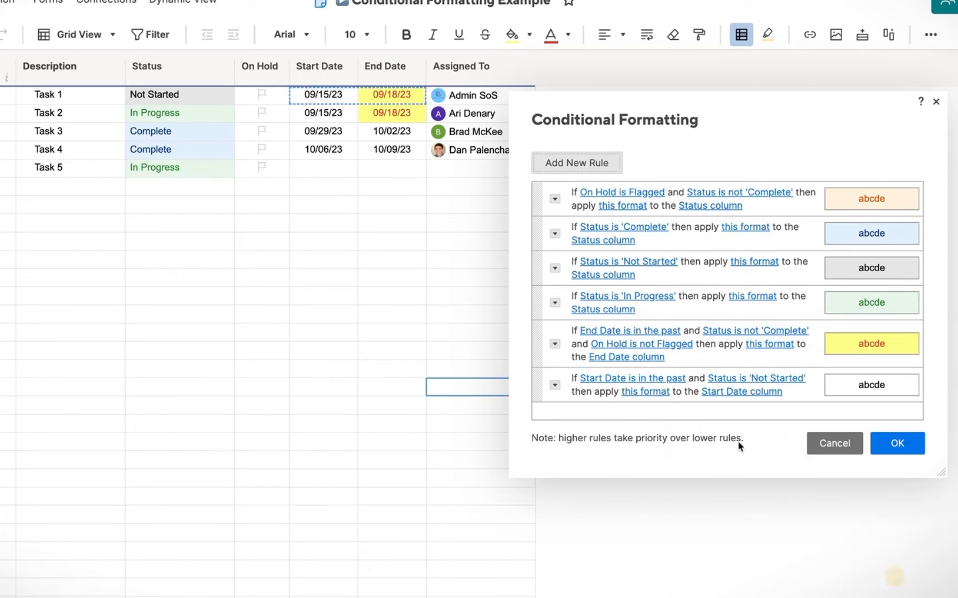
Give the Start Date is in the past rule a yellow background with red text and save the rules.
click(653, 395)
click(671, 520)
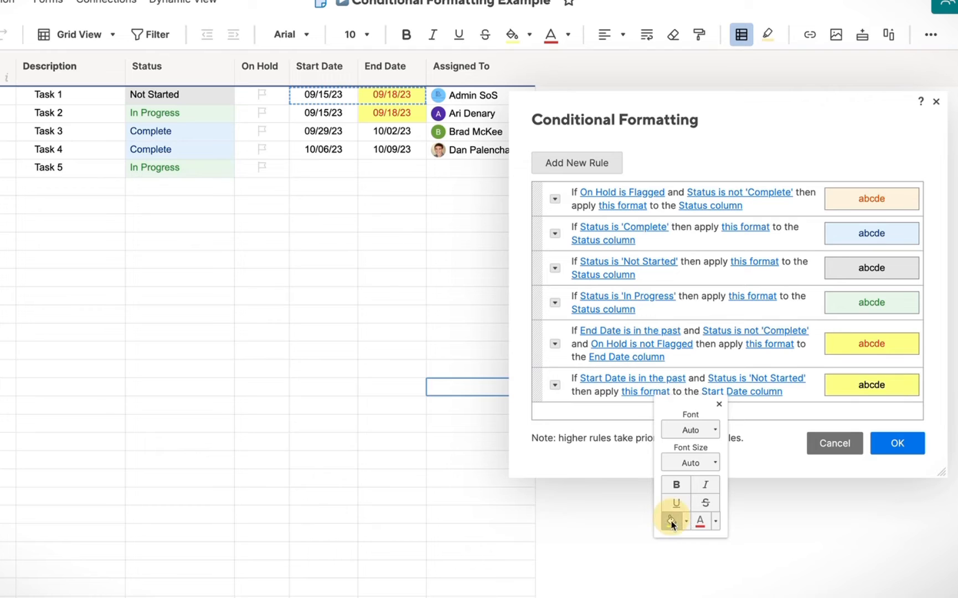
click(886, 441)
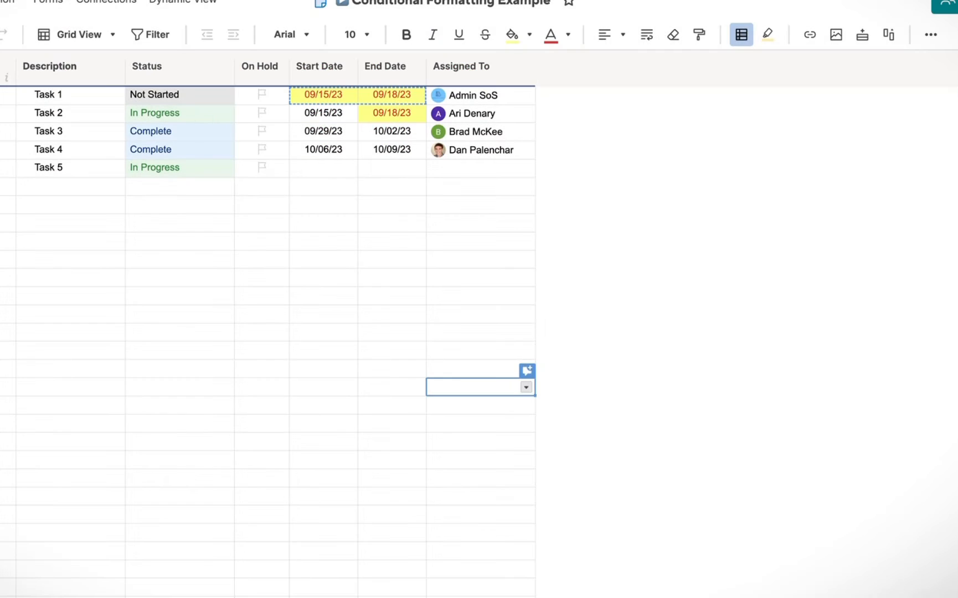
click(283, 222)
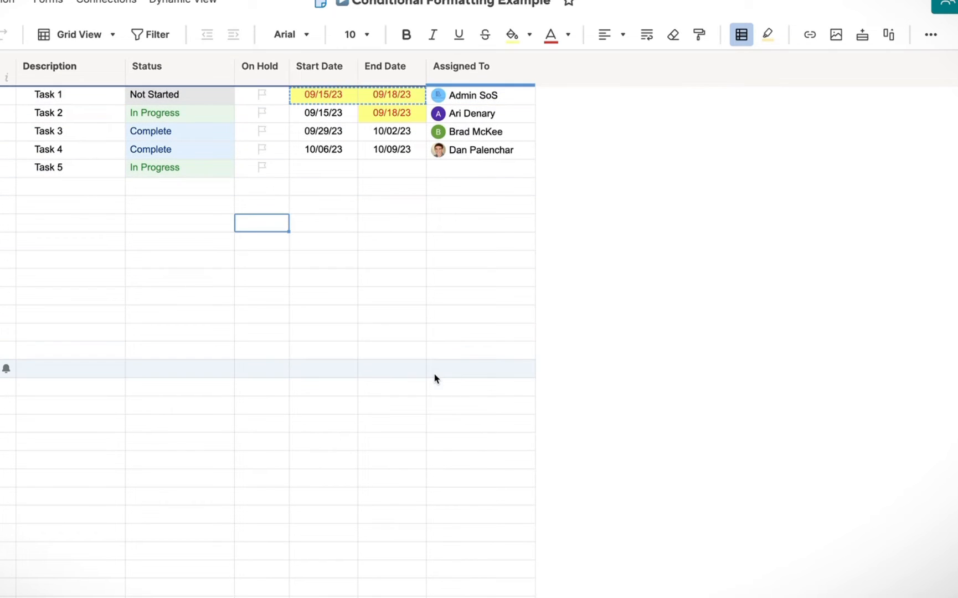
Switch the task sheet to Gantt View and view the task bars on the timeline.
click(446, 332)
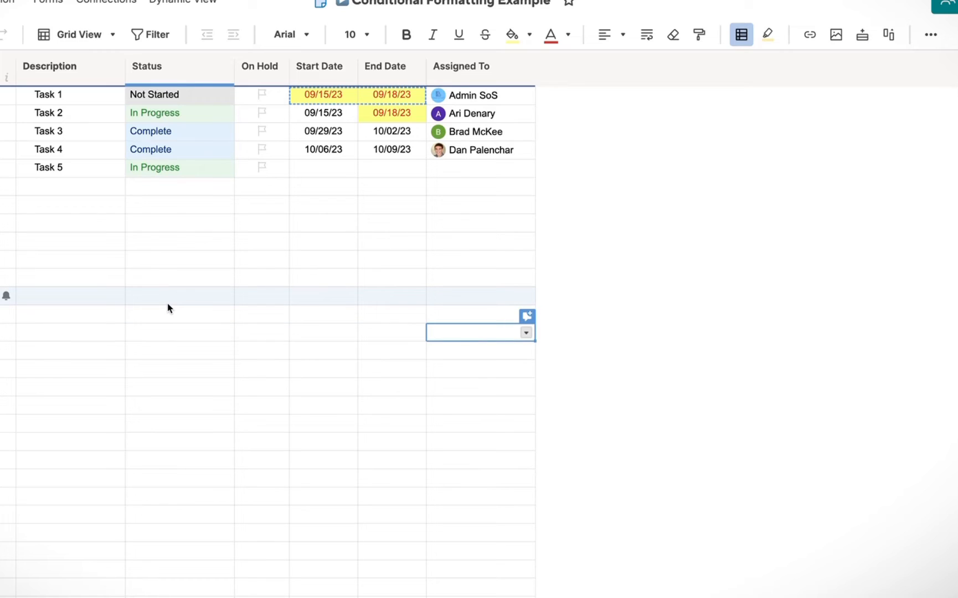
click(113, 36)
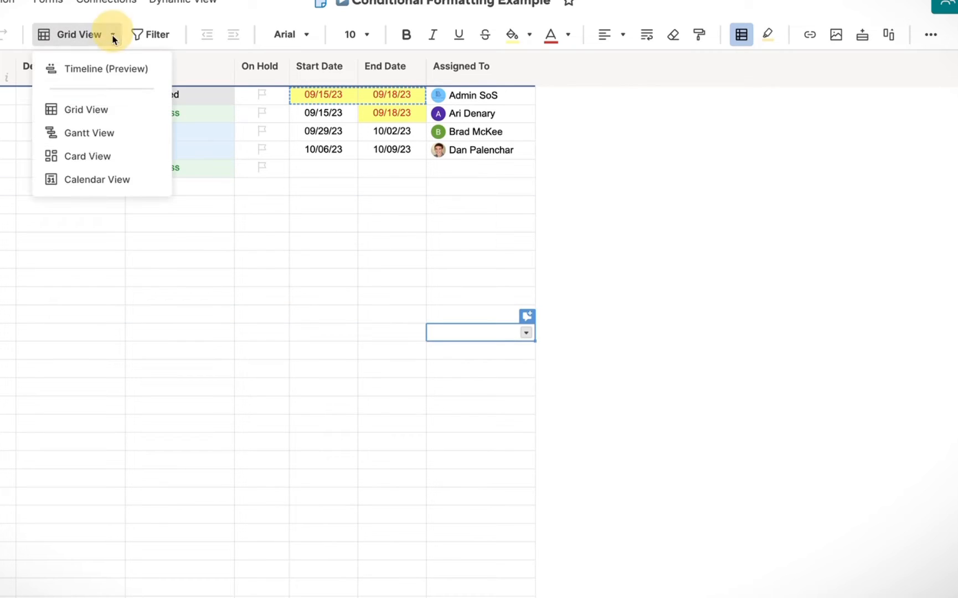
click(101, 134)
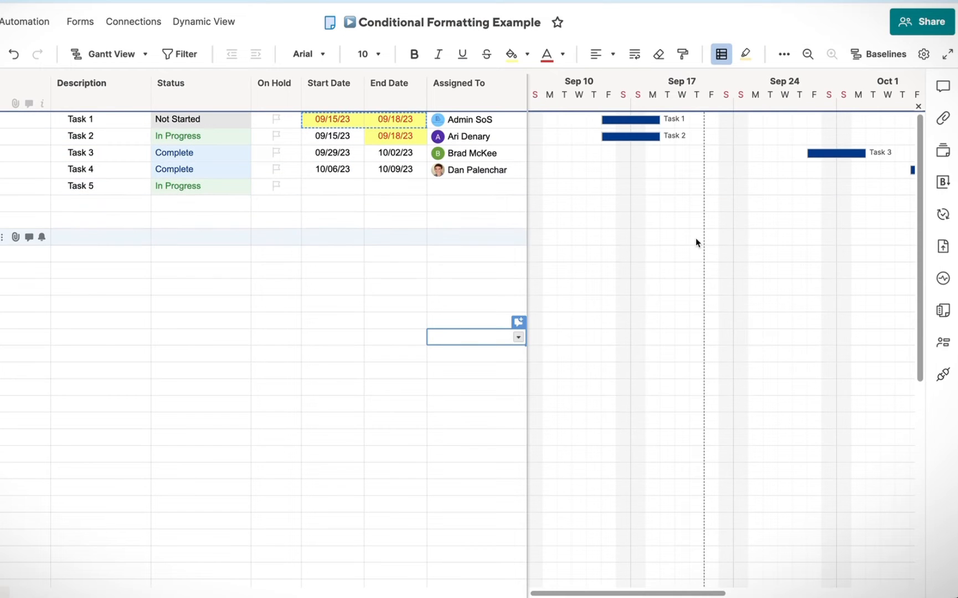
scroll(695, 243, right, 2)
scroll(695, 243, left, 4)
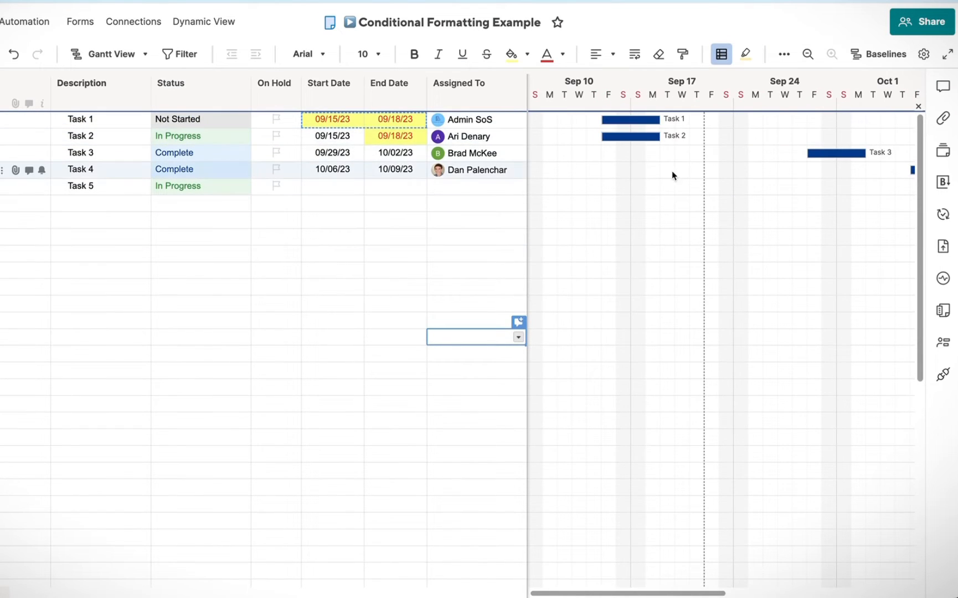
scroll(624, 167, right, 3)
scroll(624, 167, left, 2)
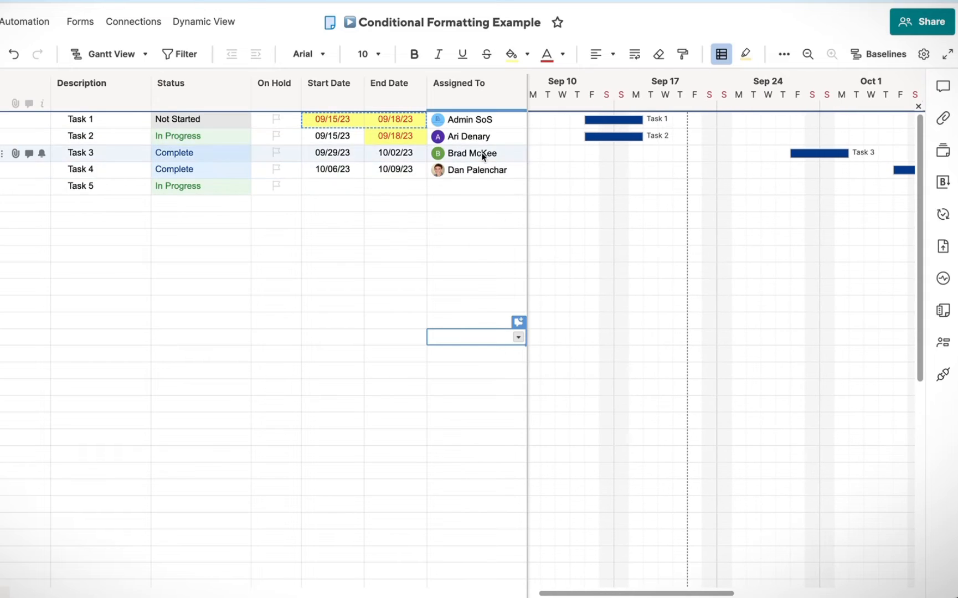
Set the End Date of Task 2 to 09/22/23.
click(404, 140)
click(419, 137)
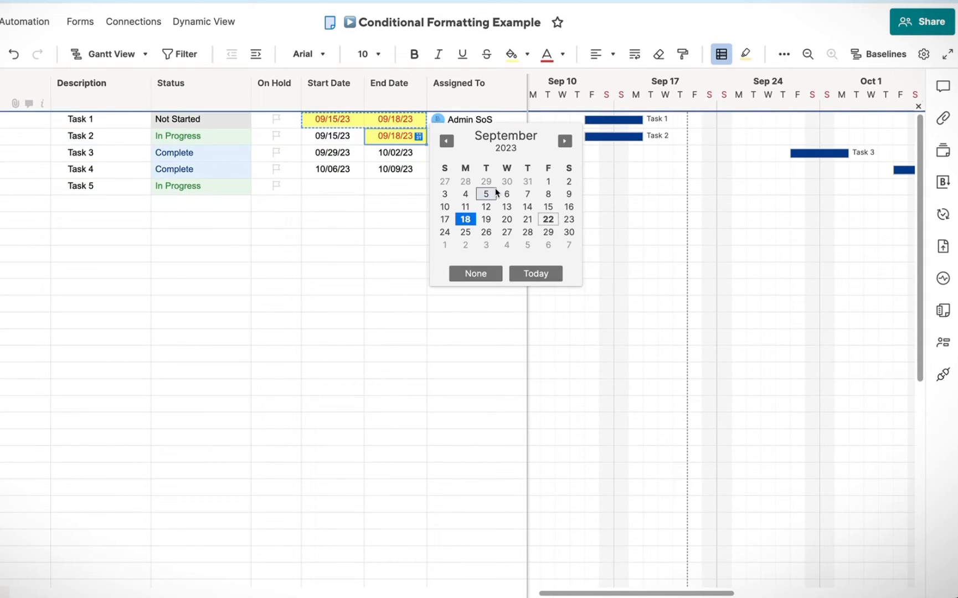
click(548, 219)
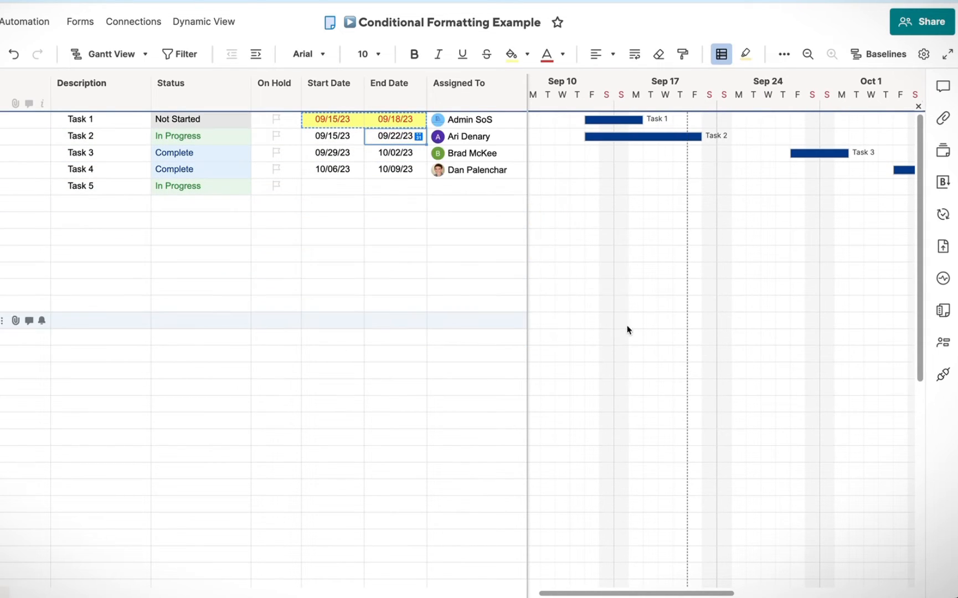
Set the Start Date of Task 3 to 09/18/23 and the Start Date of Task 4 to 10/01/23.
click(343, 155)
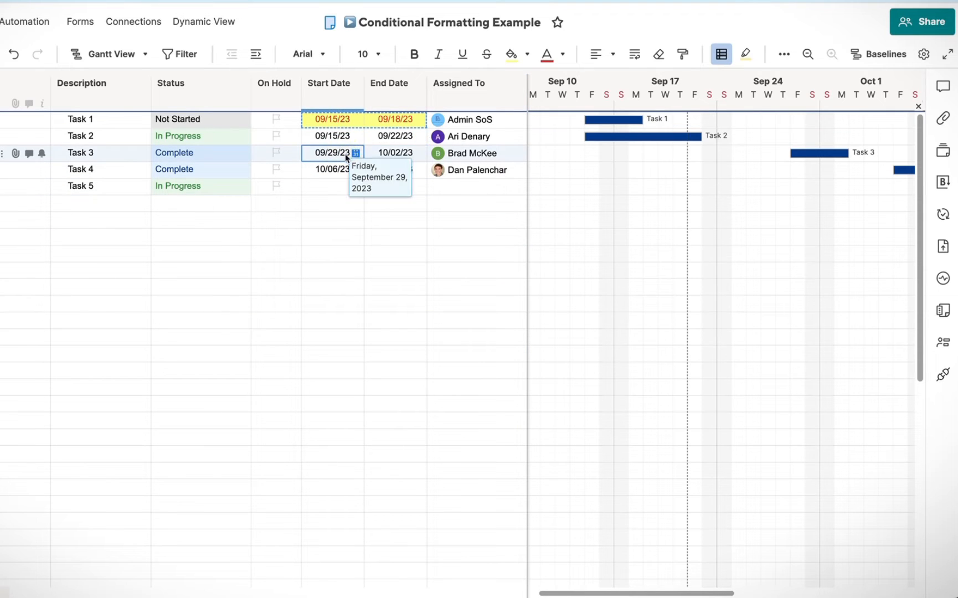
click(355, 153)
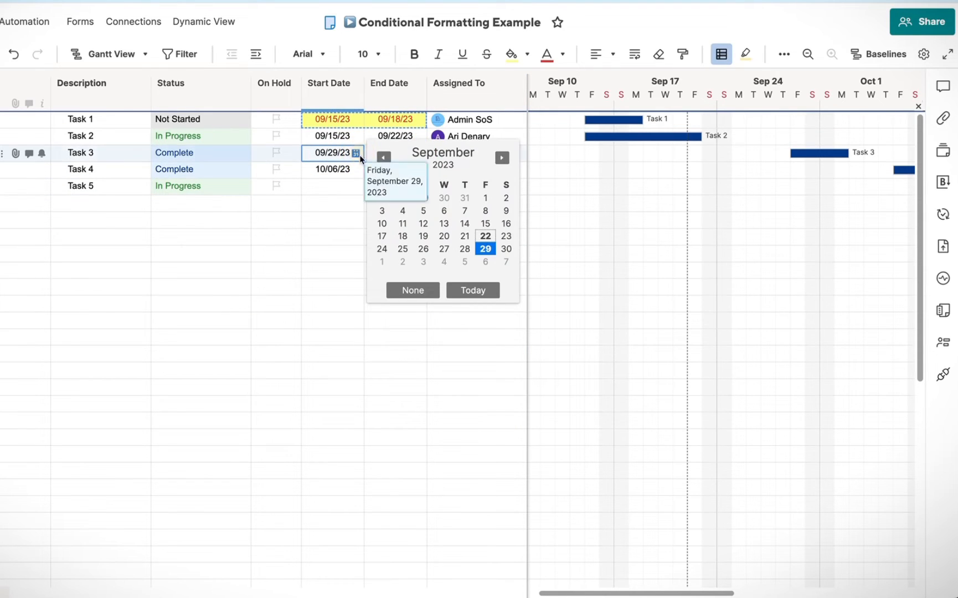
click(403, 239)
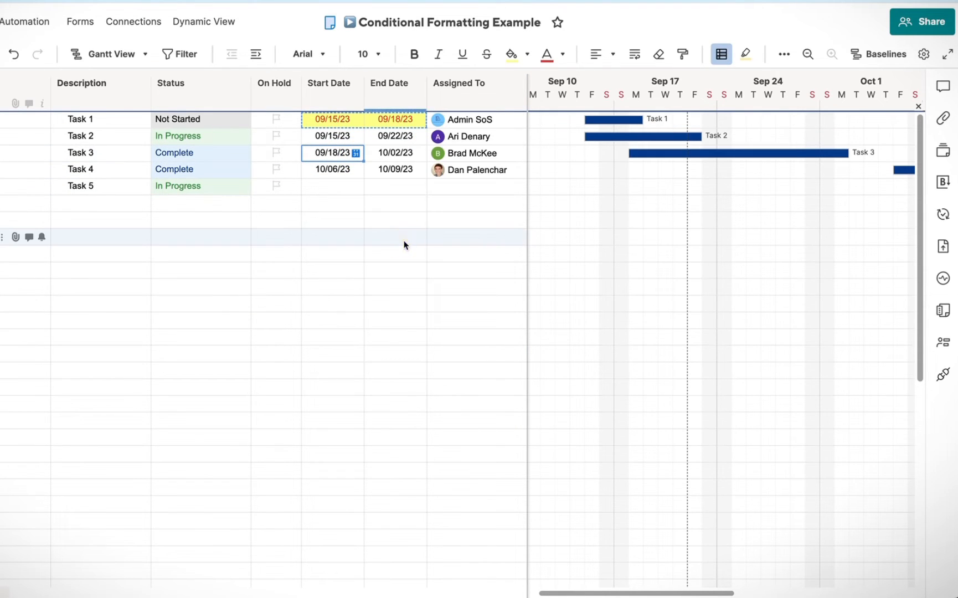
click(352, 173)
click(356, 169)
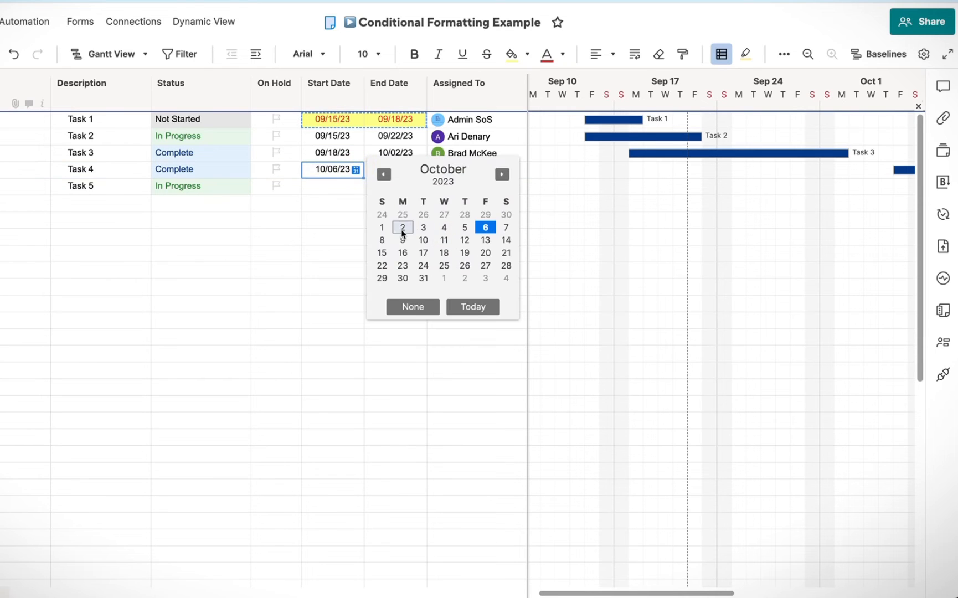
click(382, 228)
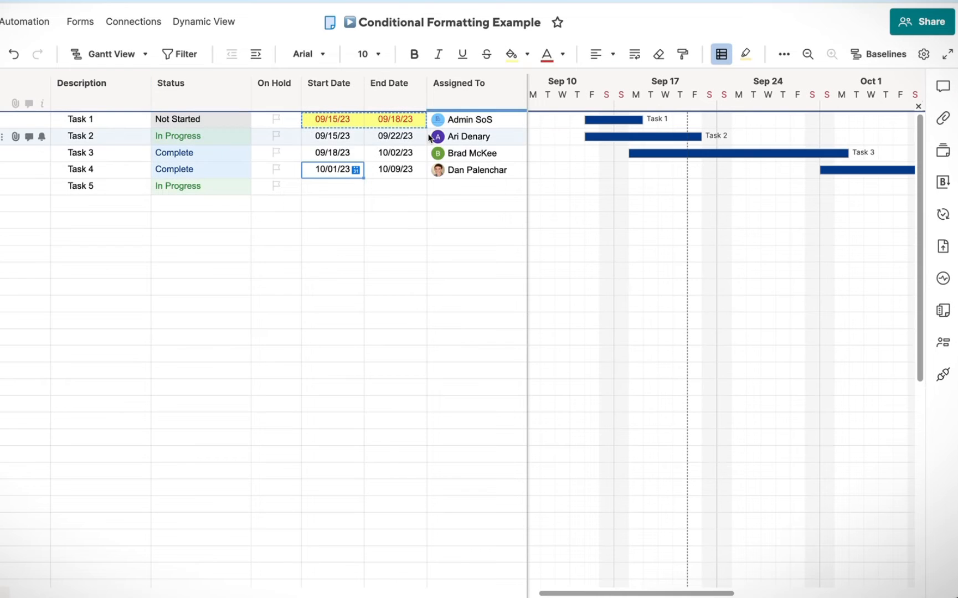
Open the sheet's conditional formatting rules and move the rule window clear of the first task row.
click(719, 54)
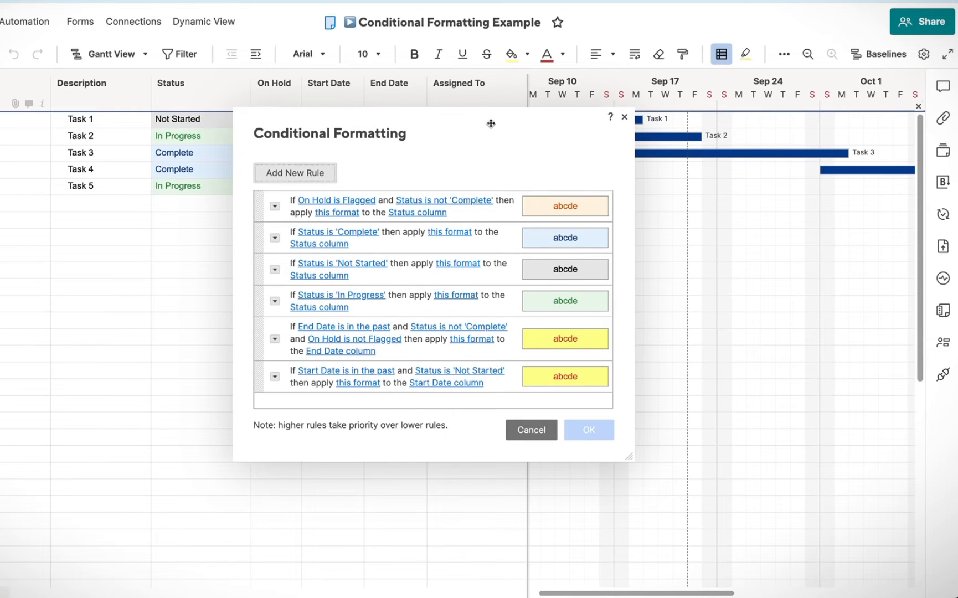
drag(491, 121, 469, 151)
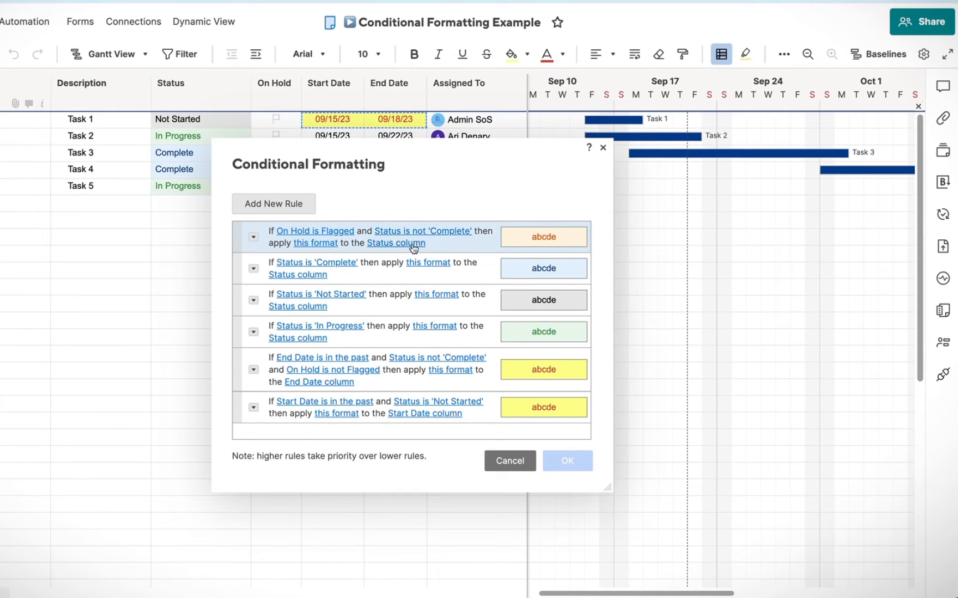
Add a new conditional formatting rule with the condition Status is Not Started.
click(278, 210)
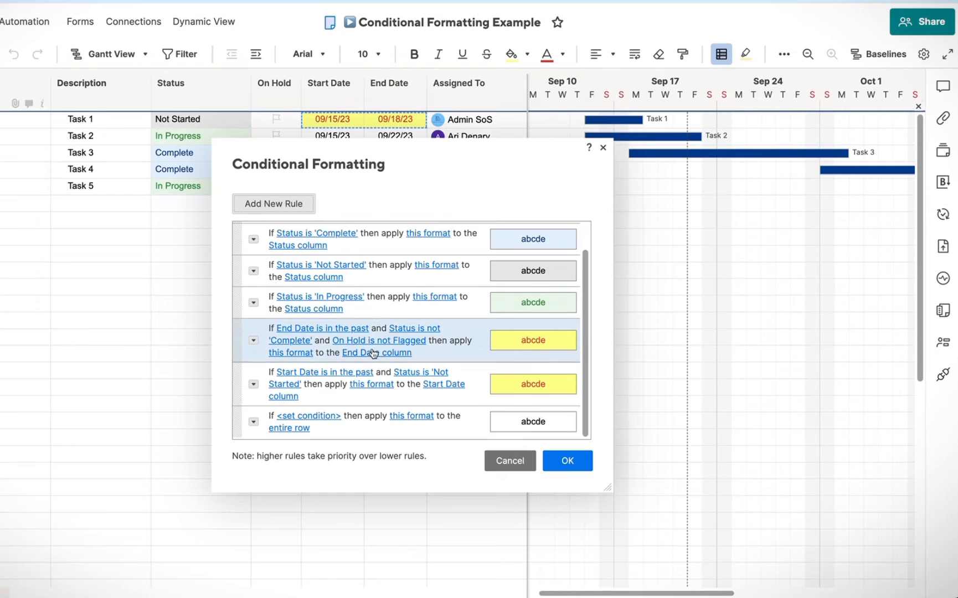
click(326, 416)
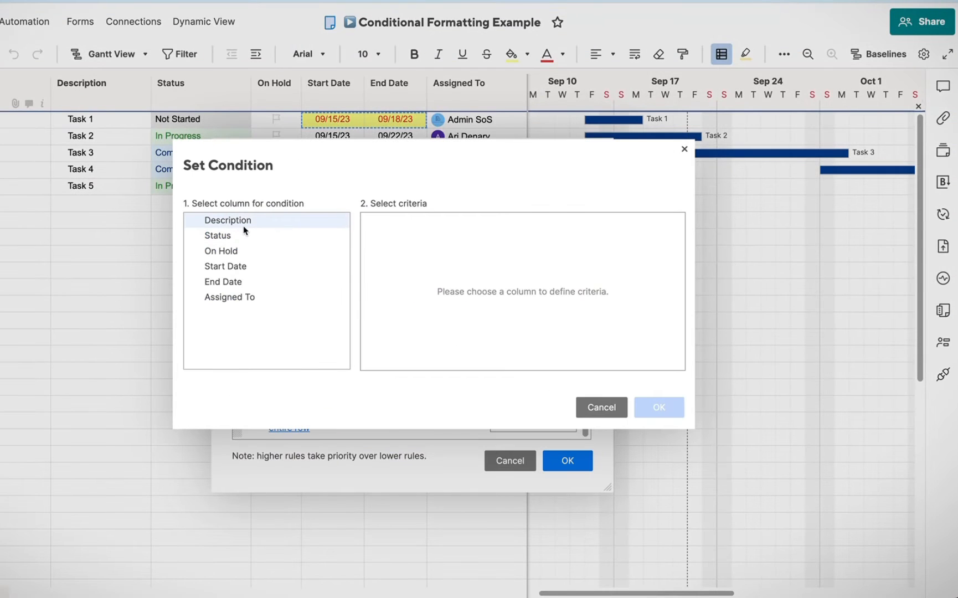
click(218, 235)
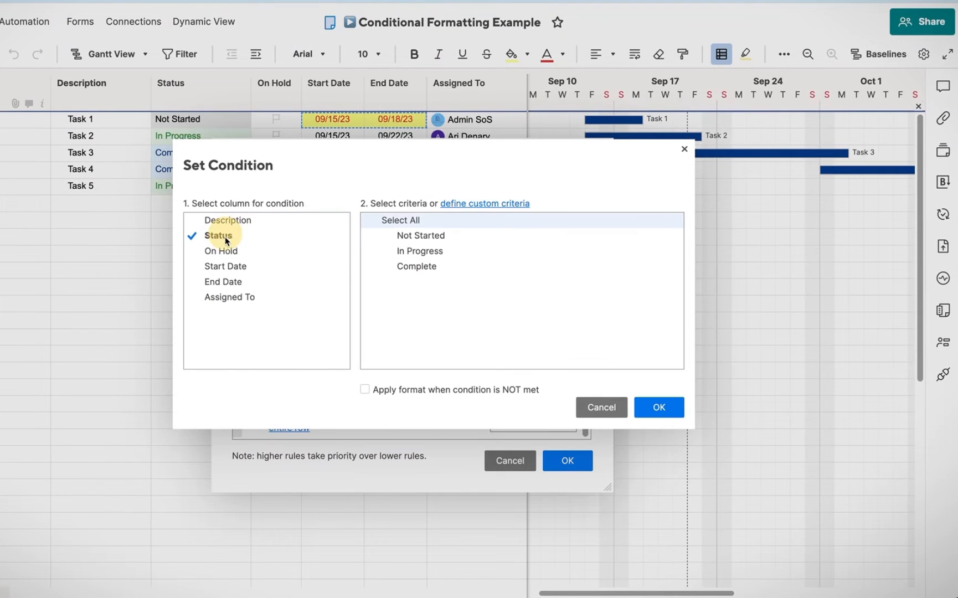
click(435, 238)
click(659, 407)
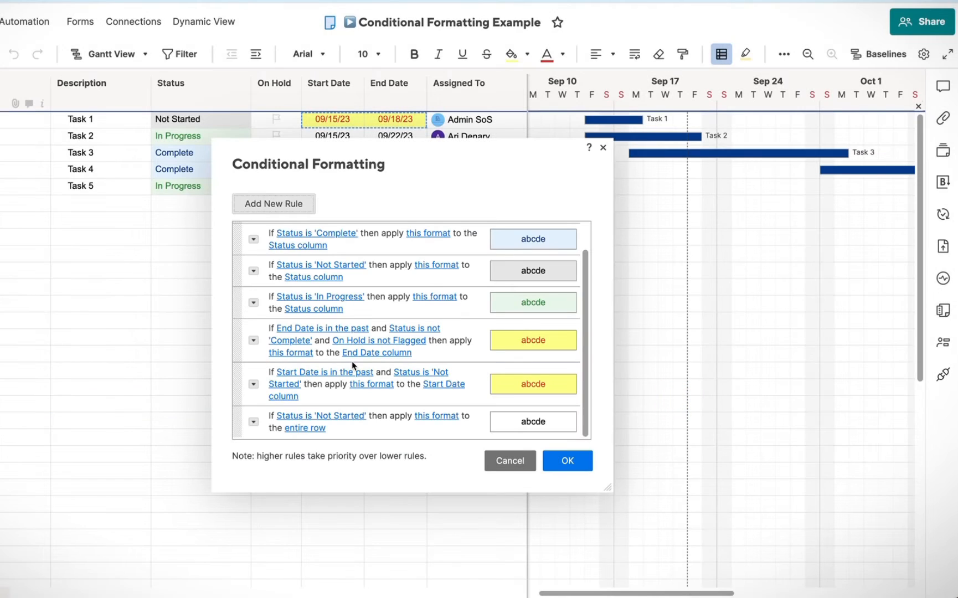
Try a grey task bar on the entire-row Not Started rule, and delete that rule.
click(432, 419)
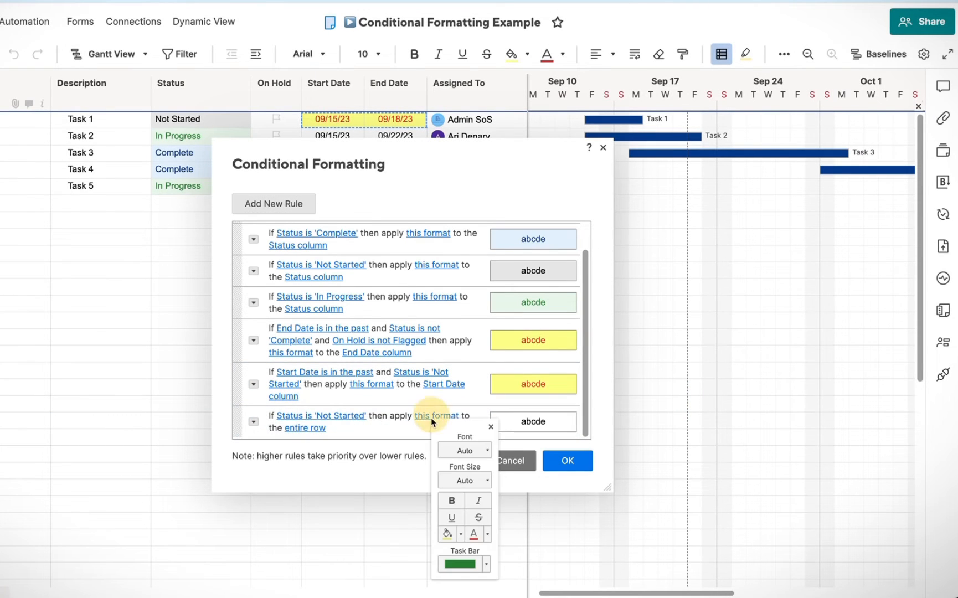
click(484, 564)
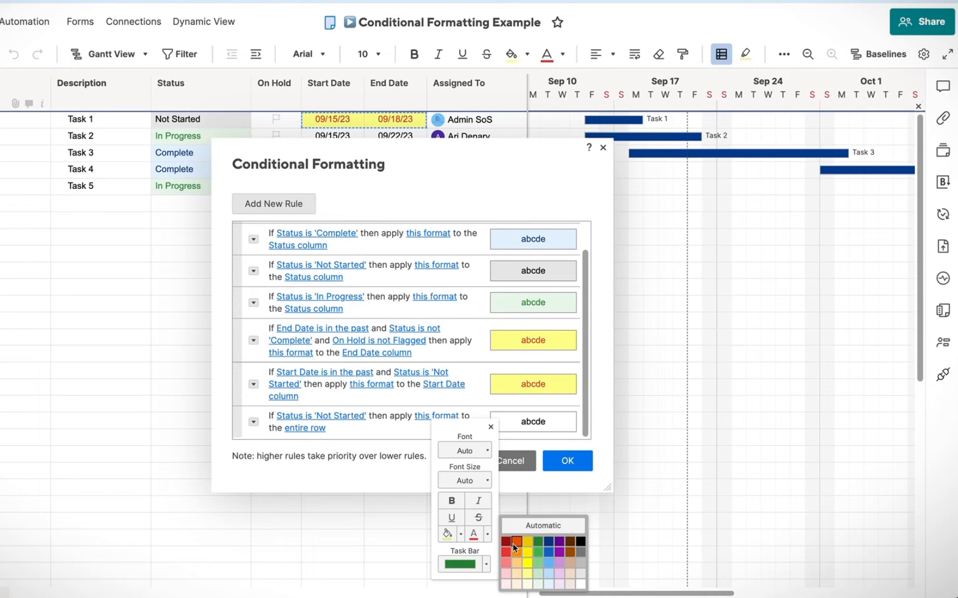
click(580, 551)
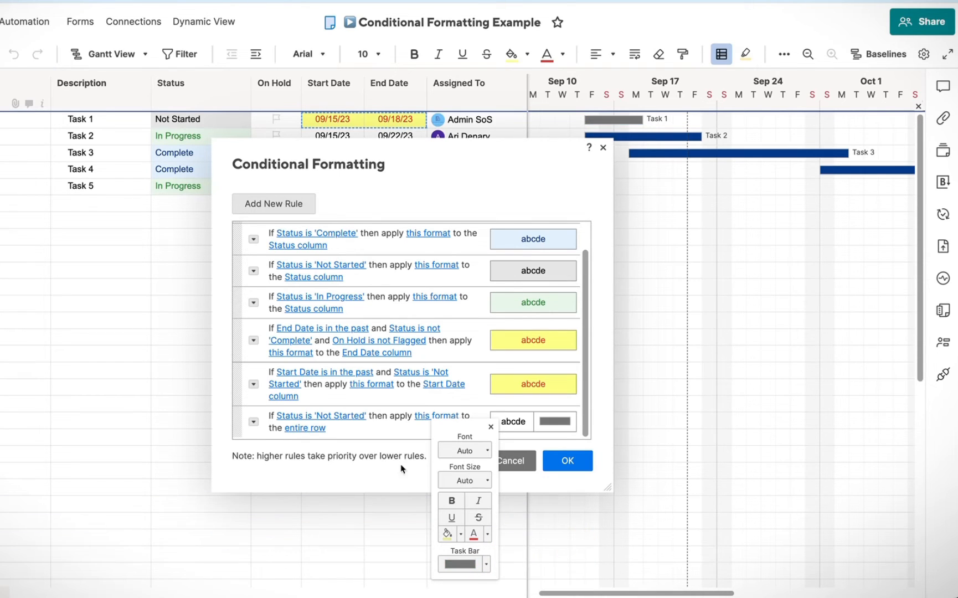
click(370, 450)
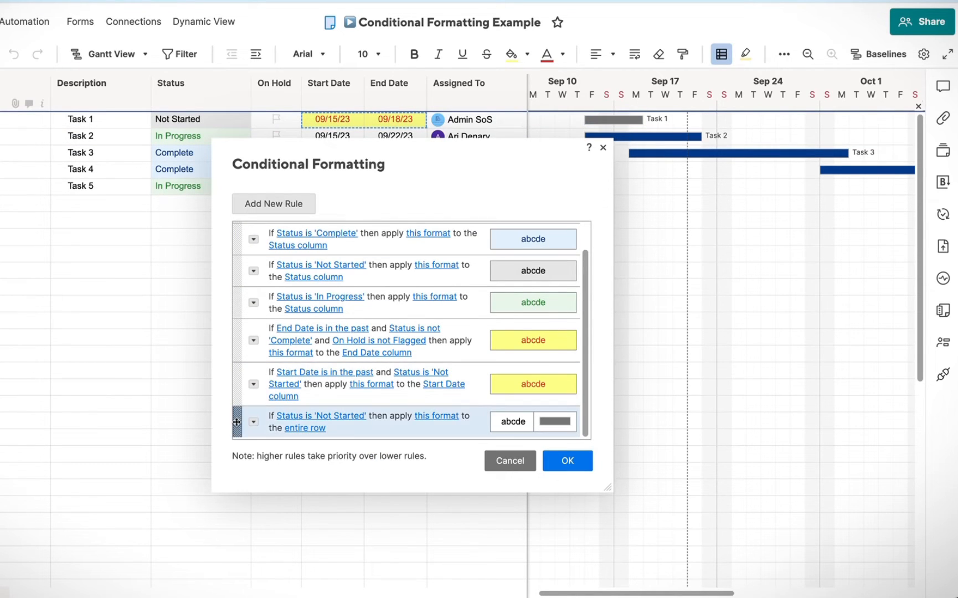
click(253, 422)
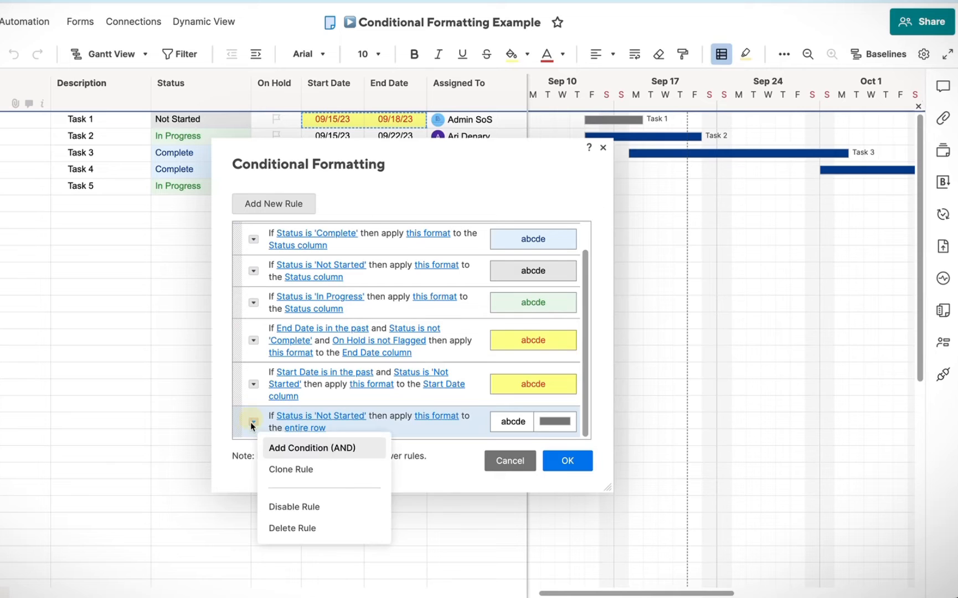
click(302, 525)
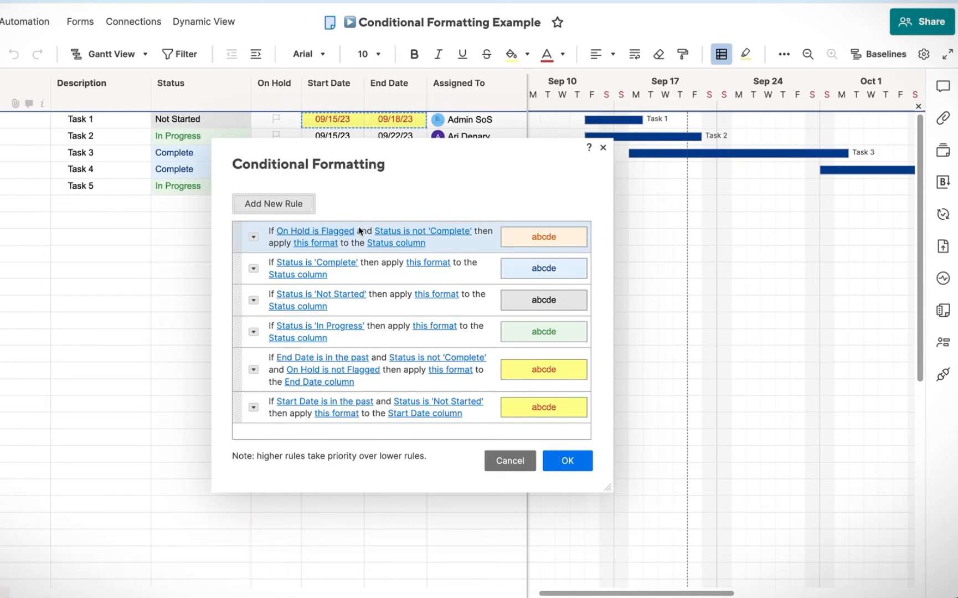
Clone the On Hold is Flagged rule and apply the copy to the entire row.
click(253, 237)
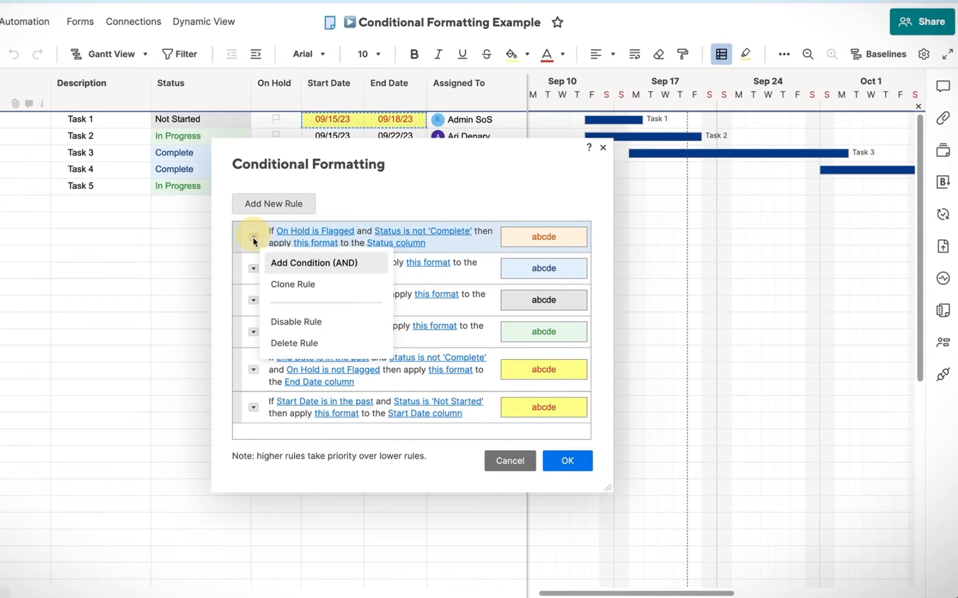
click(297, 282)
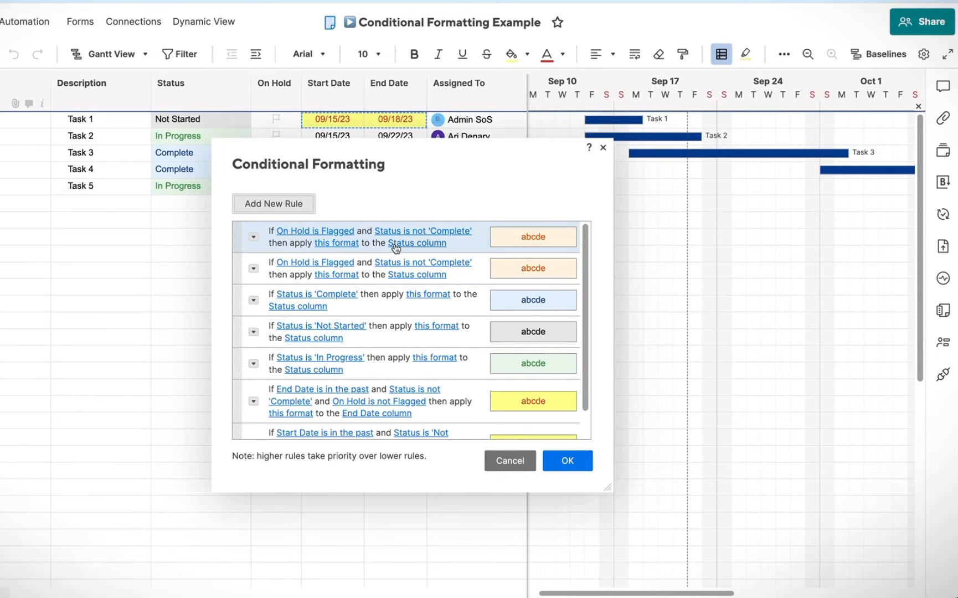
click(406, 275)
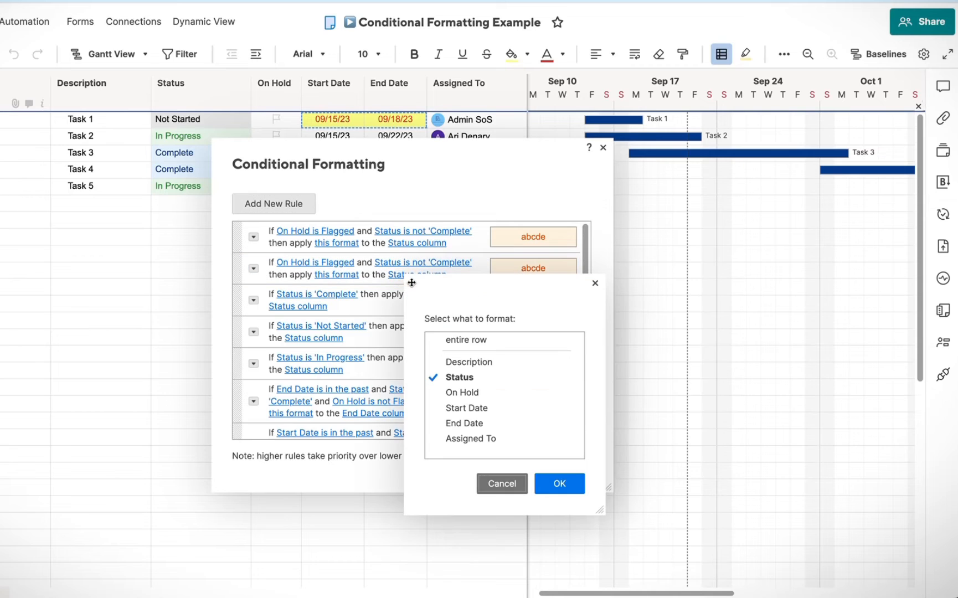
click(543, 485)
Set the task bar colour of the entire-row On Hold rule to dark orange.
click(345, 276)
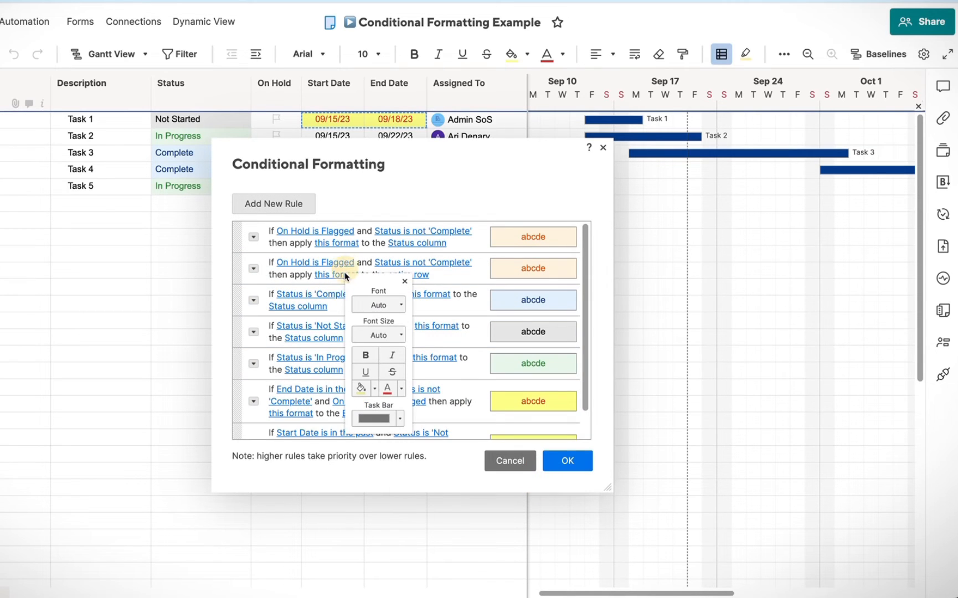
click(400, 418)
click(430, 434)
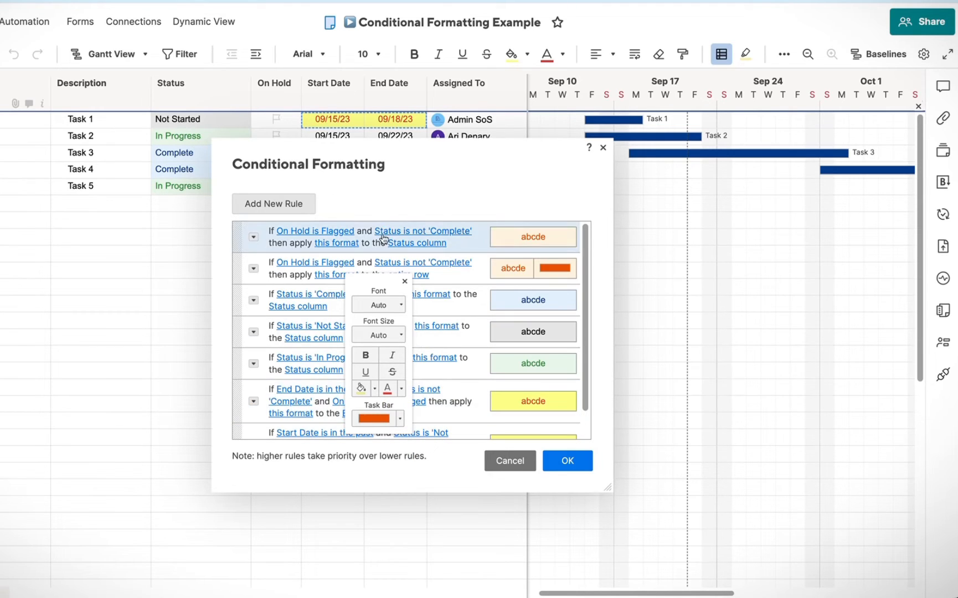
click(405, 282)
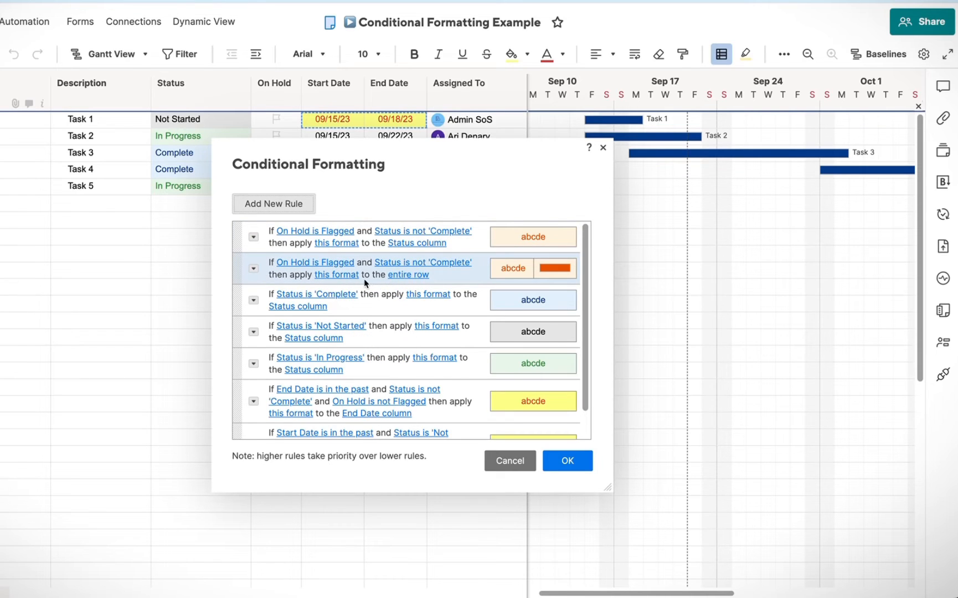
Remove the background from the entire-row On Hold rule and reset its text colour to the default.
click(336, 274)
click(376, 392)
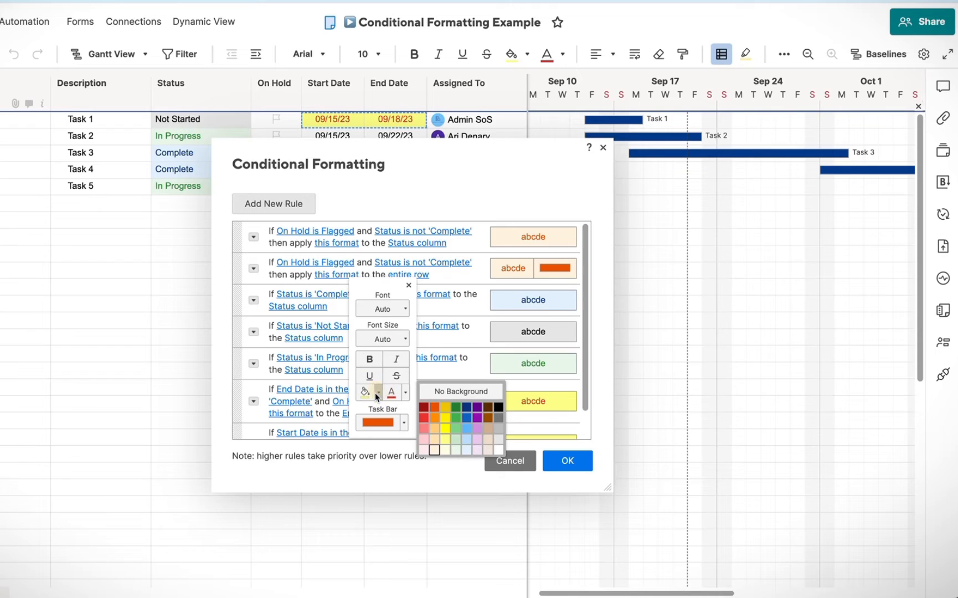
click(448, 389)
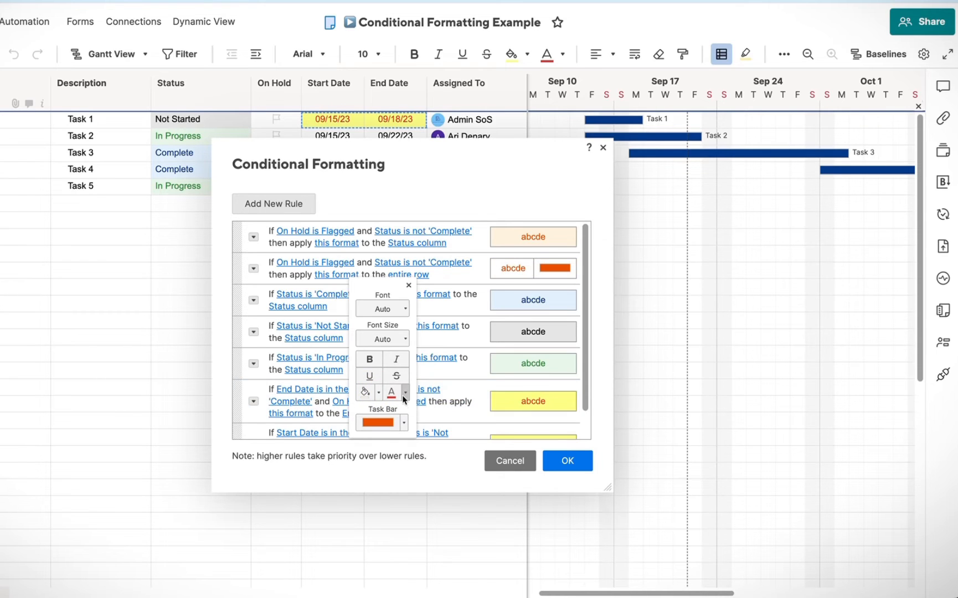
click(405, 392)
click(431, 394)
Save the conditional formatting rules and flag Task 2 as On Hold.
click(568, 460)
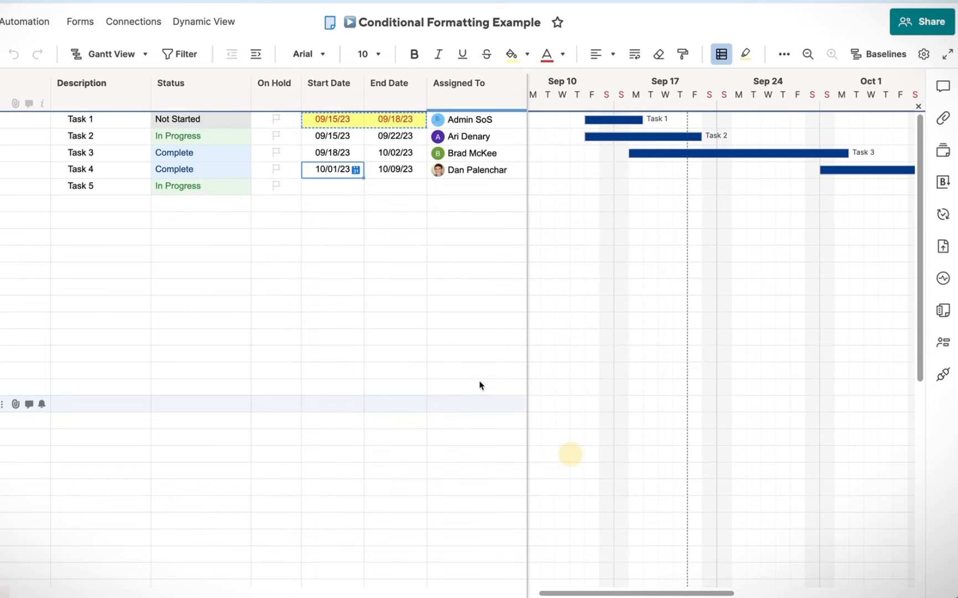
click(276, 134)
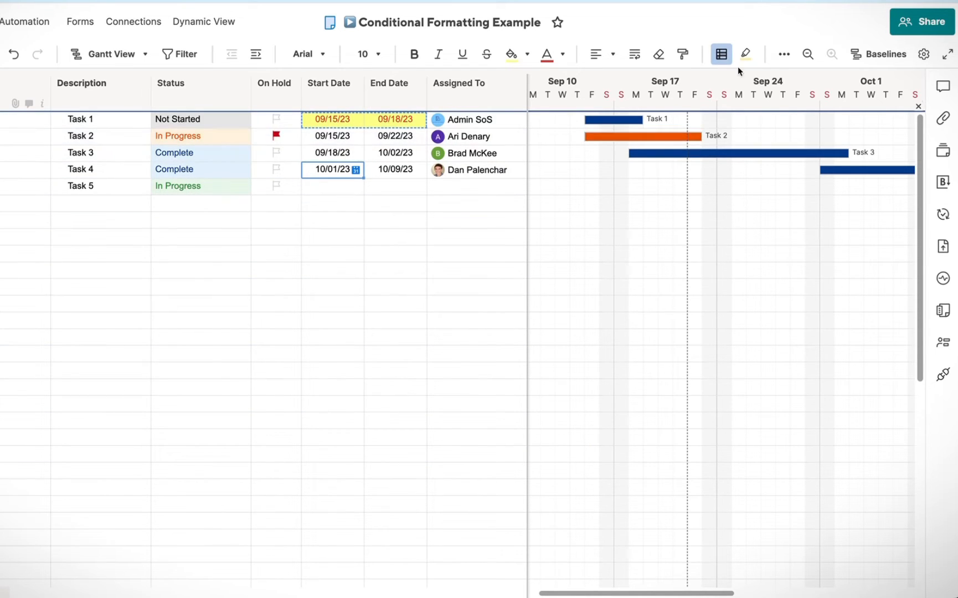
Reopen the conditional formatting rules and clone the Status is Complete rule.
click(714, 59)
drag(462, 120, 366, 153)
scroll(336, 248, down, 1)
click(177, 283)
click(217, 329)
Try to apply the cloned Status is Complete rule to the entire row with no background, default text colour and a blue task bar.
click(351, 313)
click(388, 429)
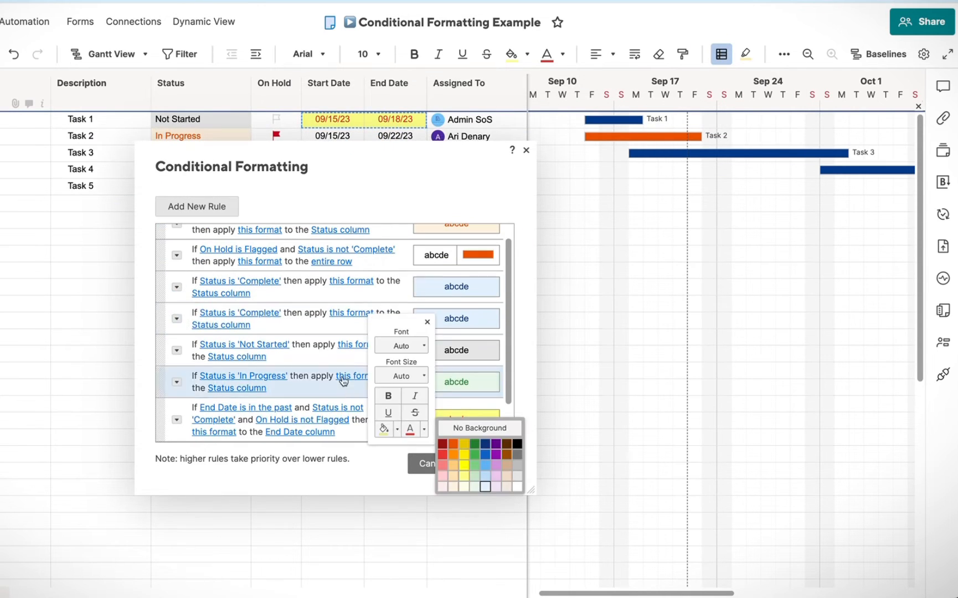
click(221, 325)
click(266, 352)
click(351, 313)
click(381, 433)
click(385, 451)
click(406, 434)
click(405, 461)
click(466, 483)
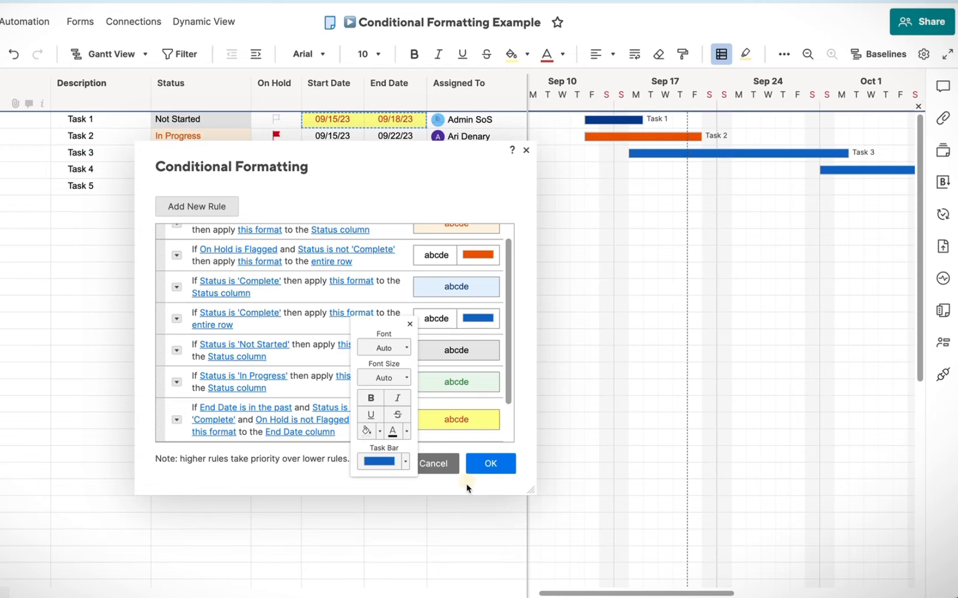
Try to clone the Status is In Progress rule for the entire row with its own task bar colour, and discard the unsaved rule changes.
scroll(310, 360, down, 1)
click(176, 341)
click(217, 389)
click(352, 331)
click(382, 445)
click(425, 447)
click(237, 312)
click(402, 523)
click(359, 299)
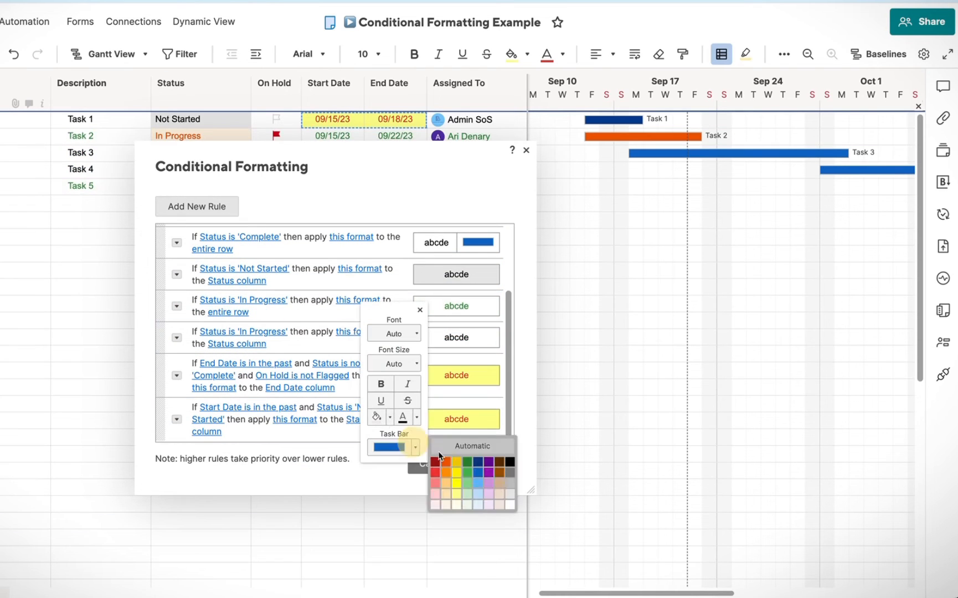
click(439, 449)
drag(353, 152, 474, 201)
scroll(459, 356, up, 1)
click(555, 512)
Reopen the conditional formatting rules and clone the Status is Complete rule as an unfilled entire-row rule with a blue task bar.
click(683, 54)
scroll(428, 266, down, 1)
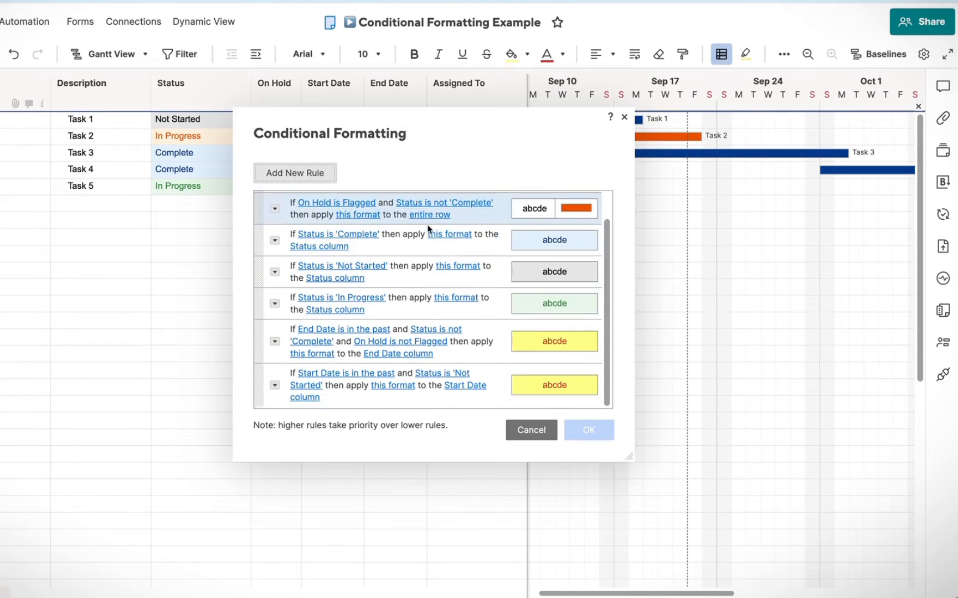
click(274, 240)
click(315, 286)
scroll(349, 260, down, 1)
click(320, 257)
click(450, 246)
click(534, 359)
click(567, 416)
Clone the Status is Not Started rule as an unfilled entire-row rule with a light grey task bar, ordered below the Status column rule.
click(274, 283)
click(315, 329)
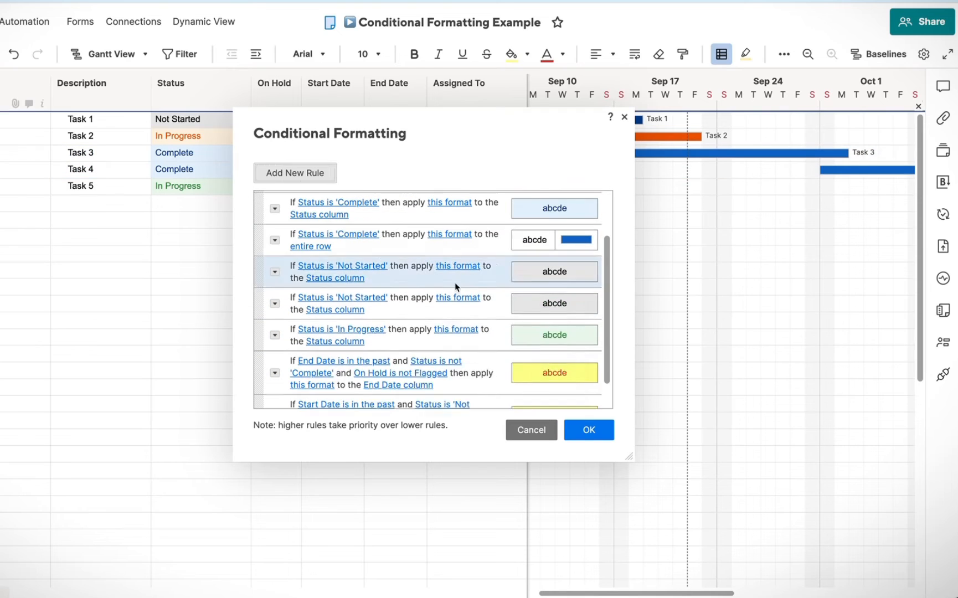
click(334, 278)
click(487, 377)
click(569, 375)
click(512, 406)
click(607, 441)
click(517, 269)
drag(389, 305, 389, 272)
Clone the Status is In Progress rule as an entire-row rule with no background, default text colour and a light green task bar.
scroll(389, 272, down, 2)
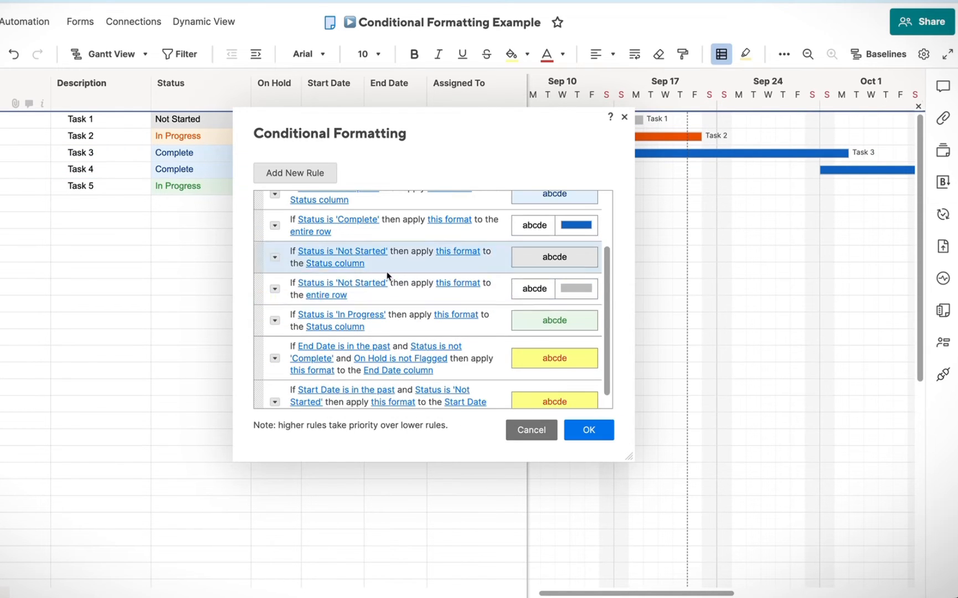
click(274, 283)
click(314, 329)
click(460, 313)
click(335, 320)
click(429, 390)
click(506, 530)
click(456, 308)
click(483, 453)
Save the conditional formatting rules and schedule Task 5 from 10/02/23 to 10/03/23.
click(588, 430)
click(329, 186)
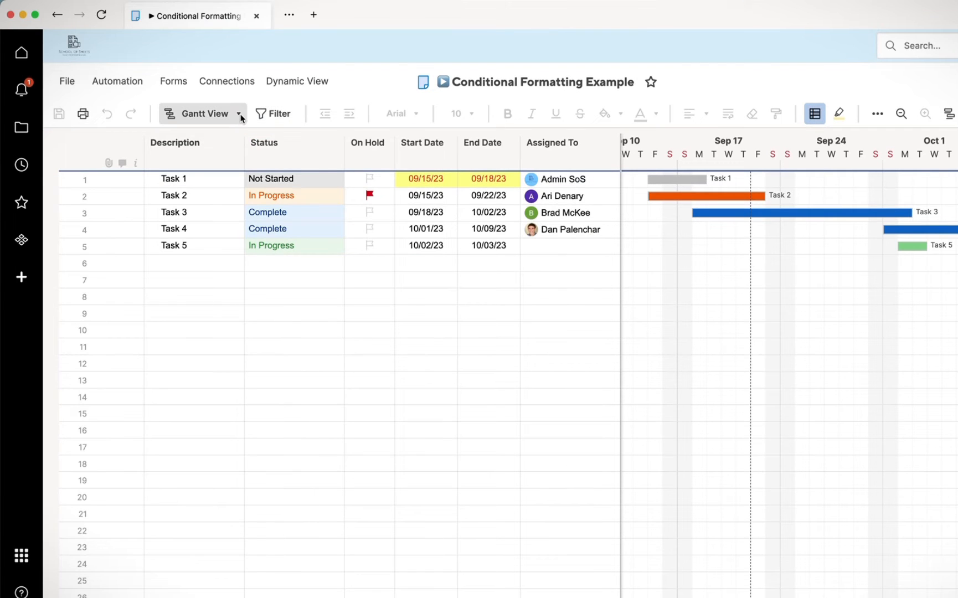
Show the tasks in Calendar View using only Start Date, and check the details of Task 5.
click(147, 58)
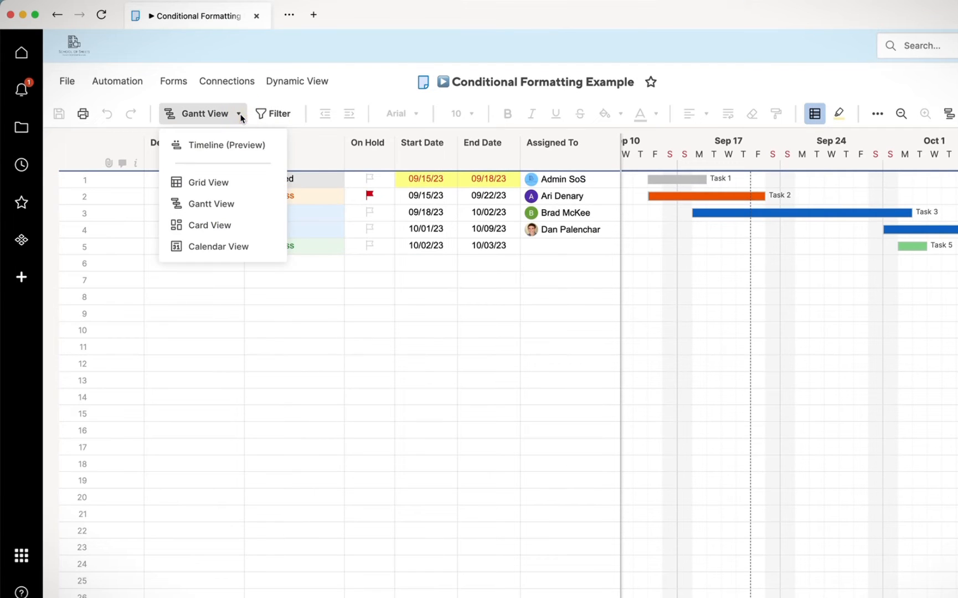
click(229, 246)
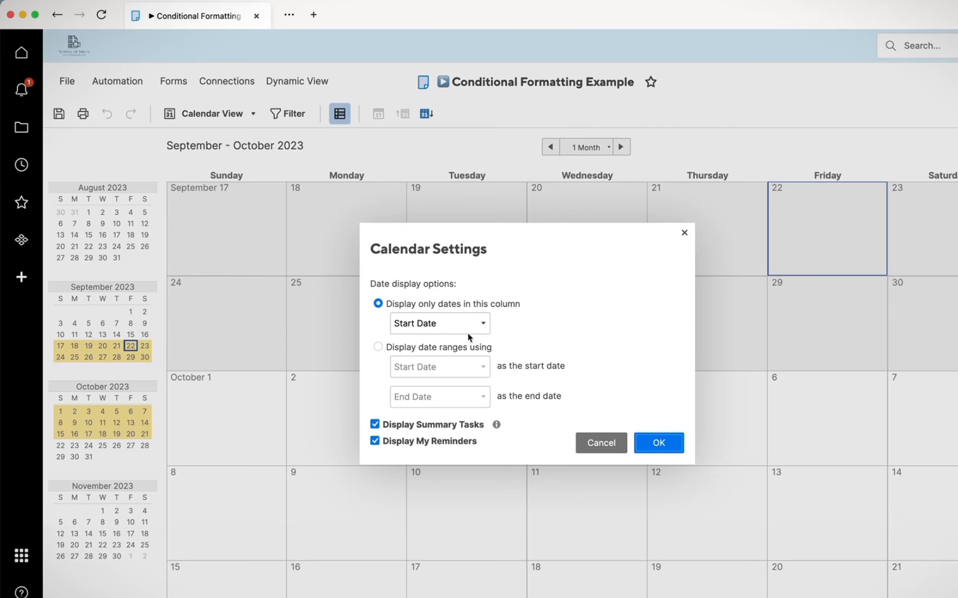
click(664, 446)
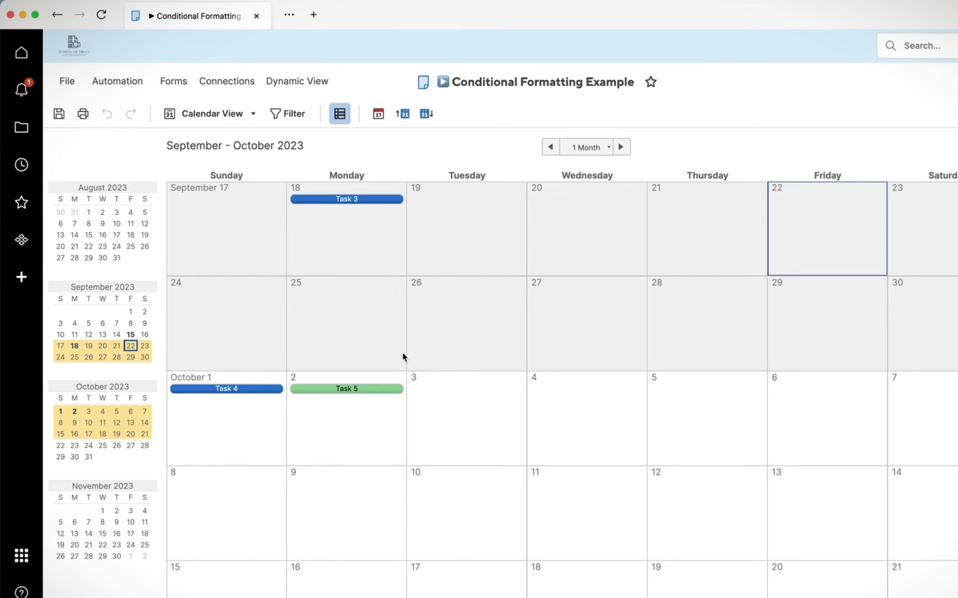
click(367, 388)
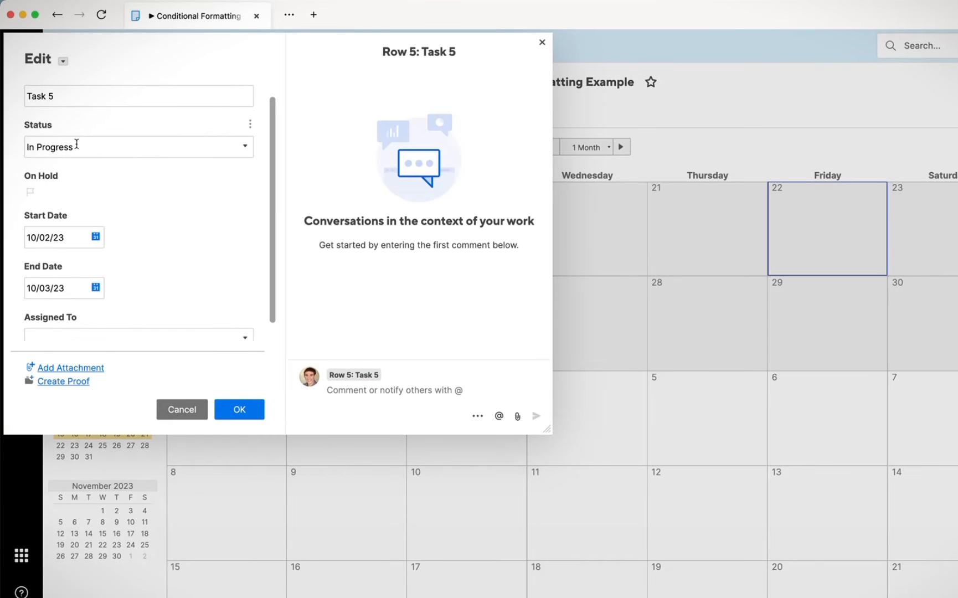
click(542, 43)
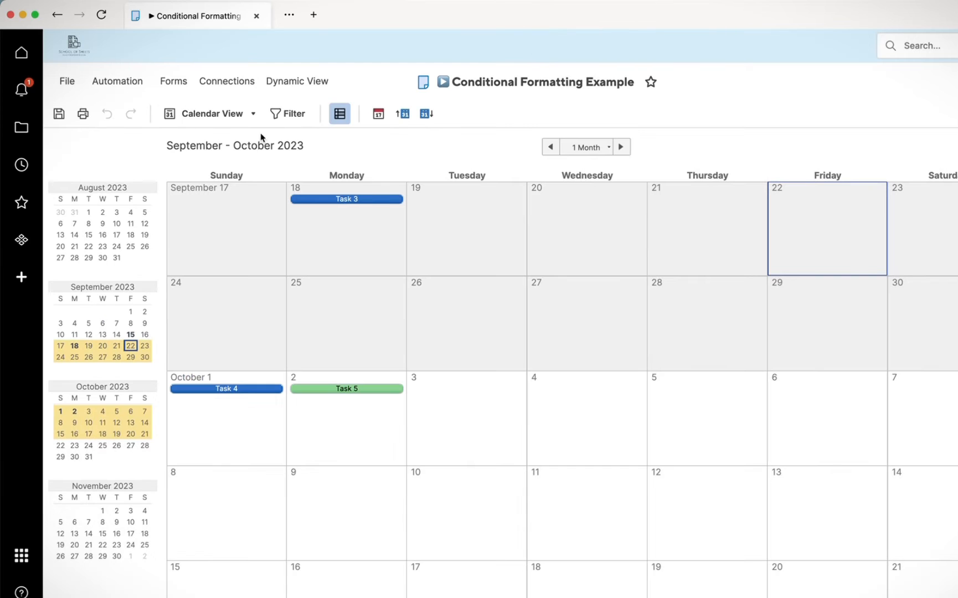
Switch to Grid View and back to Gantt View to examine the task bar colours for all five tasks.
click(183, 114)
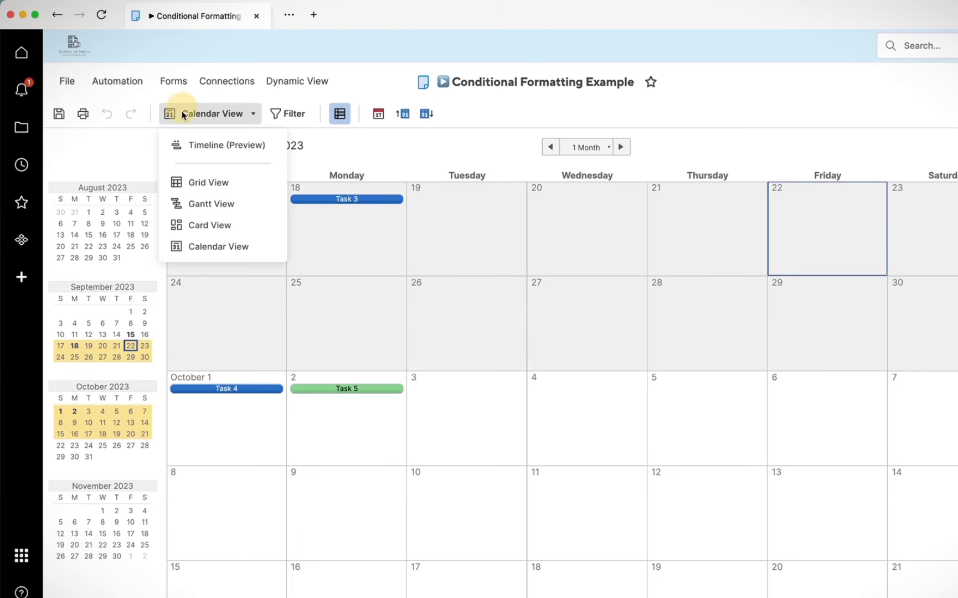
click(232, 187)
click(225, 119)
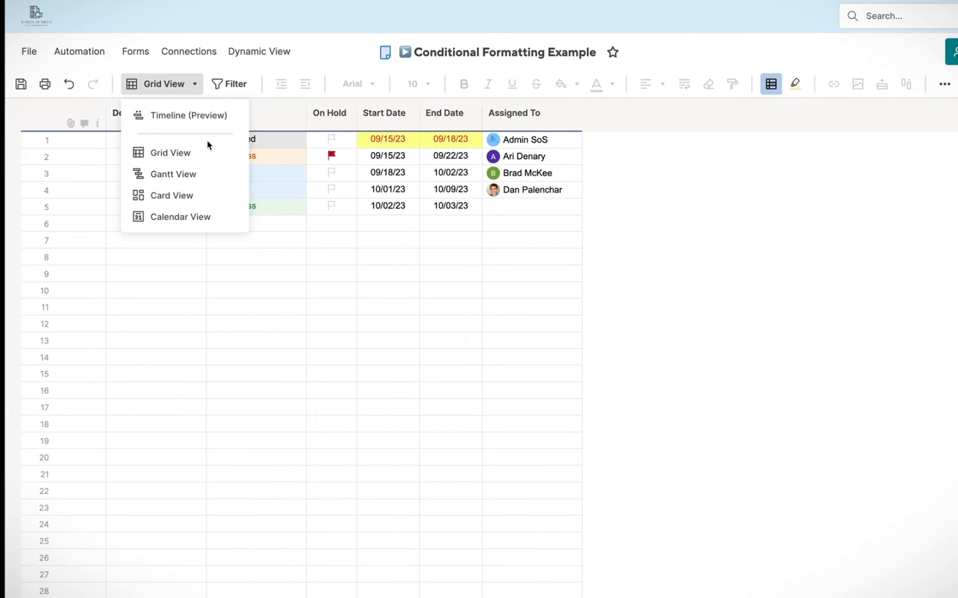
click(200, 177)
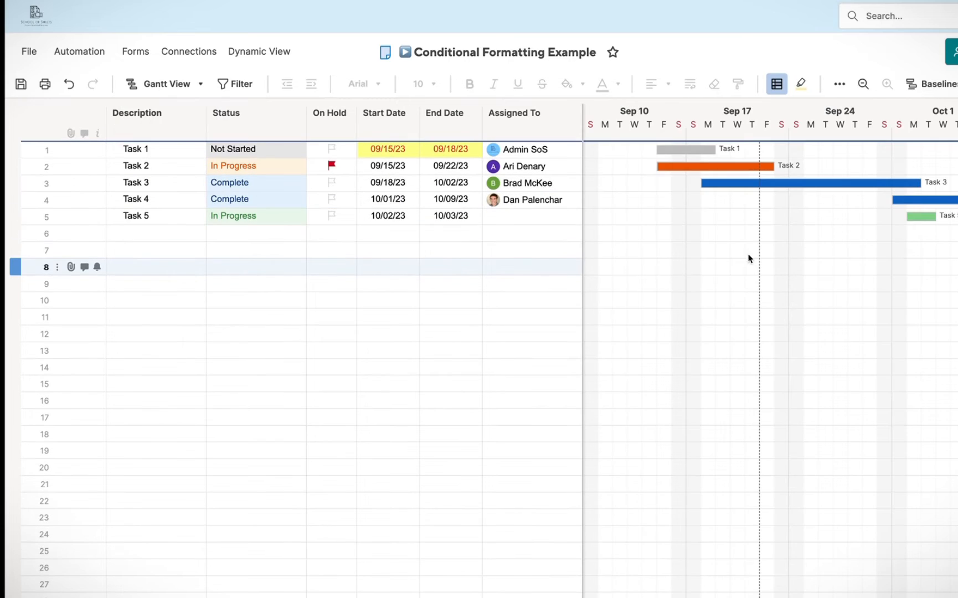
scroll(787, 258, right, 1)
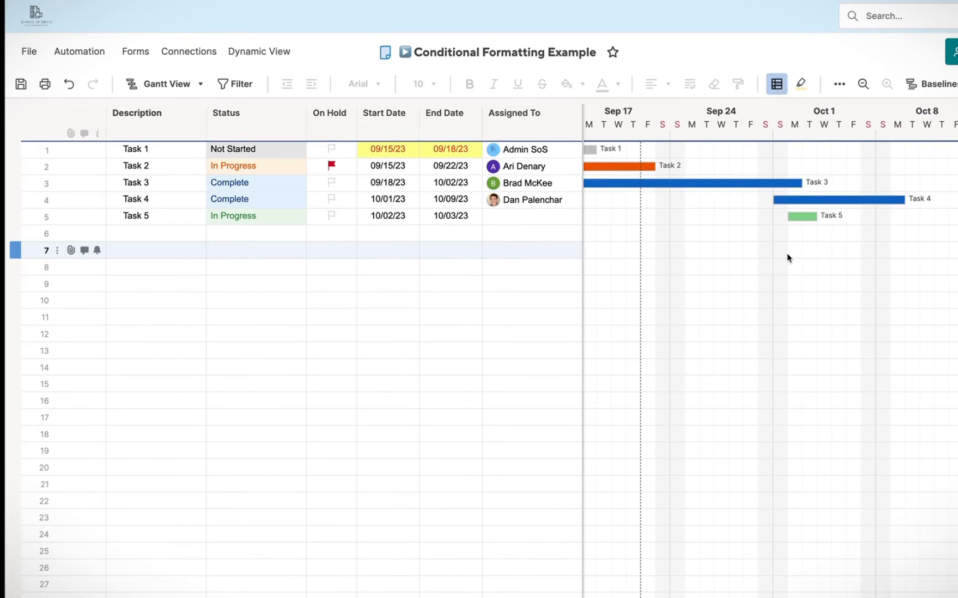
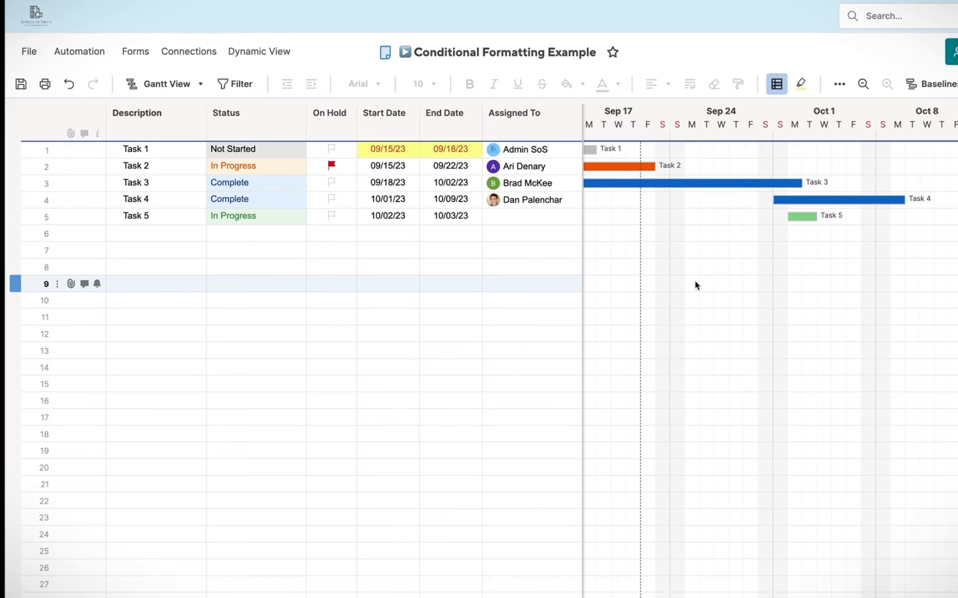
Insert a new row above Task 1 and give it the description "Phase 1".
scroll(703, 277, left, 3)
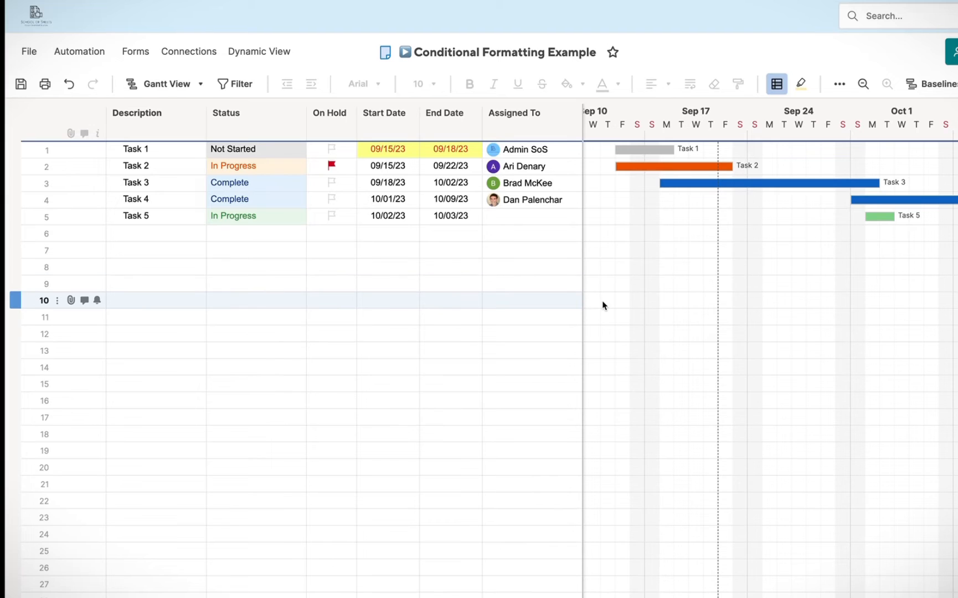
click(146, 152)
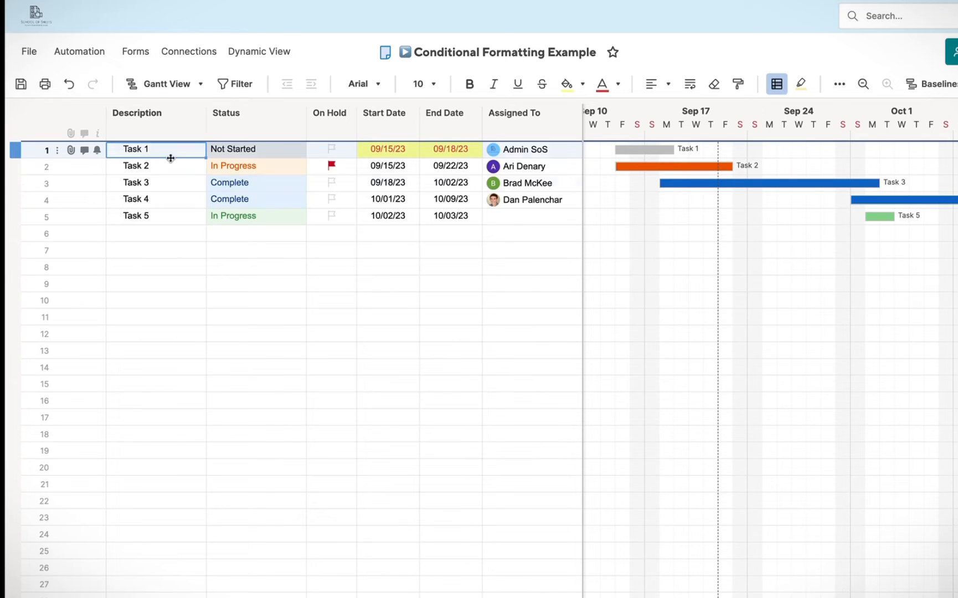
right_click(33, 150)
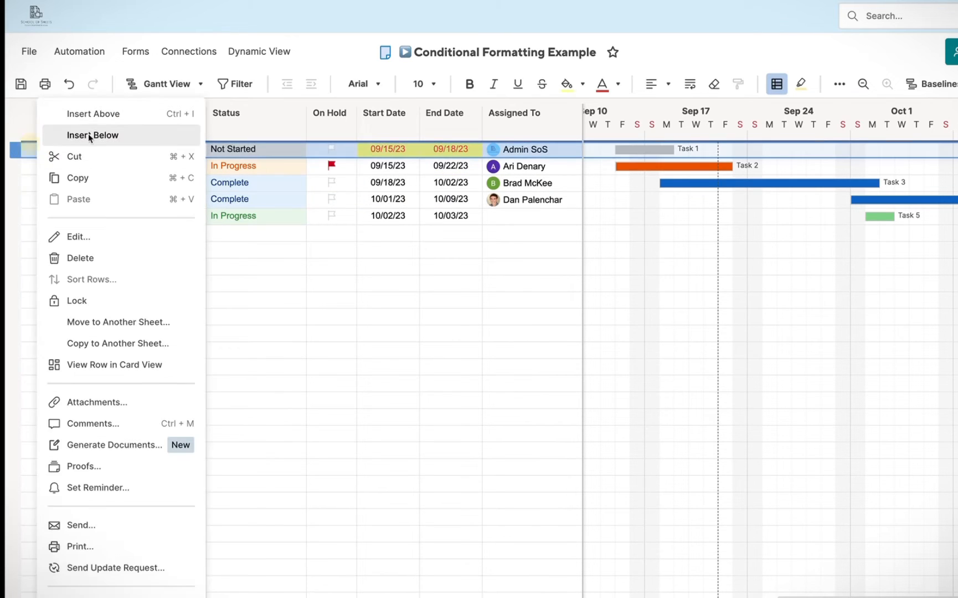
click(101, 115)
click(161, 151)
text(Phas)
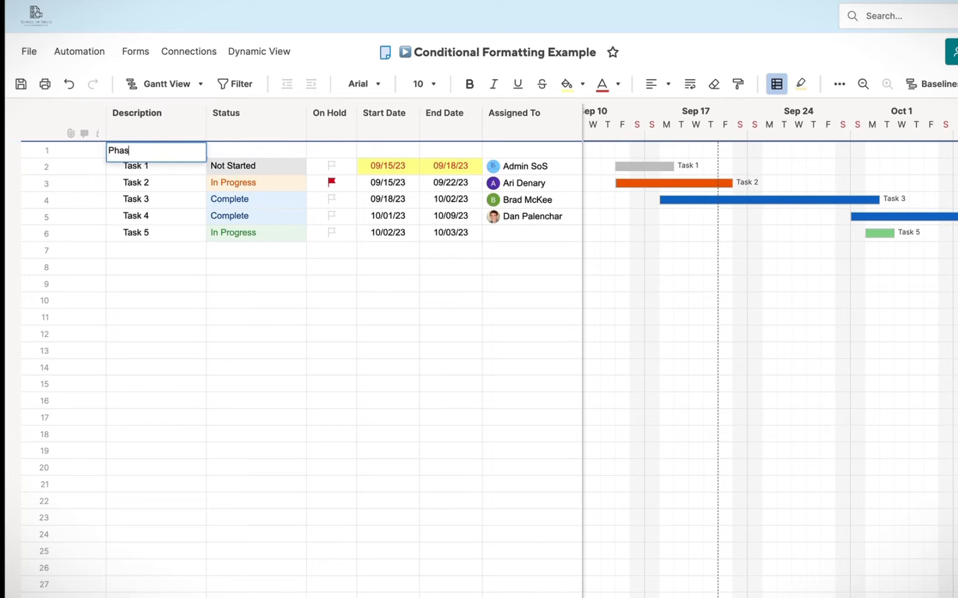
text(e 1)
key(Return)
Indent Task 1 through Task 5 so they become child rows of Phase 1.
key(shift+Down)
key(shift+Down)
key(shift+Down)
key(shift+Down)
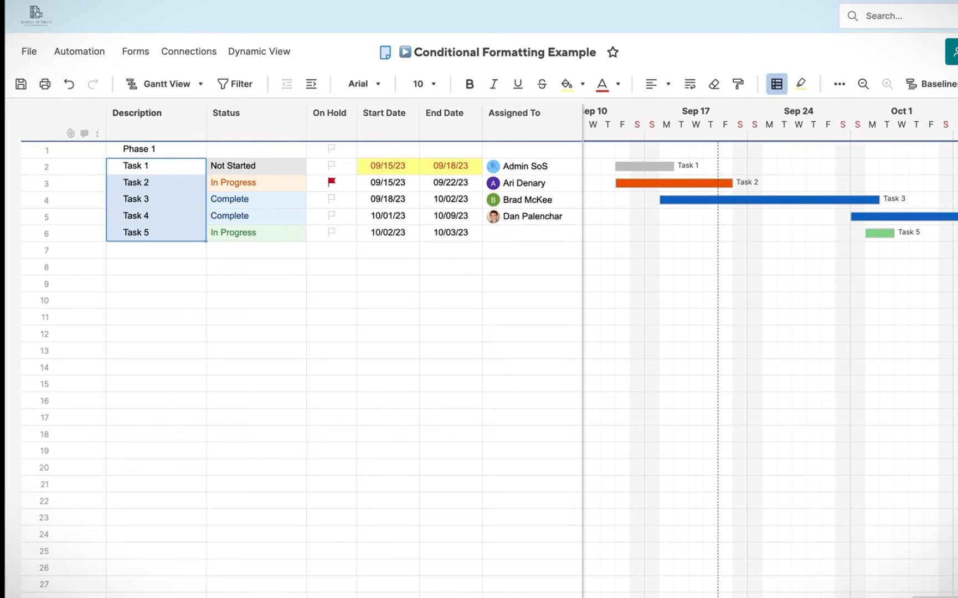
key(ctrl+bracketright)
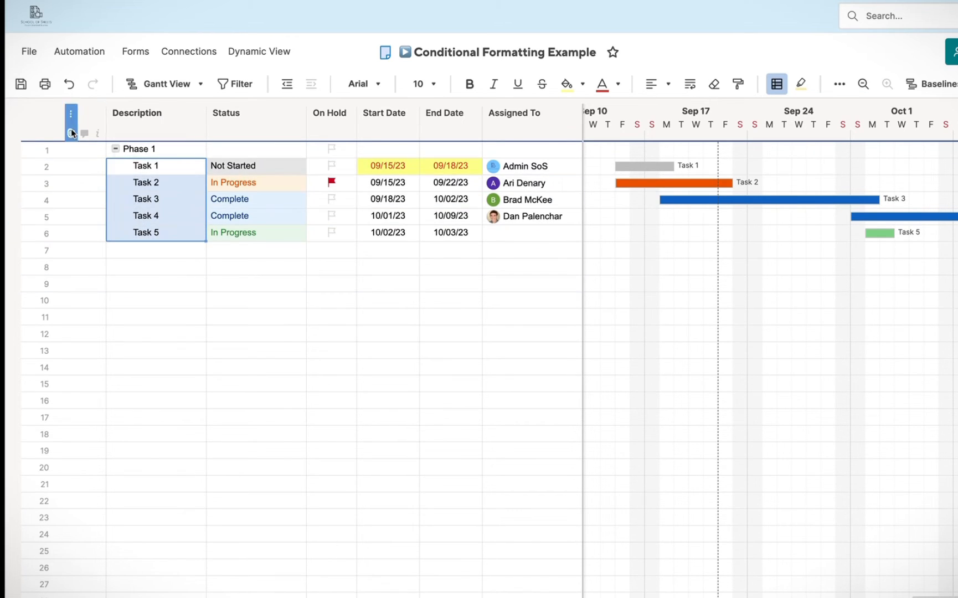
Add a "Phase 2" row below Task 5 and outdent it to the same level as Phase 1.
click(166, 253)
text(Phase 2)
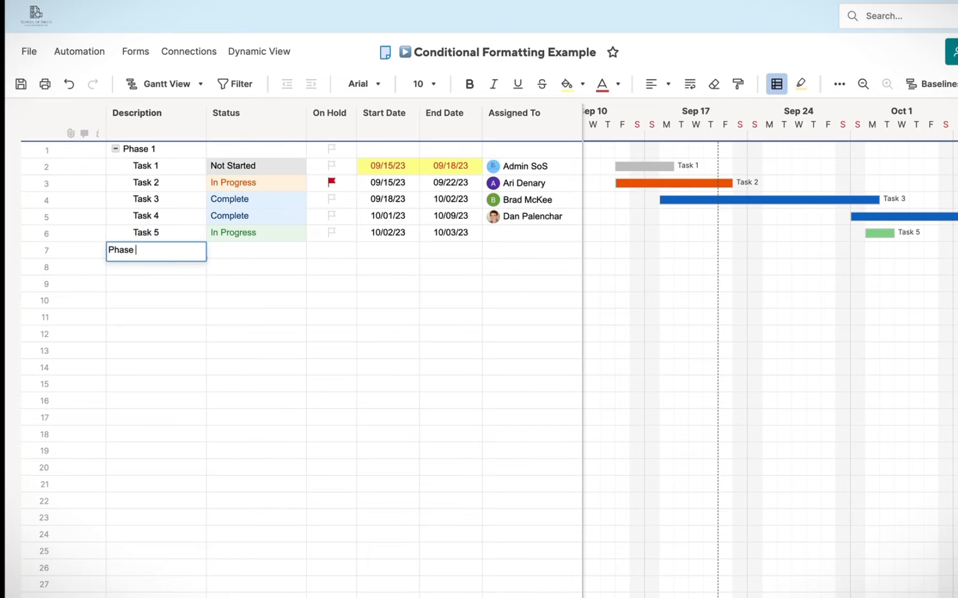
key(Return)
key(Up)
key(ctrl+bracketleft)
Copy the Task 1, Task 2 and Task 3 rows of Phase 1 below Phase 2 and save the sheet.
drag(29, 166, 30, 200)
key(ctrl+c)
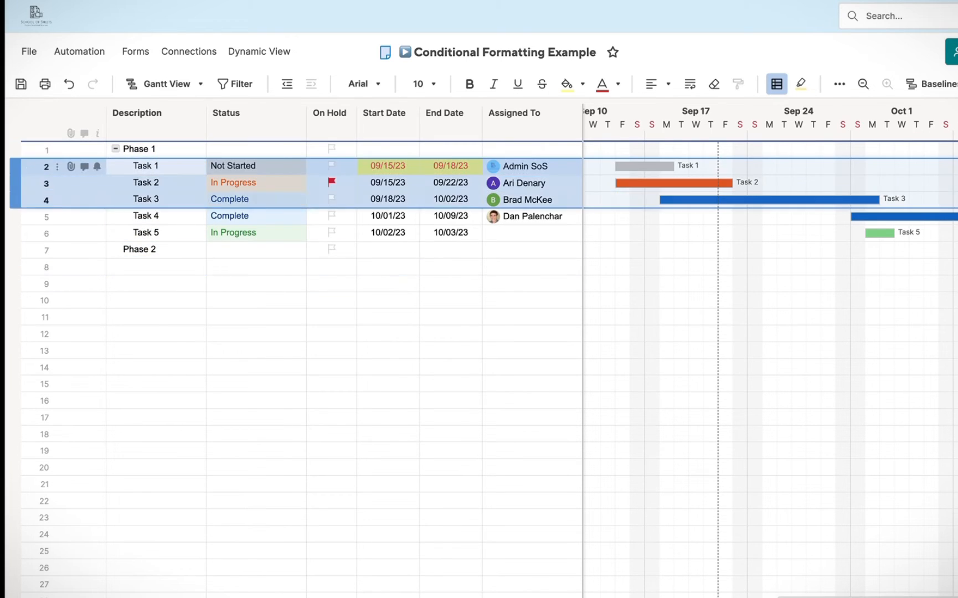
click(29, 267)
key(ctrl+v)
click(254, 417)
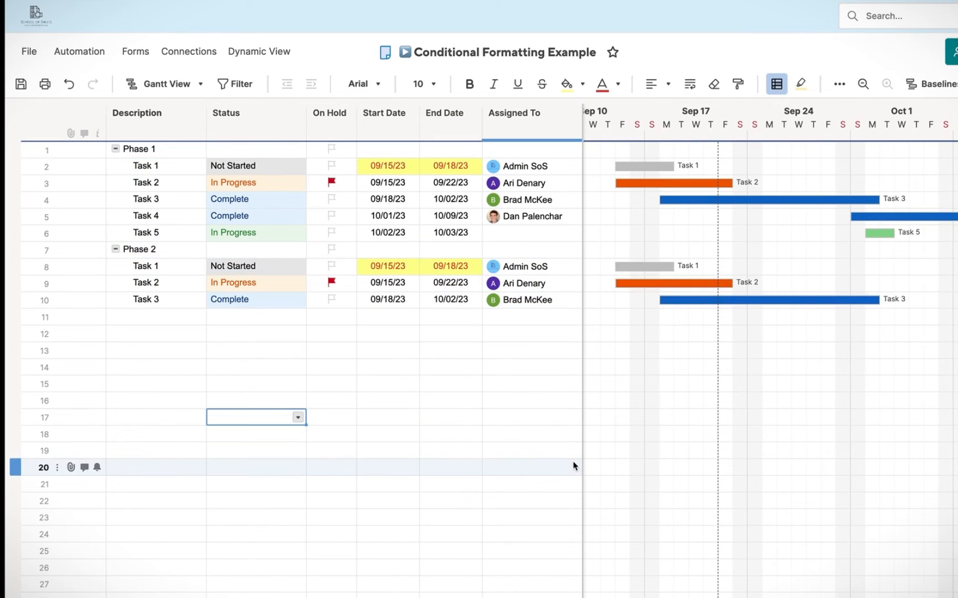
click(583, 460)
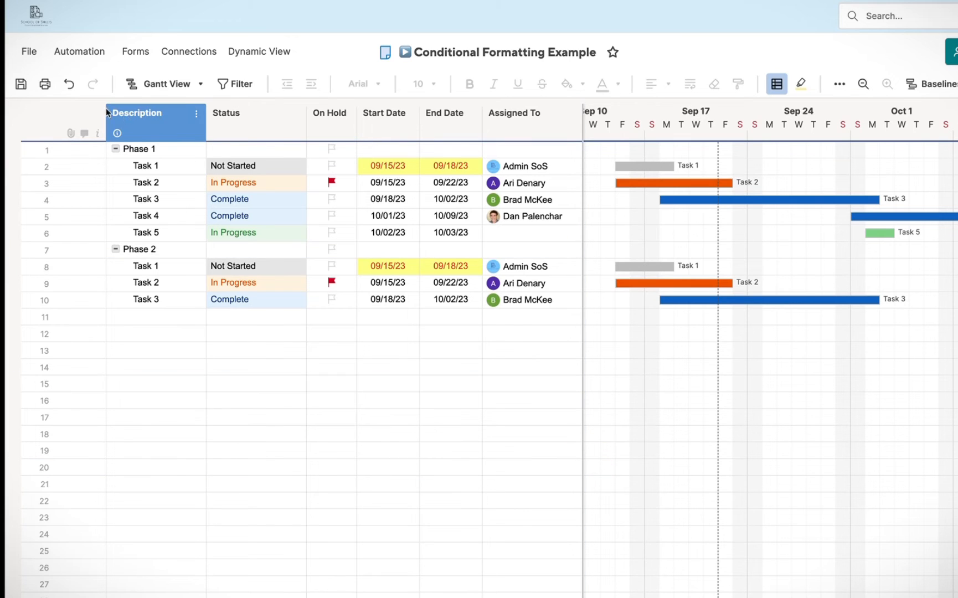
click(21, 83)
Format the Phase 1 and Phase 2 rows with a dark blue fill, white text and a larger font size.
click(44, 150)
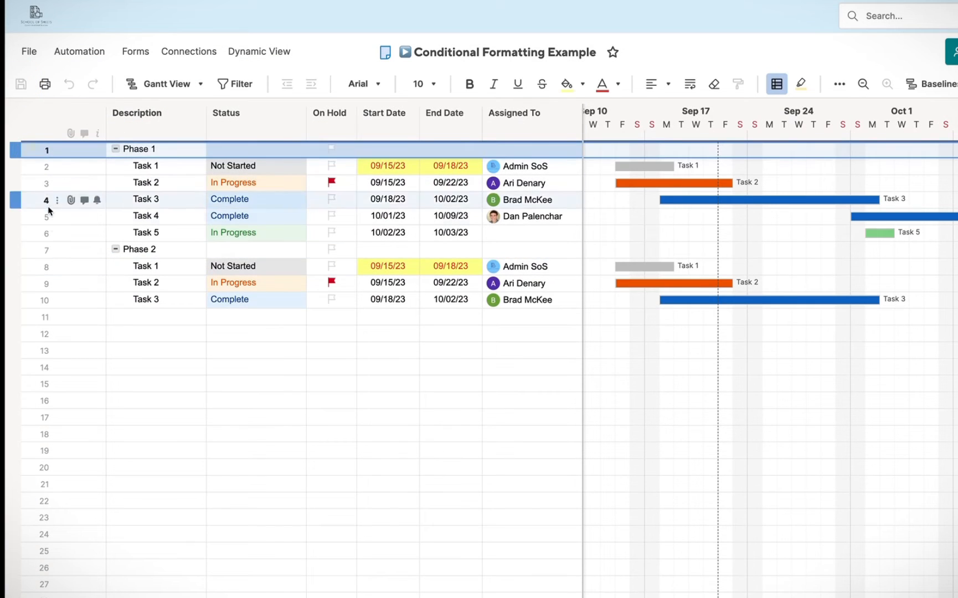
ctrl+click(44, 249)
click(582, 85)
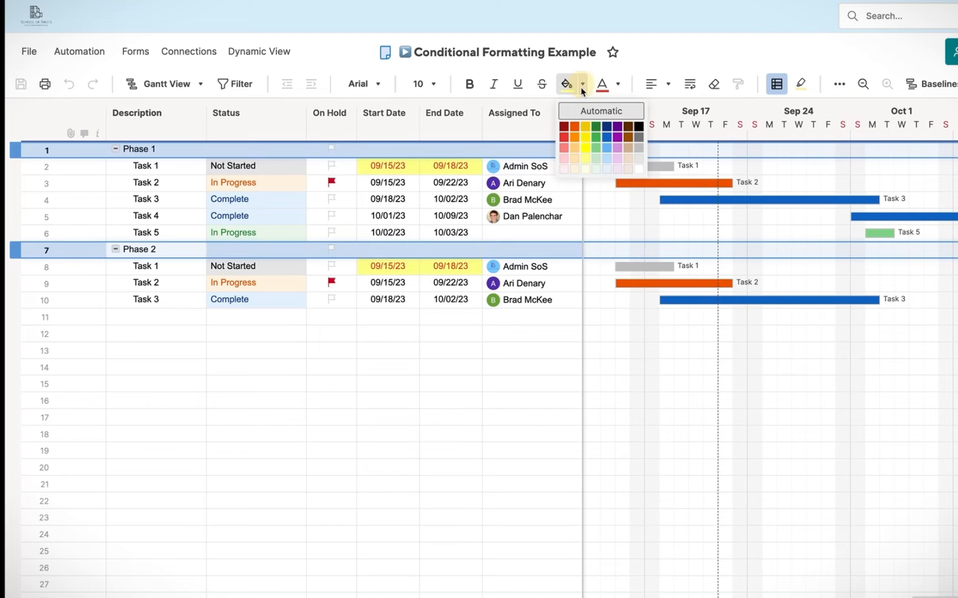
click(604, 128)
click(620, 86)
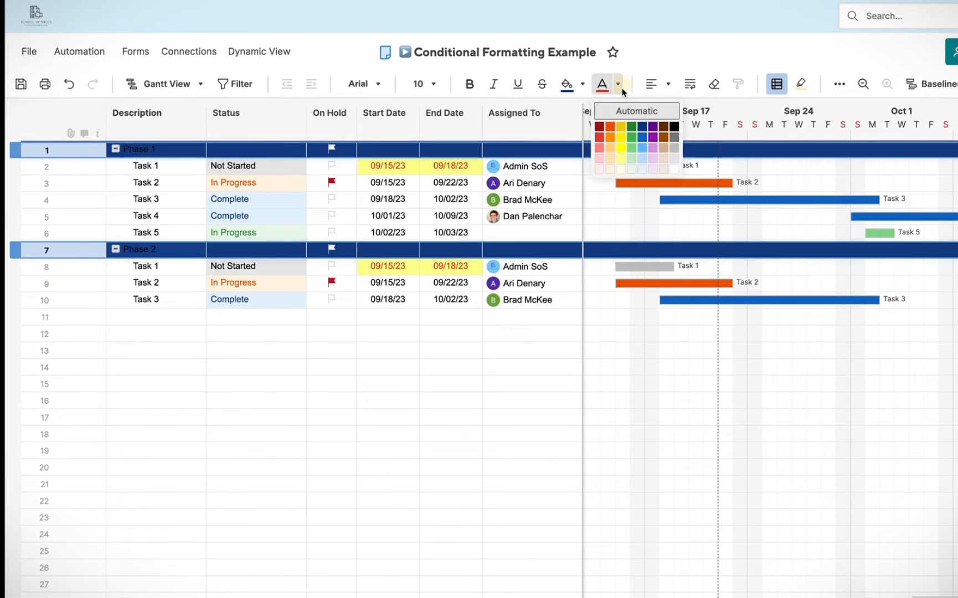
click(673, 170)
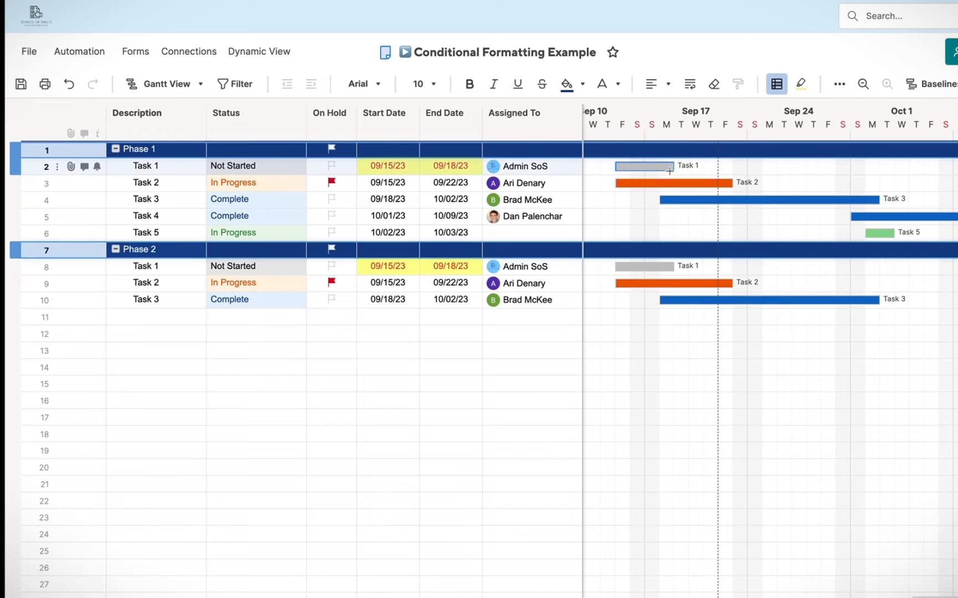
click(434, 84)
click(436, 178)
click(392, 436)
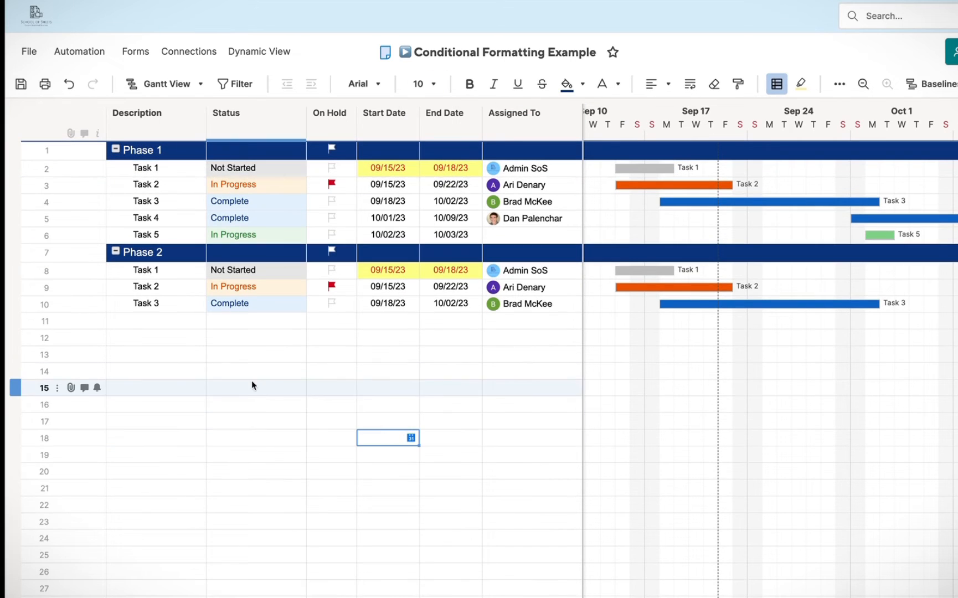
Add an outdented "Phase 3" row below the Phase 2 tasks, with an indented "Task 1" row beneath it.
click(147, 322)
text(Phase 3)
key(Return)
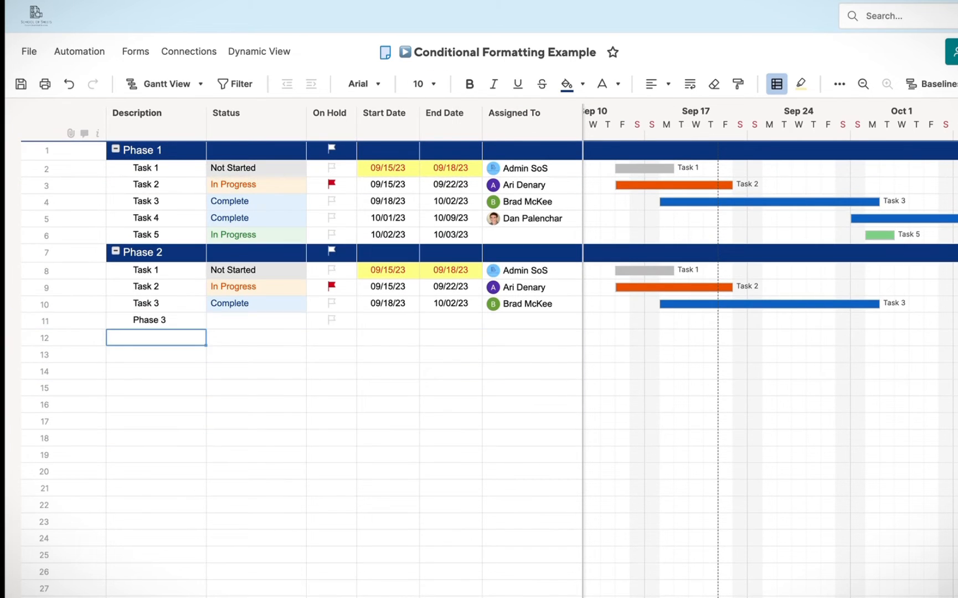
key(Return)
text(Task 1)
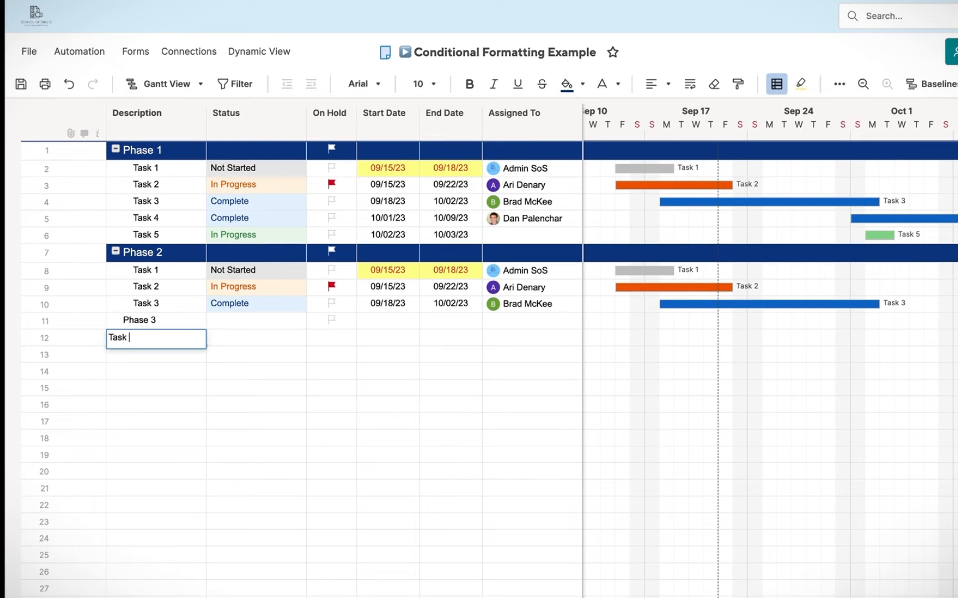
key(Return)
key(Up)
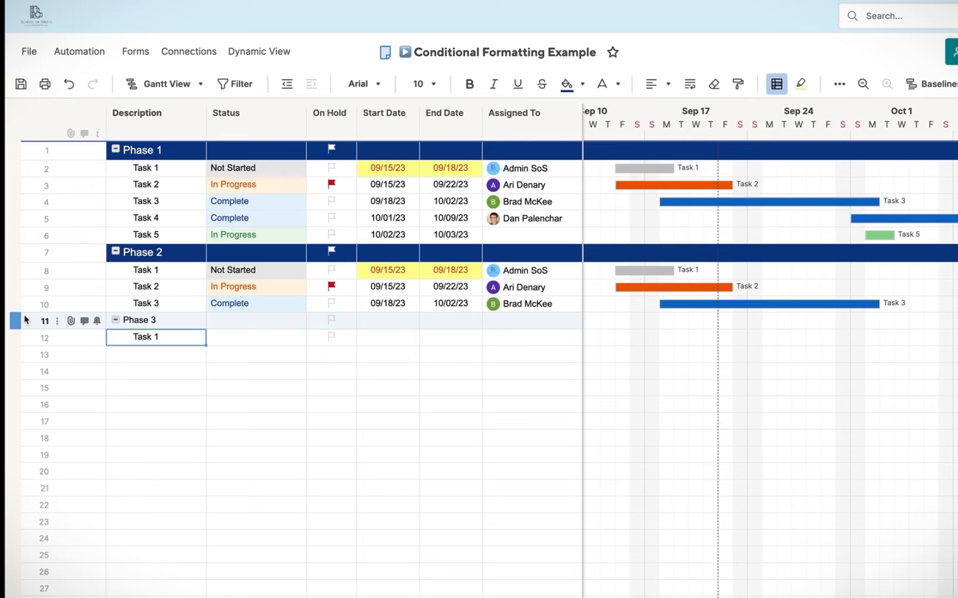
Undo the added Phase 3 rows and the manual formatting of the phase rows.
key(ctrl+z)
key(ctrl+z)
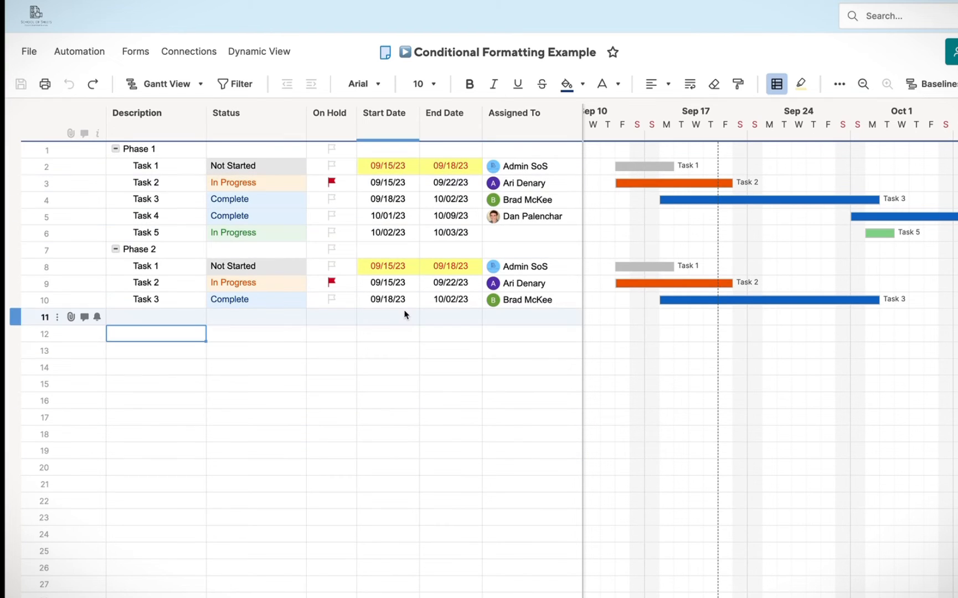
Insert a column named "A" to the right of the Assigned To column.
right_click(511, 120)
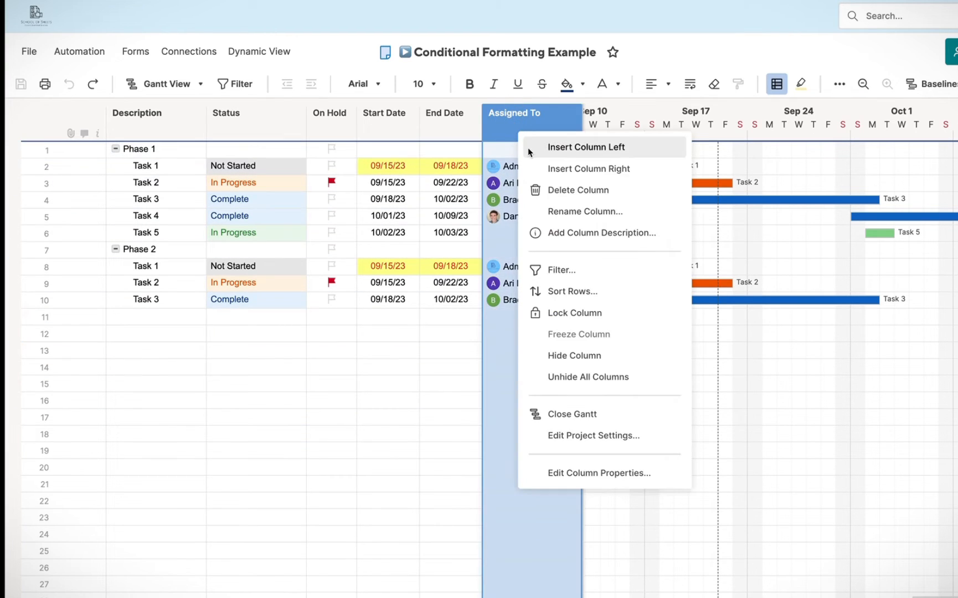
click(532, 172)
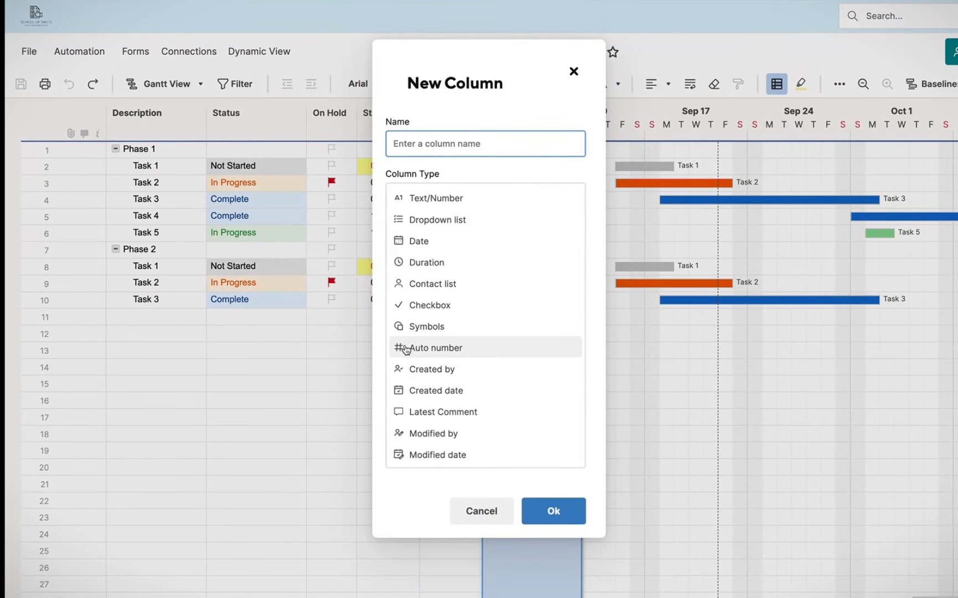
key(Return)
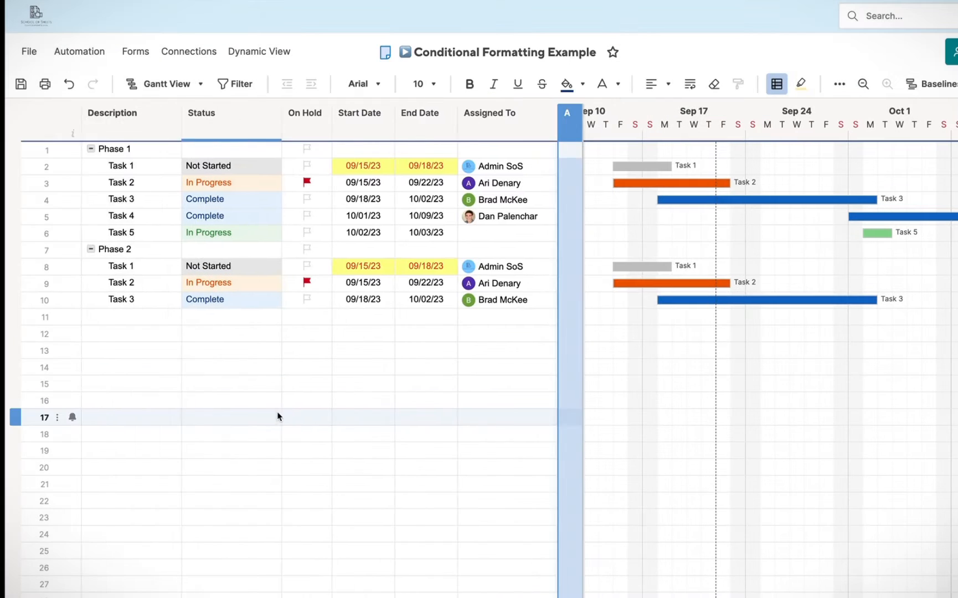
Insert a Text/Number column named "C" to the right of column A.
right_click(551, 129)
click(585, 172)
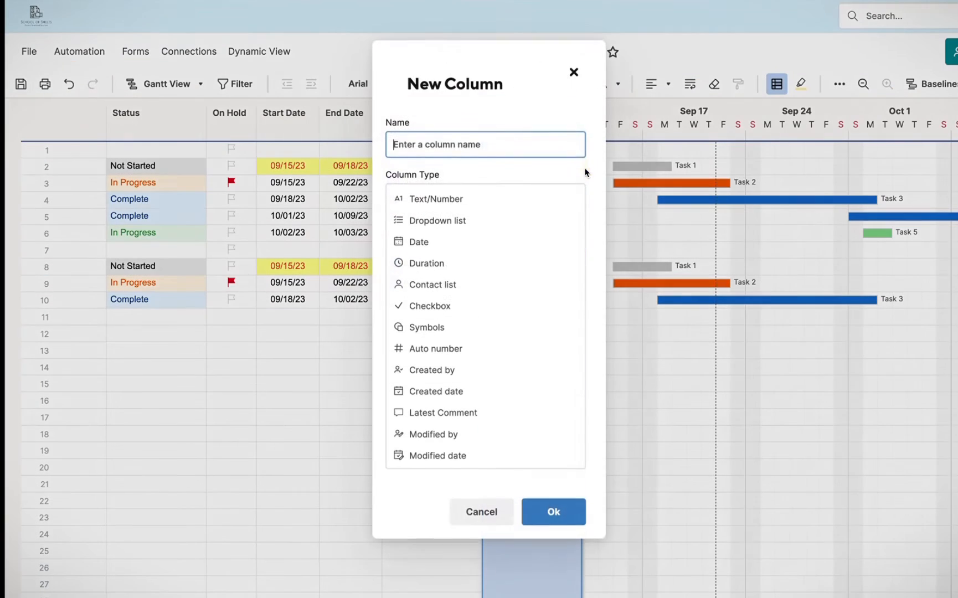
key(Escape)
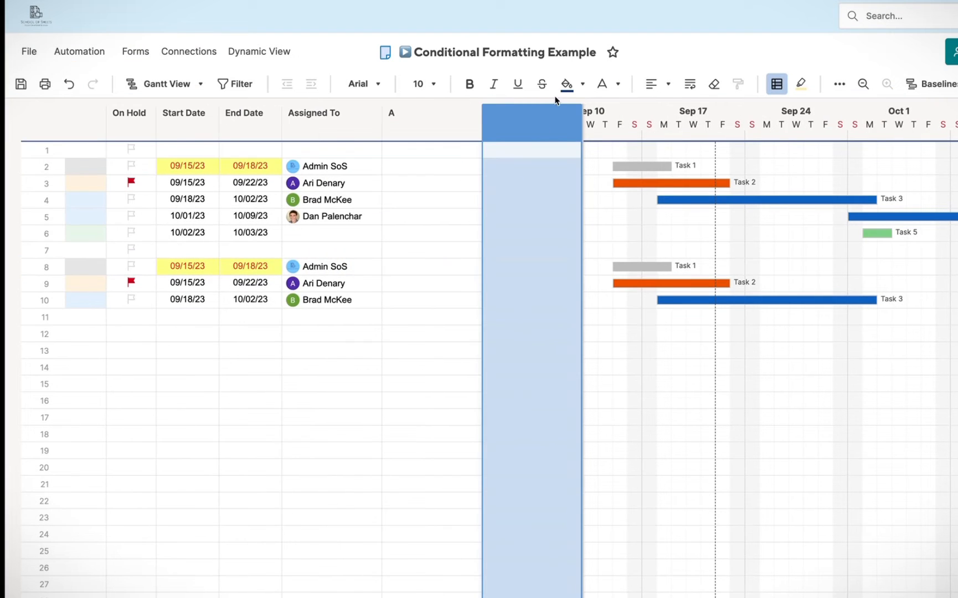
double_click(516, 109)
text(C)
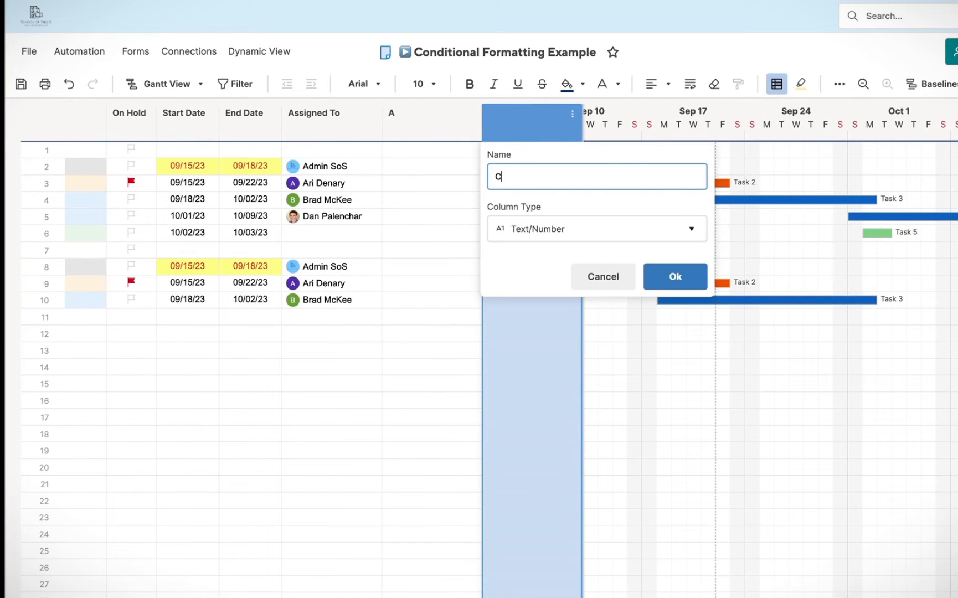
key(Return)
double_click(515, 128)
click(674, 277)
Enter a =COUNT(ANCESTORS()) formula in row 1 of column A that references the Description cell of Phase 1.
click(421, 154)
text(=count)
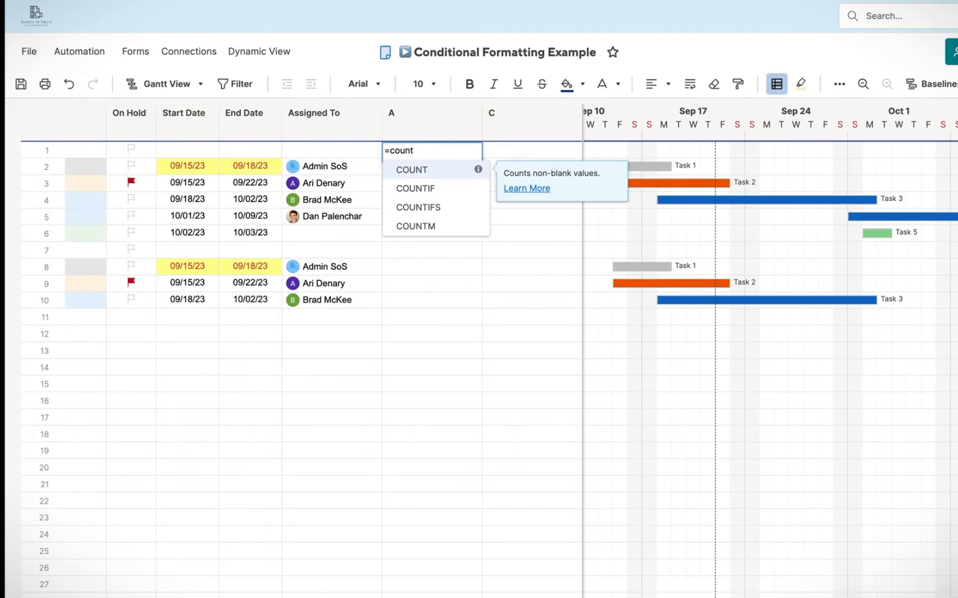
key(Return)
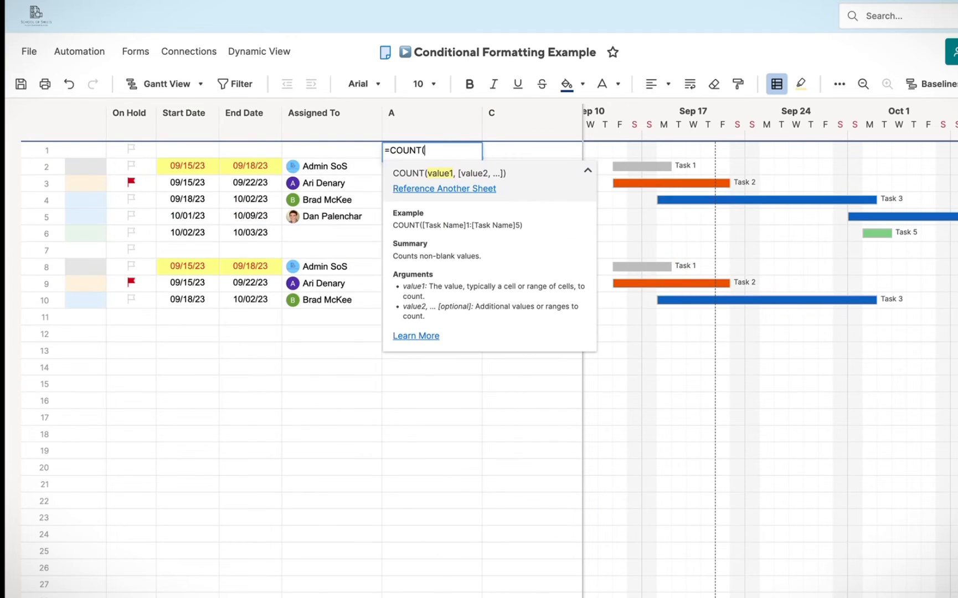
text(ANCESTORS()
scroll(252, 250, left, 5)
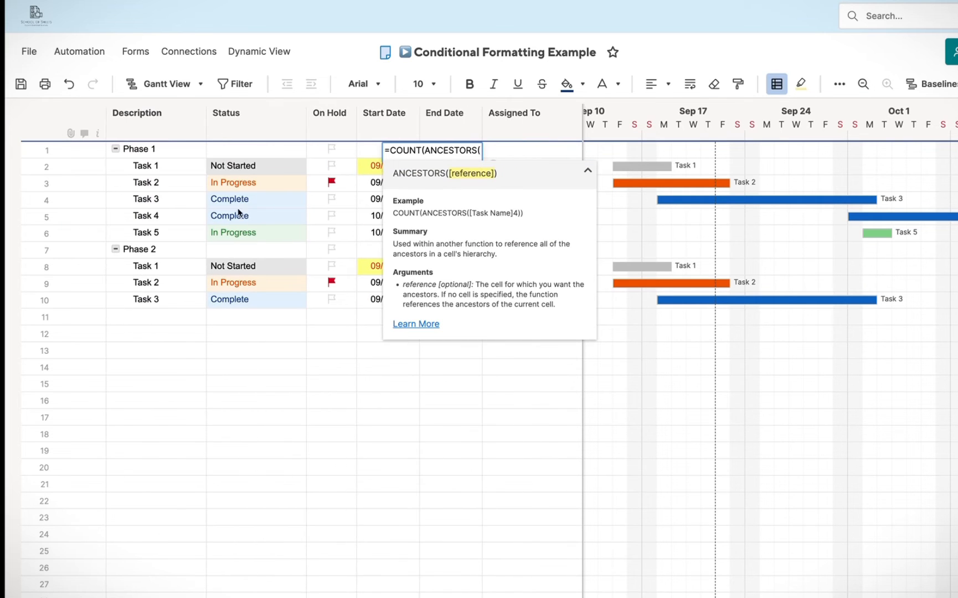
click(157, 150)
key(Return)
Convert the row 1 formula in column A to a column formula and narrow the column.
scroll(235, 298, right, 5)
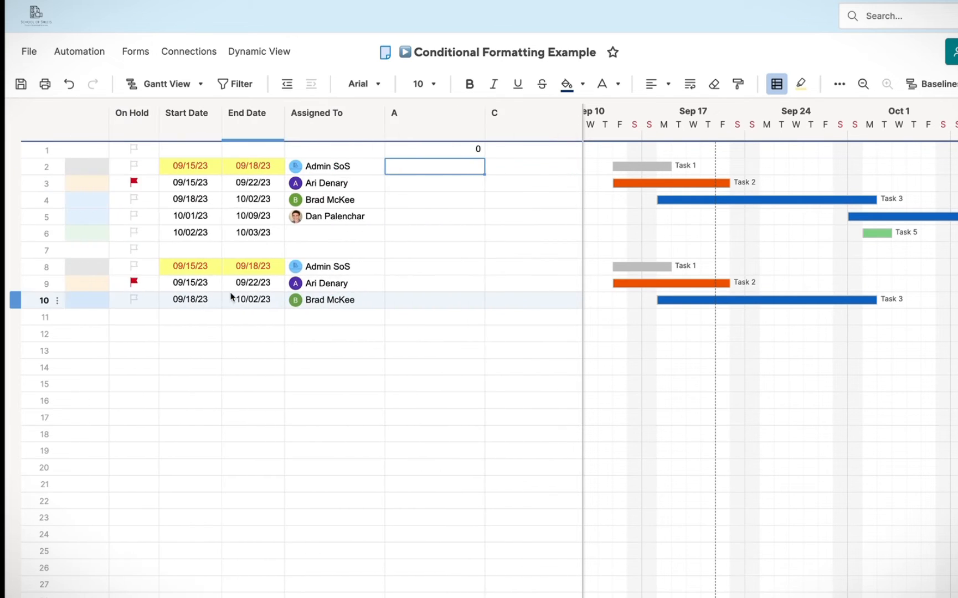
right_click(437, 153)
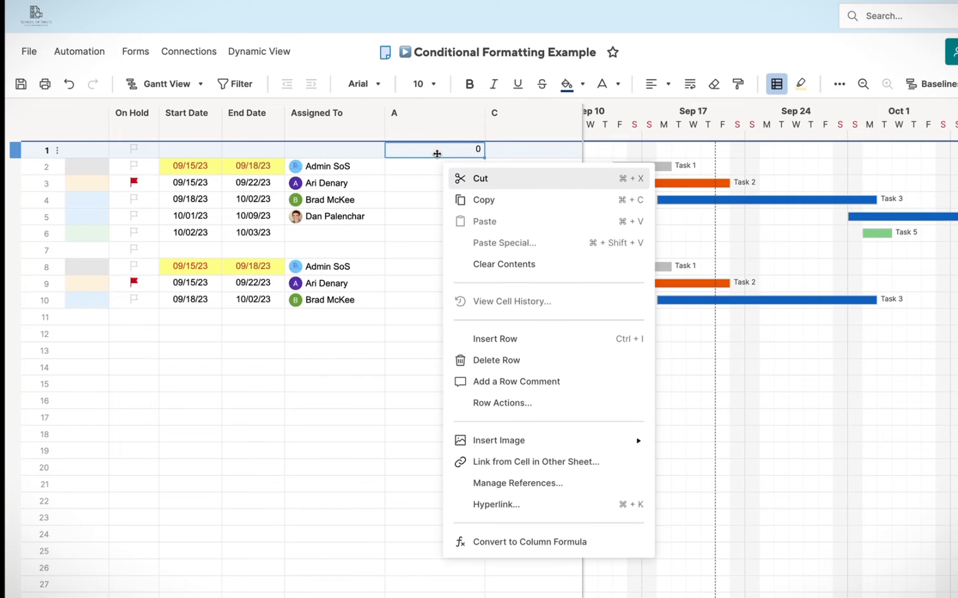
click(529, 547)
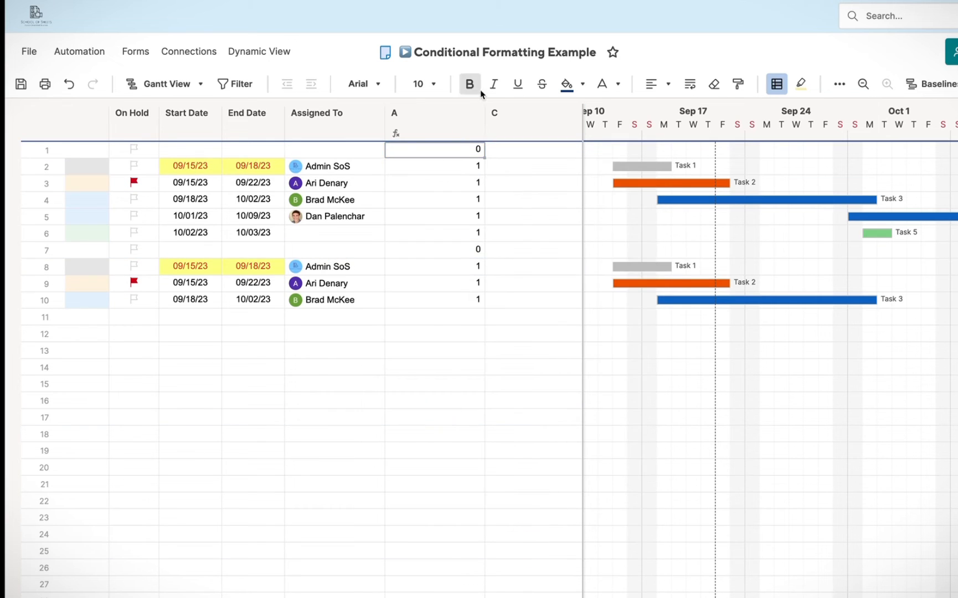
drag(484, 118, 427, 131)
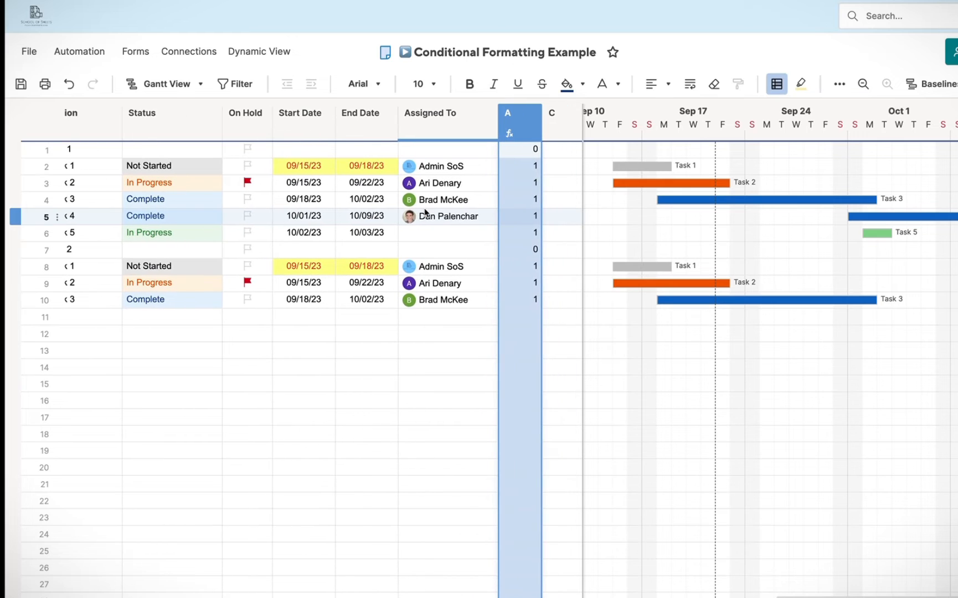
Indent Task 2 of Phase 1 one more level so it becomes a child of Task 1.
scroll(360, 198, left, 2)
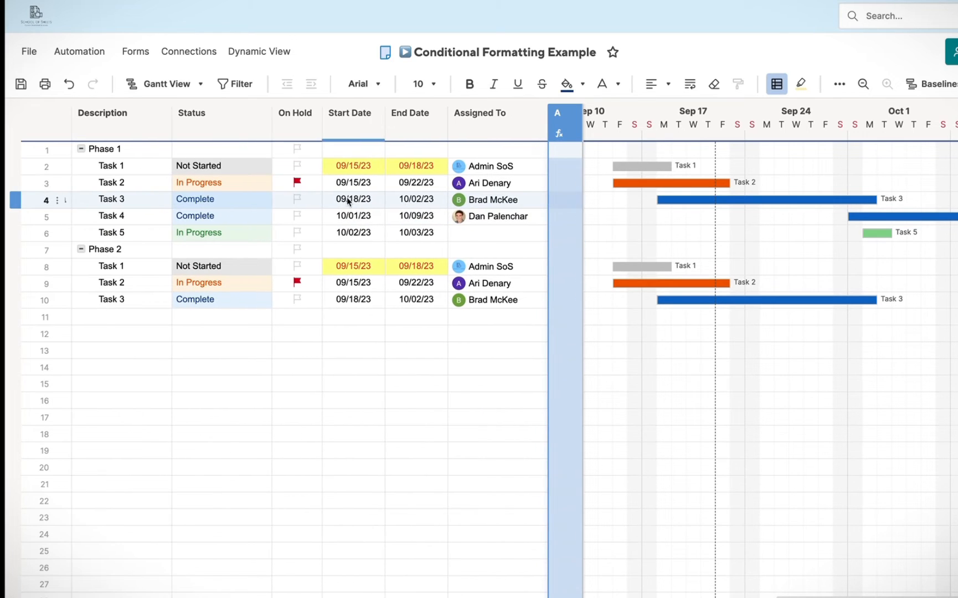
click(133, 179)
scroll(133, 178, right, 1)
key(super+bracketright)
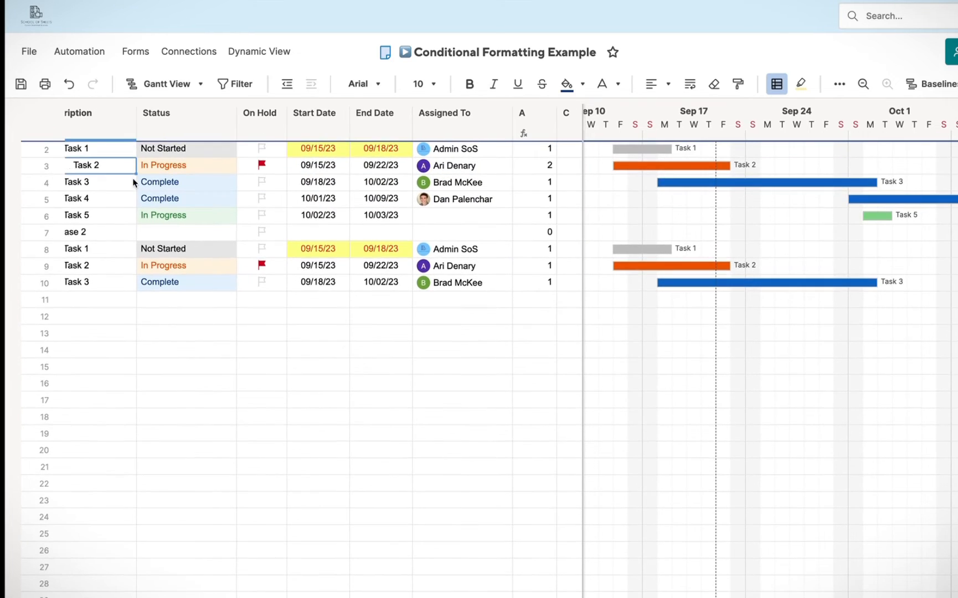
Freeze the Description column and widen the grid area so columns A and C fit beside the Gantt chart.
scroll(209, 190, right, 2)
scroll(332, 193, left, 3)
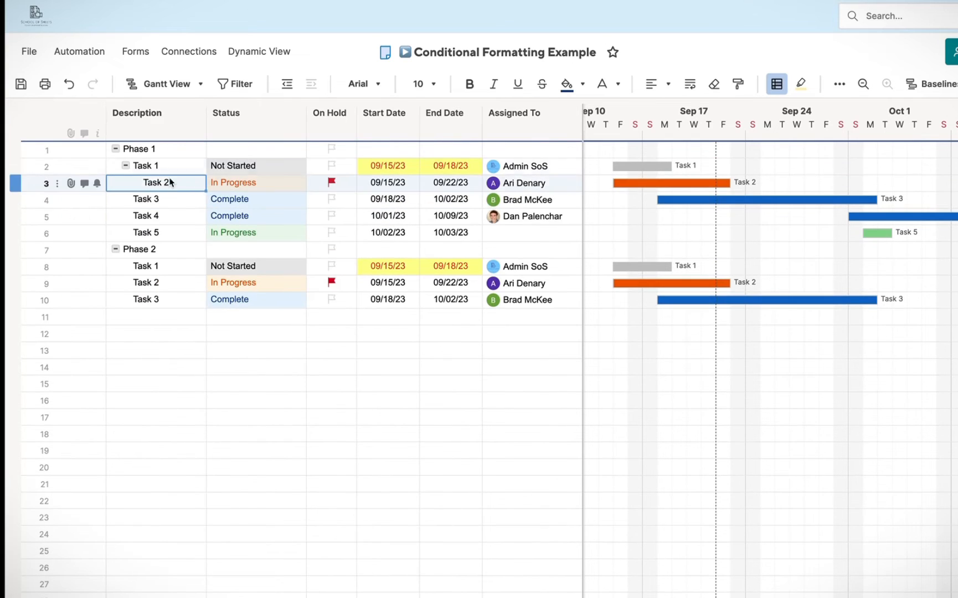
right_click(155, 134)
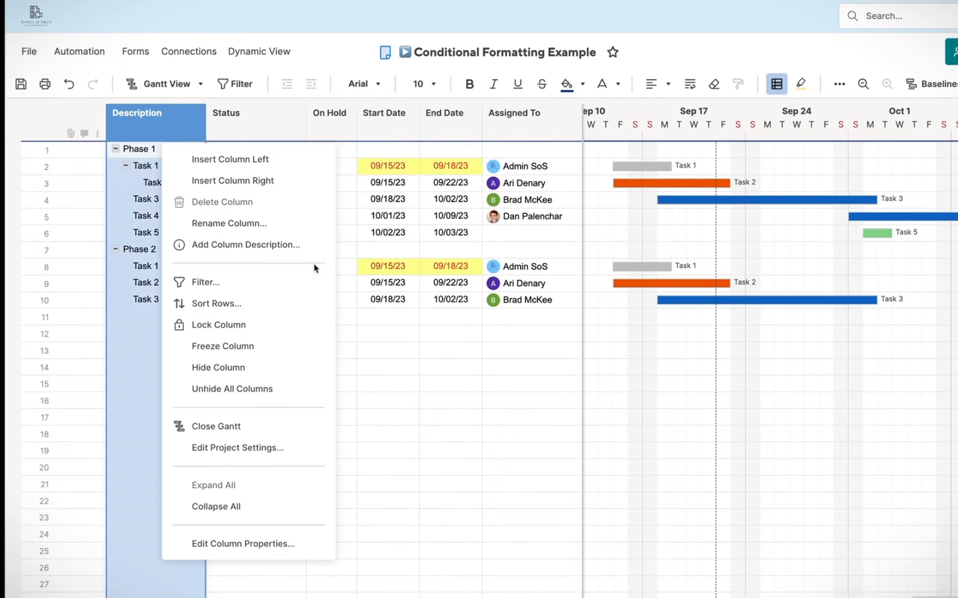
click(232, 348)
drag(666, 201, 750, 201)
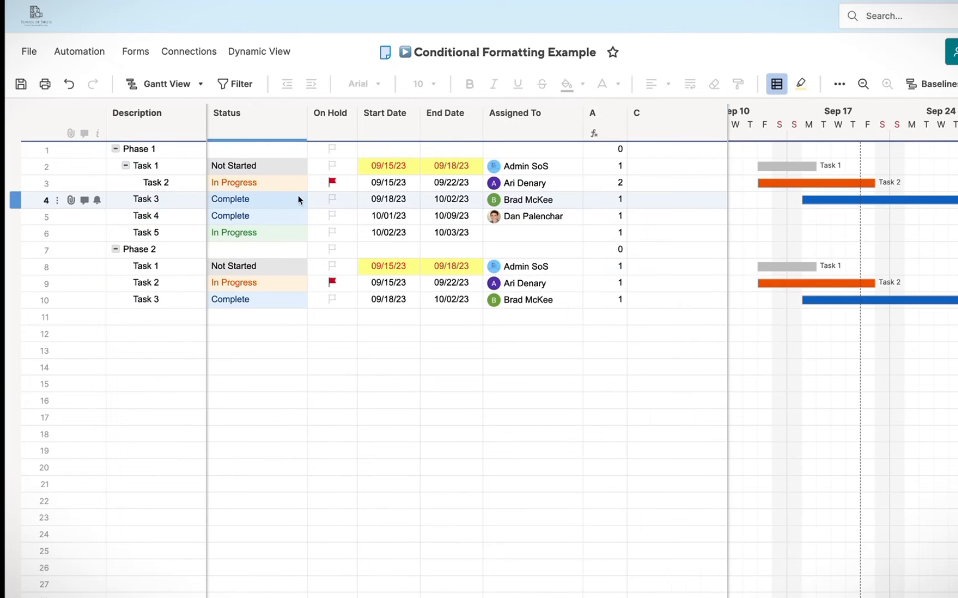
Outdent Task 2 of Phase 1 one level so it sits directly under Phase 1.
click(39, 188)
click(271, 185)
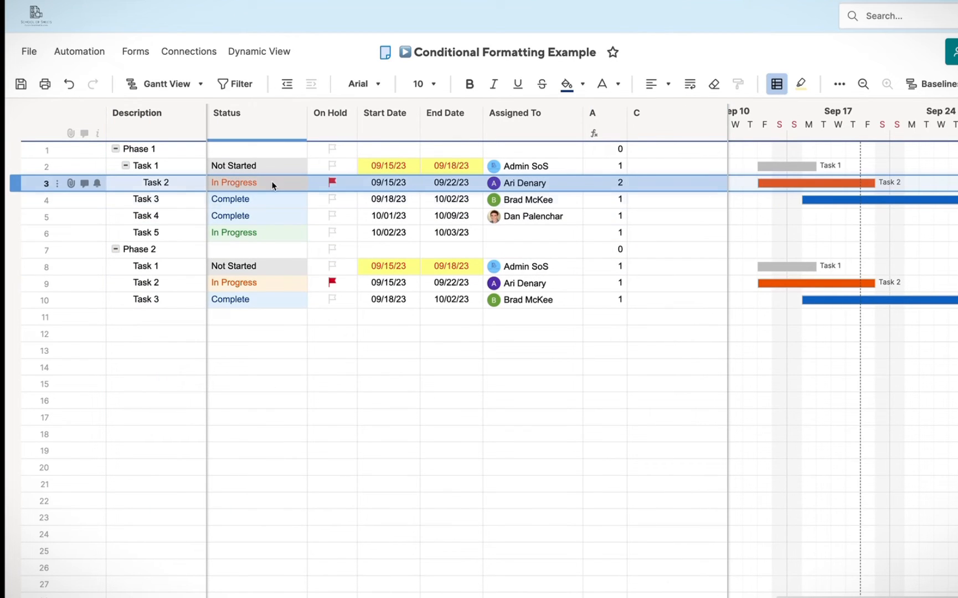
click(174, 182)
key(ctrl+bracketleft)
Enter a =COUNT(CHILDREN()) formula in the Phase 1 row of column C.
click(668, 145)
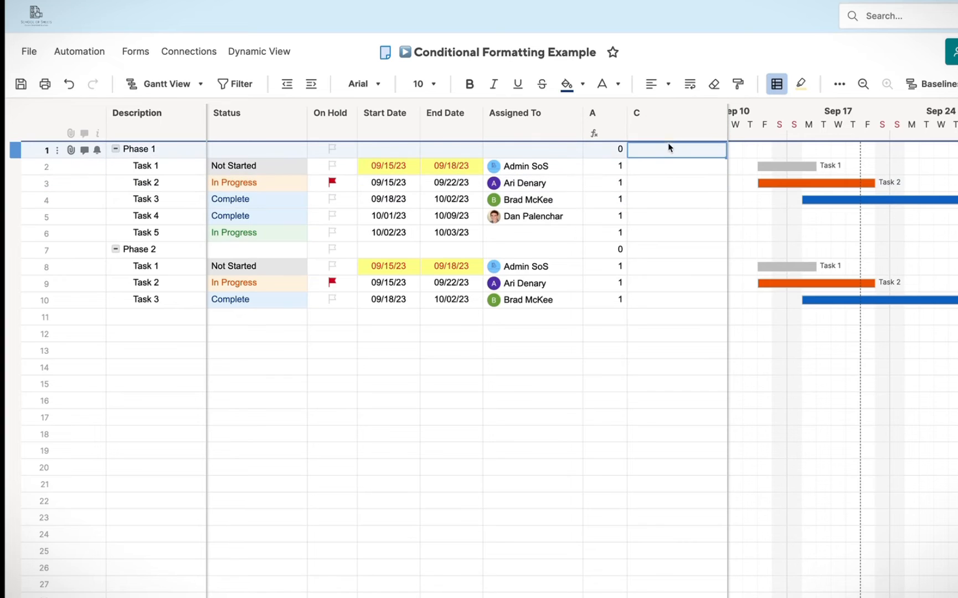
text(=count)
key(Return)
text(chi)
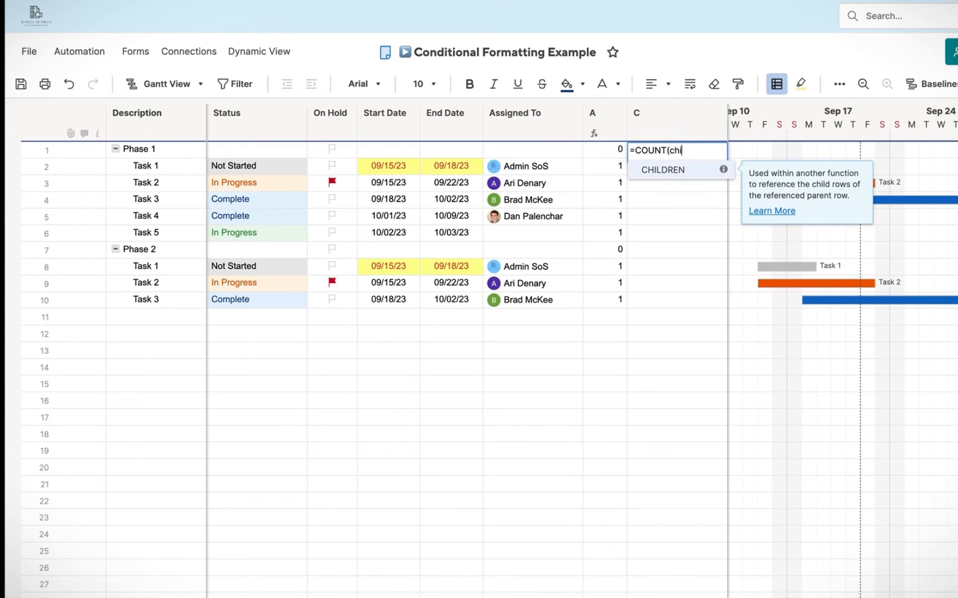
key(Return)
key(Return)
Convert the Phase 1 formula in column C to a column formula and narrow columns A and C together.
right_click(688, 146)
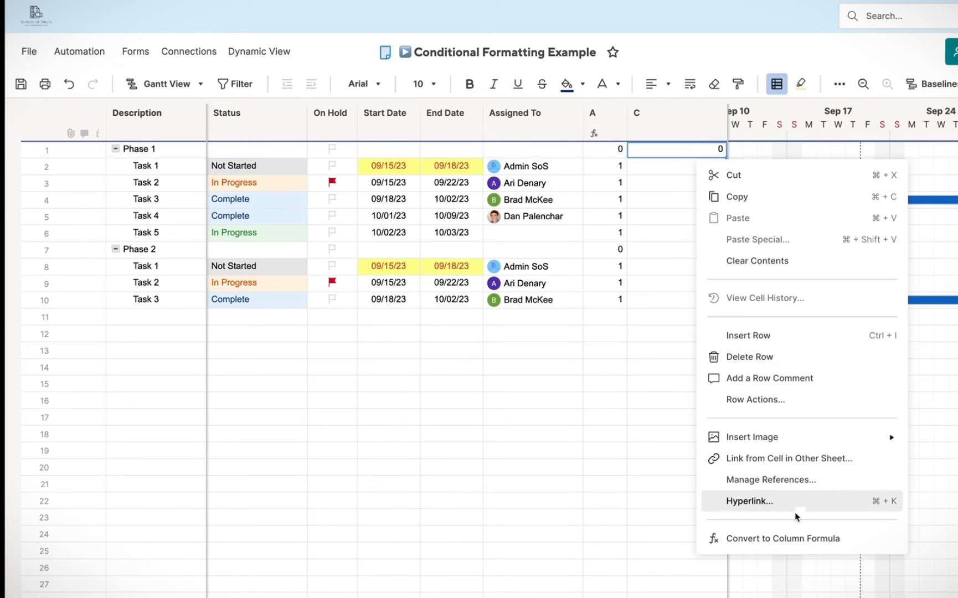
click(784, 536)
click(598, 115)
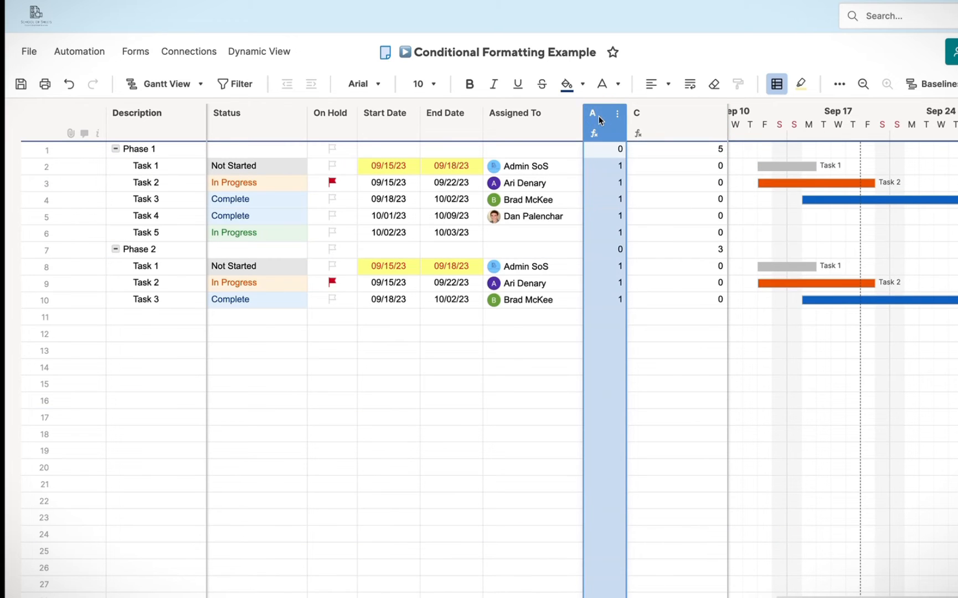
shift+click(637, 113)
drag(624, 123, 622, 123)
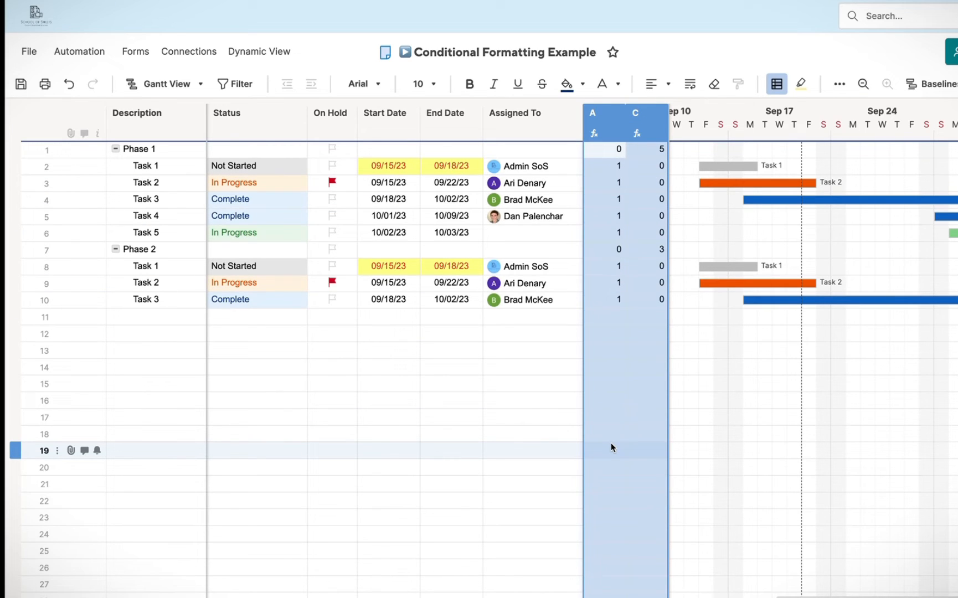
click(545, 432)
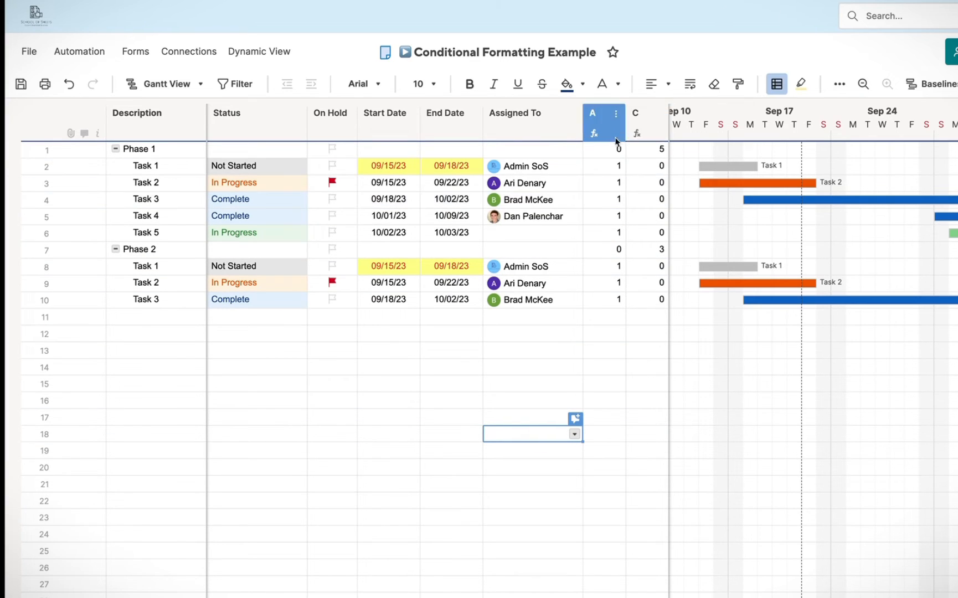
Add a new conditional formatting rule and move it to the first position in the rule list.
click(775, 86)
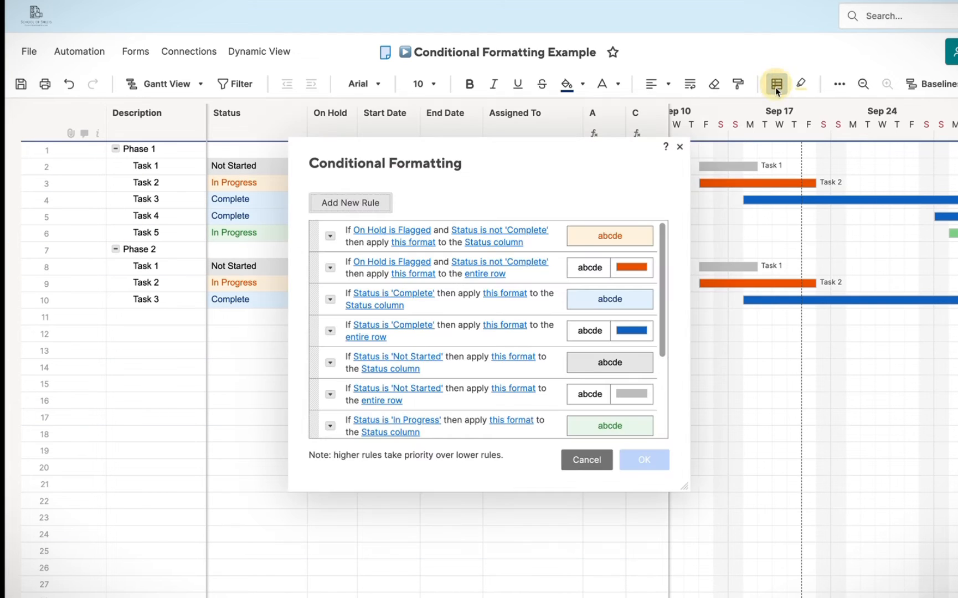
click(679, 147)
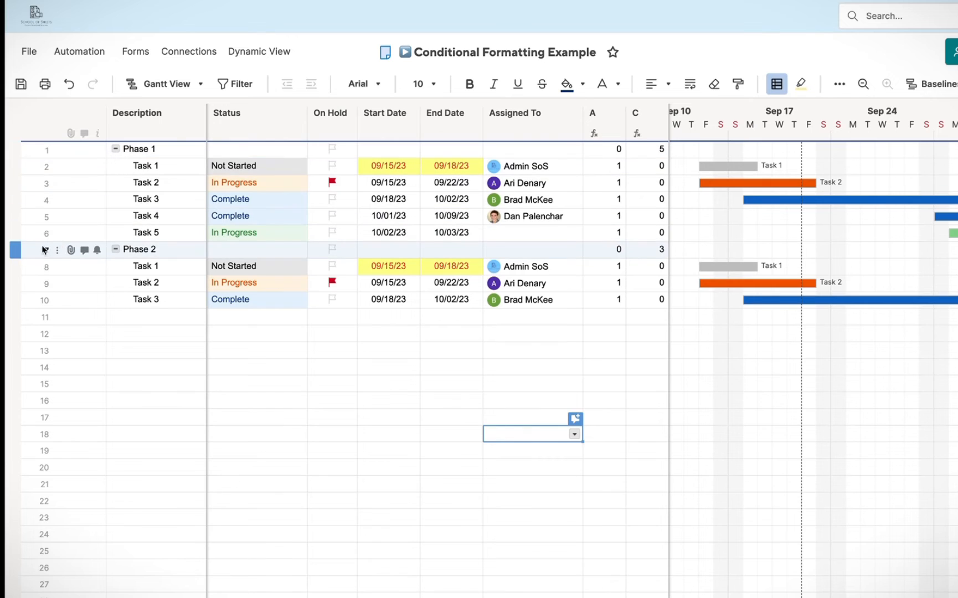
click(777, 88)
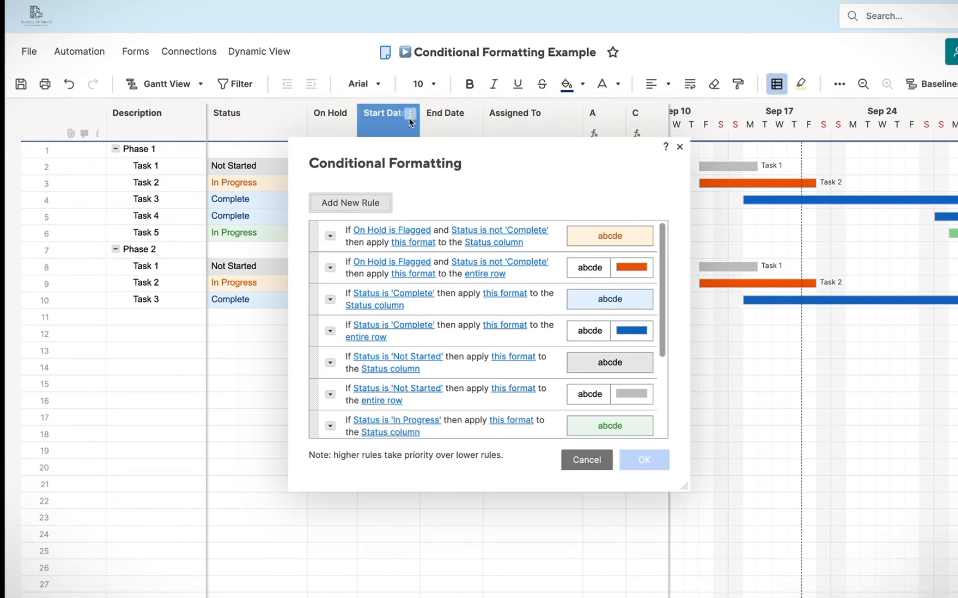
click(349, 204)
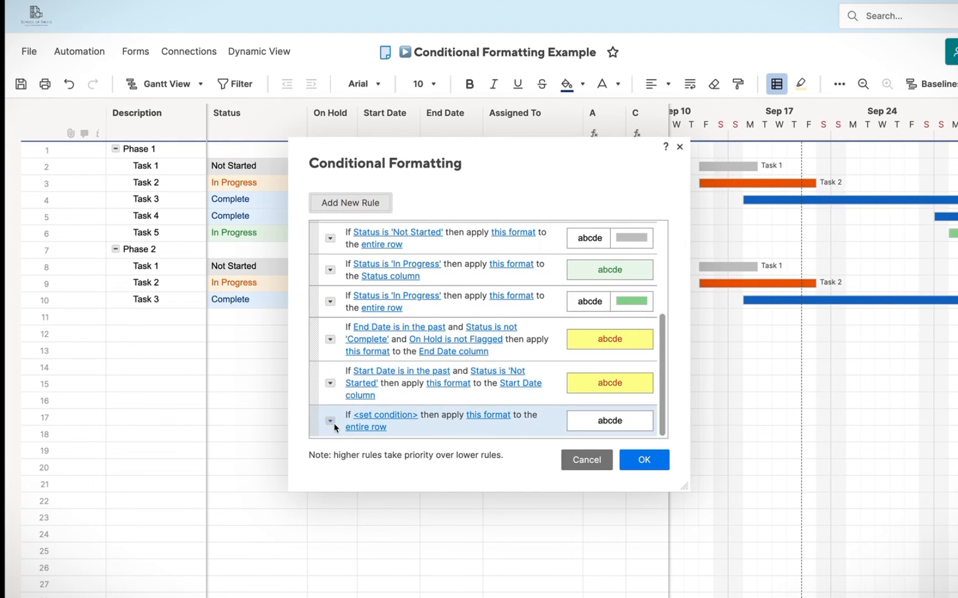
drag(314, 424, 332, 238)
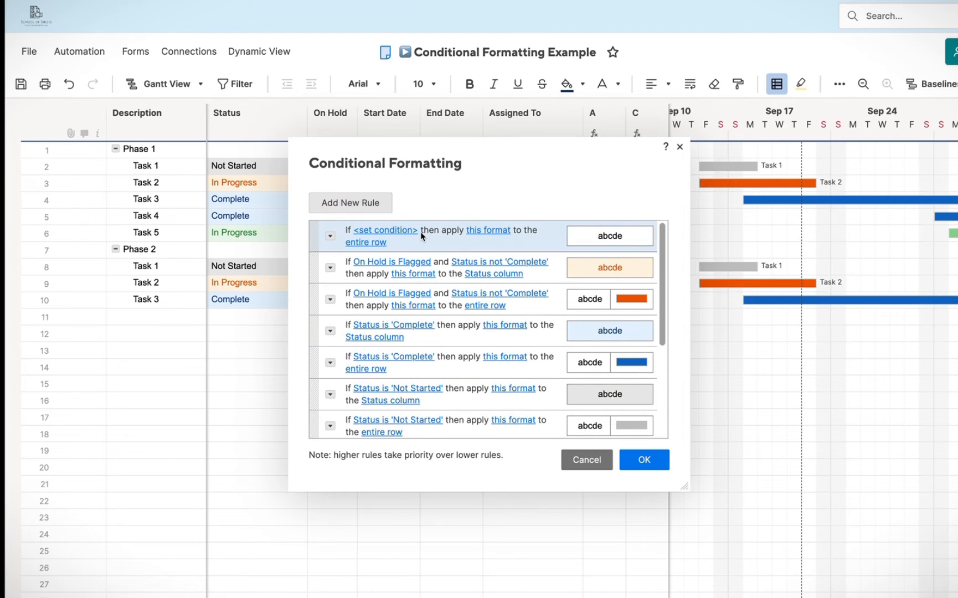
Set the new rule's condition to column A is 0.
click(403, 232)
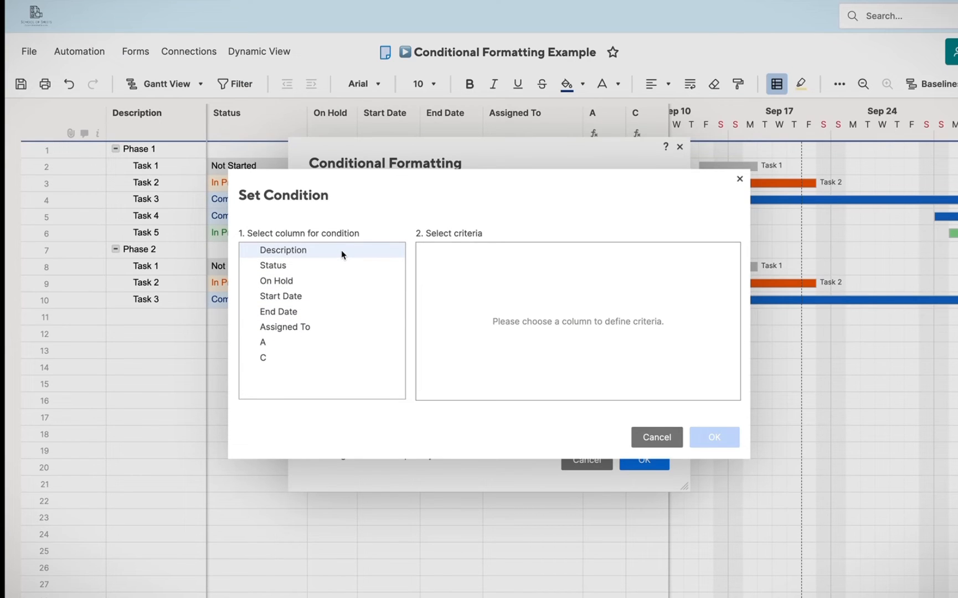
click(313, 343)
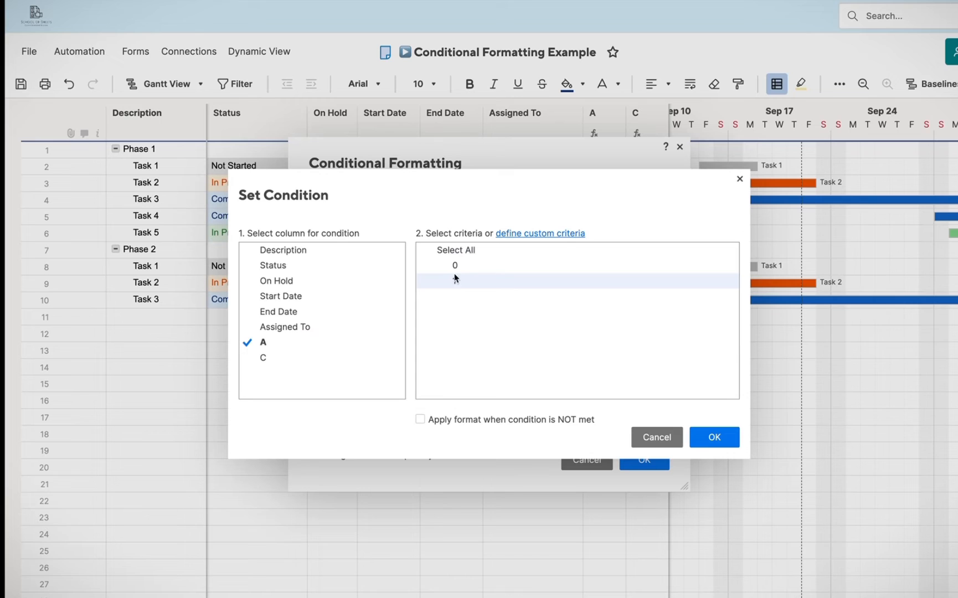
click(490, 263)
click(725, 440)
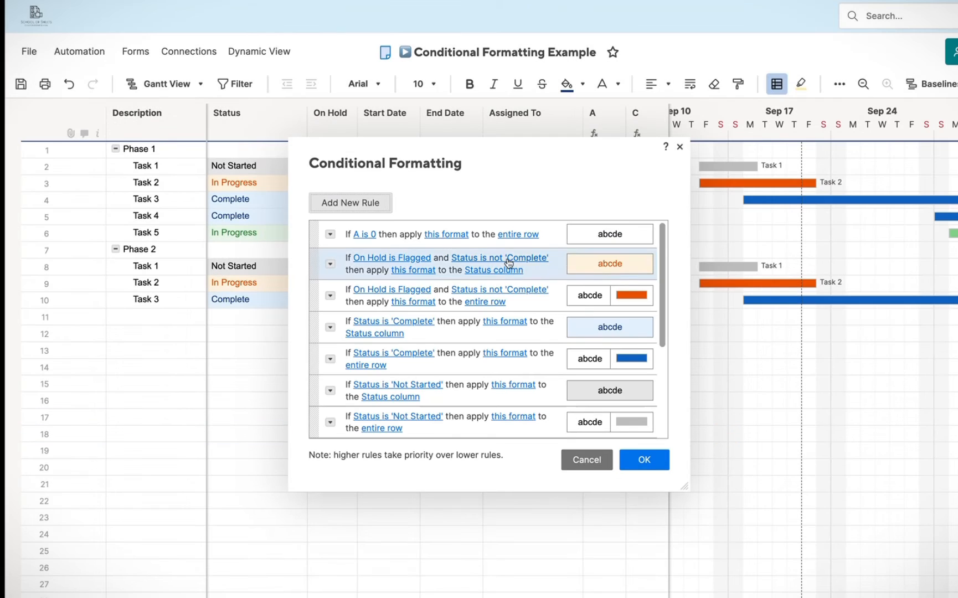
Format the "A is 0" rule with a dark blue background, white text and font size 12, and apply the rules.
click(446, 233)
click(480, 351)
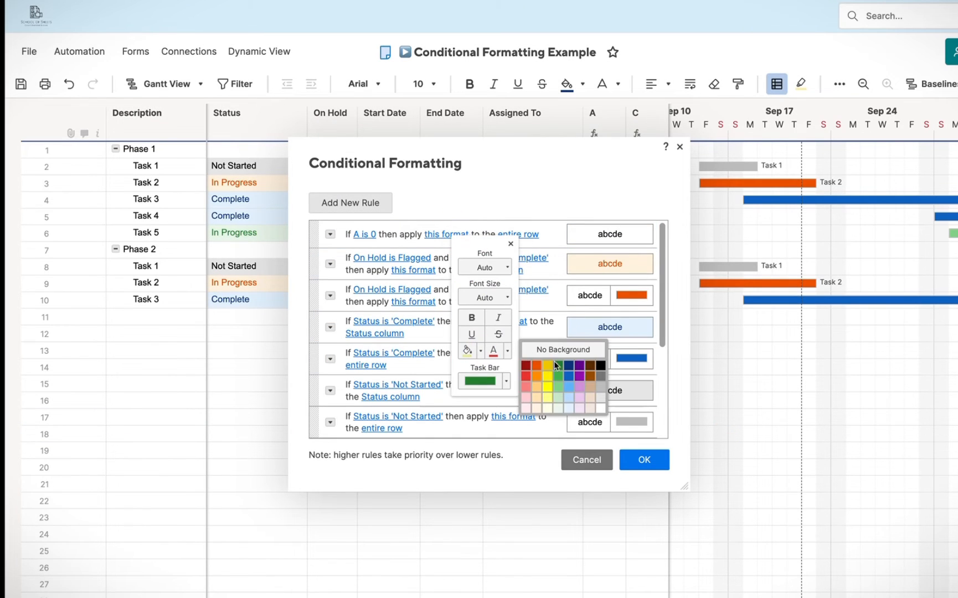
click(568, 366)
click(507, 352)
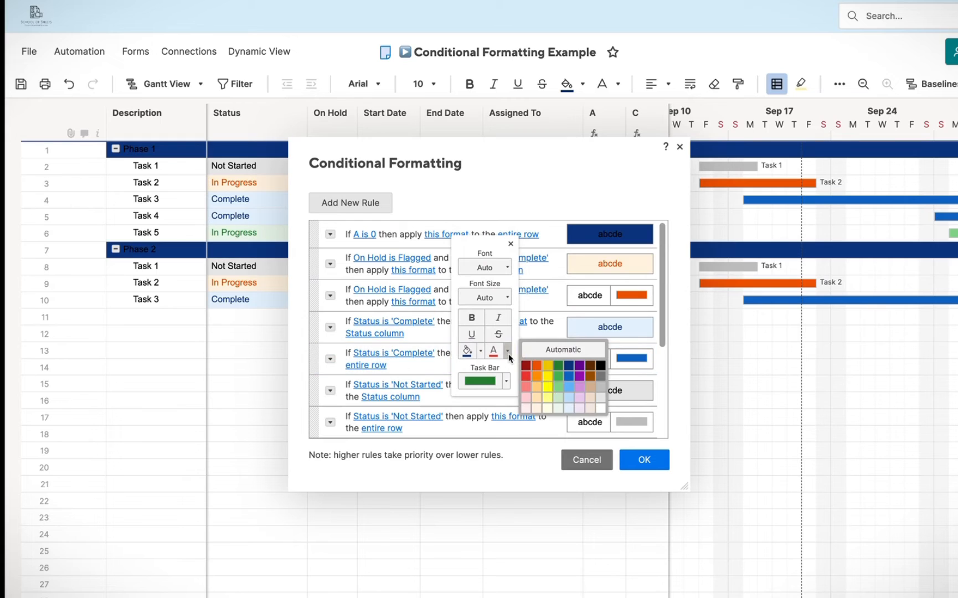
click(600, 408)
click(497, 298)
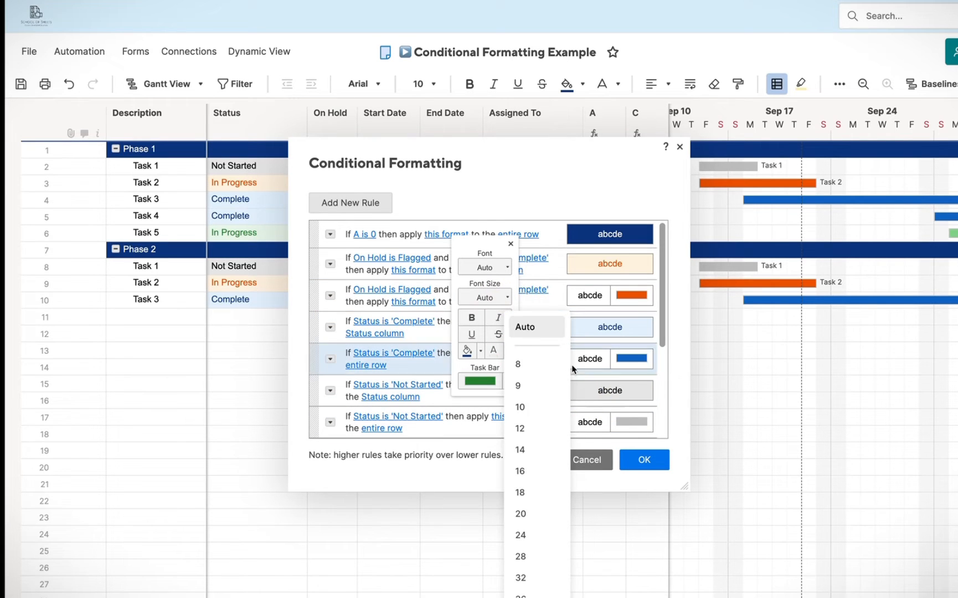
click(533, 427)
click(645, 459)
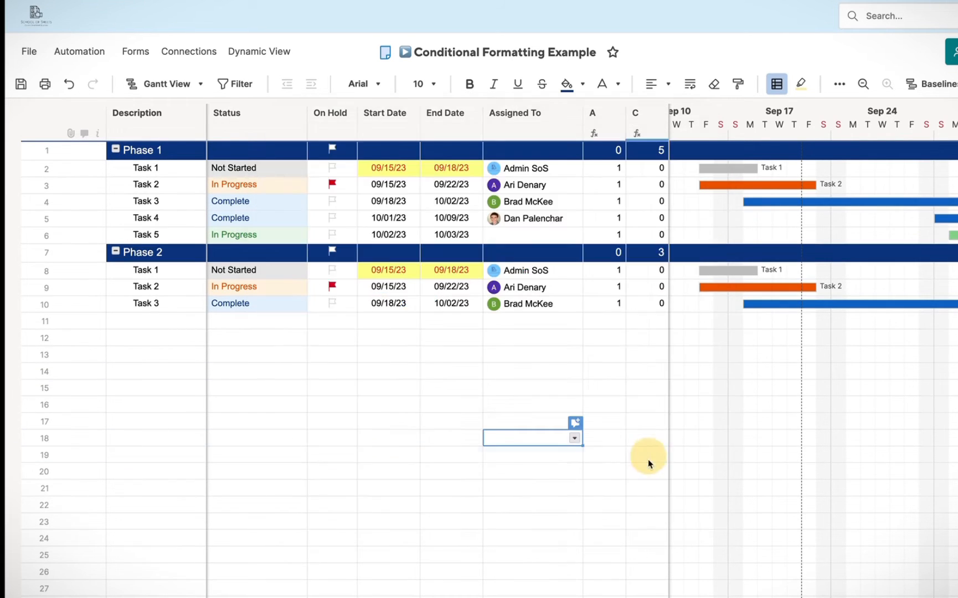
click(488, 477)
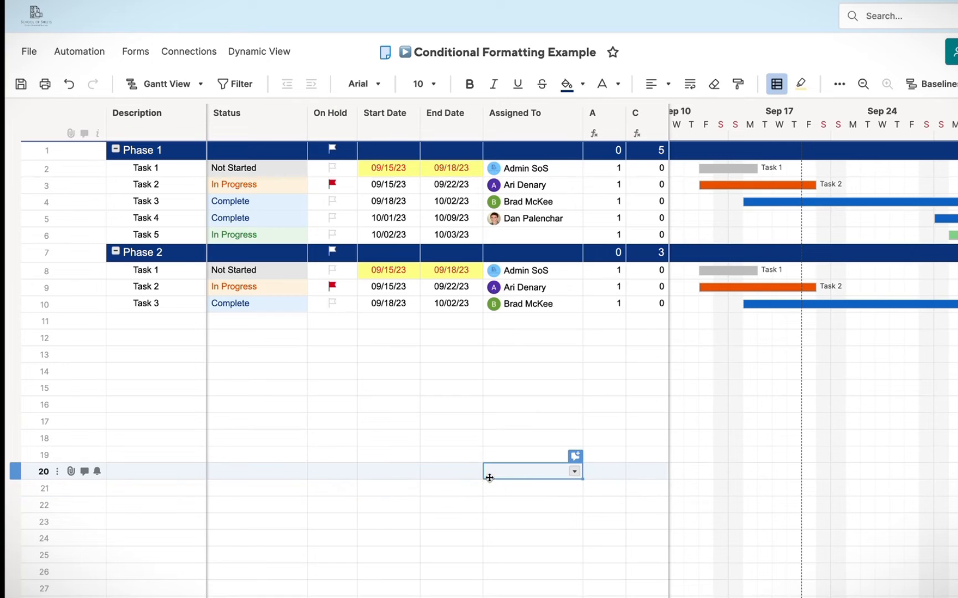
Replace the On Hold flags of the Phase 1 and Phase 2 rows with "-", allowing the restricted column change.
click(316, 147)
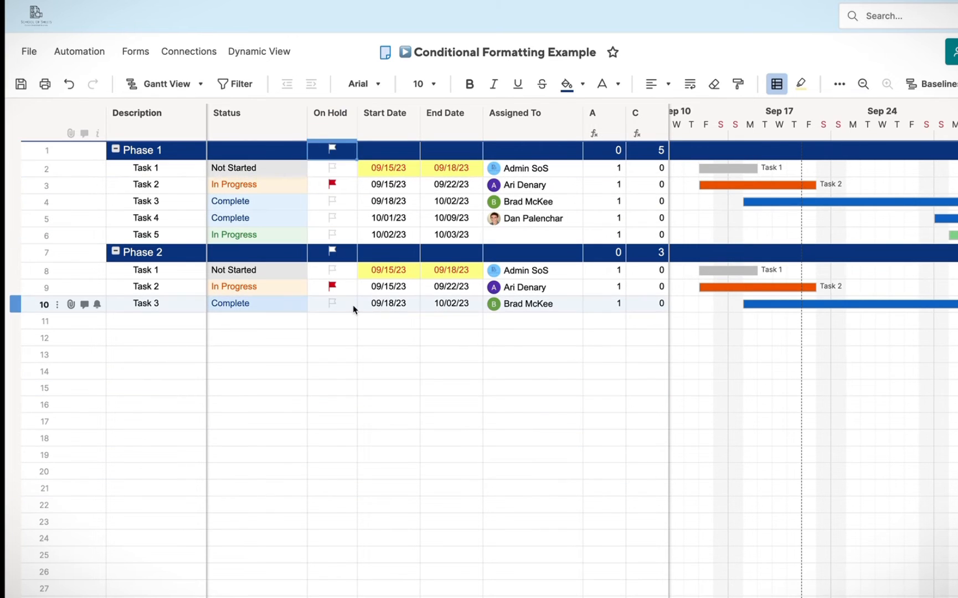
text(-\)
key(Return)
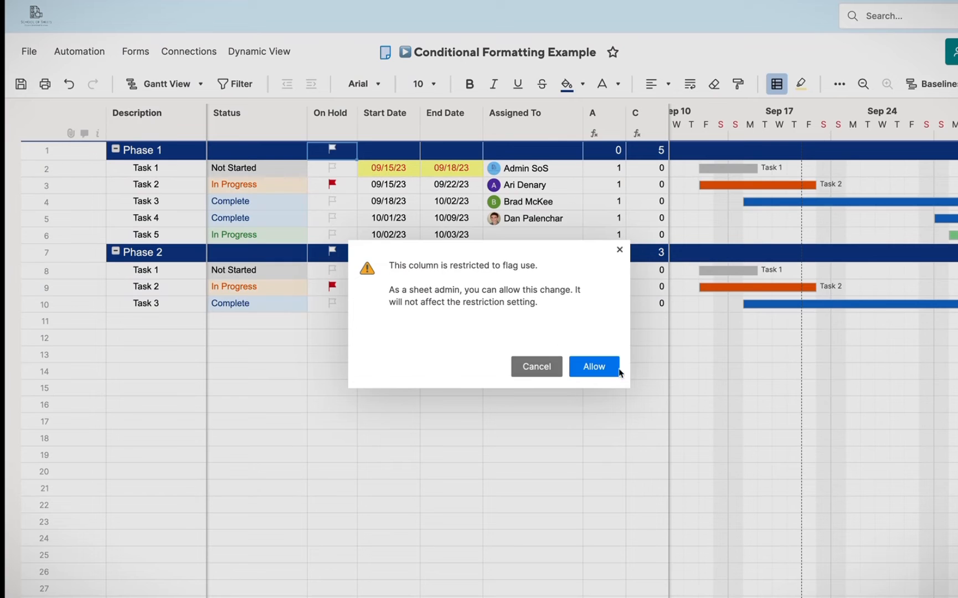
click(618, 371)
click(322, 259)
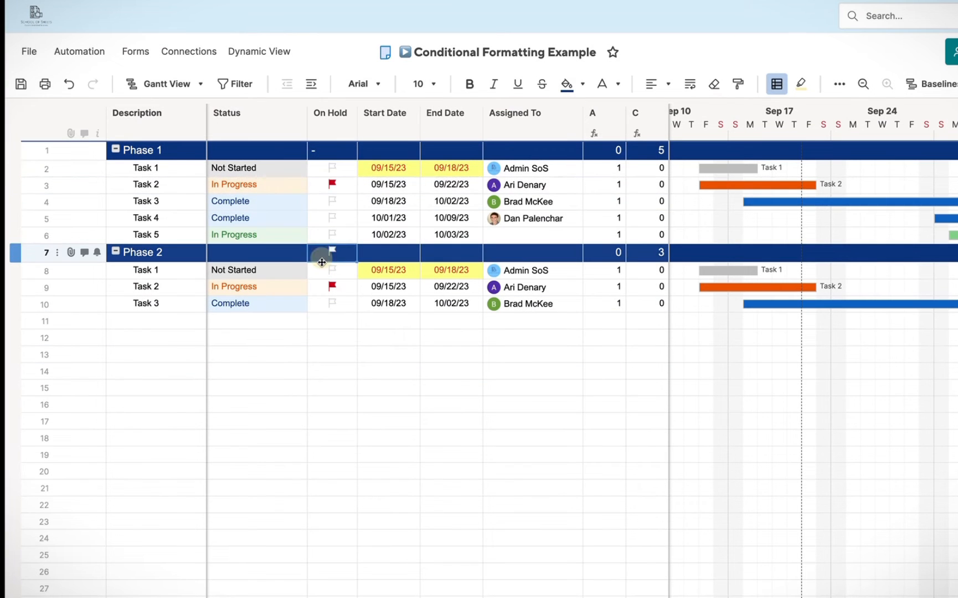
text(-)
click(586, 217)
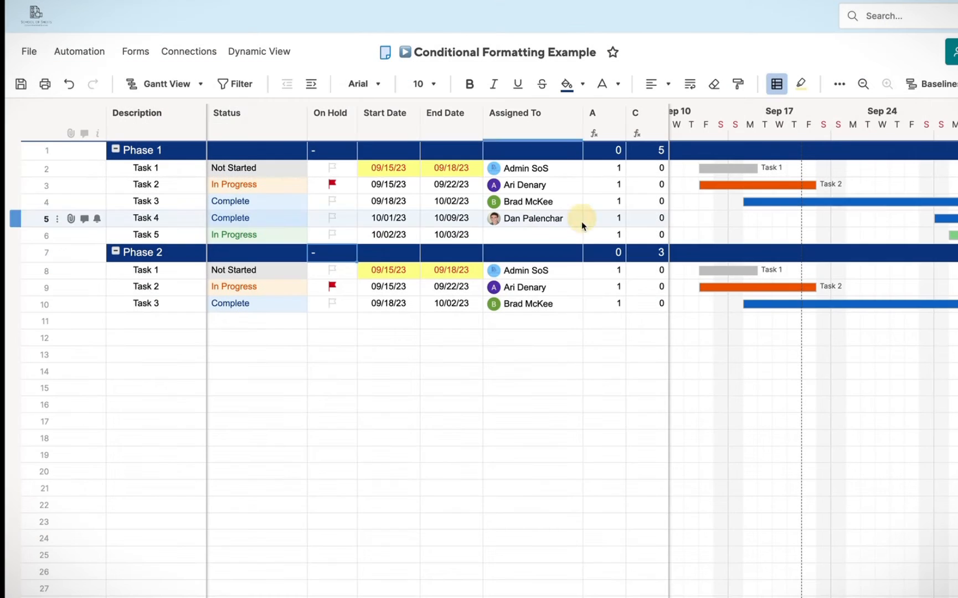
Center-align the On Hold column horizontally.
click(342, 118)
click(659, 84)
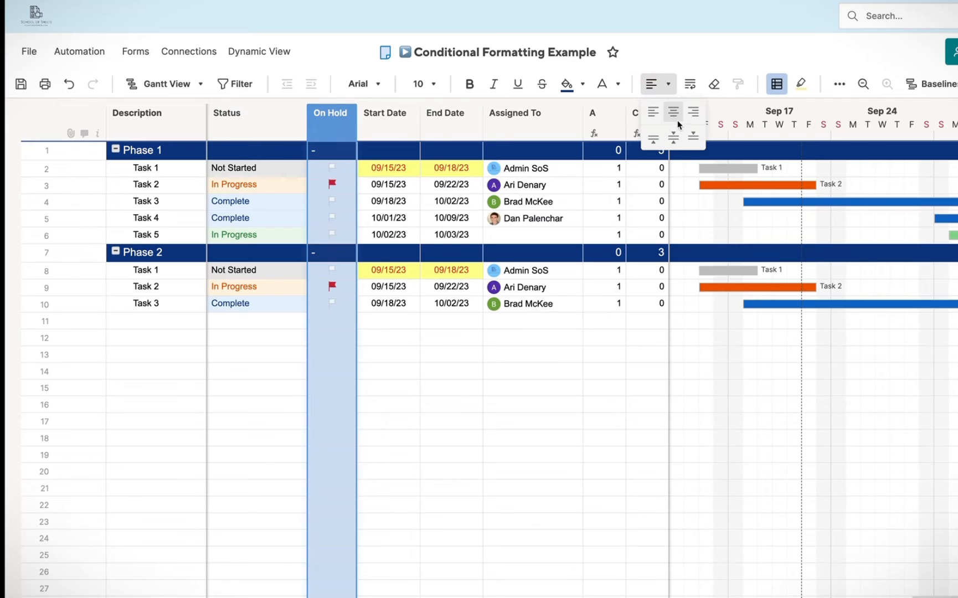
click(672, 112)
click(564, 371)
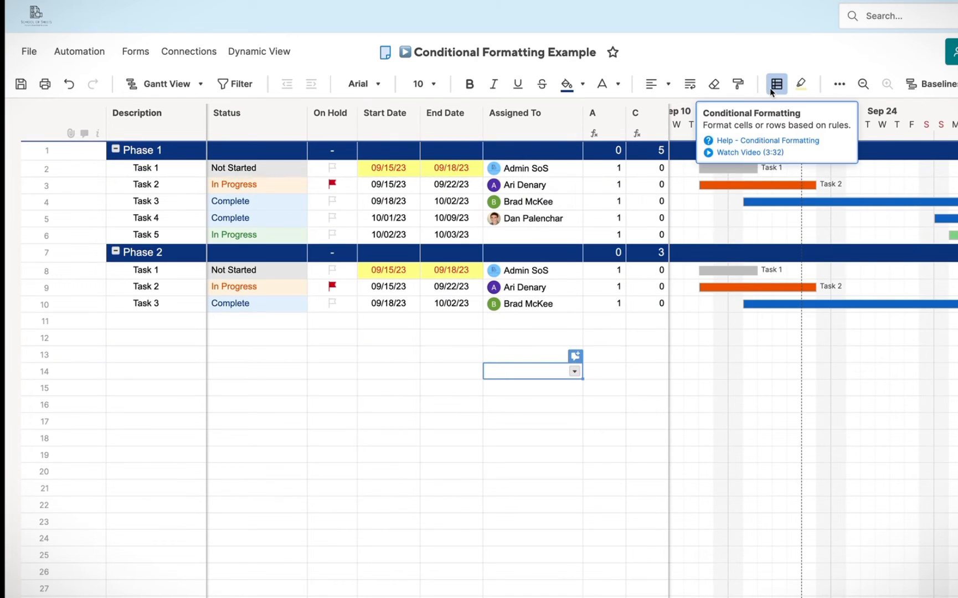
click(484, 492)
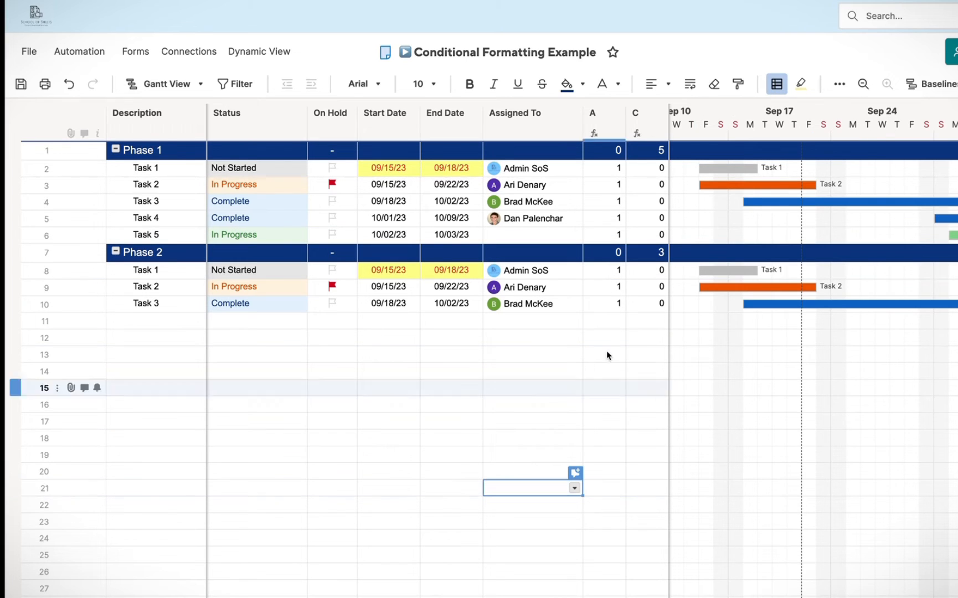
Clone the "A is 0" conditional formatting rule.
click(775, 83)
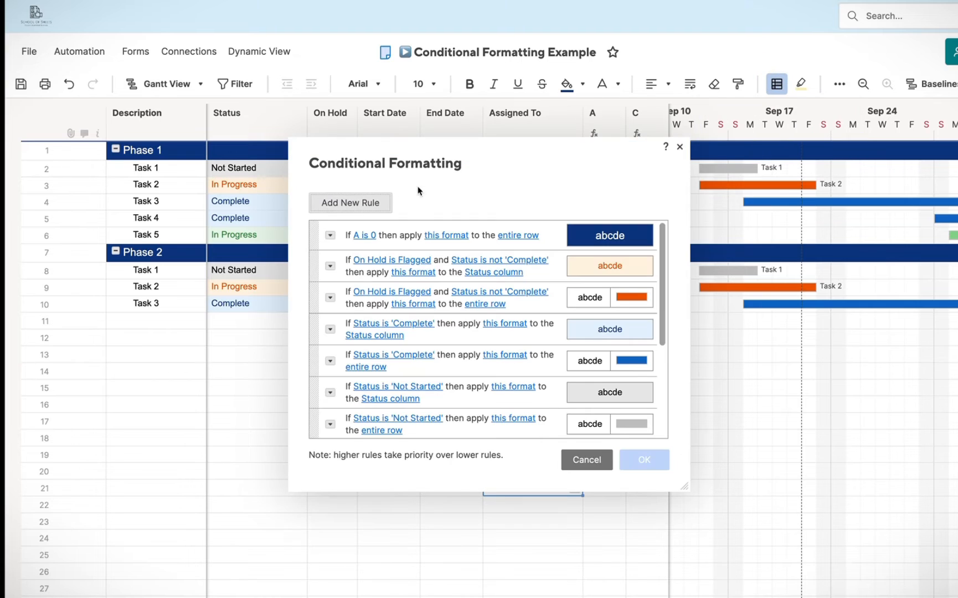
click(331, 235)
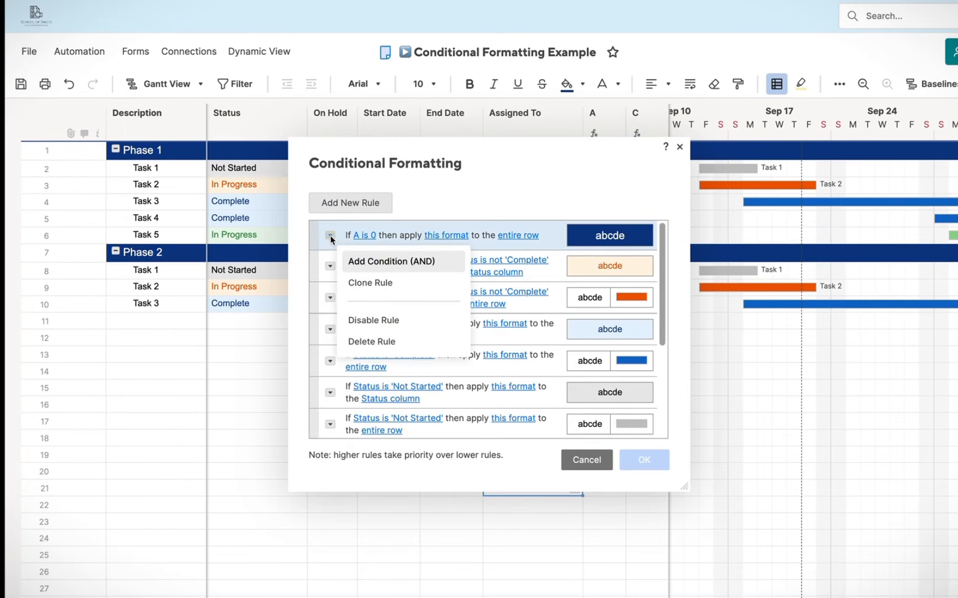
click(366, 274)
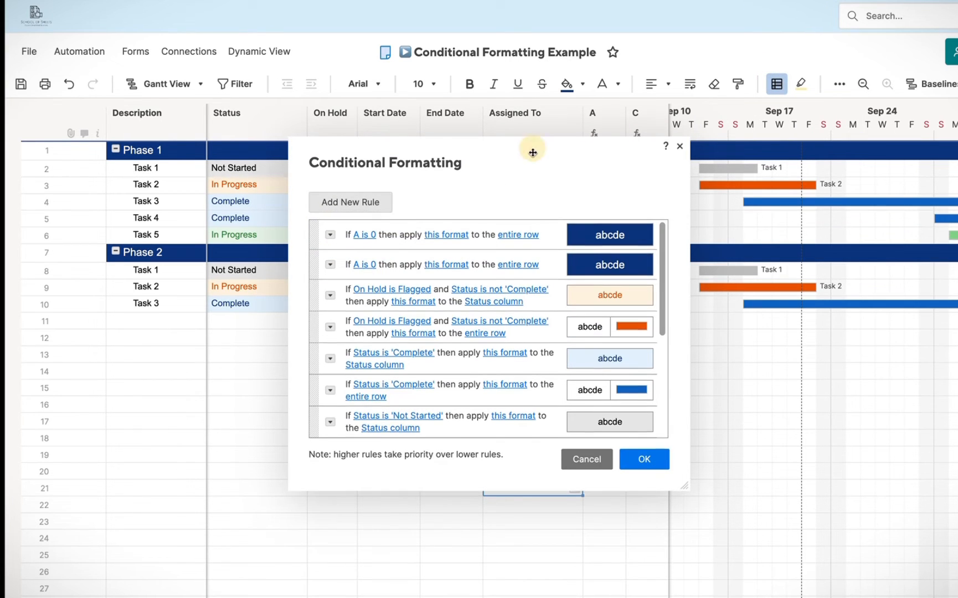
Set the font color of the first "A is 0" conditional formatting rule to dark blue, matching its background.
drag(531, 150, 553, 231)
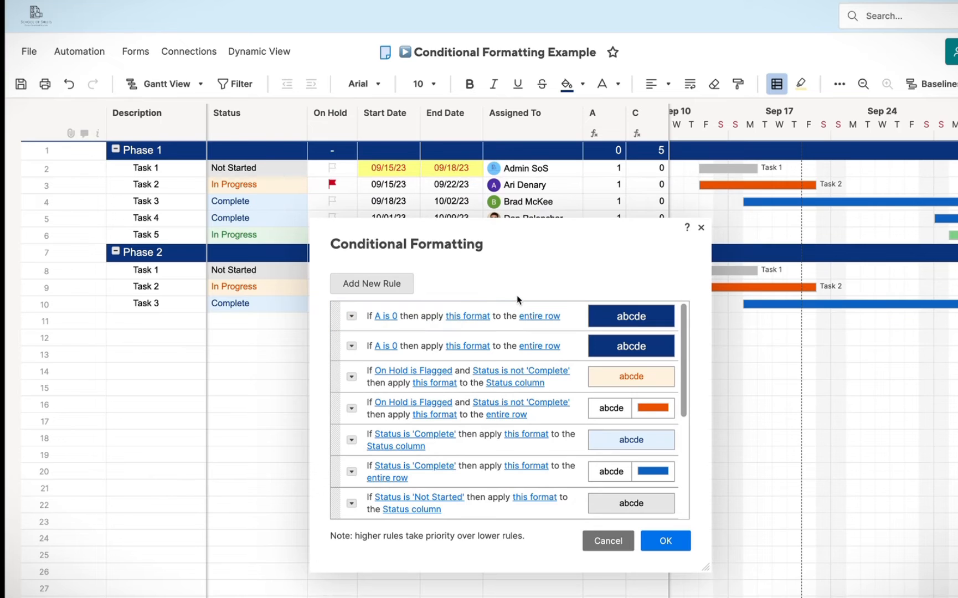
click(479, 317)
click(542, 436)
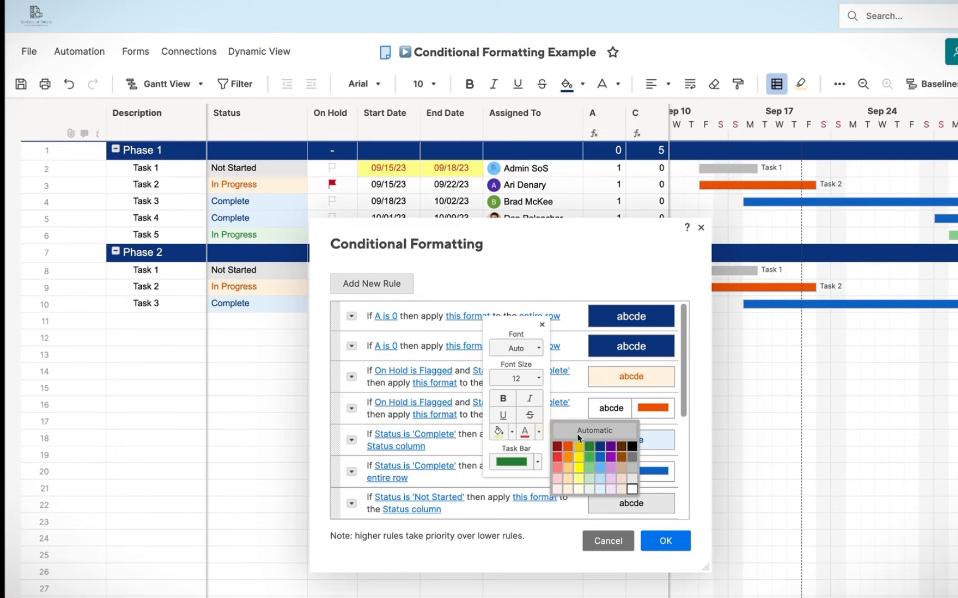
click(600, 447)
Limit the first "A is 0" rule to the On Hold column and apply the rules.
click(557, 316)
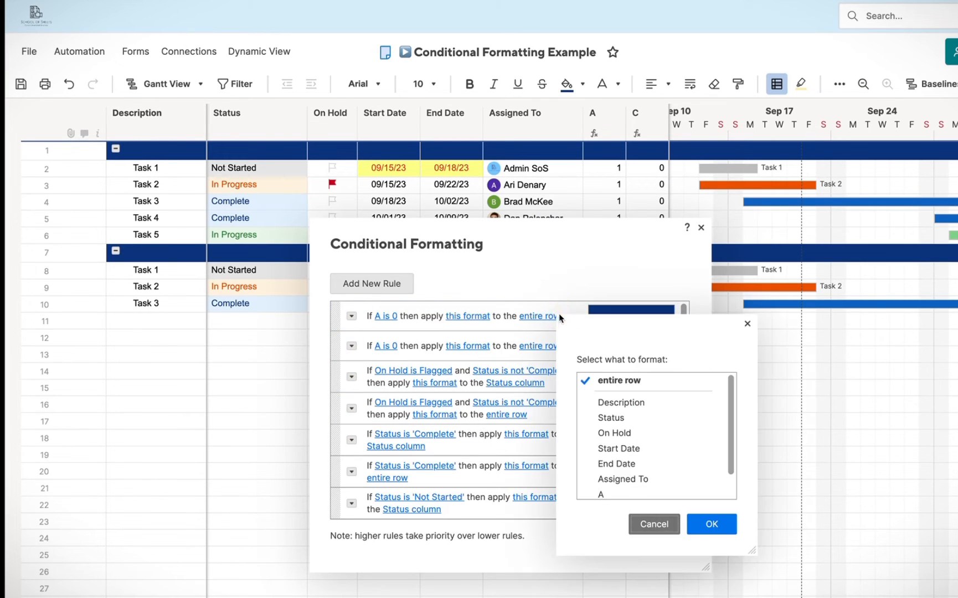
scroll(635, 425, down, 1)
click(614, 406)
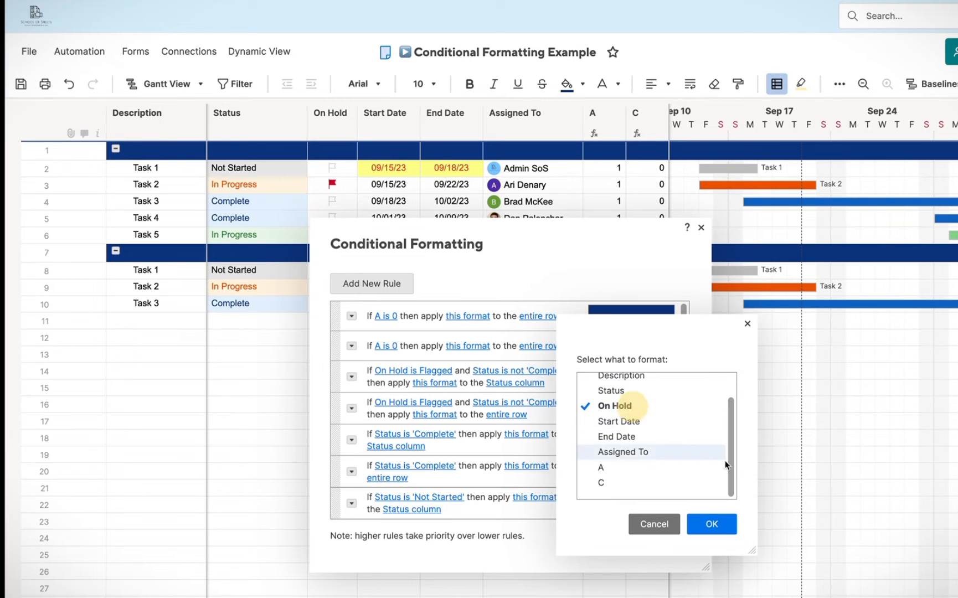
click(711, 524)
click(675, 540)
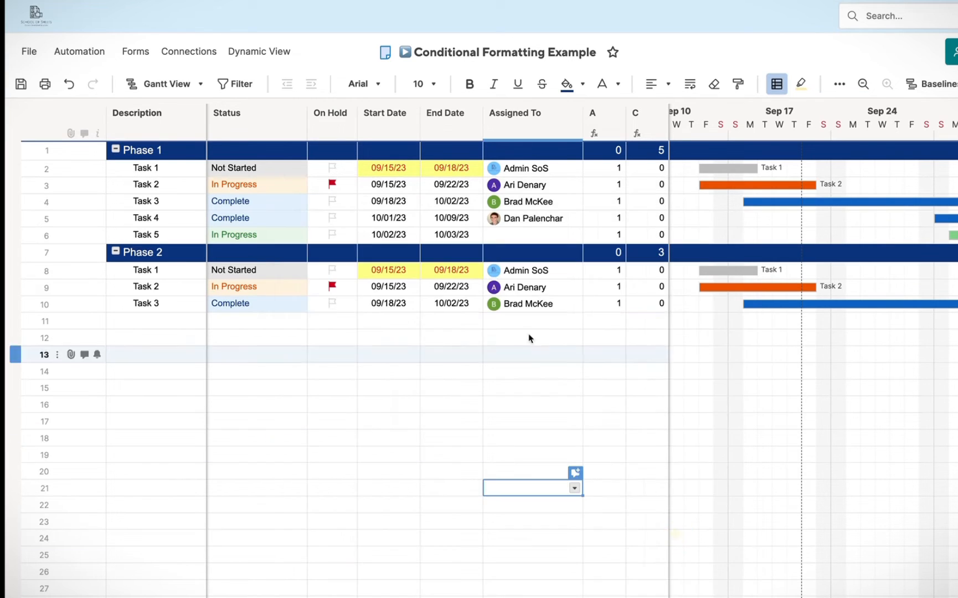
Open the Phase 1 row's On Hold cell and leave it, allowing the restricted column change.
click(341, 154)
click(355, 397)
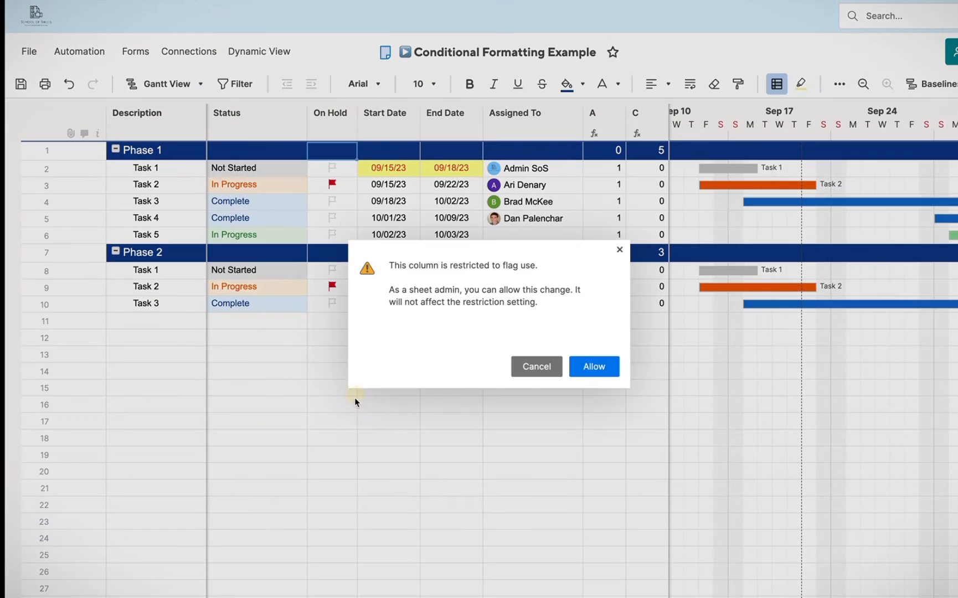
click(593, 366)
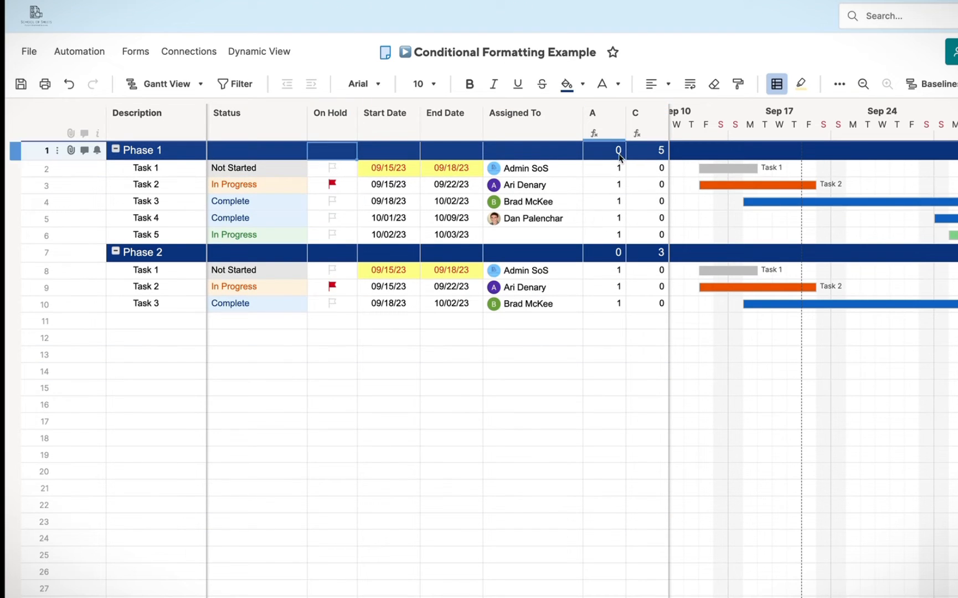
Clone the entire-row "A is 0" conditional formatting rule and move the copy to the top of the rule list.
click(608, 132)
shift+click(645, 122)
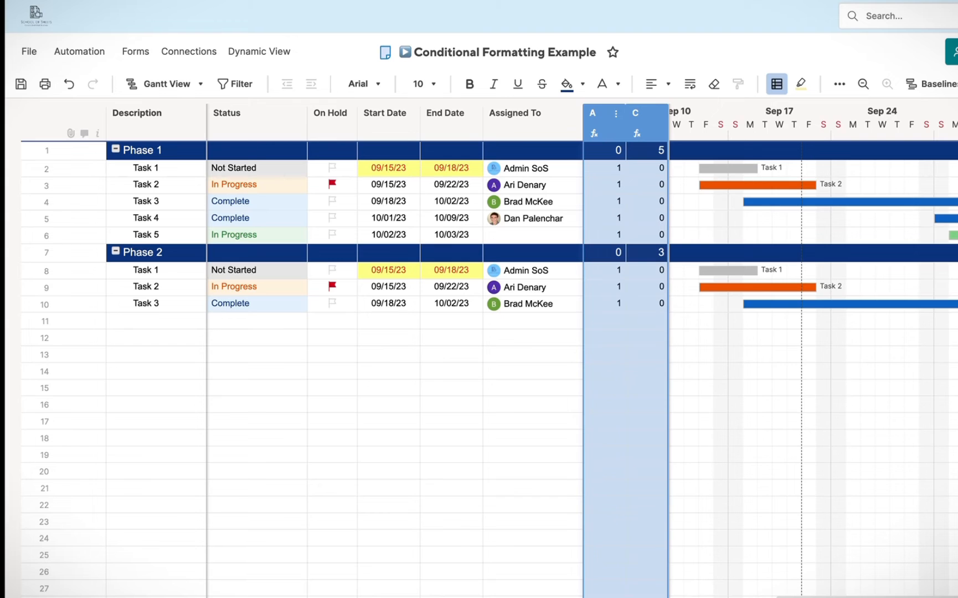
click(777, 86)
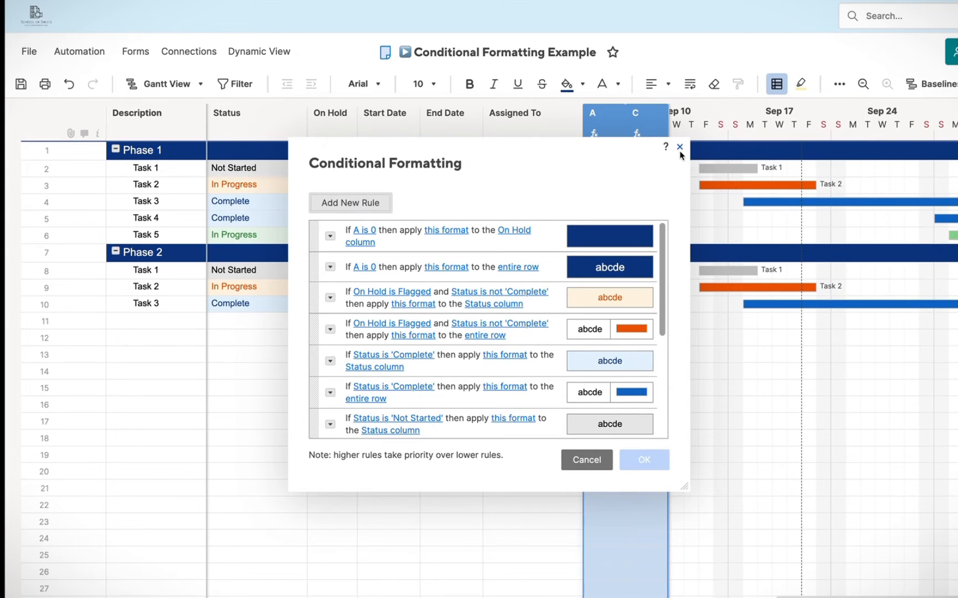
click(680, 147)
click(777, 84)
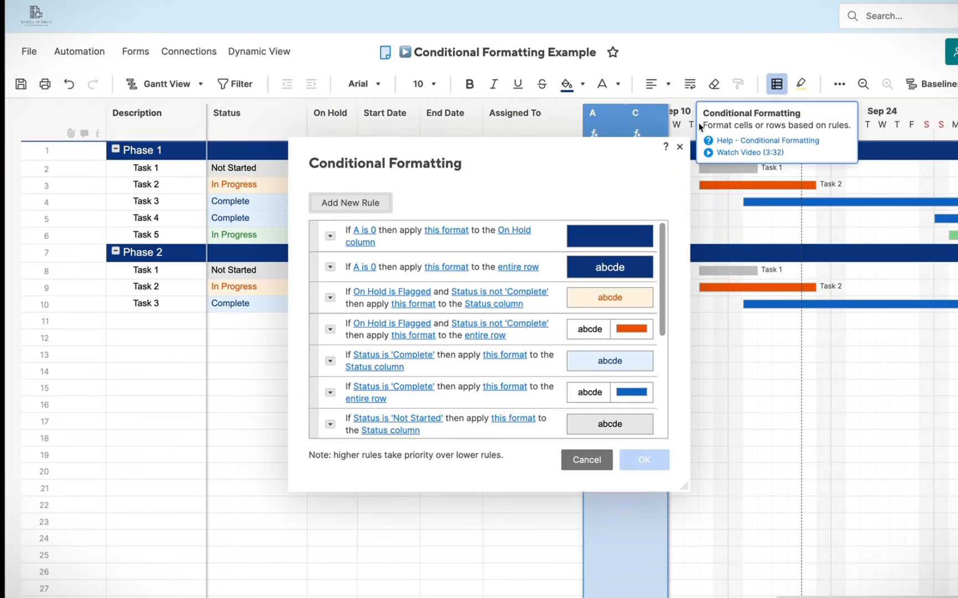
click(331, 267)
click(387, 313)
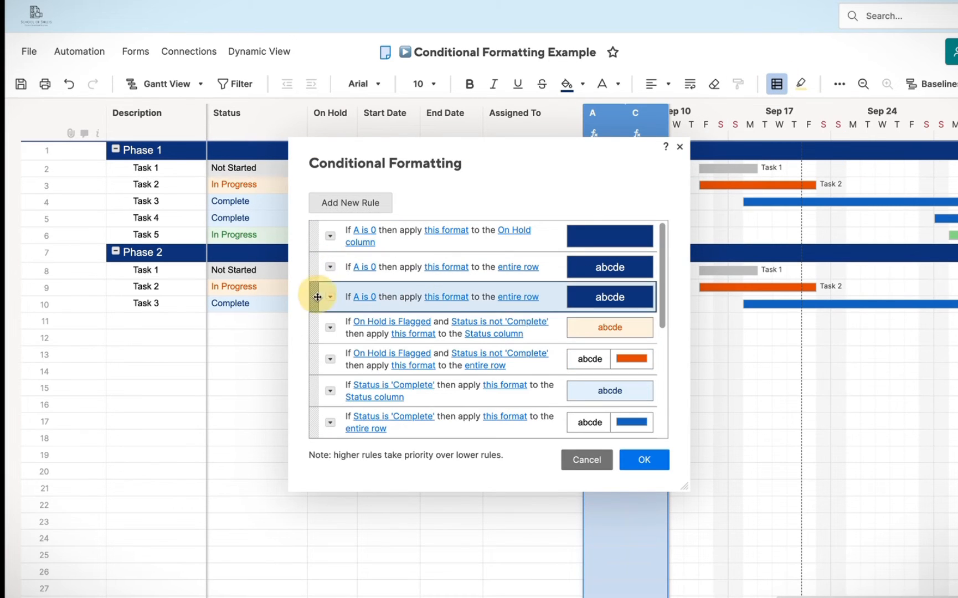
drag(317, 297, 320, 232)
Set the background color of the topmost "A is 0" rule to dark red.
click(428, 235)
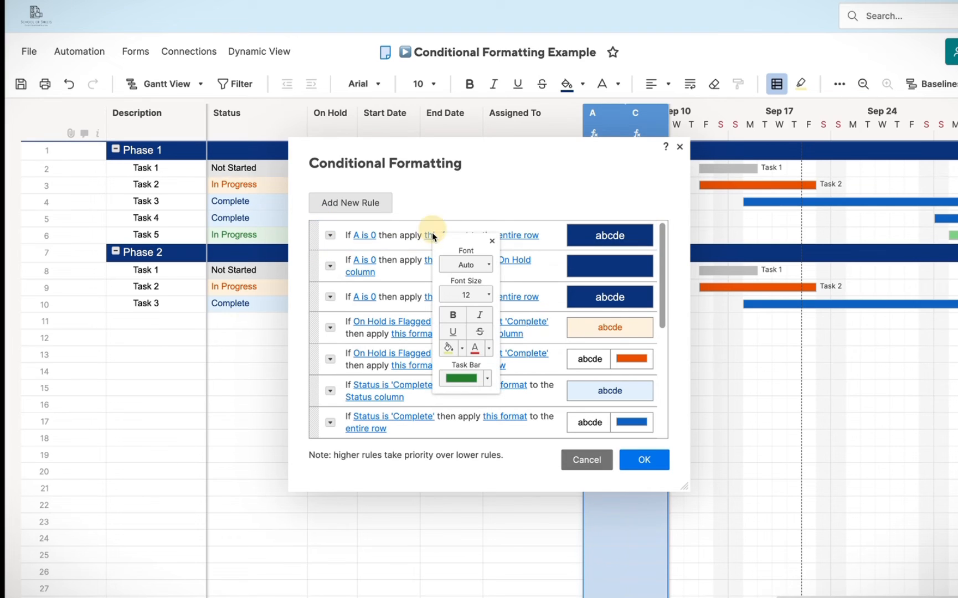
click(459, 352)
click(509, 363)
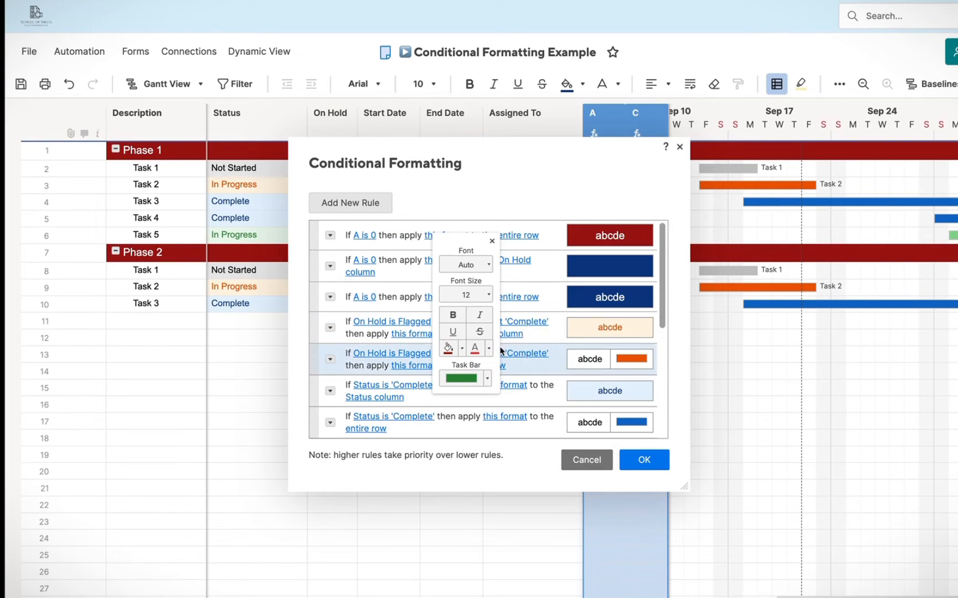
Limit the dark red "A is 0" rule to the A and C columns.
click(520, 237)
scroll(560, 325, down, 1)
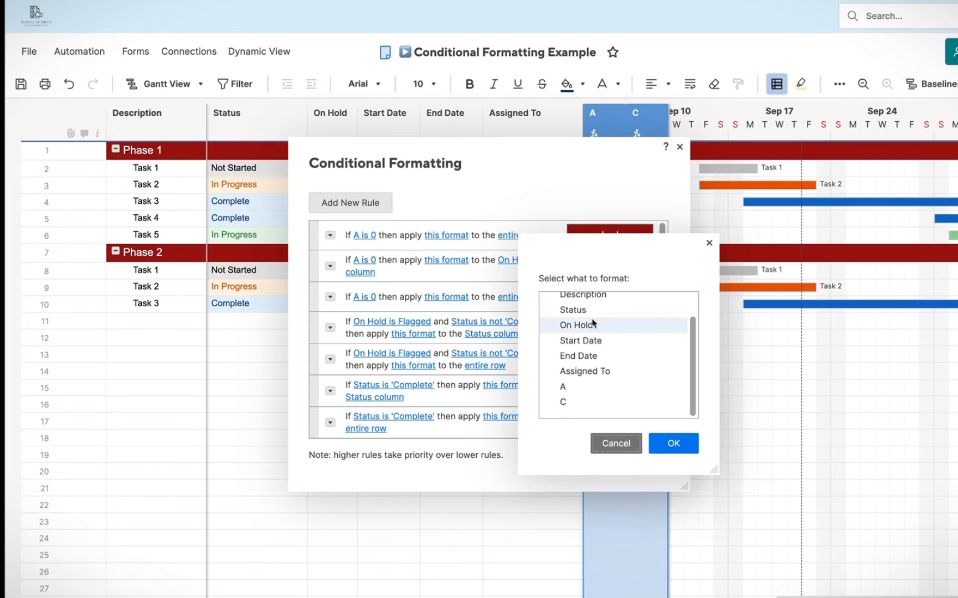
click(593, 390)
click(600, 400)
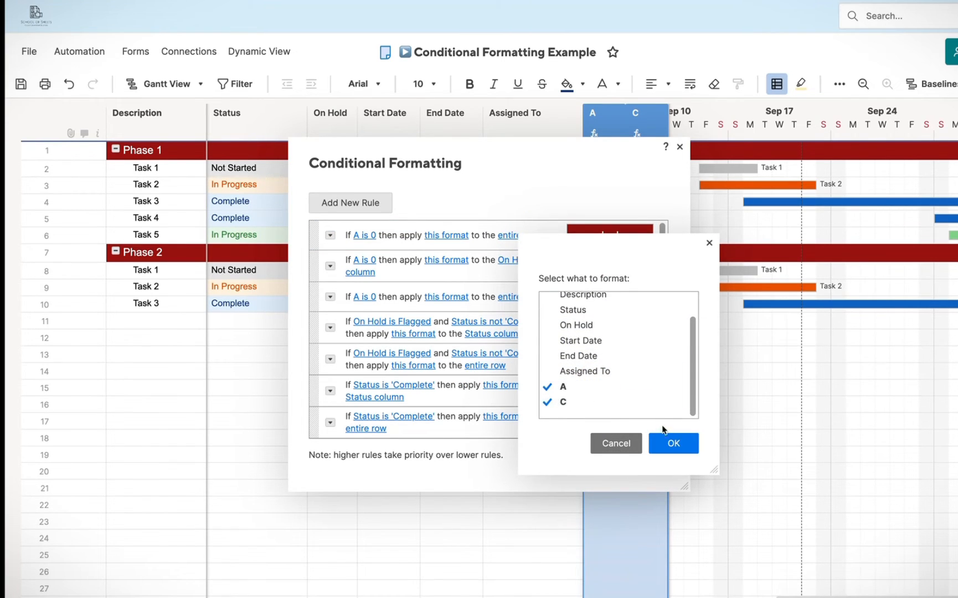
click(665, 437)
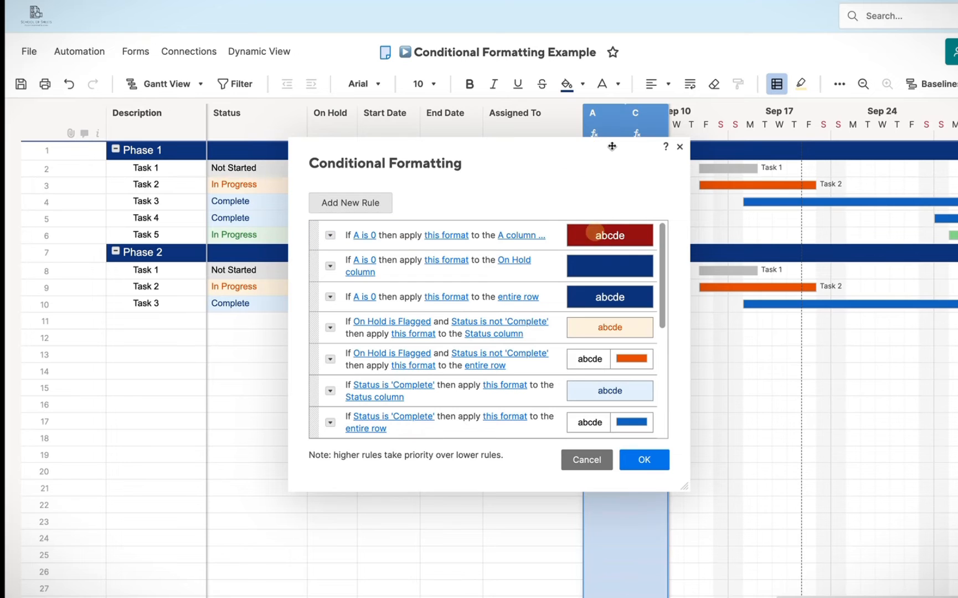
drag(609, 146, 637, 237)
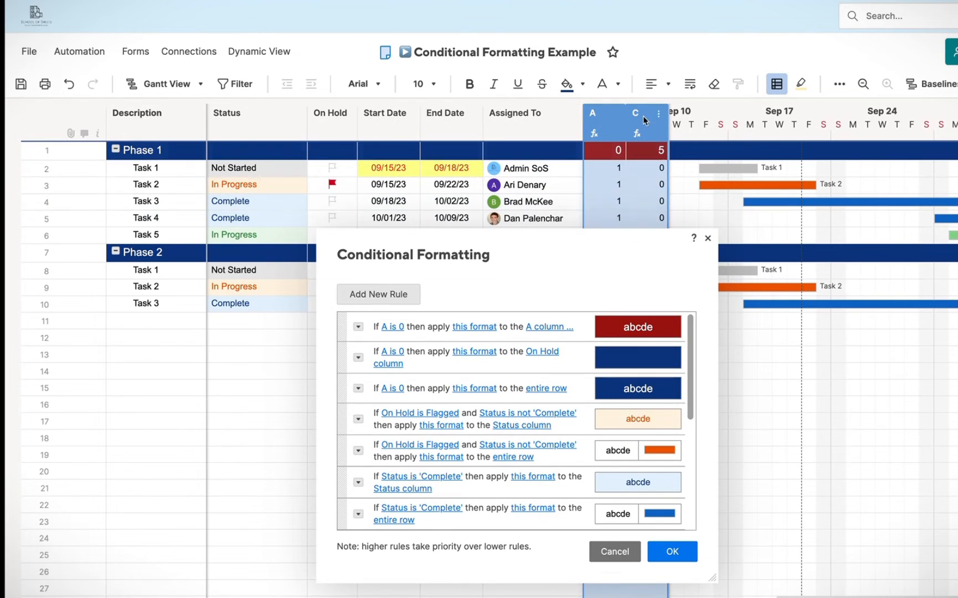
Clone the dark red rule and invert the copy's condition so it applies when A is not 0.
click(358, 327)
click(391, 373)
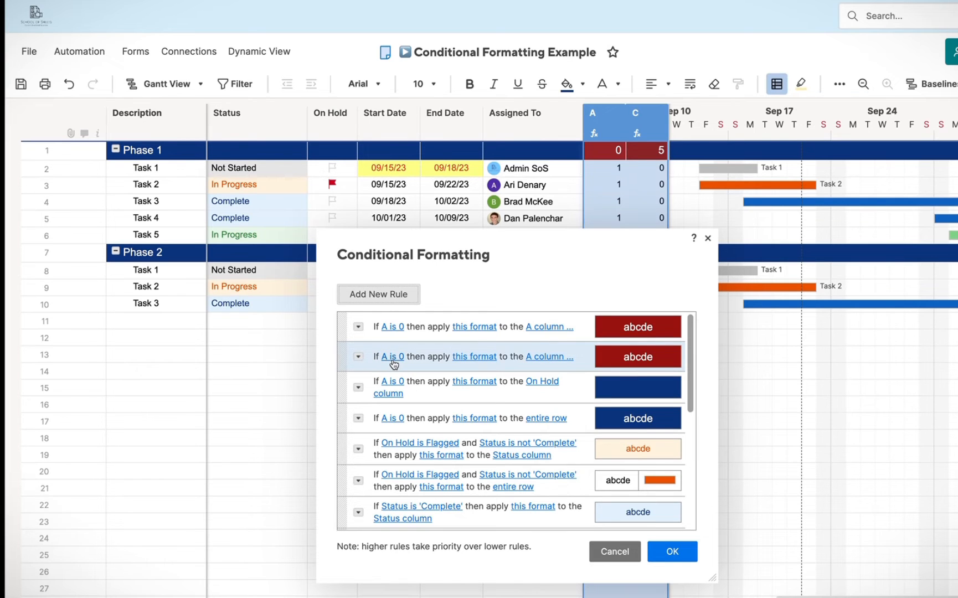
click(393, 359)
click(477, 419)
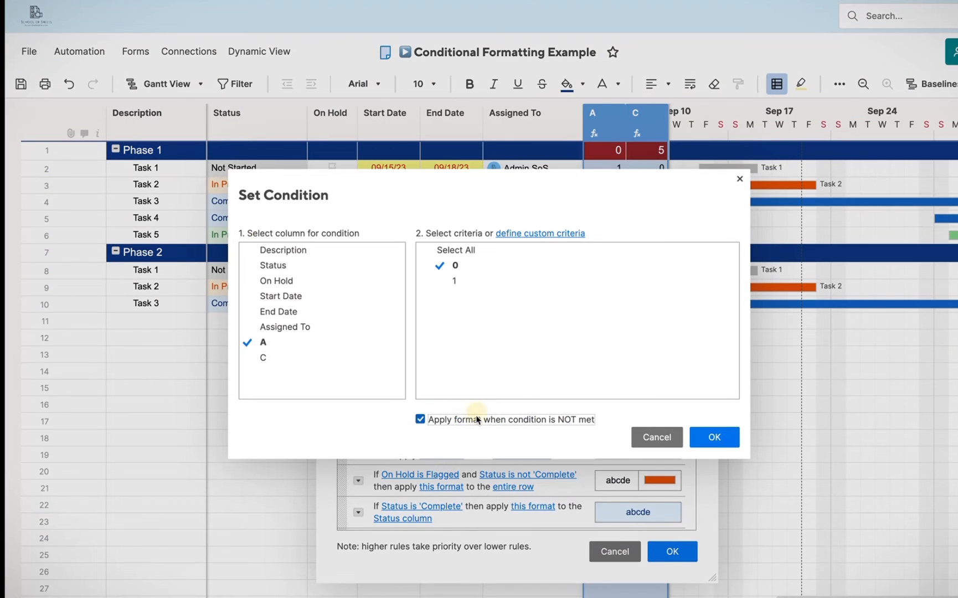
click(712, 436)
Format the "A is not 0" rule with a light pink background, dark red text and automatic font size, and apply the rules.
click(483, 351)
click(529, 467)
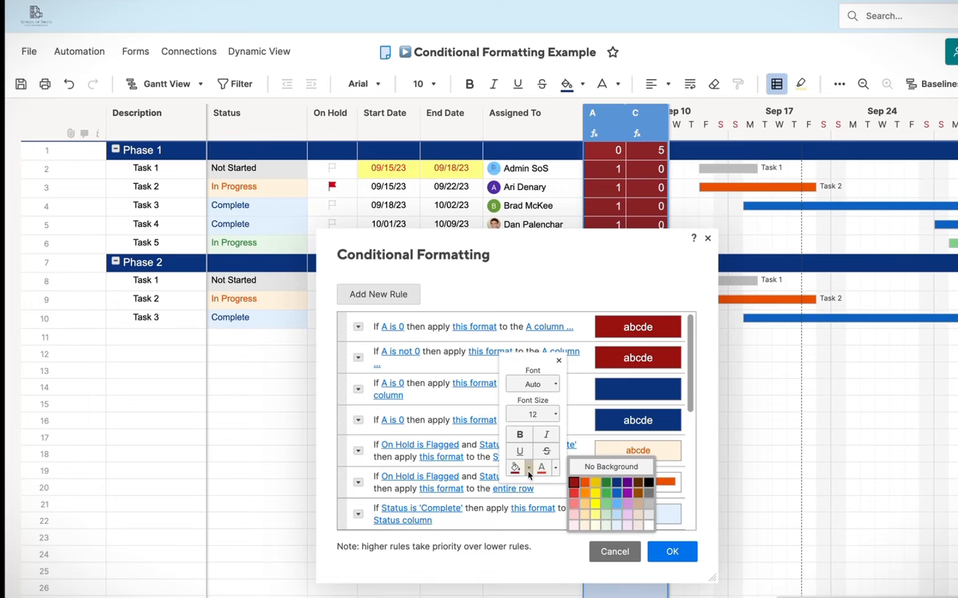
click(573, 524)
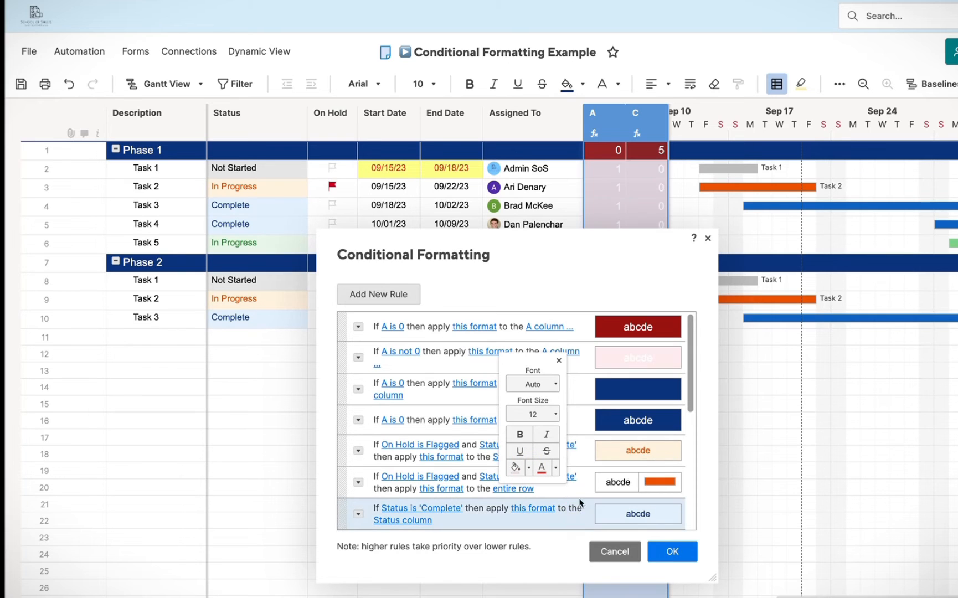
click(531, 409)
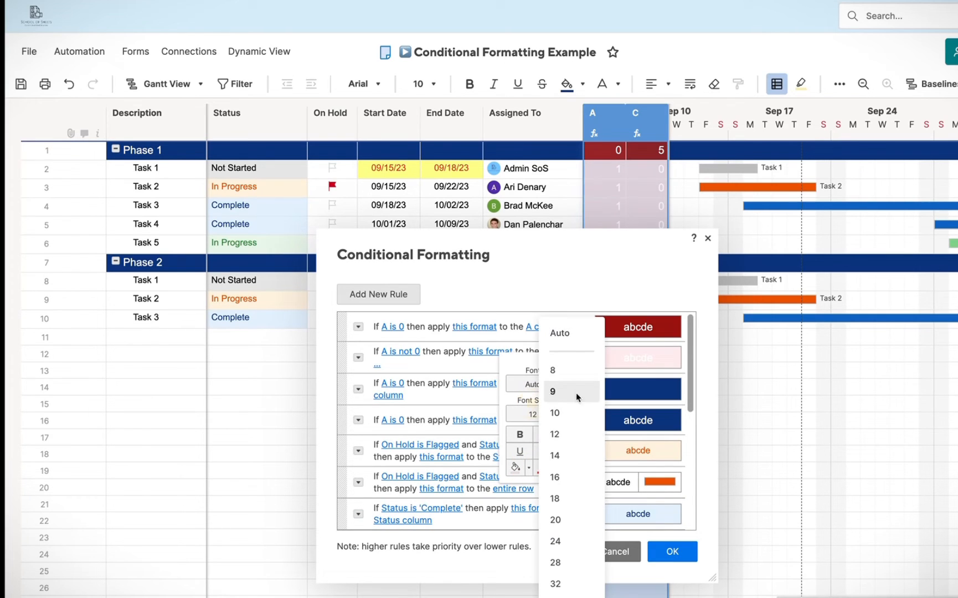
click(564, 332)
click(555, 468)
click(574, 482)
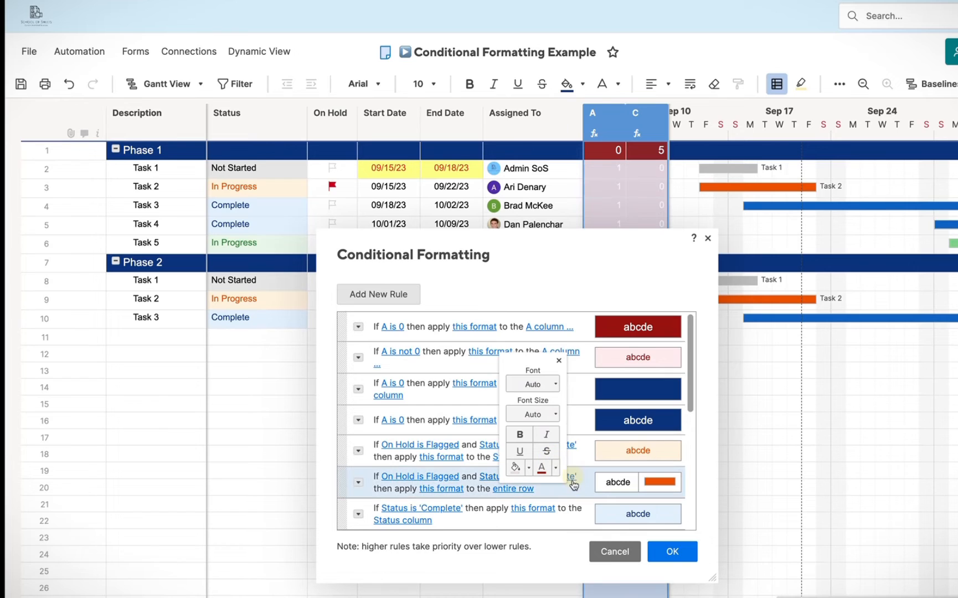
click(549, 413)
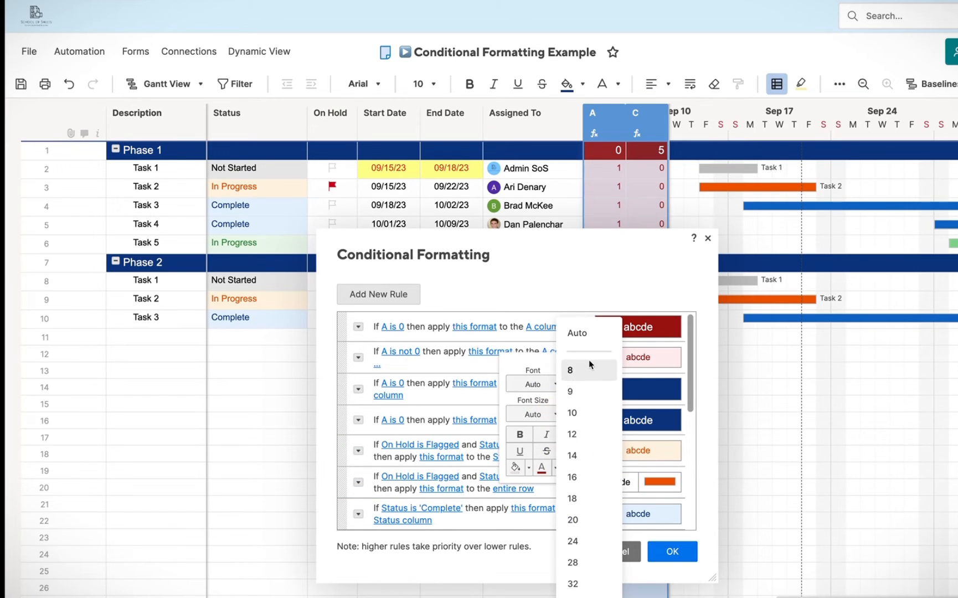
click(577, 333)
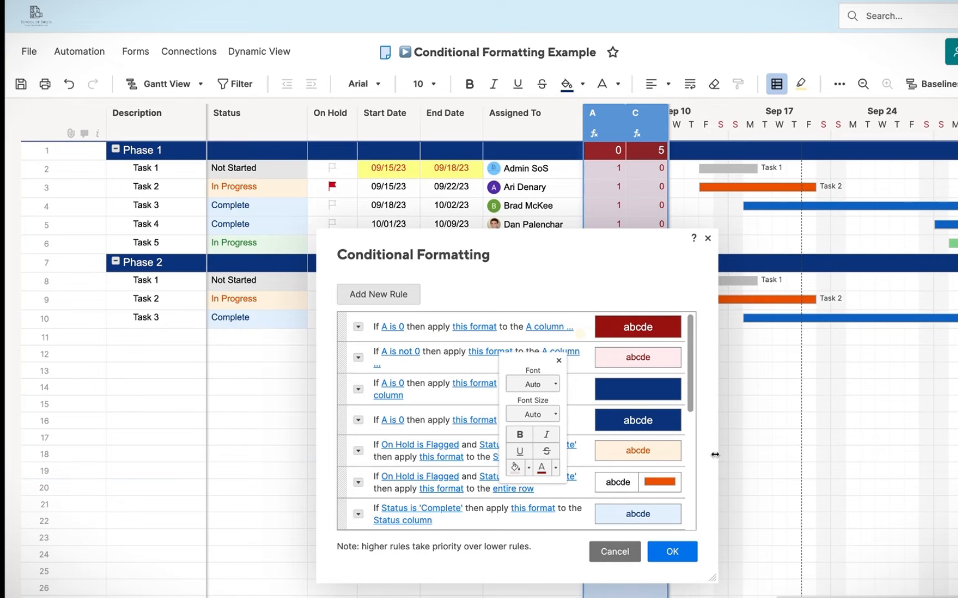
click(671, 550)
click(525, 389)
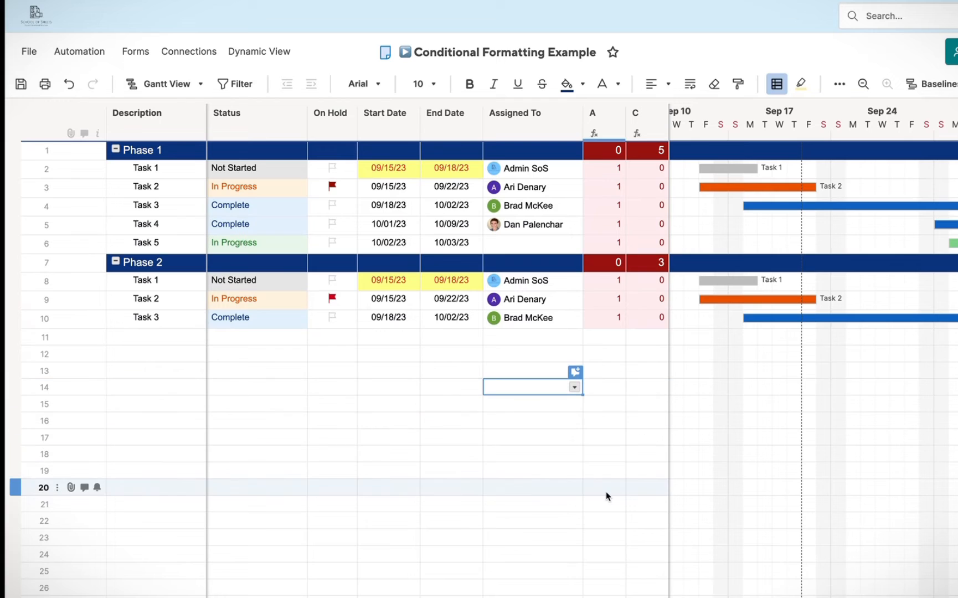
Hide the A and C helper columns, and undo the hiding.
click(600, 115)
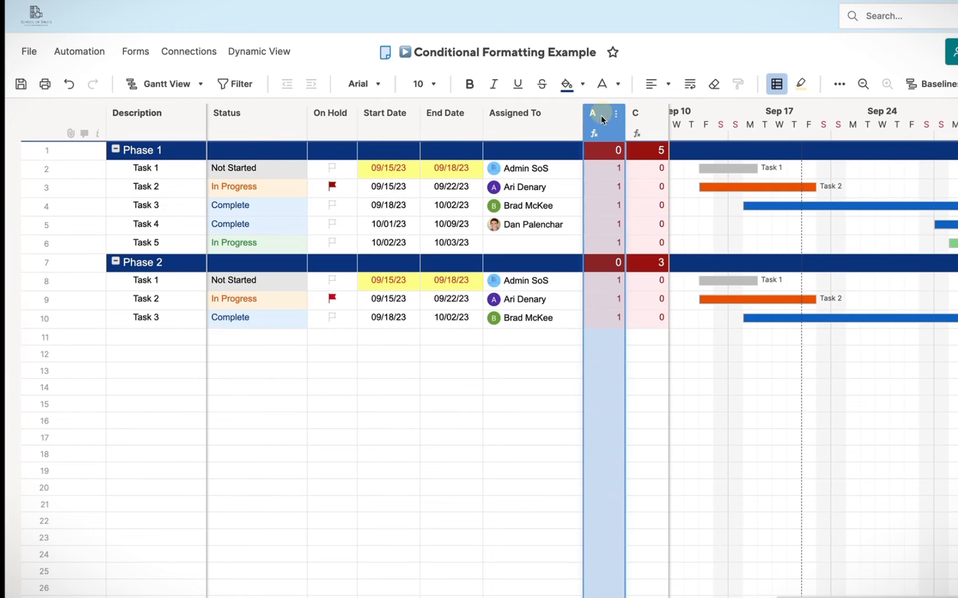
key(shift+Right)
right_click(595, 131)
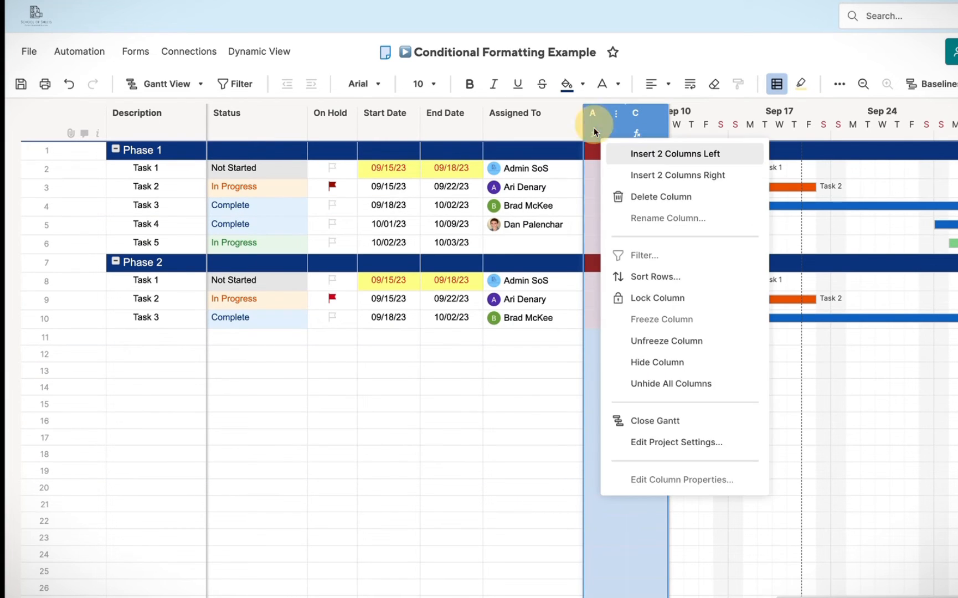
click(662, 360)
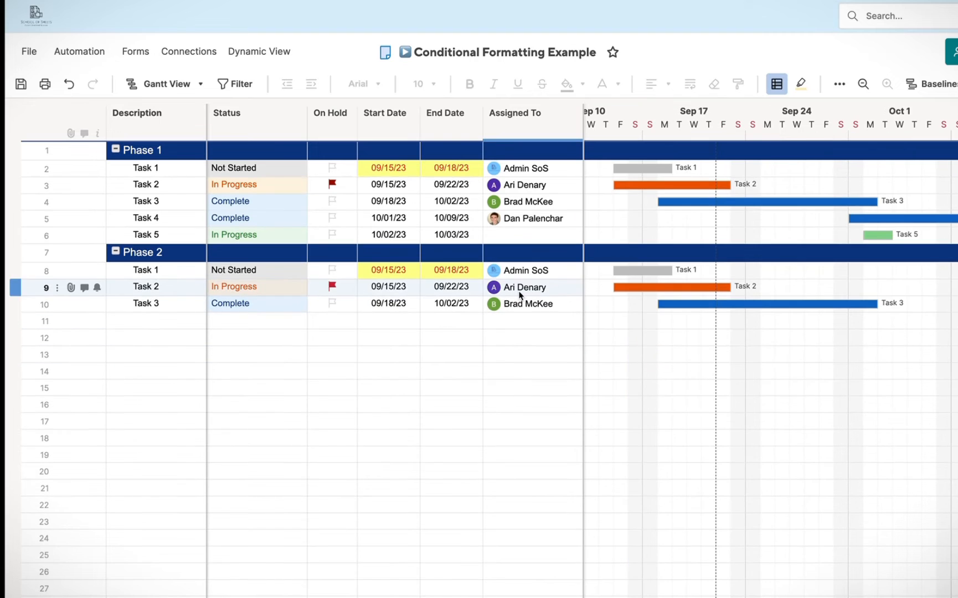
key(ctrl+z)
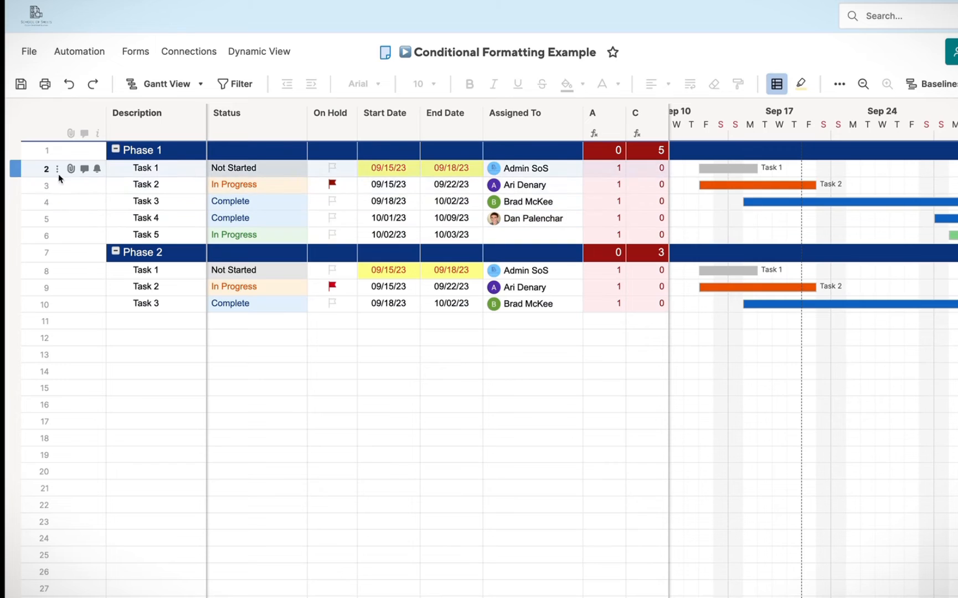
Indent Task 2 of Phase 1 beneath Task 1 and rename it "Sub Task i".
click(159, 188)
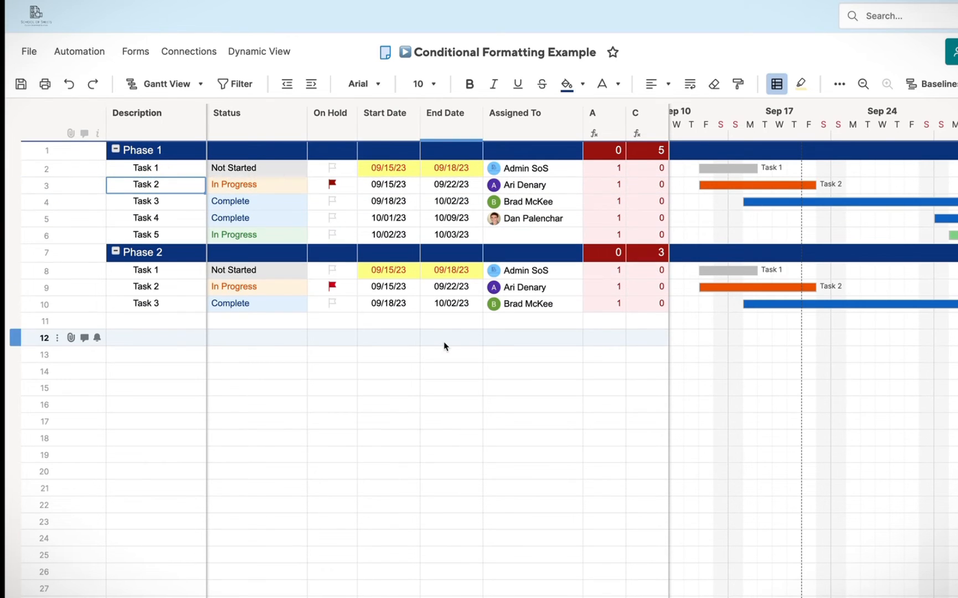
key(ctrl+bracketright)
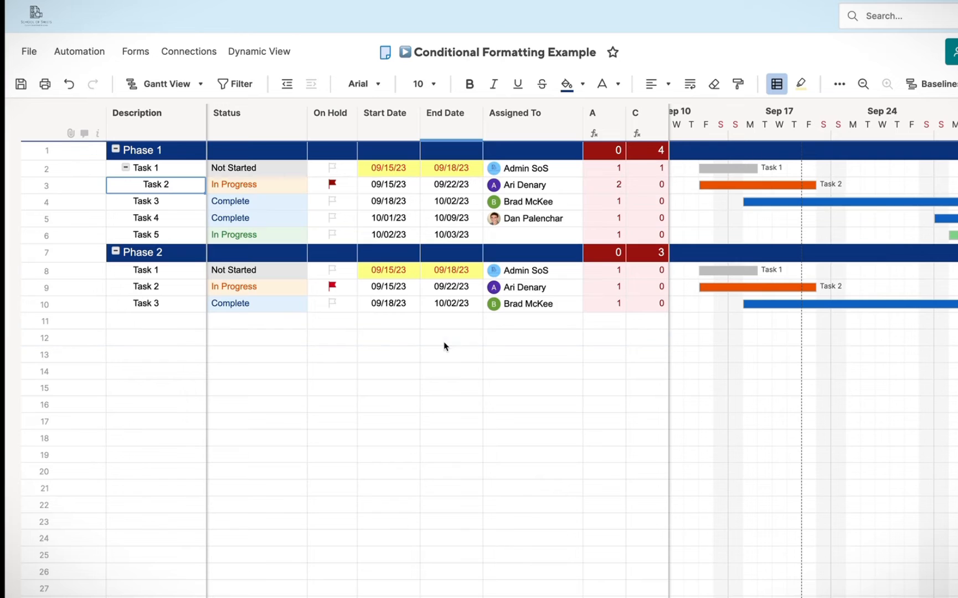
click(132, 186)
key(ctrl+a)
text(S)
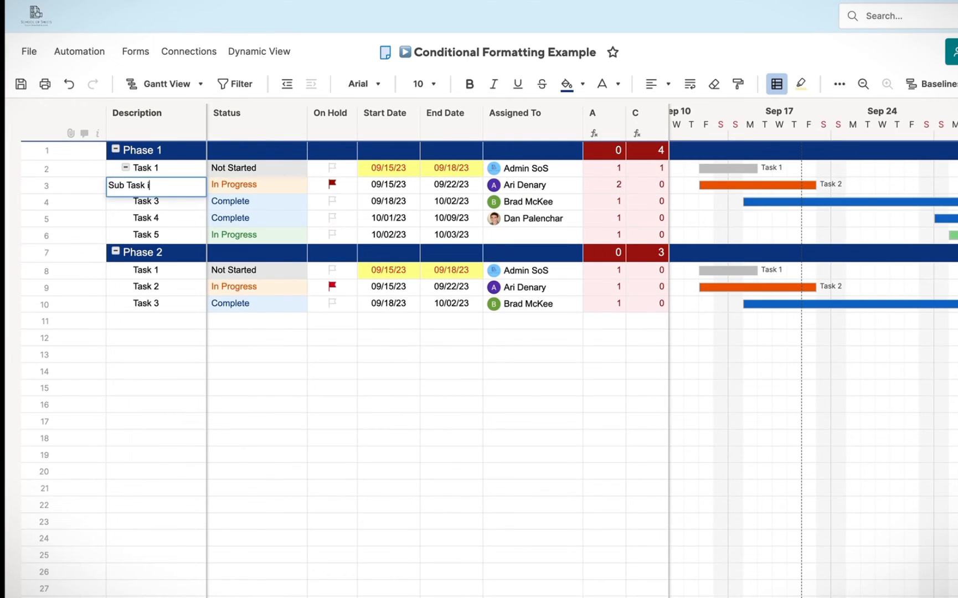
key(Return)
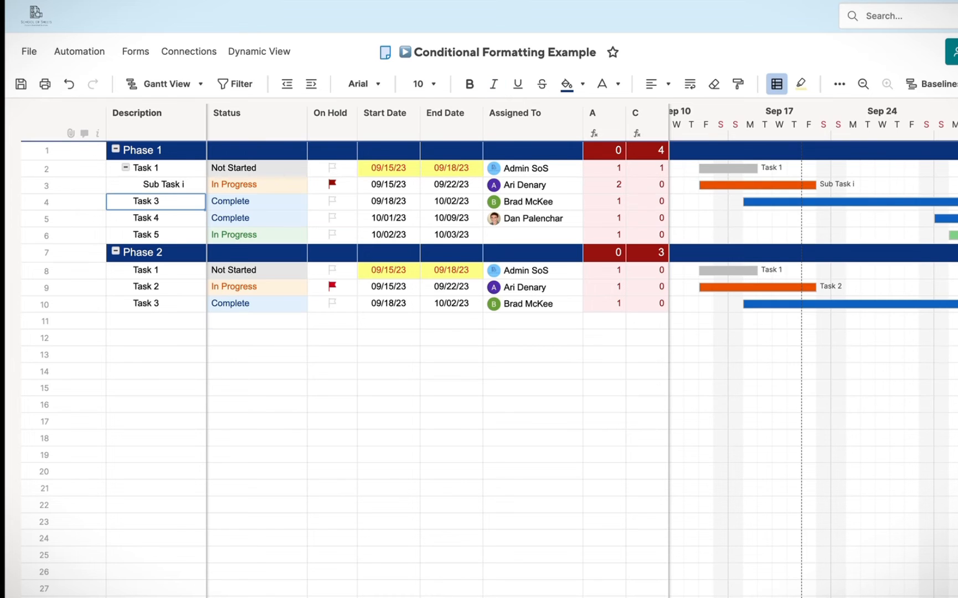
Insert a row above Task 3 of Phase 1 and name it "Sub Task ii" at the same level as Sub Task i.
key(ctrl+i)
text(Sub Task ii)
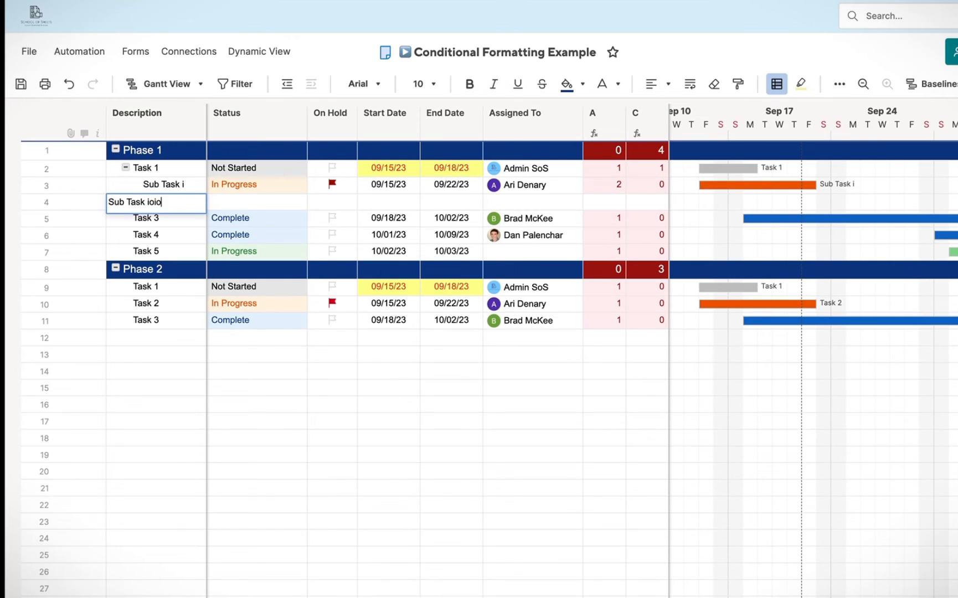
key(Return)
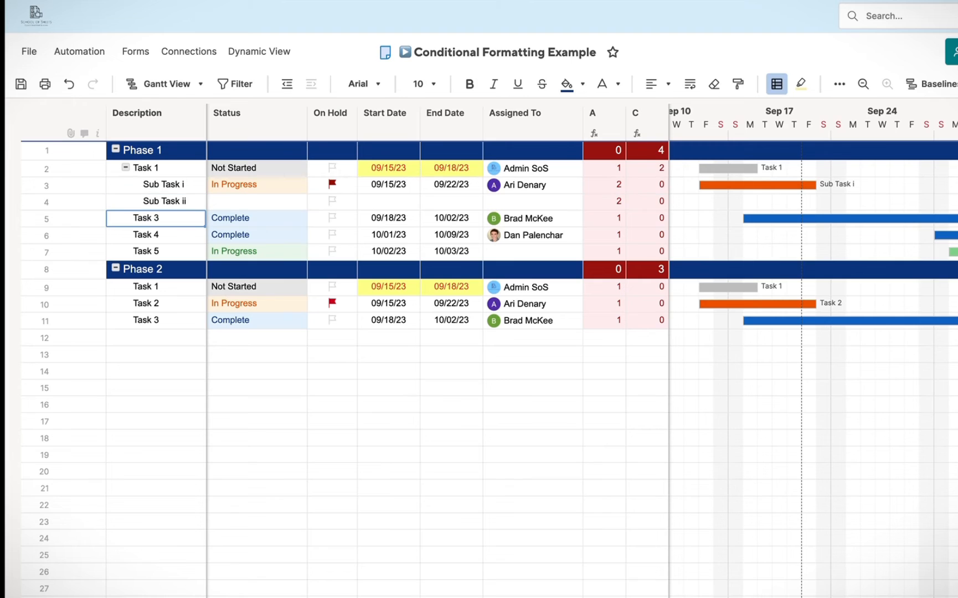
click(252, 201)
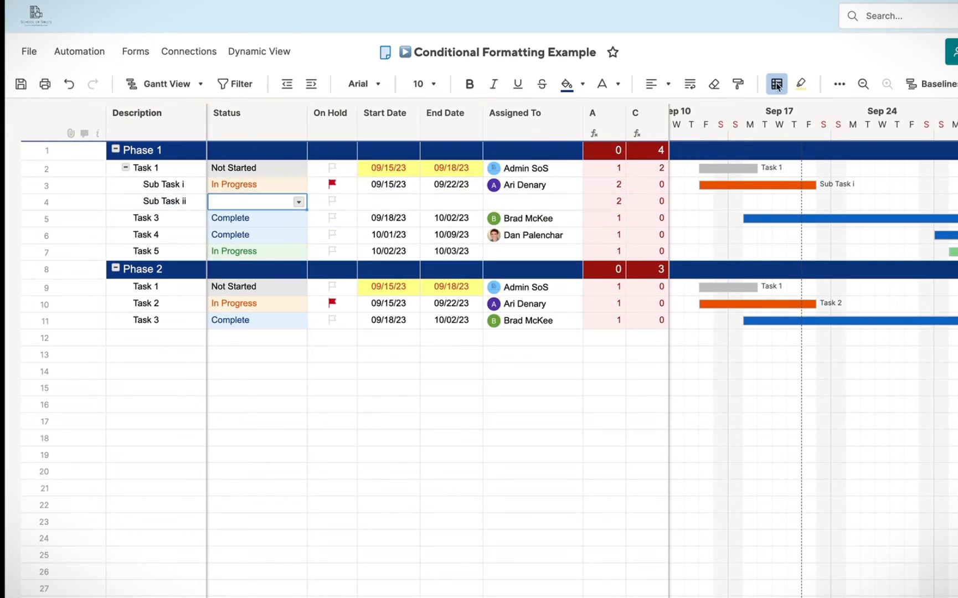
Clone the "A is 0" entire-row conditional formatting rule and set the copy's condition to A is 2.
click(801, 84)
drag(492, 113, 573, 104)
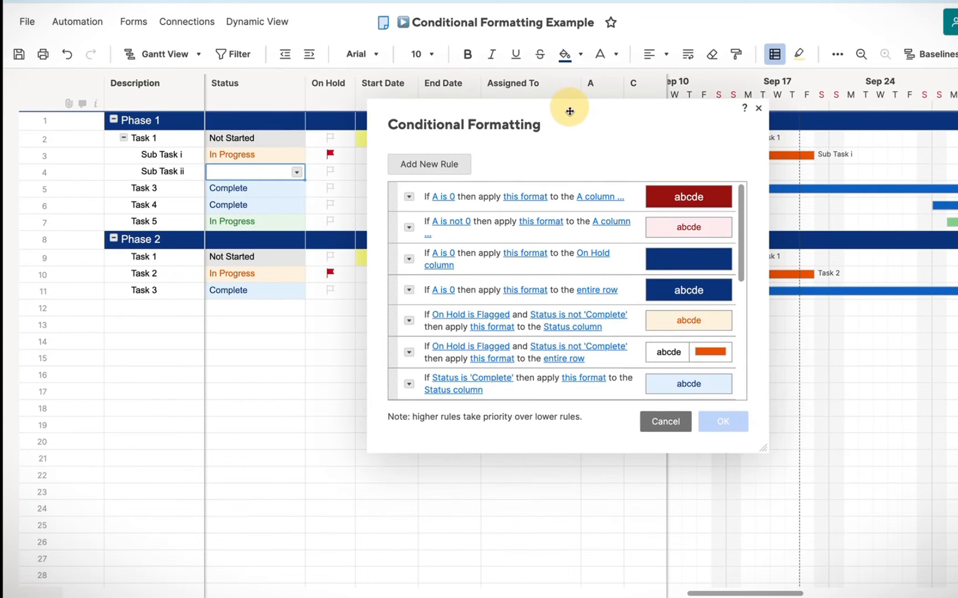
click(409, 289)
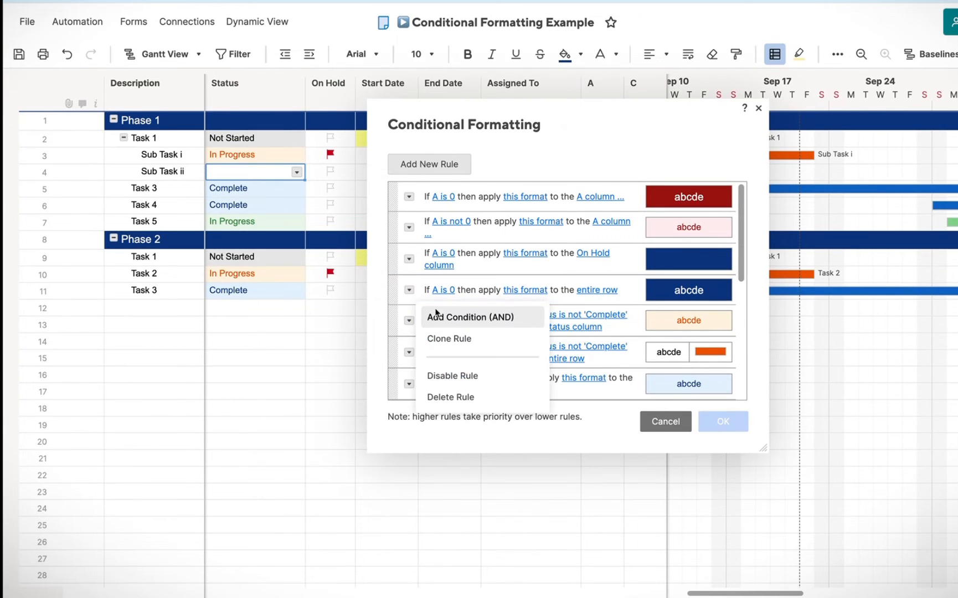
click(442, 340)
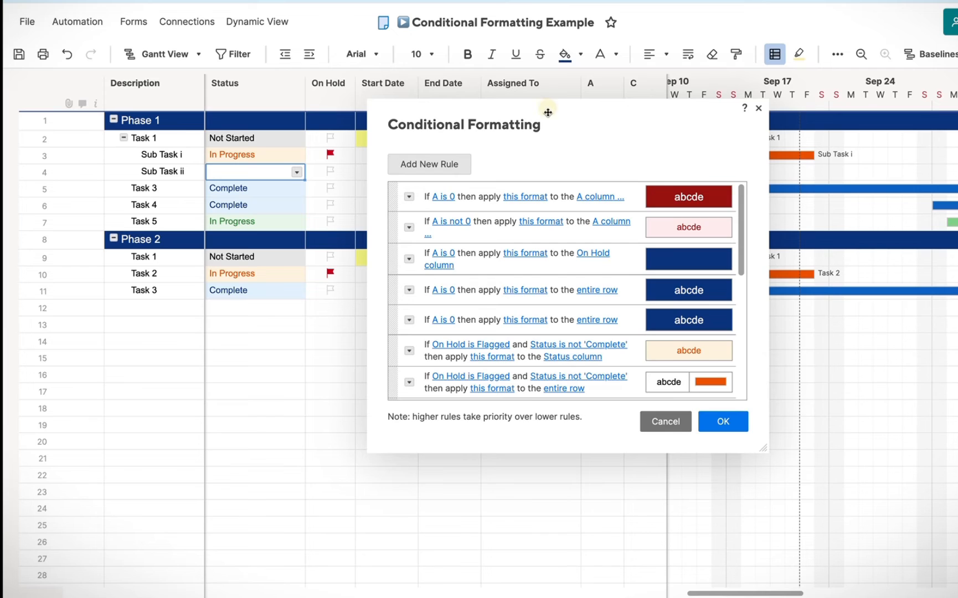
drag(545, 111, 362, 295)
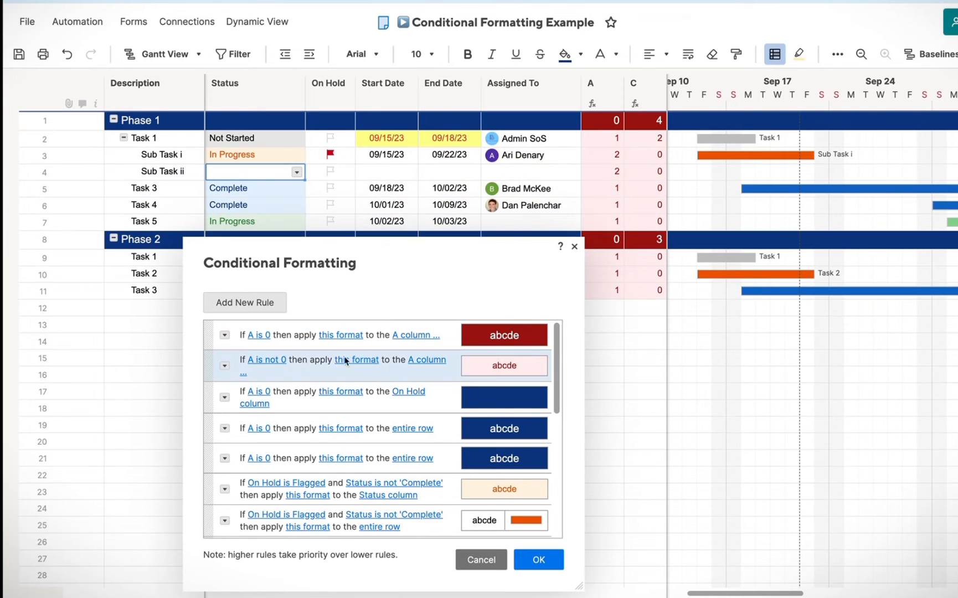
click(259, 458)
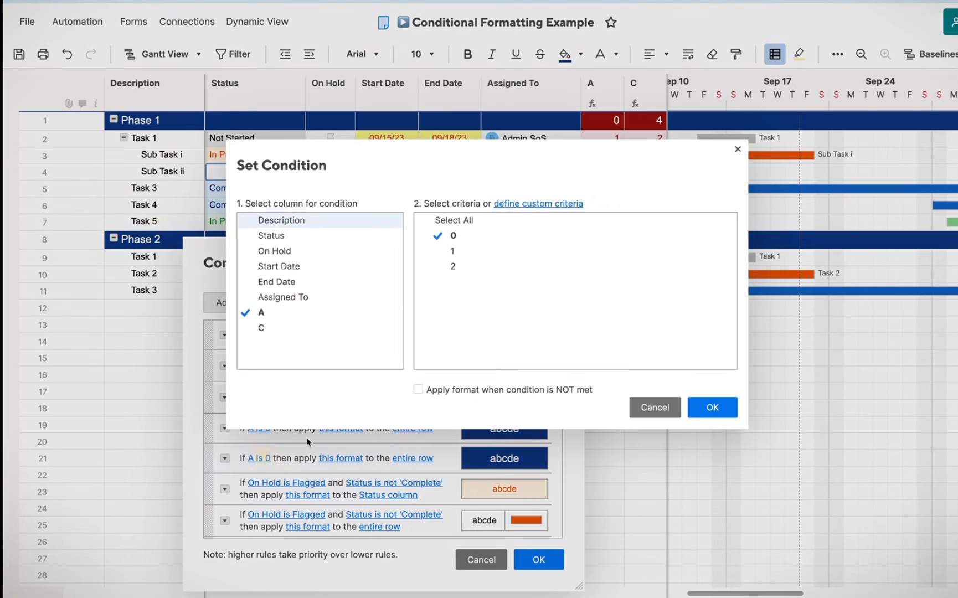
click(528, 269)
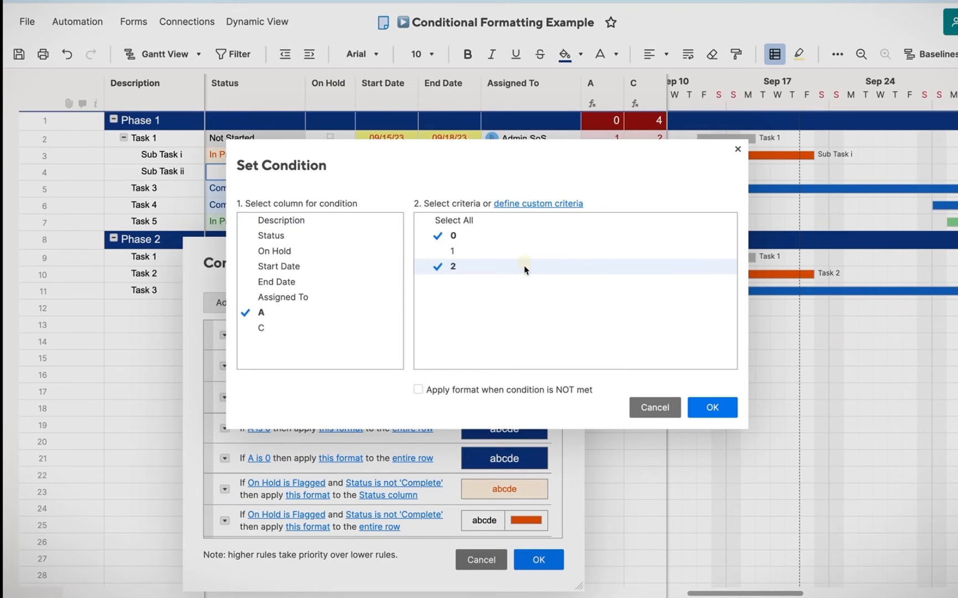
click(552, 235)
click(716, 411)
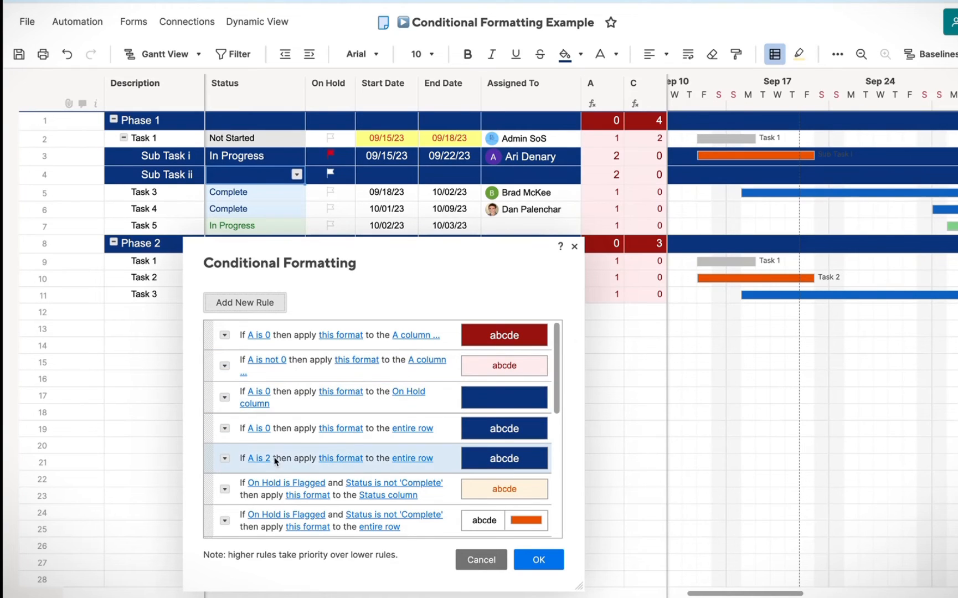
Format the "A is 2" rule with font size 9, no background and gray text, and apply the rules.
click(350, 459)
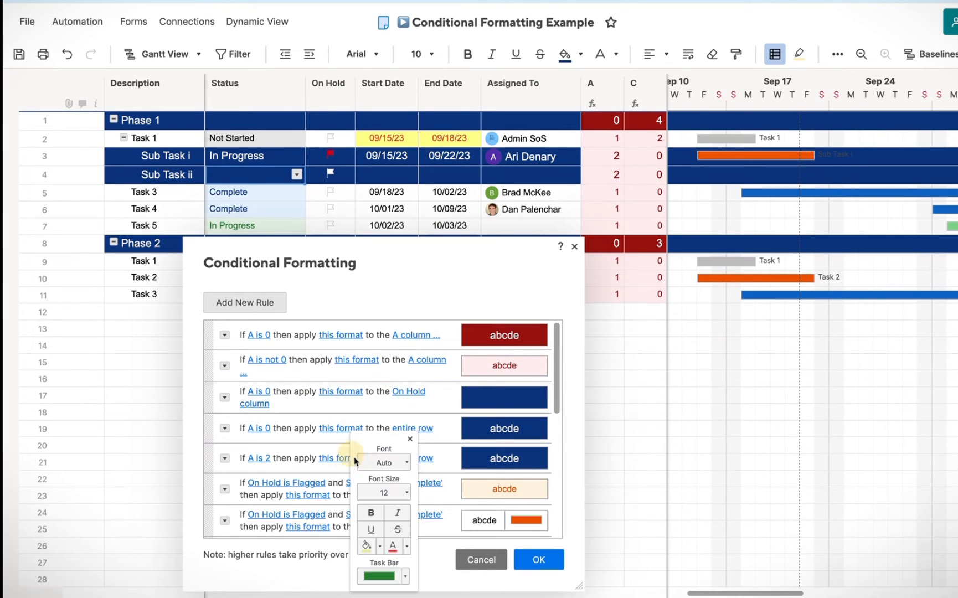
click(407, 492)
click(427, 366)
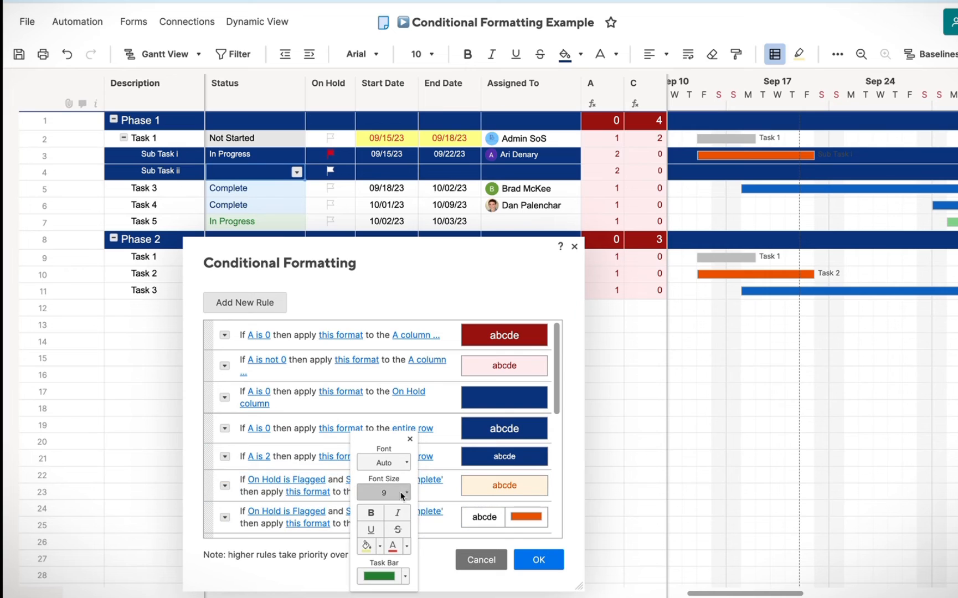
click(380, 545)
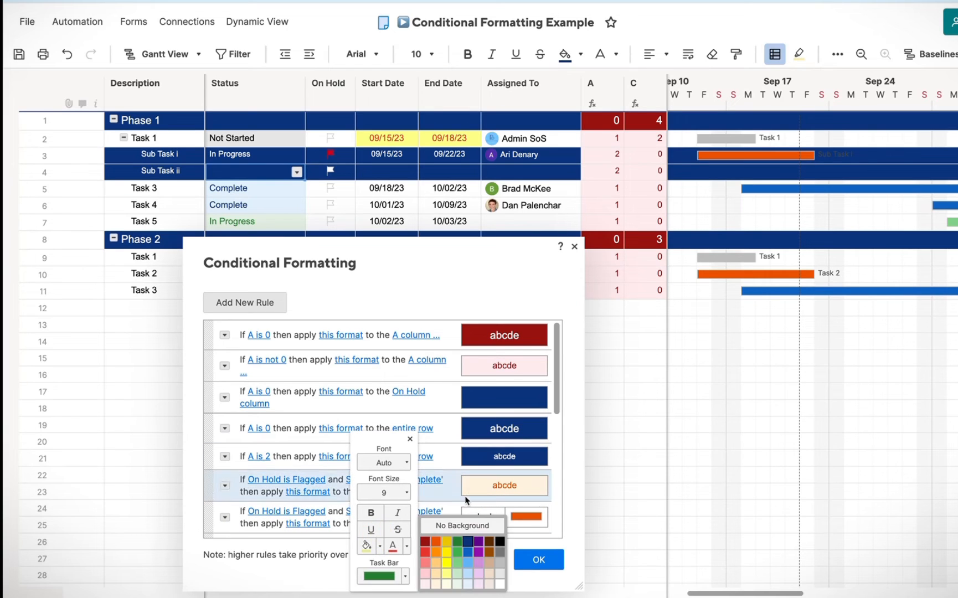
click(462, 525)
click(406, 545)
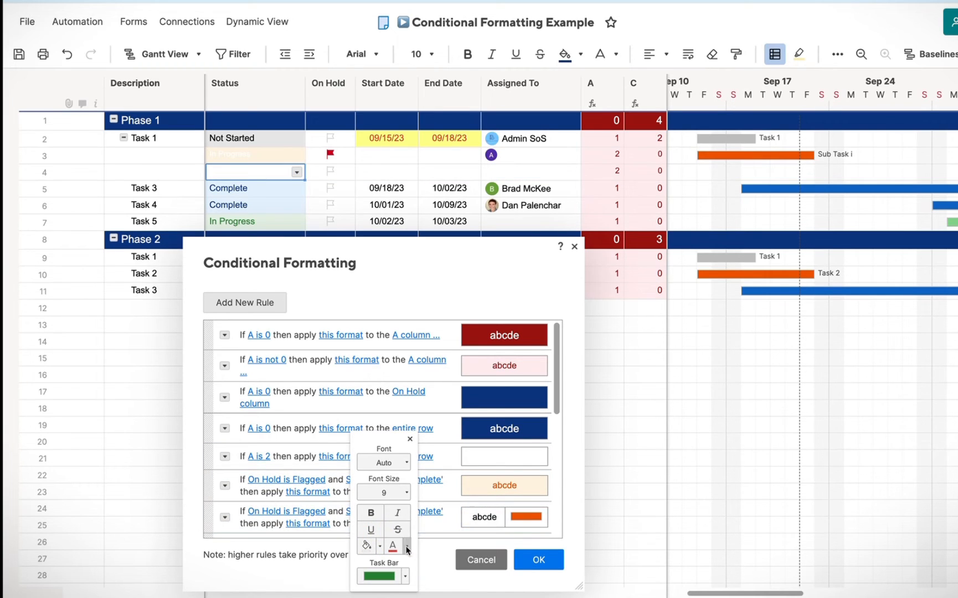
click(449, 527)
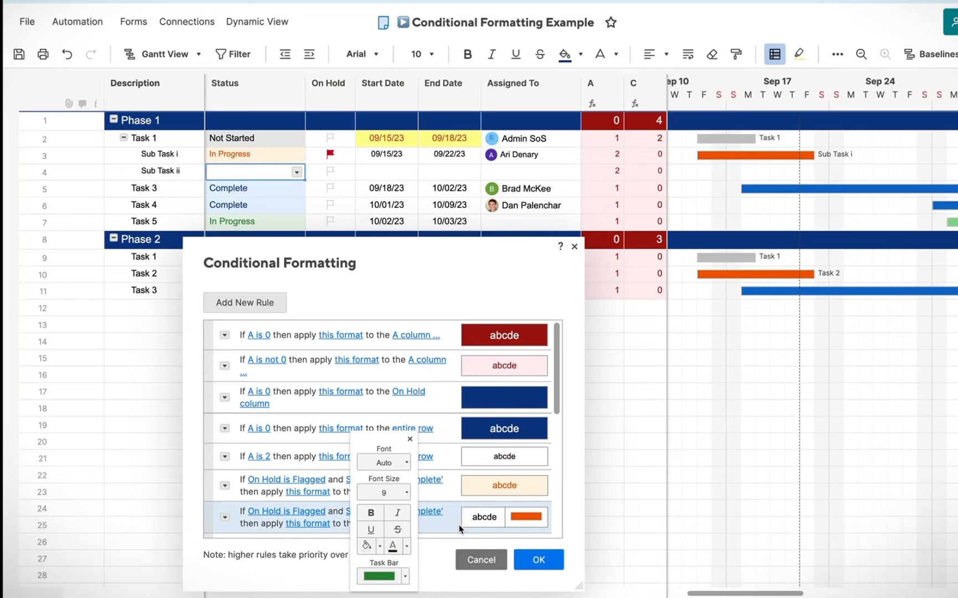
click(407, 545)
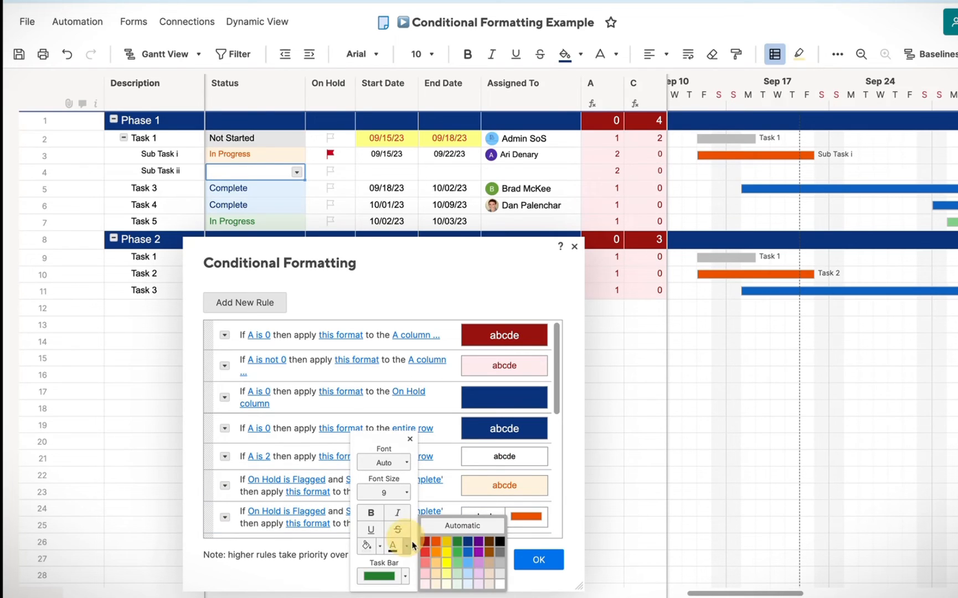
click(498, 553)
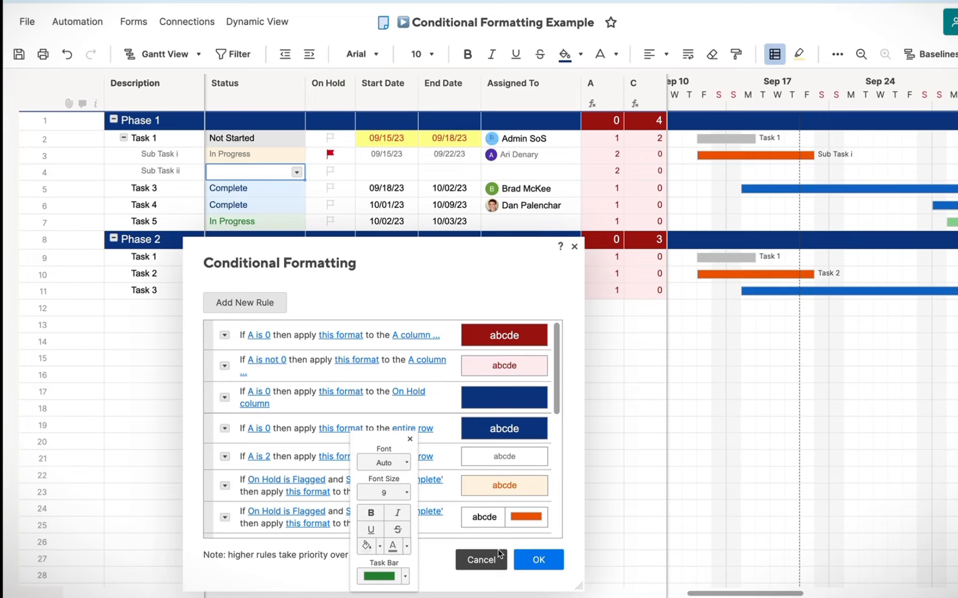
click(539, 559)
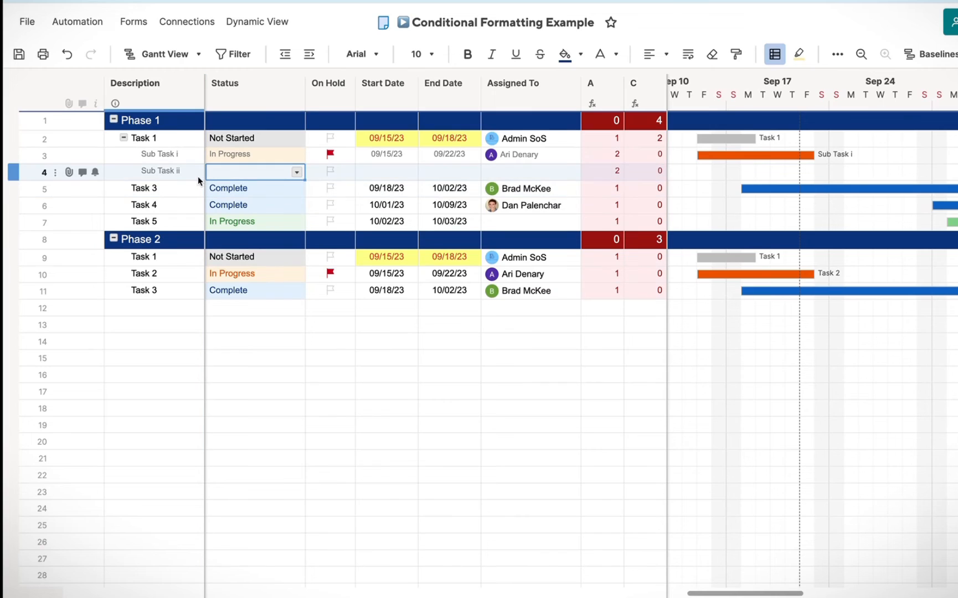
Insert a row named "Sub sub task" above Sub Task ii and indent it beneath Sub Task i.
click(159, 184)
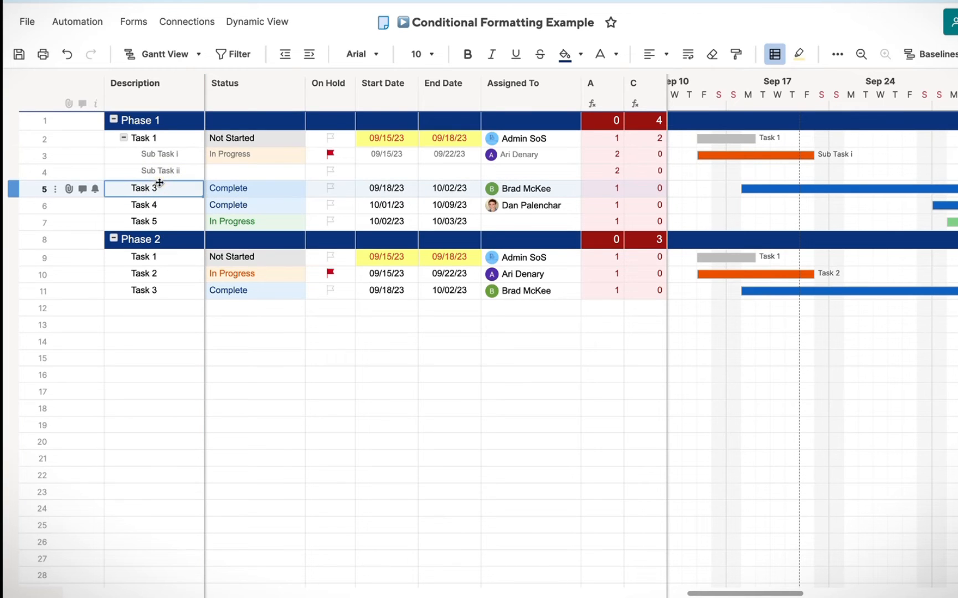
key(shift+Down)
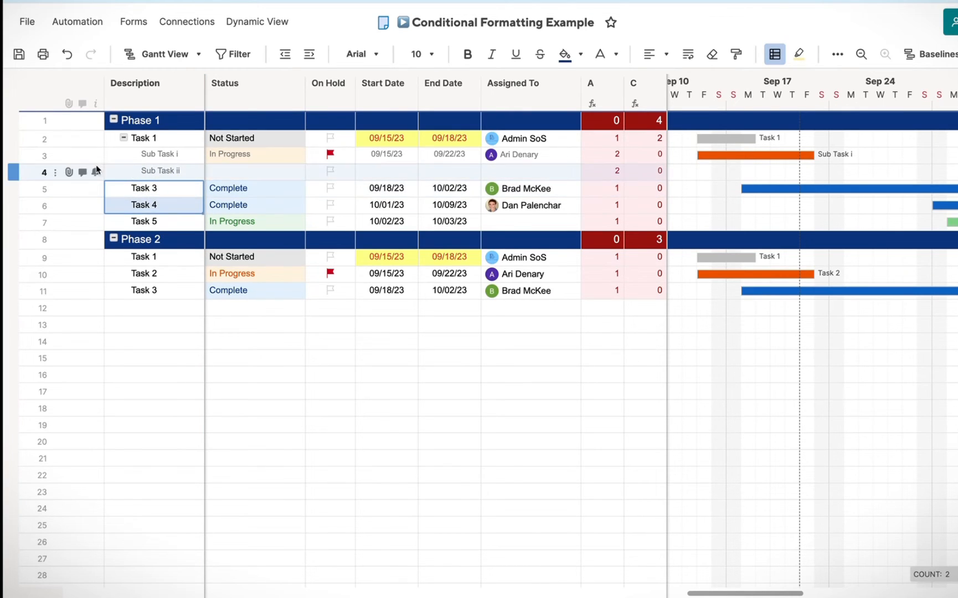
click(16, 172)
right_click(16, 172)
click(100, 88)
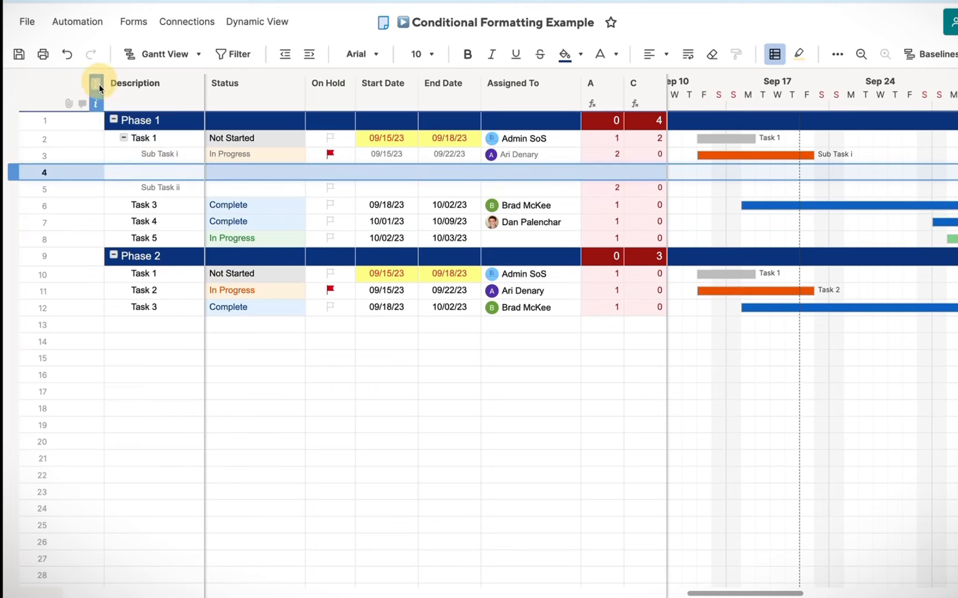
click(167, 174)
text(Sub sub task)
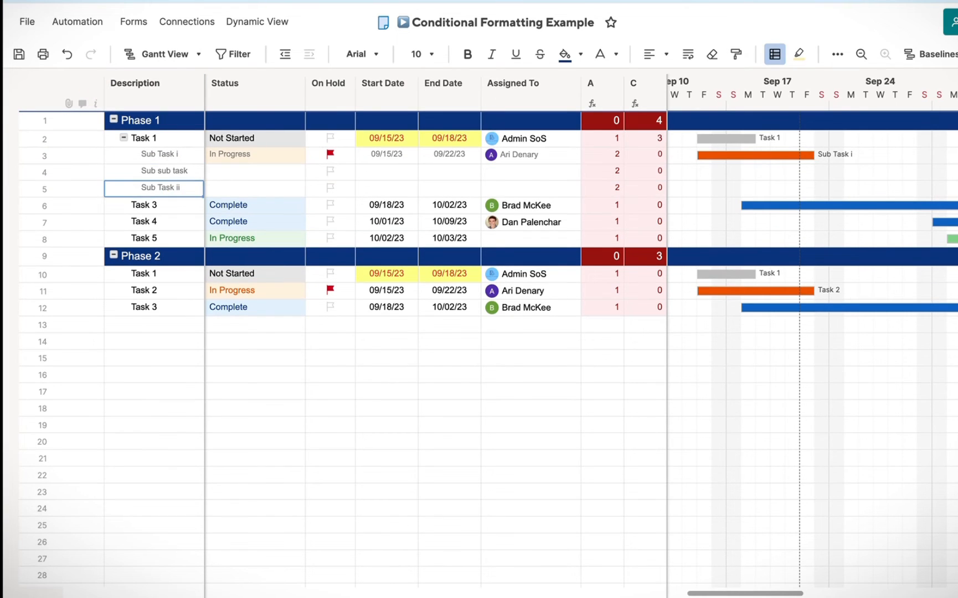
key(ctrl+])
click(412, 455)
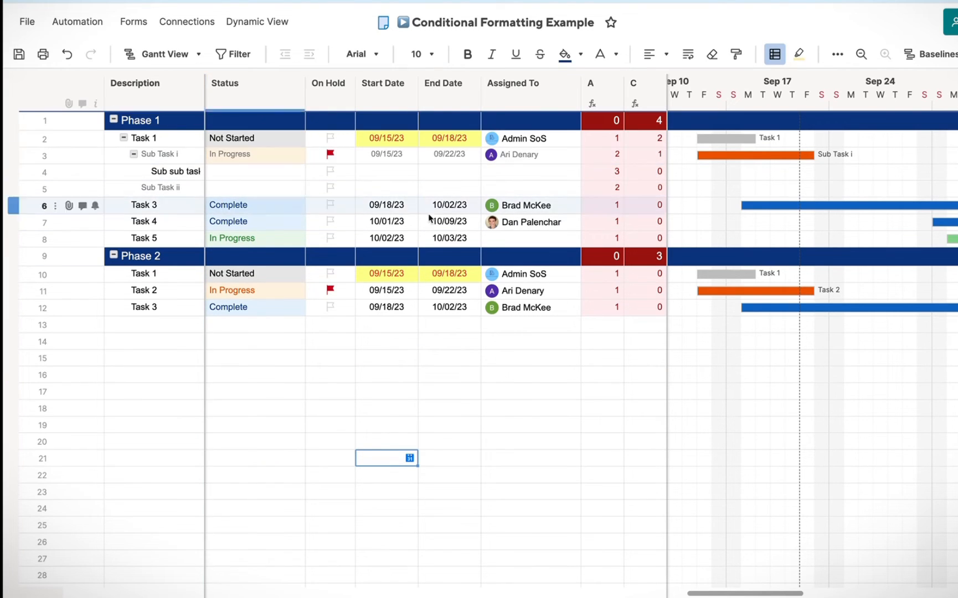
Clone the dark blue "A is 0" entire-row rule again and set this copy's condition to A is 1.
click(775, 54)
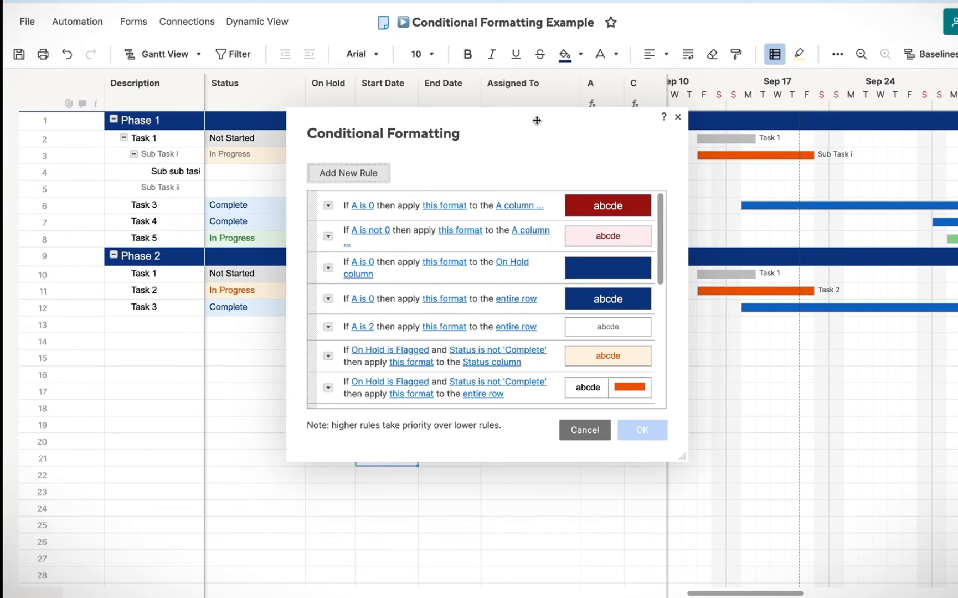
drag(537, 122, 760, 167)
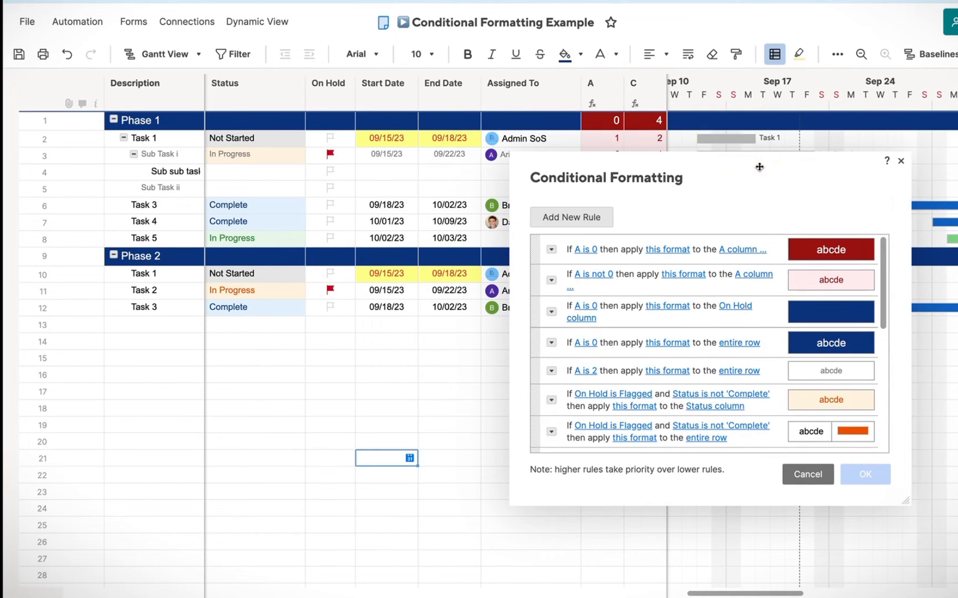
scroll(642, 260, down, 1)
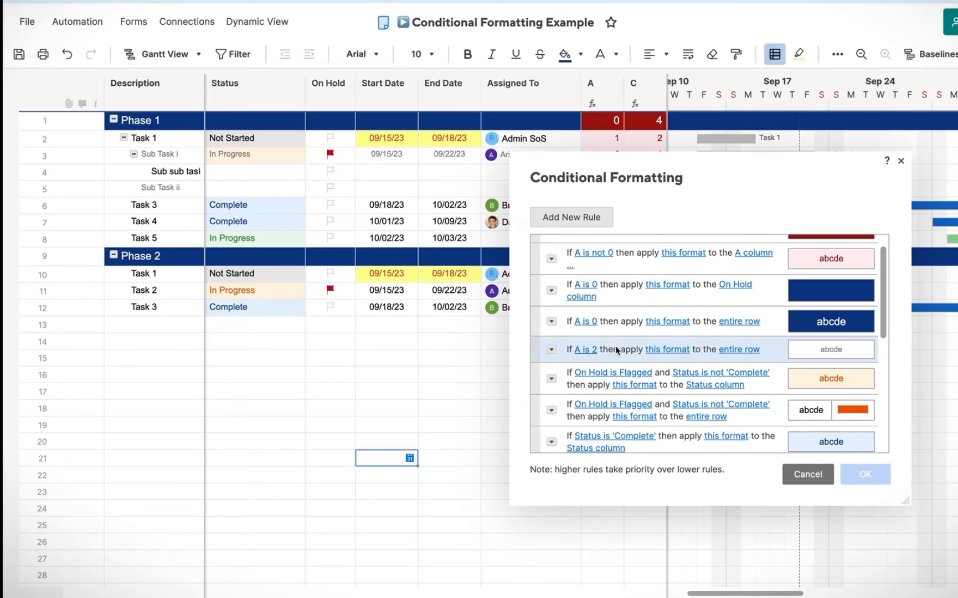
click(551, 321)
click(593, 368)
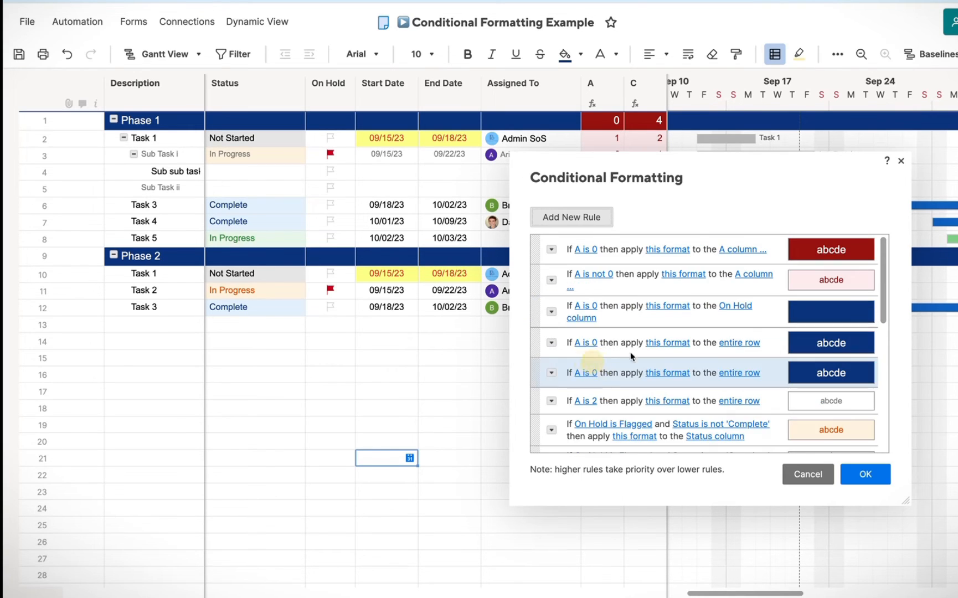
click(587, 371)
click(517, 250)
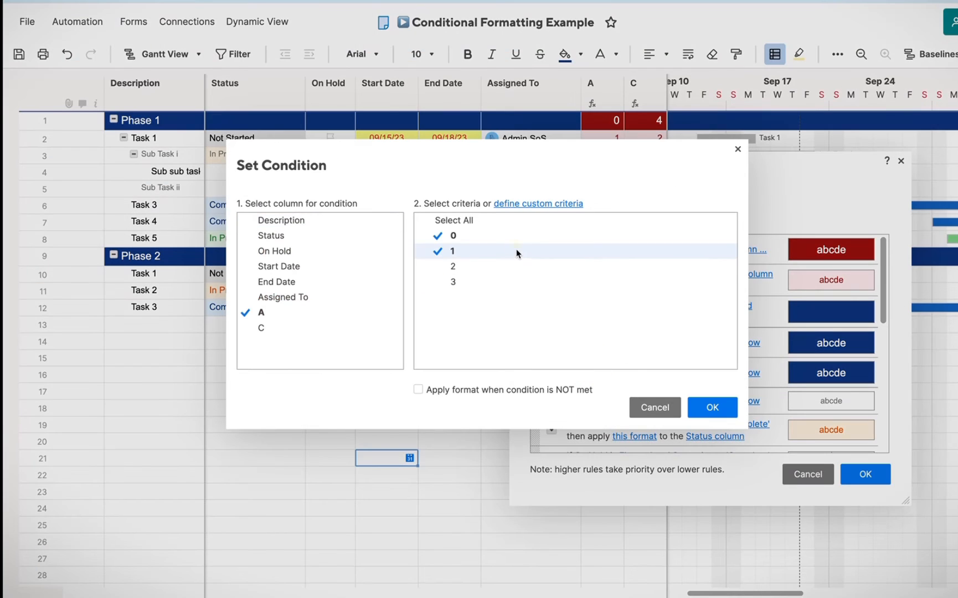
click(498, 236)
click(719, 407)
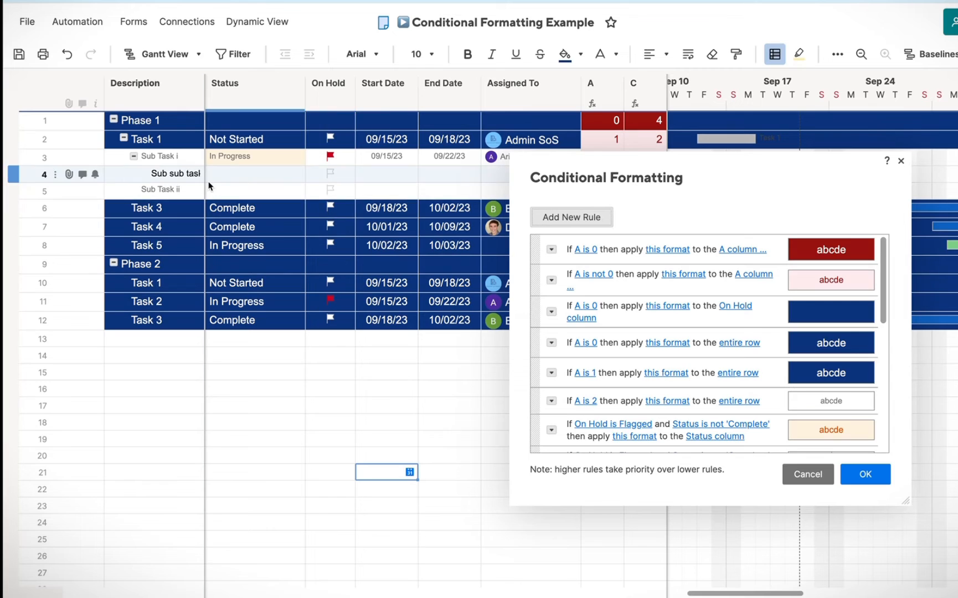
Add a second condition to the "A is 1" entire-row rule requiring that C is greater than 0.
click(551, 373)
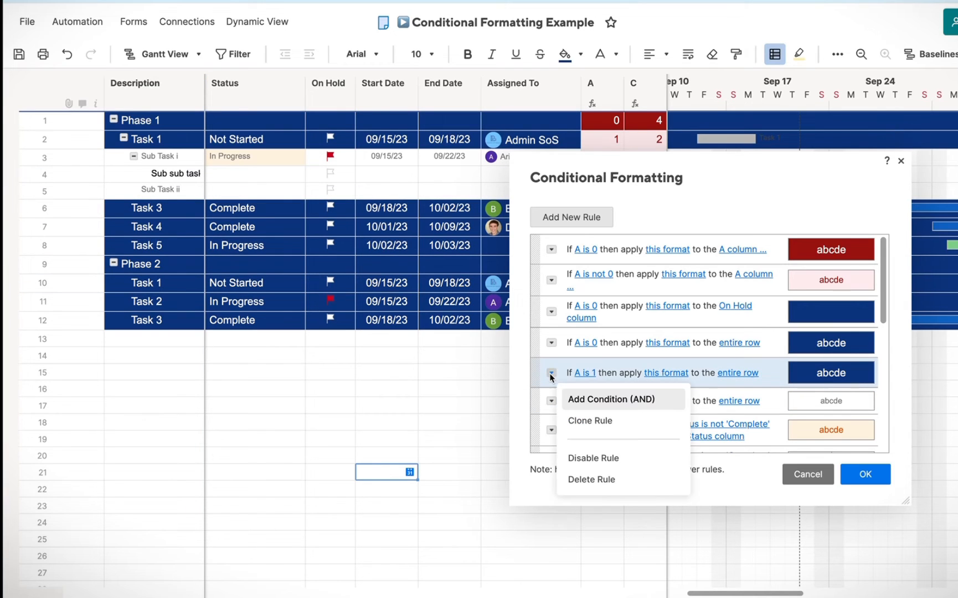
click(587, 398)
click(649, 374)
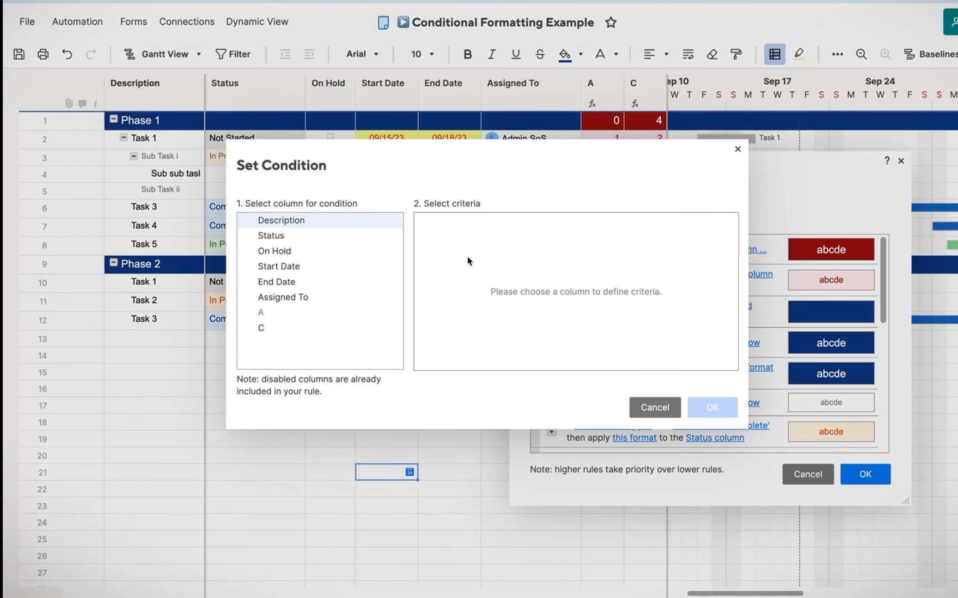
click(297, 327)
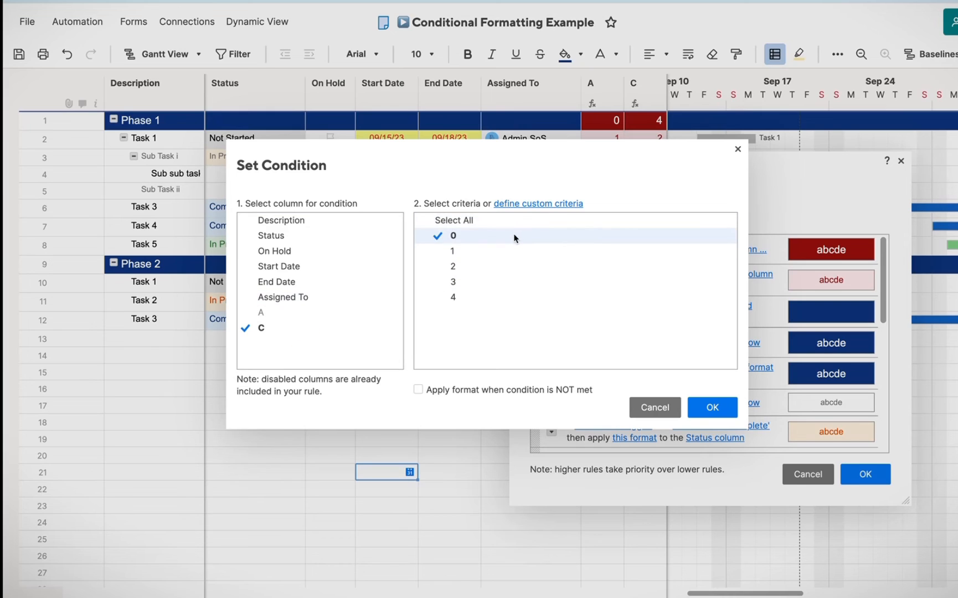
click(541, 204)
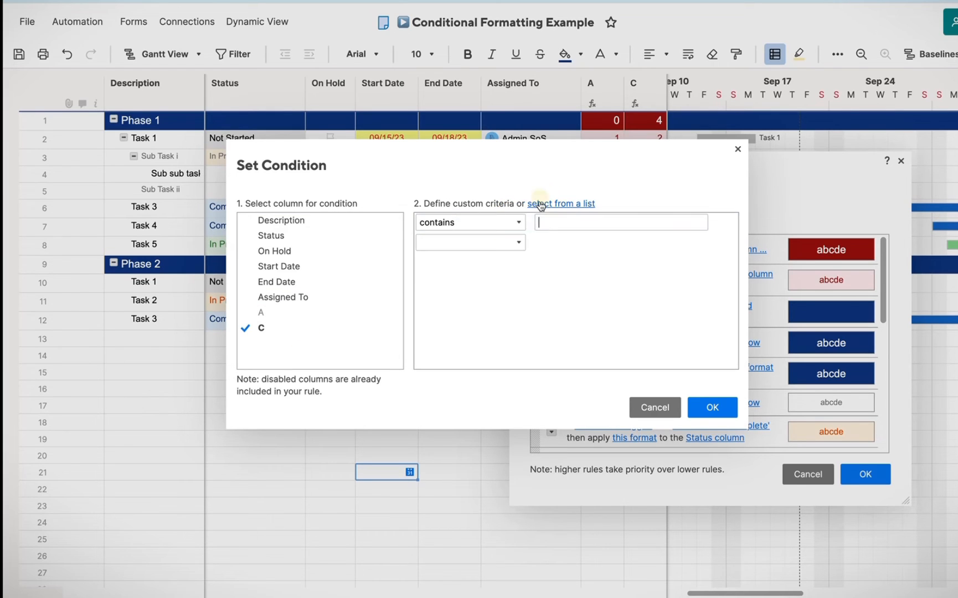
click(518, 223)
click(478, 274)
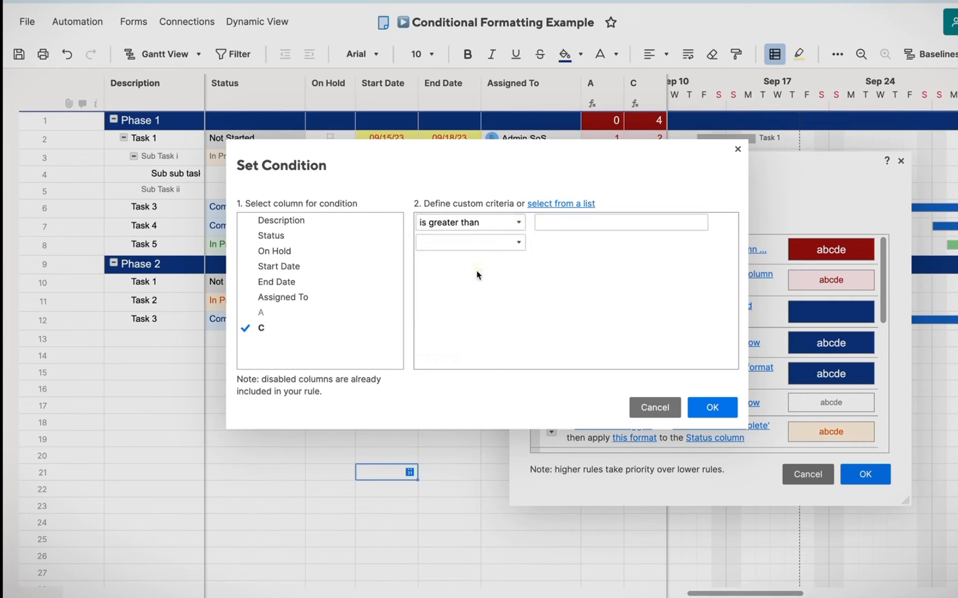
text(0)
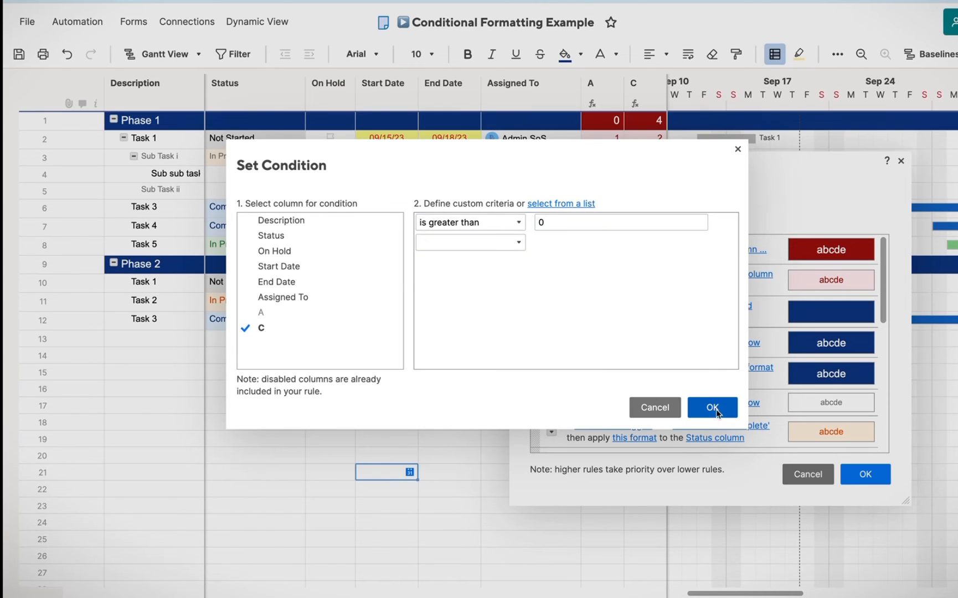
click(712, 407)
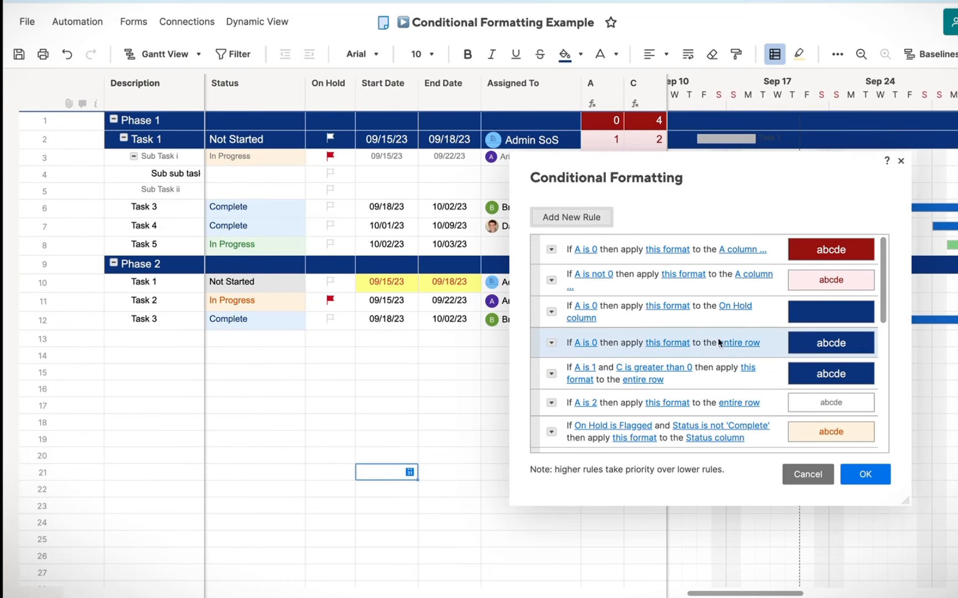
Format the "A is 1 and C is greater than 0" rule with font size 10, light blue background and default text color.
click(743, 371)
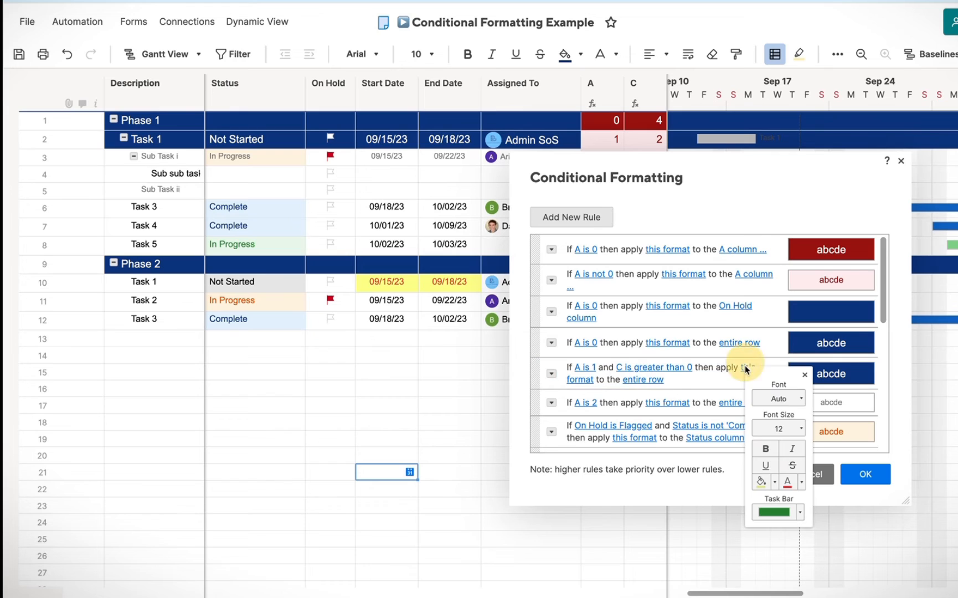
click(786, 429)
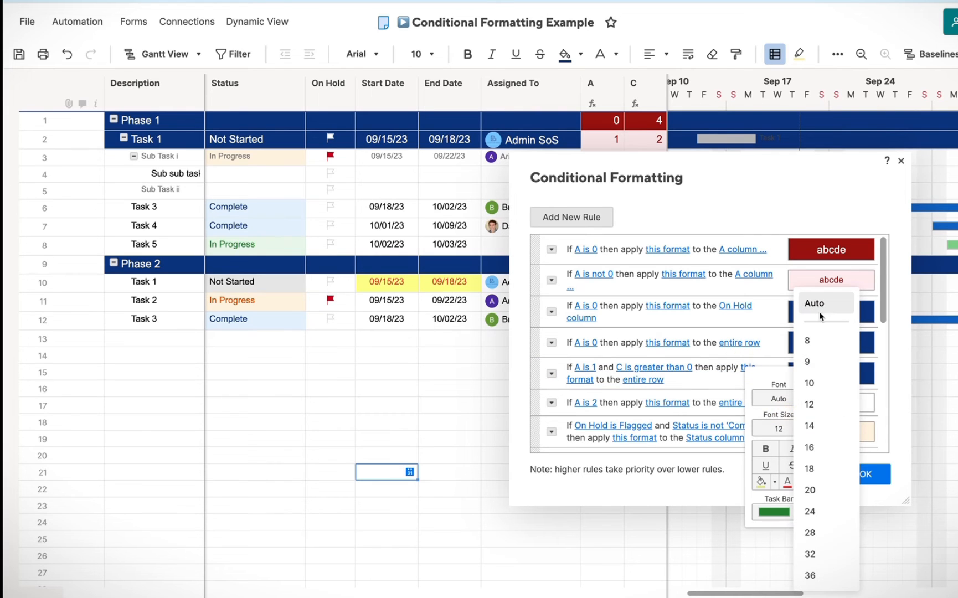
click(769, 432)
click(785, 430)
click(813, 382)
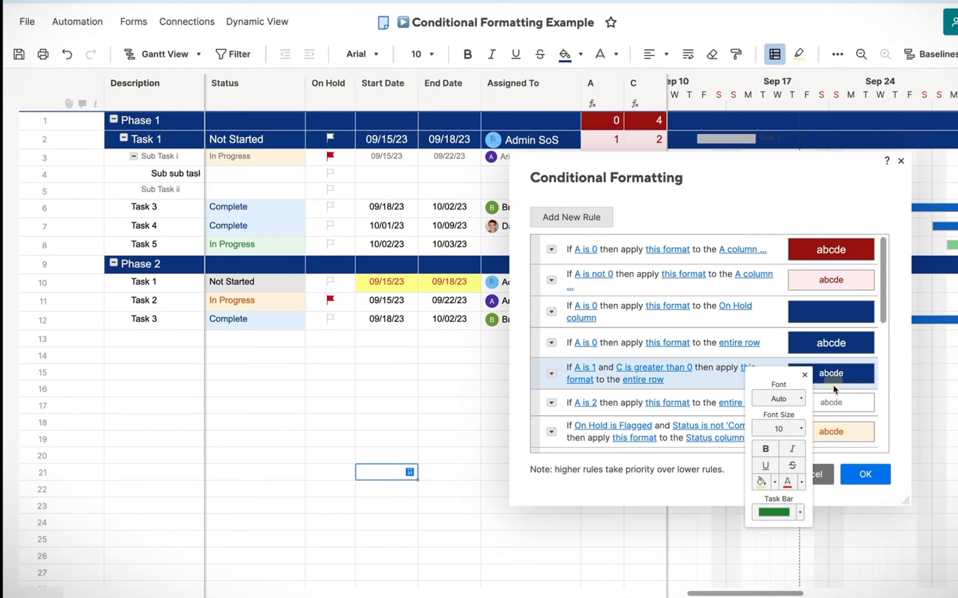
click(774, 483)
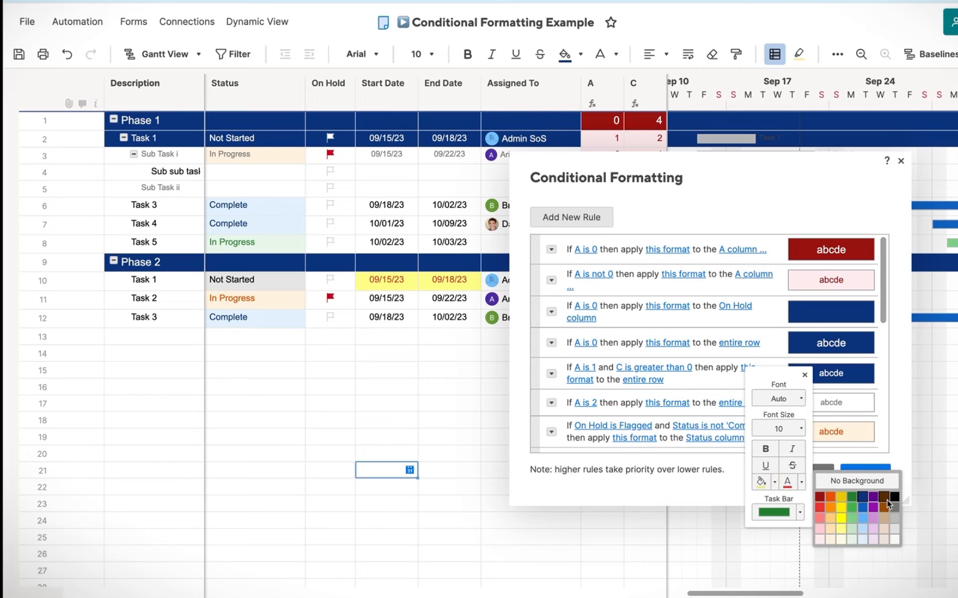
click(862, 538)
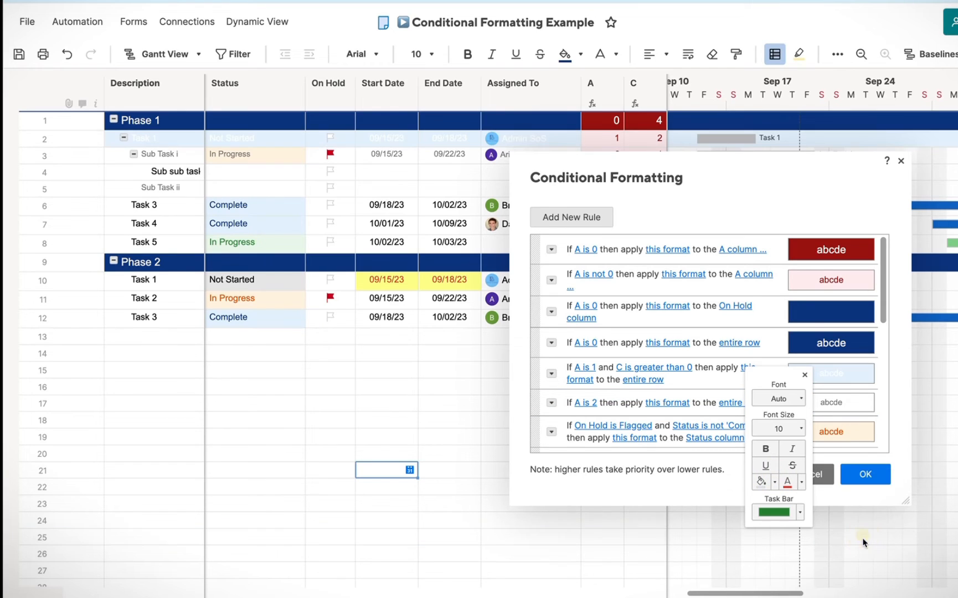
click(800, 483)
click(853, 476)
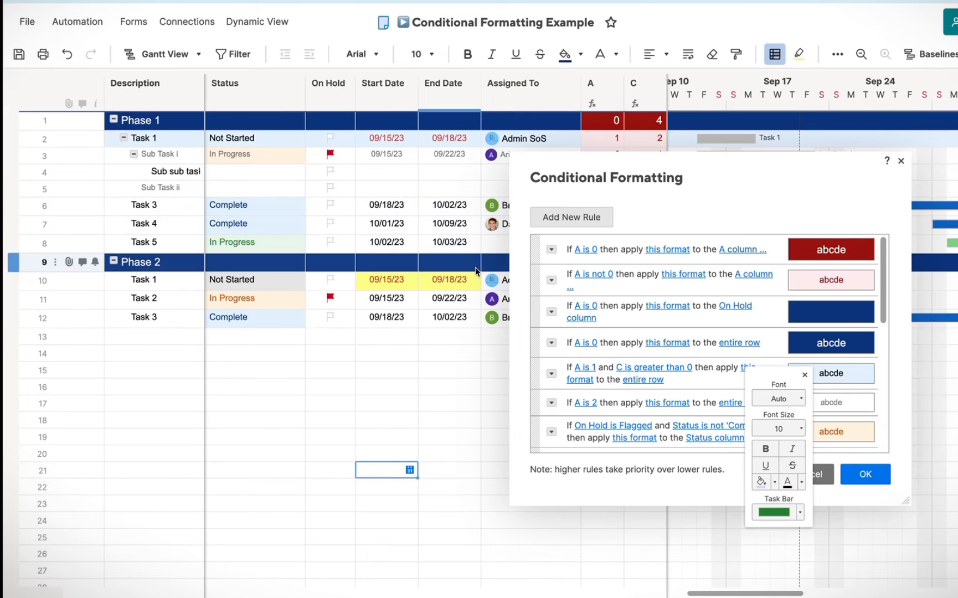
click(727, 198)
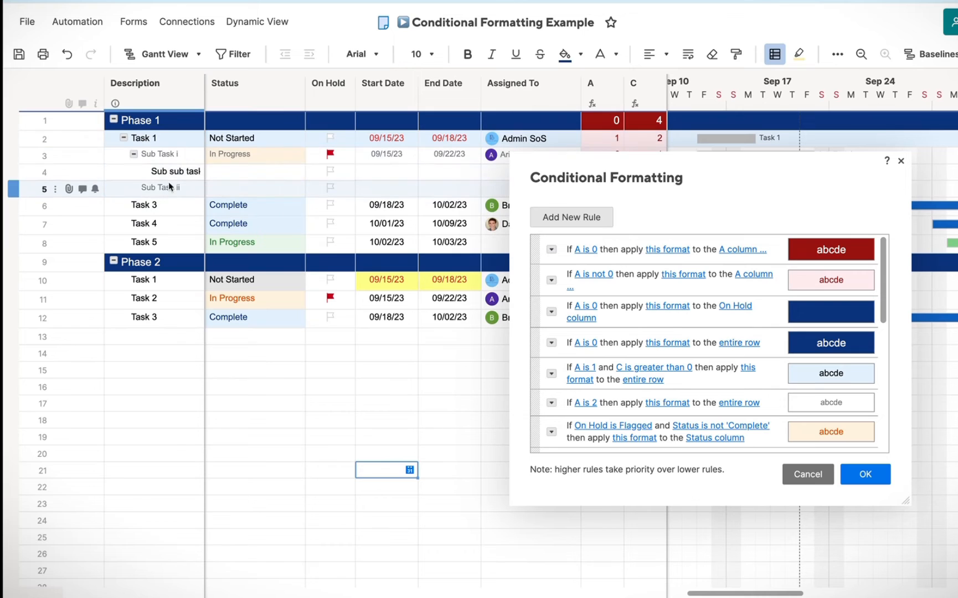
Add a second condition to the "A is 2" entire-row rule requiring that C is greater than 0.
scroll(582, 238, down, 2)
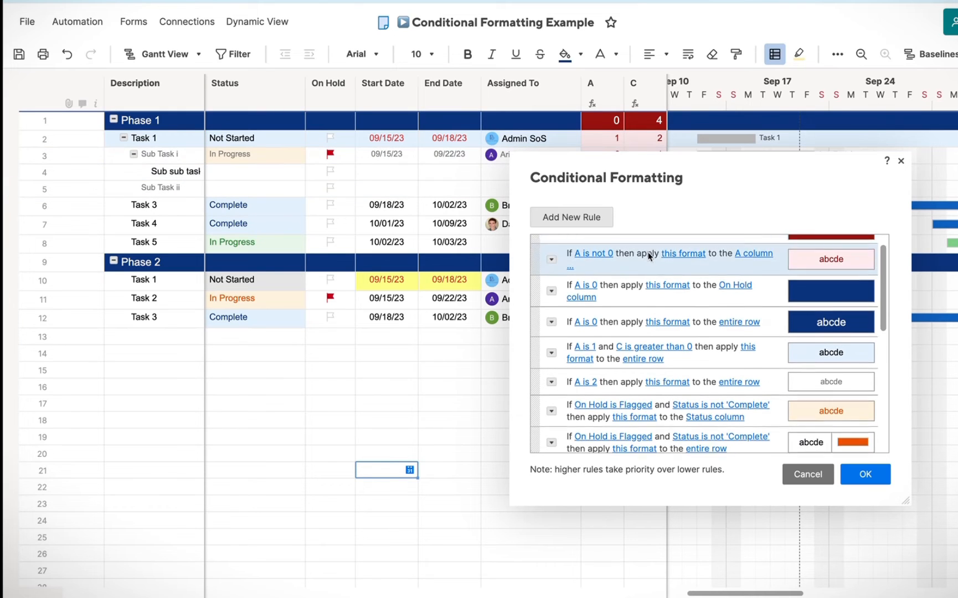
click(552, 347)
click(590, 371)
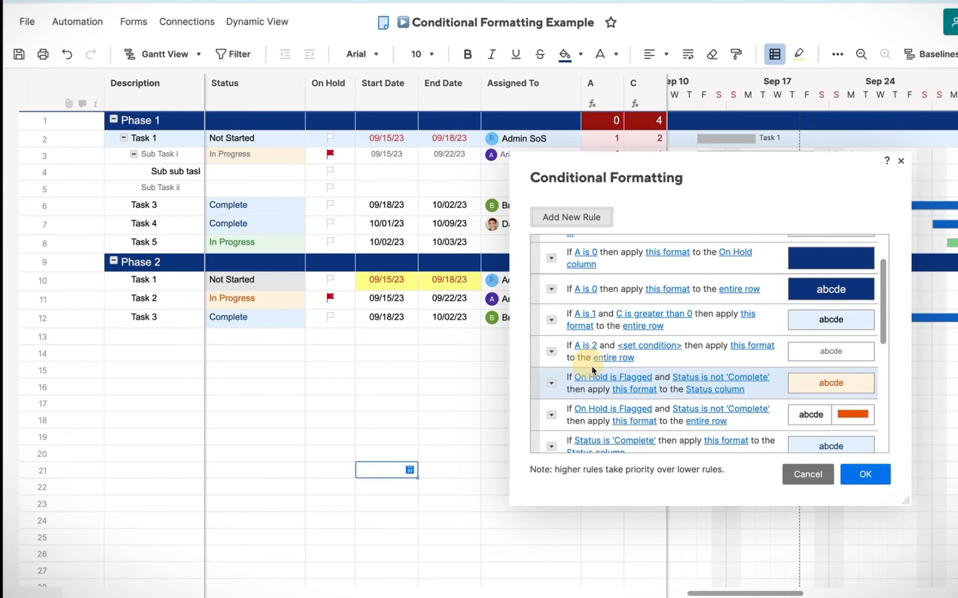
click(642, 349)
click(314, 327)
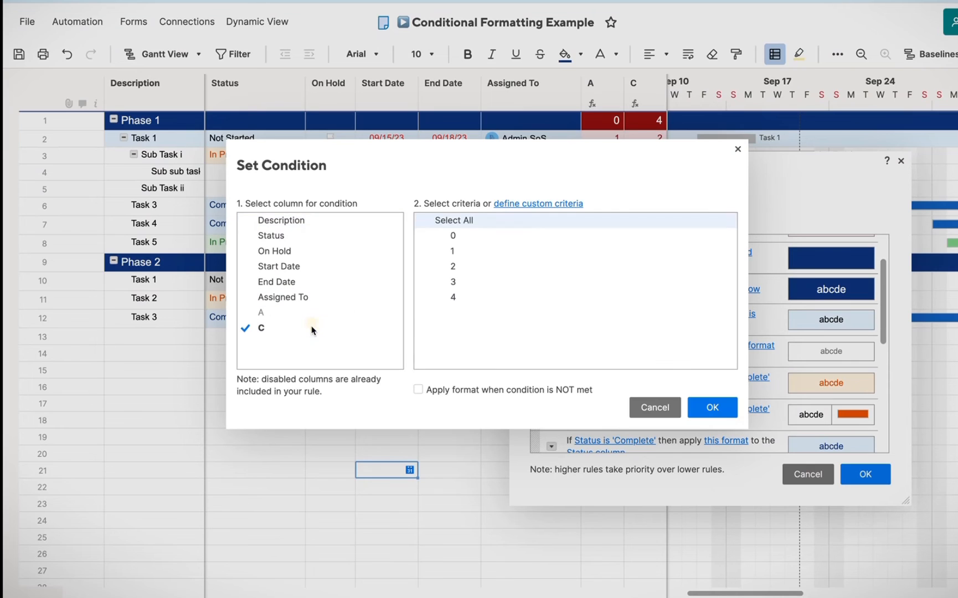
click(536, 204)
click(518, 223)
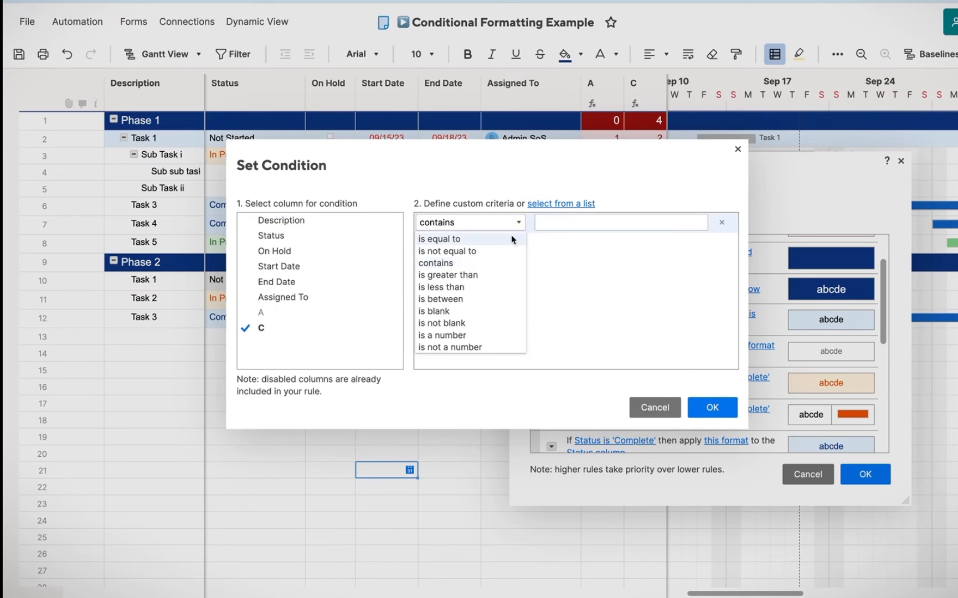
click(482, 273)
click(629, 225)
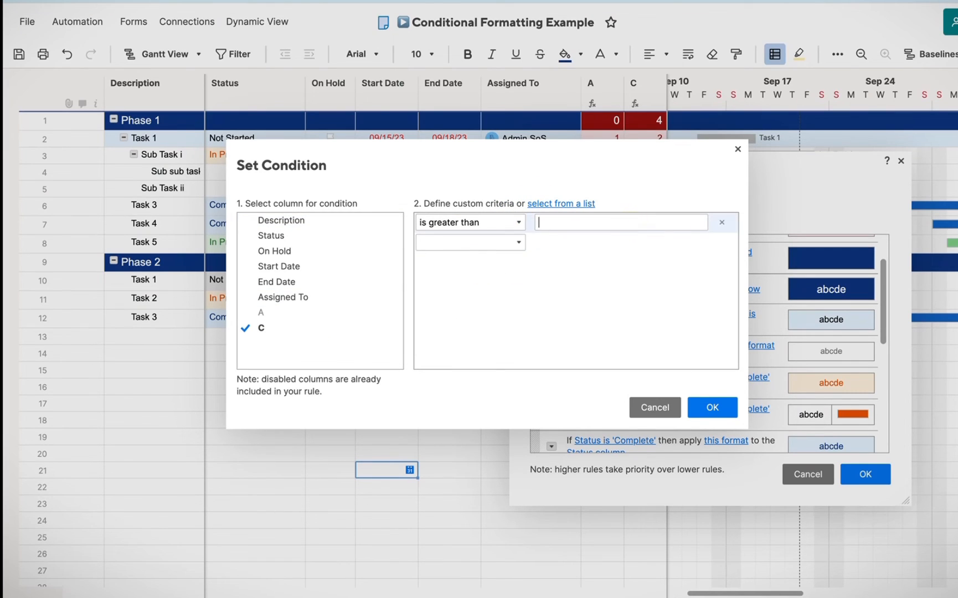
text(0)
click(708, 405)
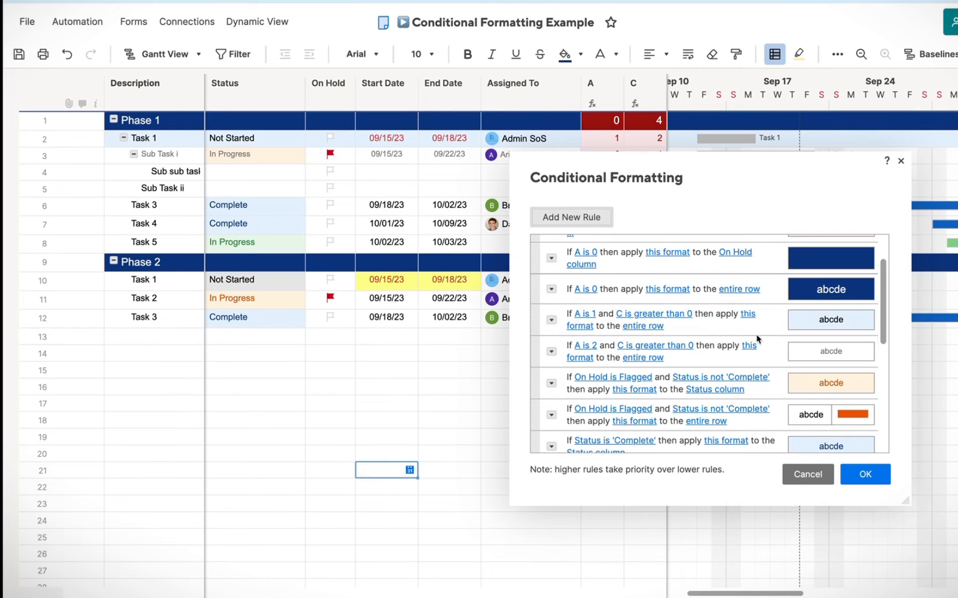
Add a new blank rule and move it directly below the "A is 2 and C is greater than 0" rule.
scroll(630, 310, down, 1)
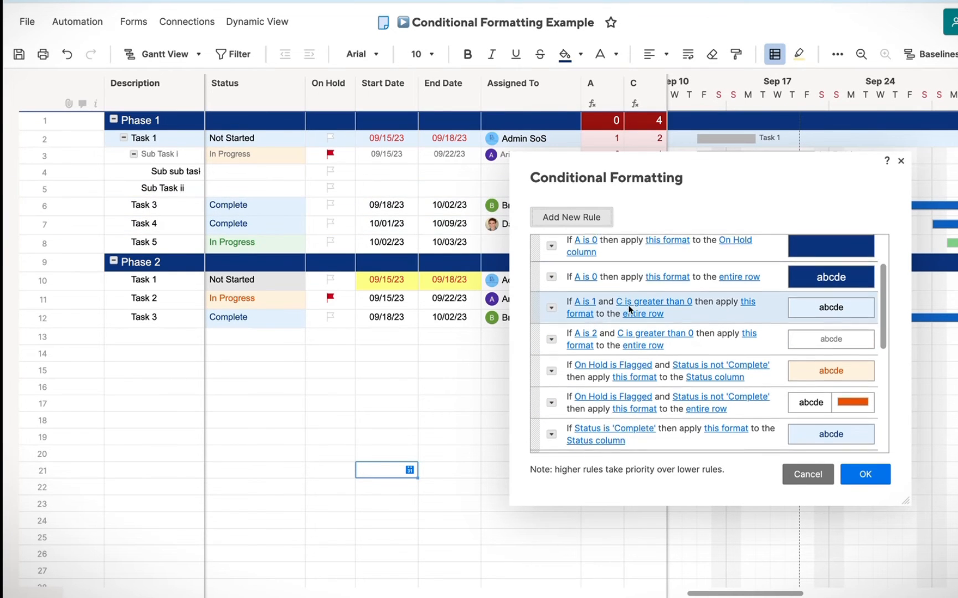
scroll(629, 309, down, 3)
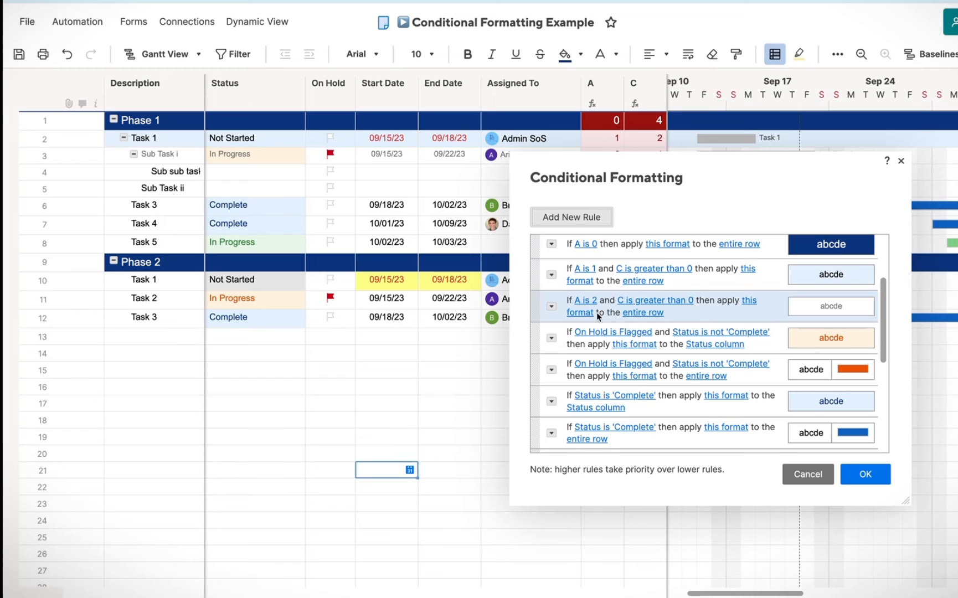
click(551, 307)
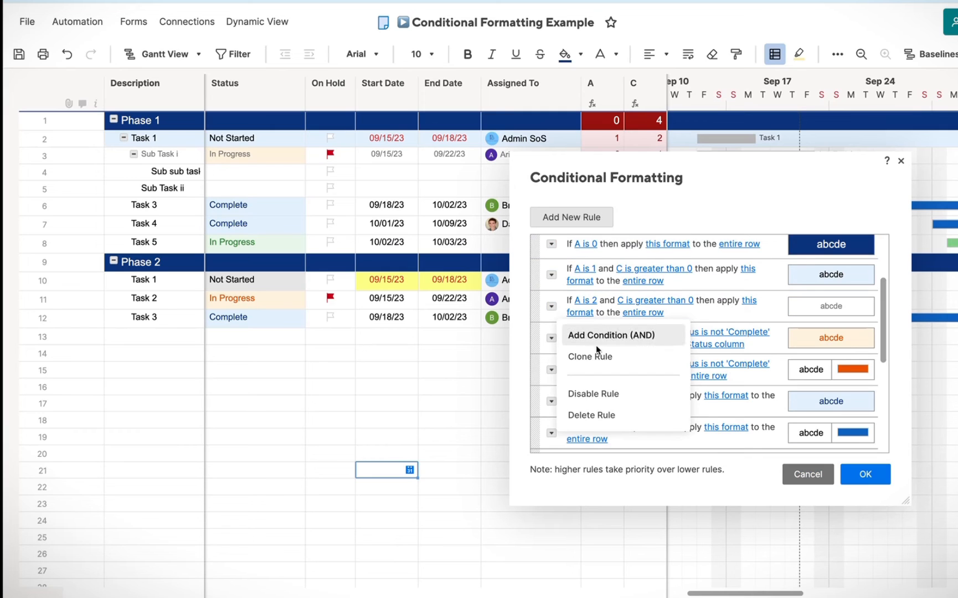
click(582, 218)
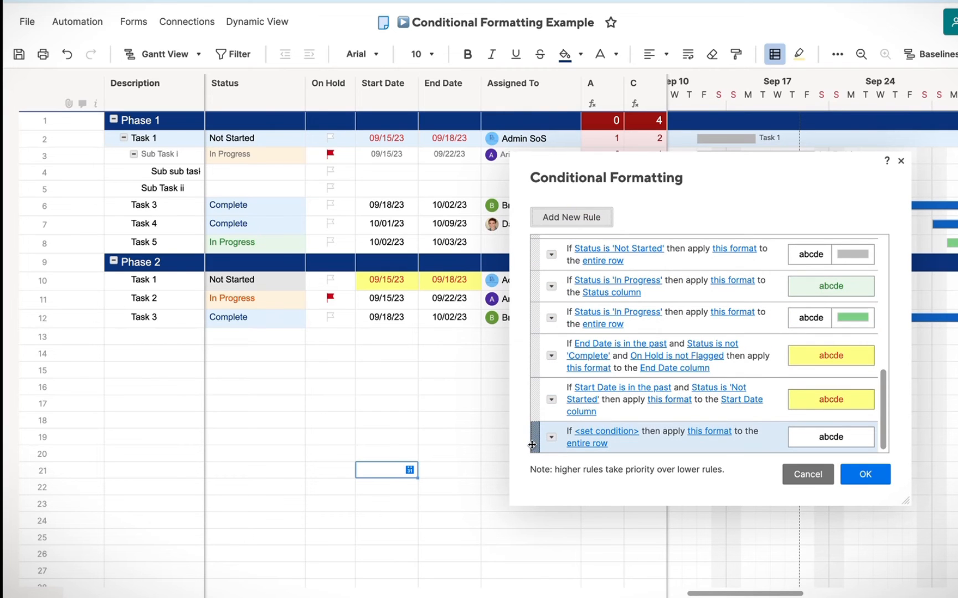
drag(532, 445, 556, 429)
scroll(688, 378, down, 2)
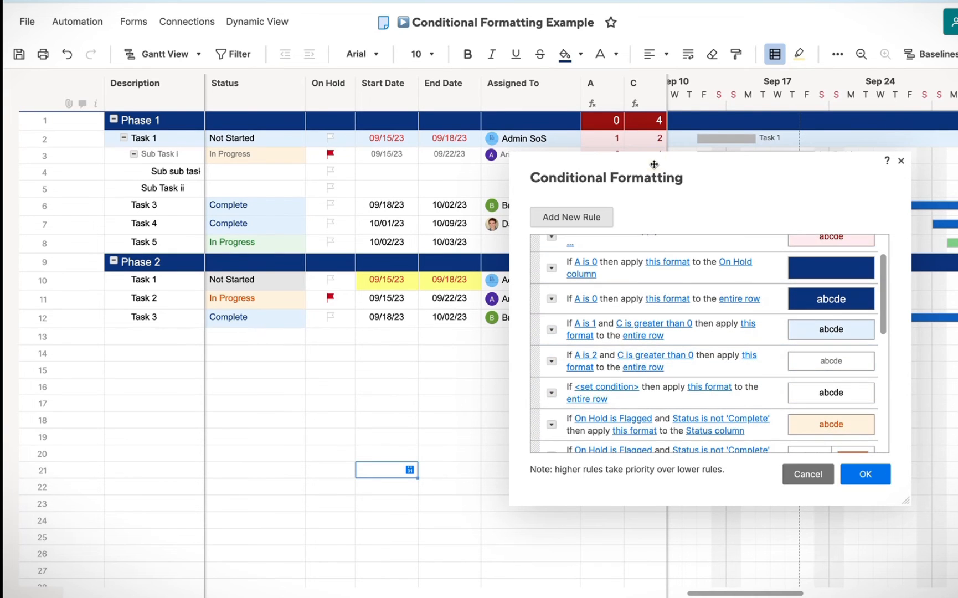
drag(653, 165, 675, 192)
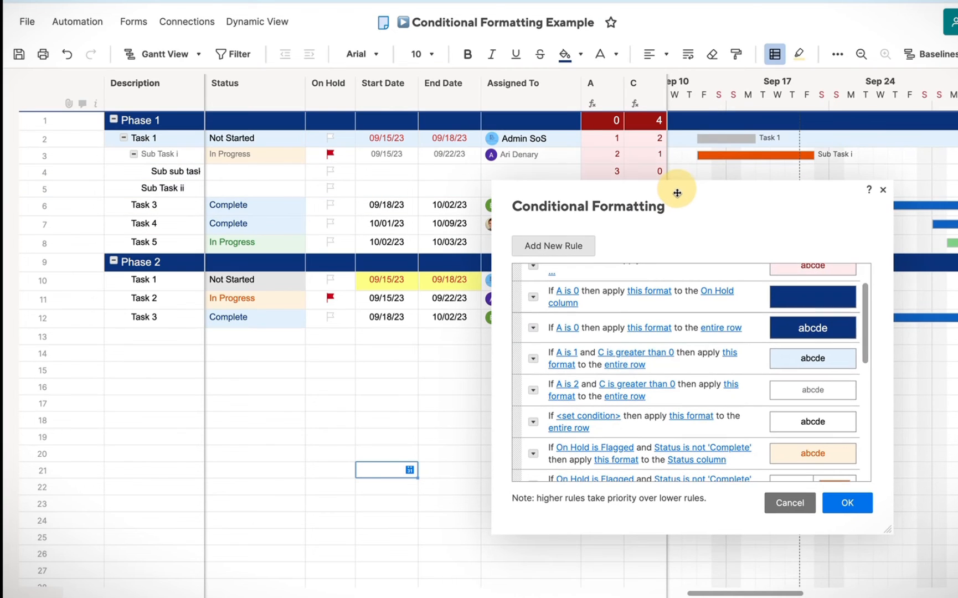
Set the "A is 2 and C is greater than 0" rule to font size 10 with default text color, and try bold.
click(730, 386)
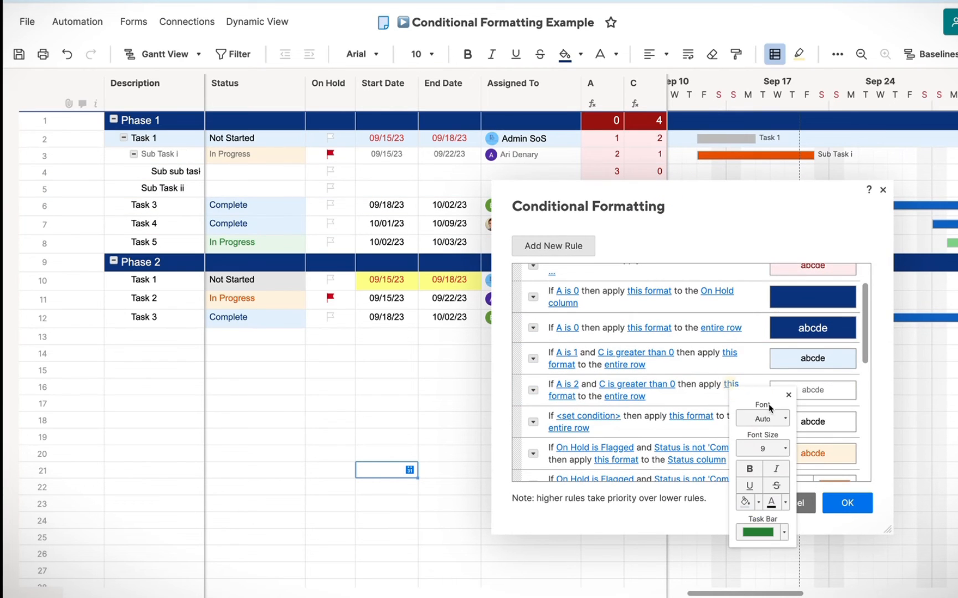
click(773, 449)
click(816, 395)
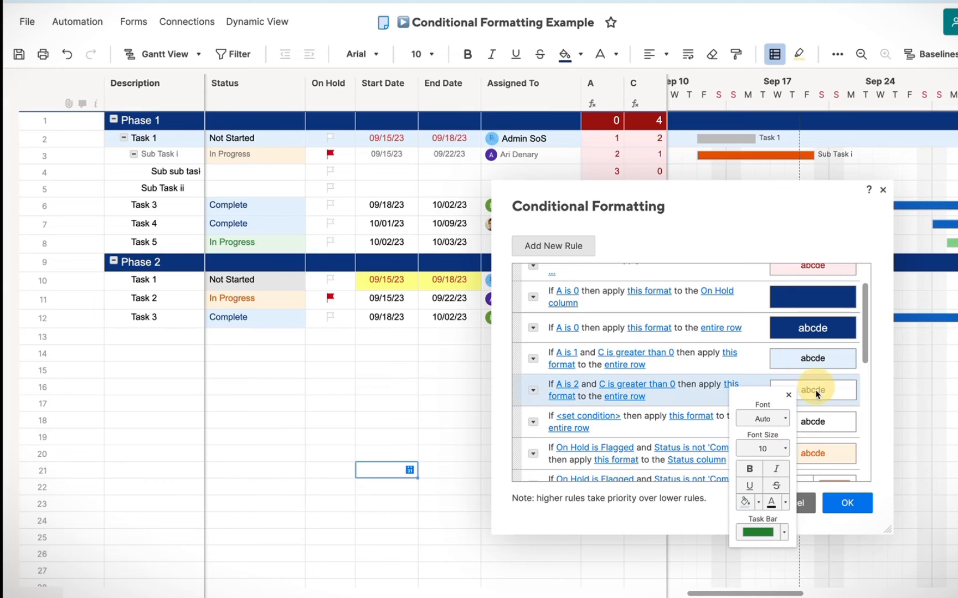
click(783, 500)
click(831, 500)
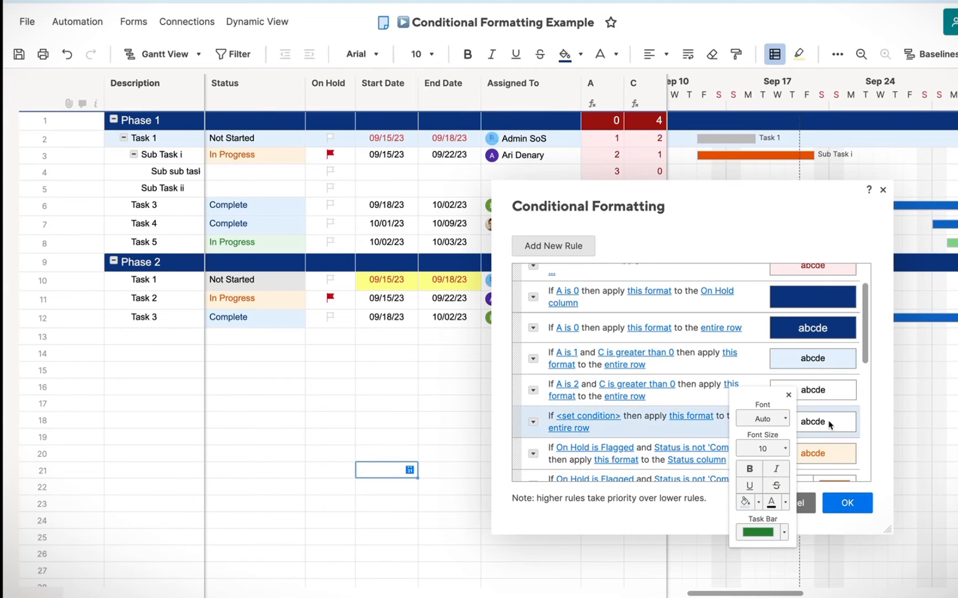
click(747, 468)
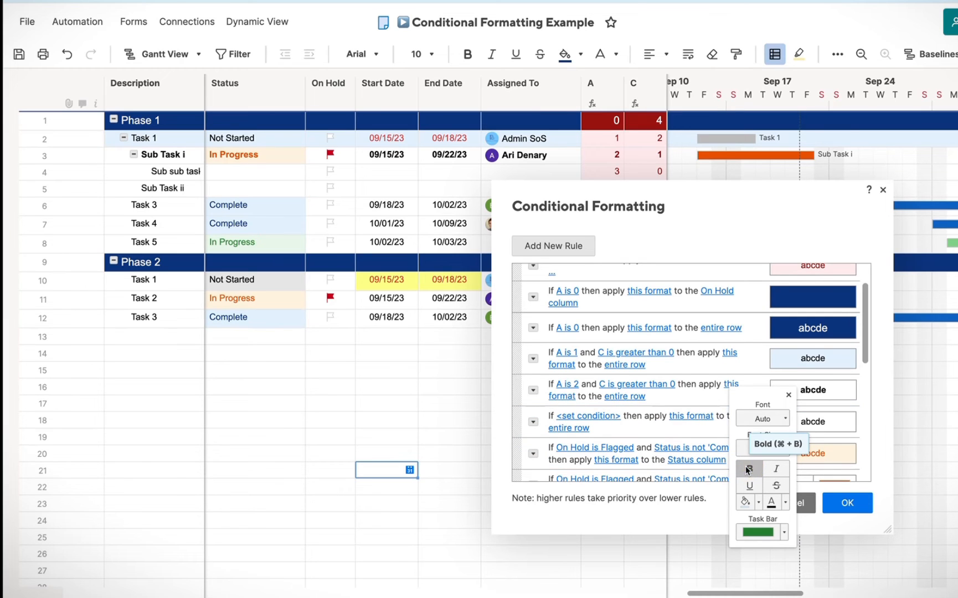
Set the condition of the new blank rule to A is 3.
click(602, 416)
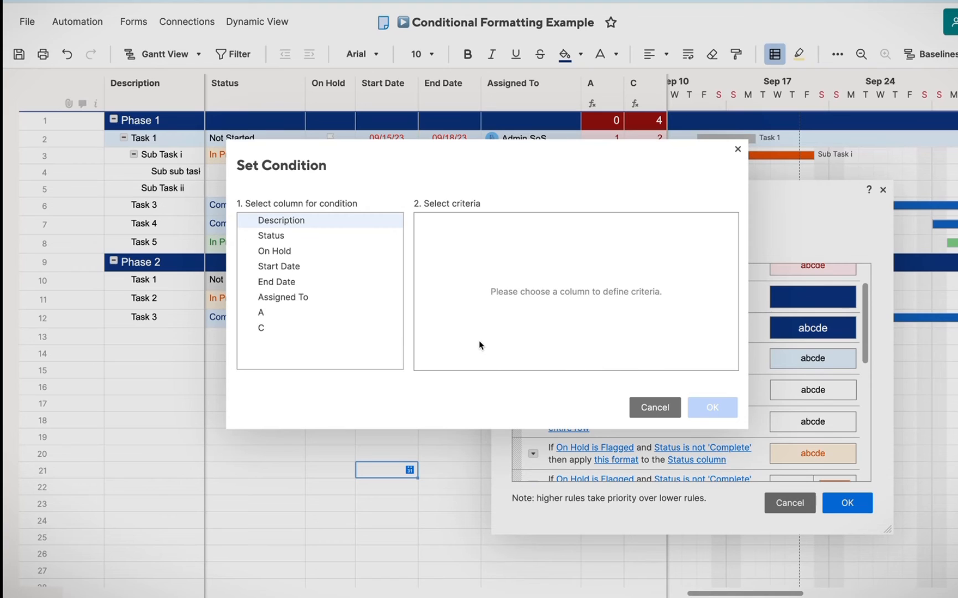
click(289, 310)
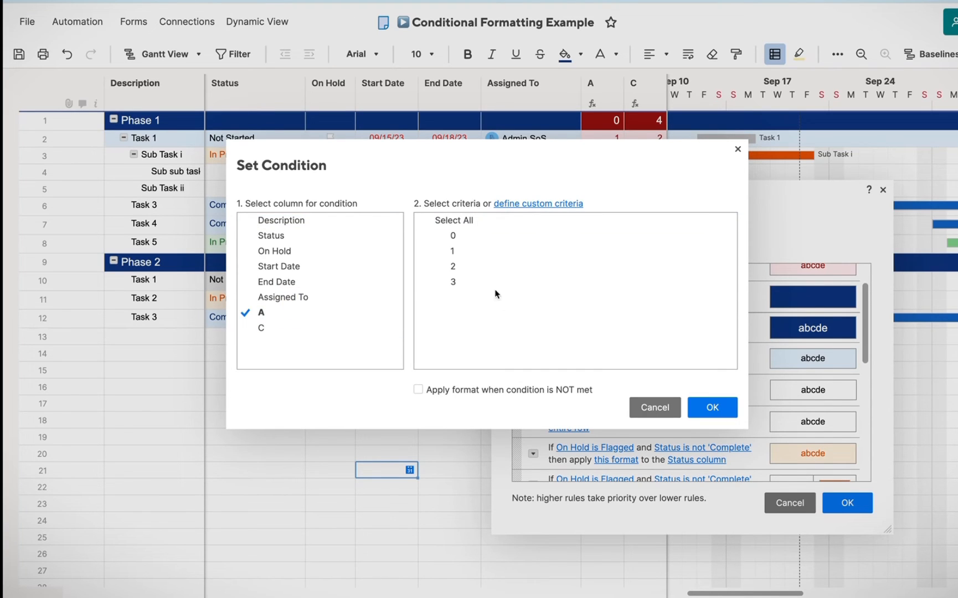
click(482, 280)
click(711, 408)
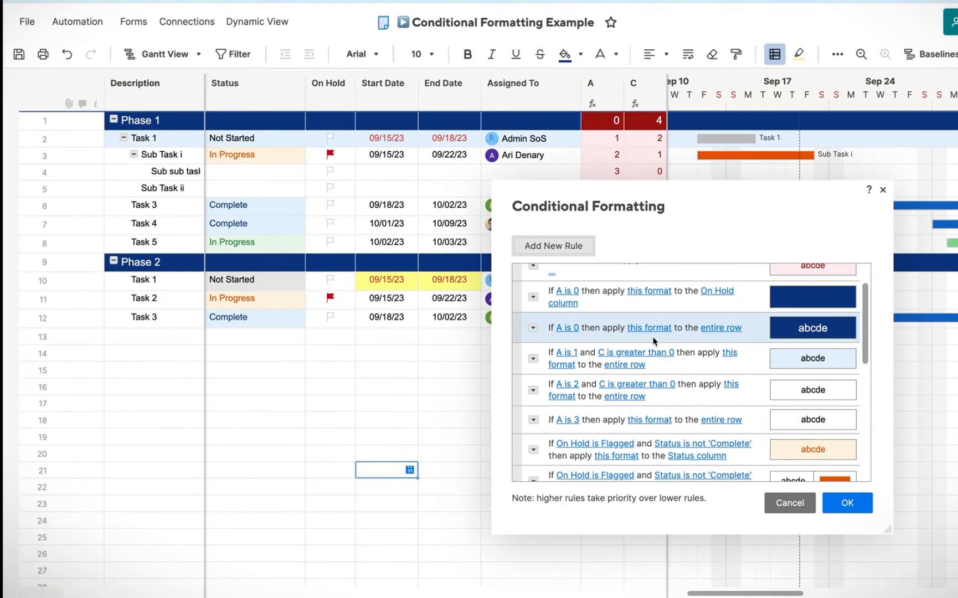
Format the "A is 3" entire-row rule with font size 9 and dark grey text, without italics.
scroll(655, 349, down, 2)
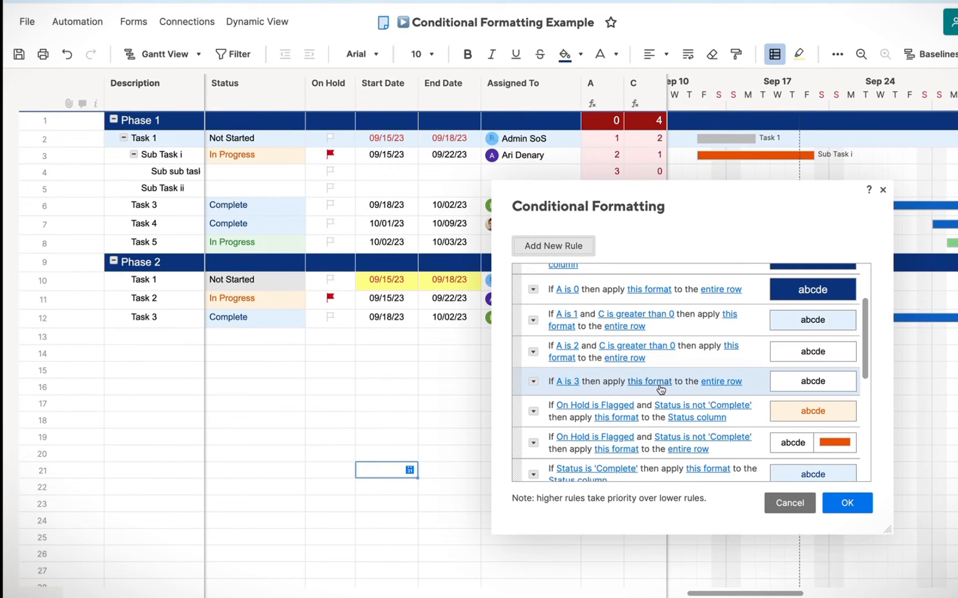
click(649, 382)
click(699, 446)
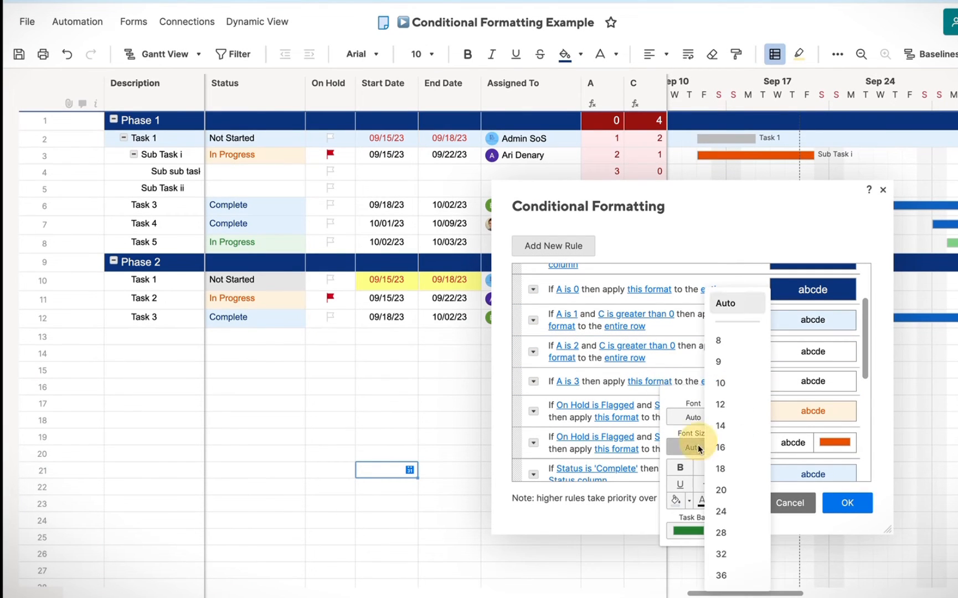
click(723, 370)
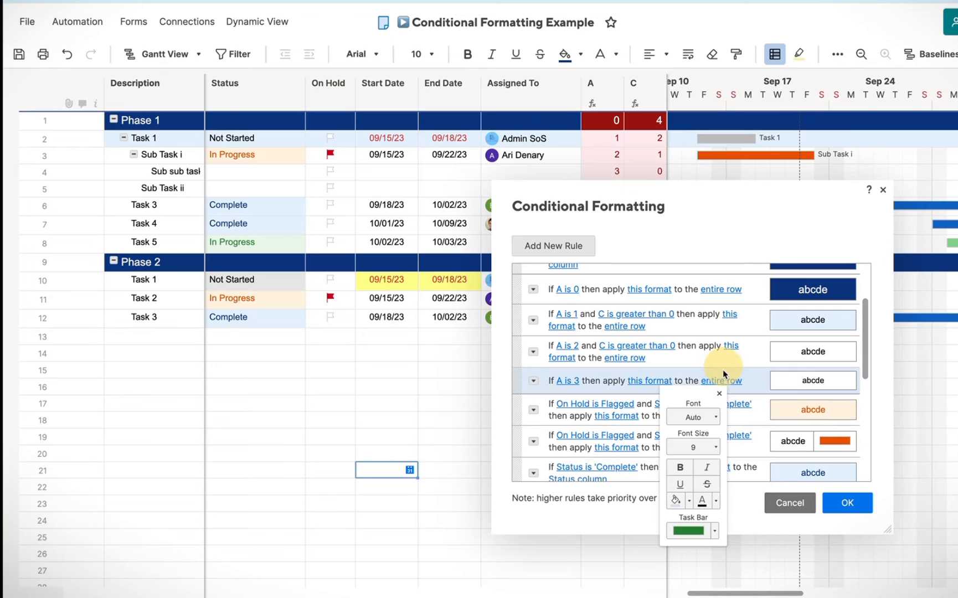
click(709, 467)
click(709, 467)
click(716, 501)
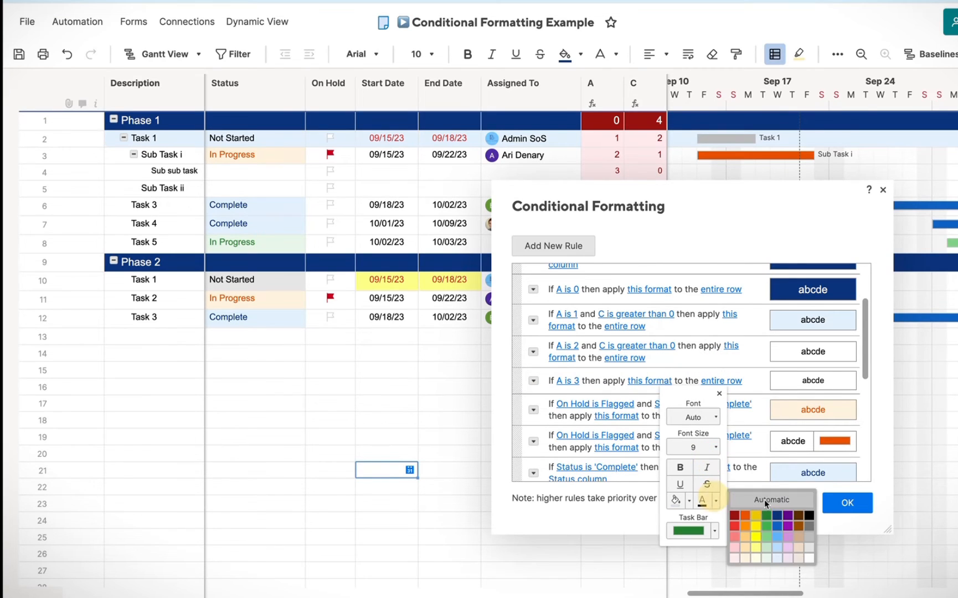
click(811, 525)
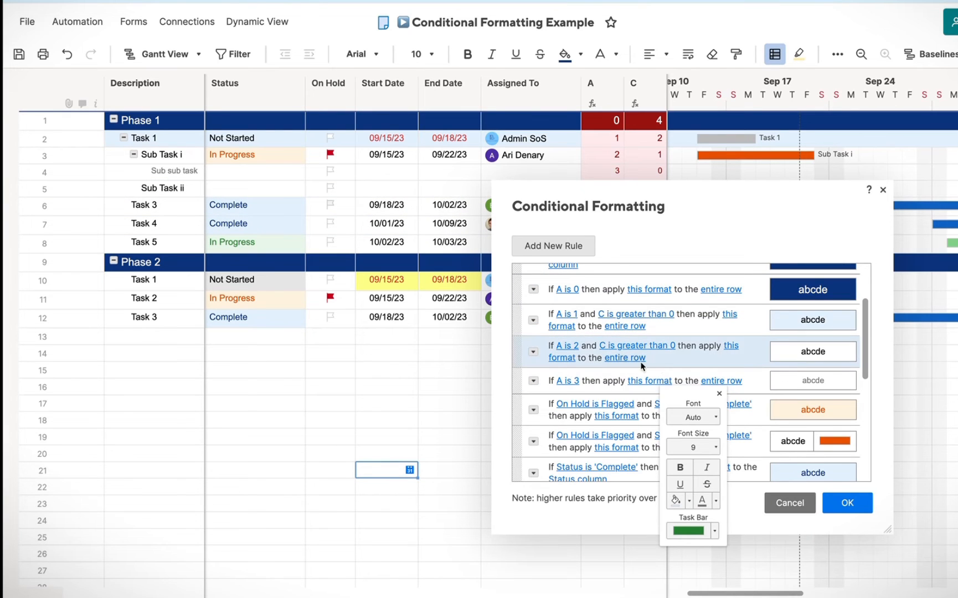
Set the "A is 2 and C is greater than 0" rule to font size 9 with a light grey background.
click(533, 352)
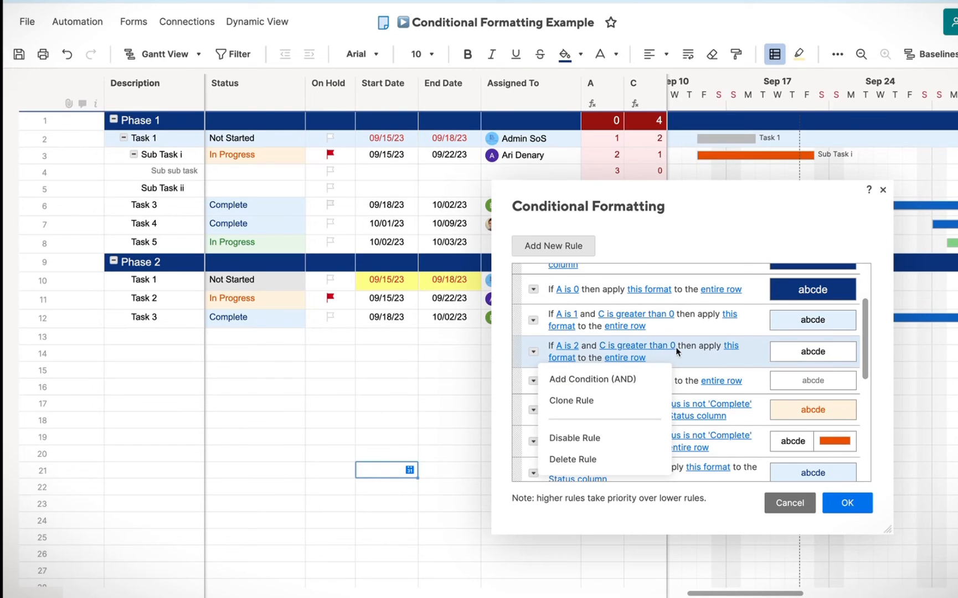
click(729, 353)
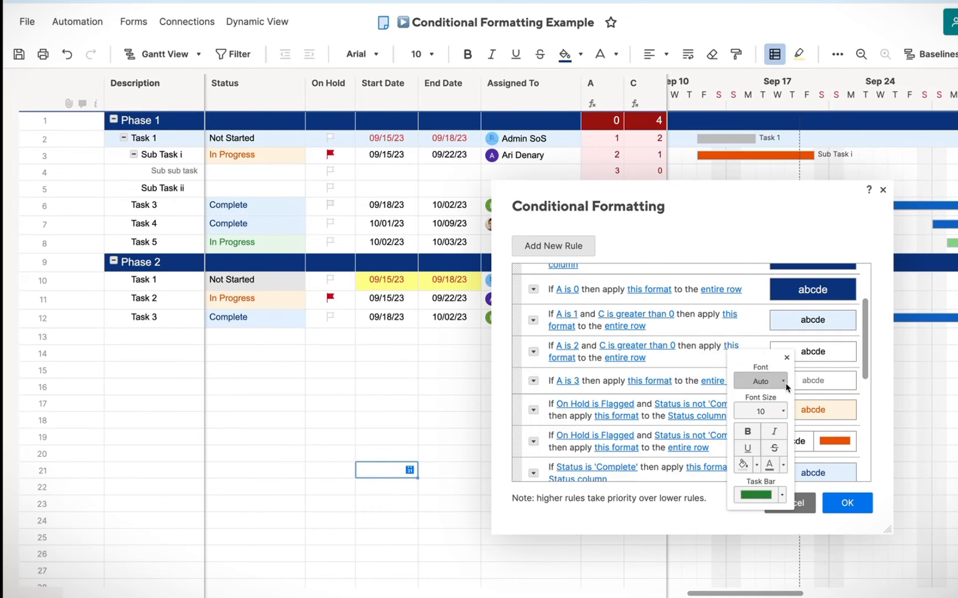
click(763, 411)
click(809, 368)
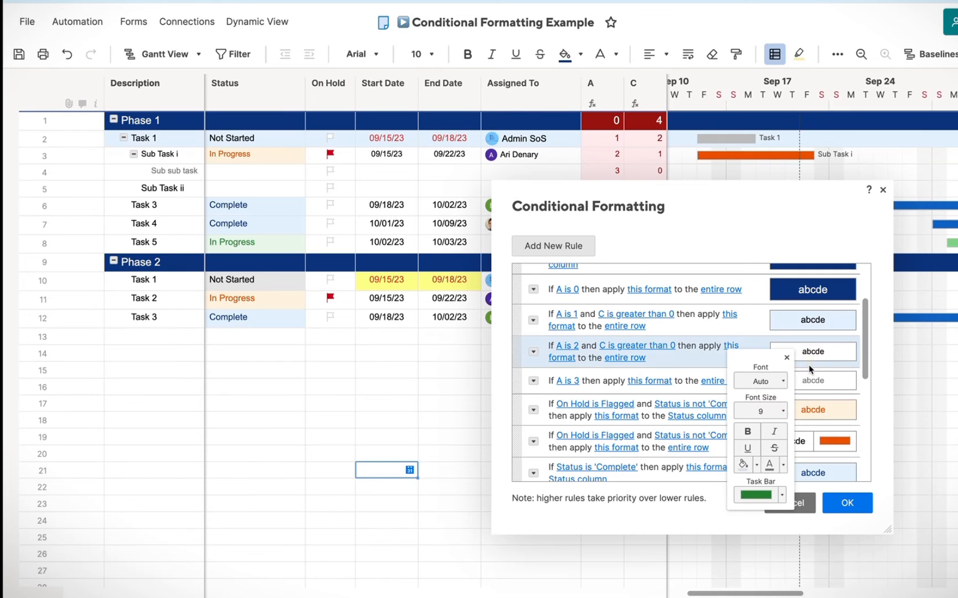
click(757, 465)
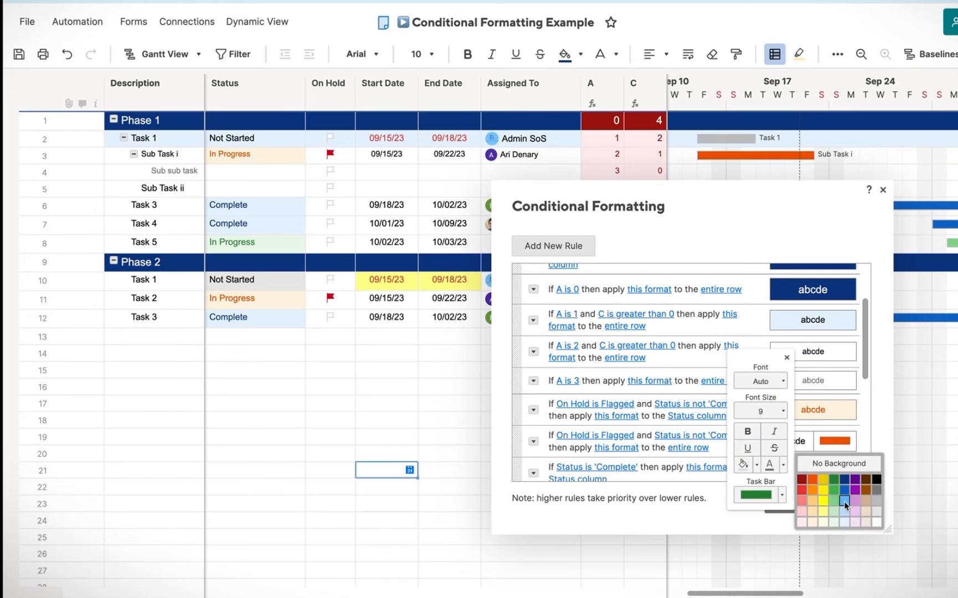
click(880, 519)
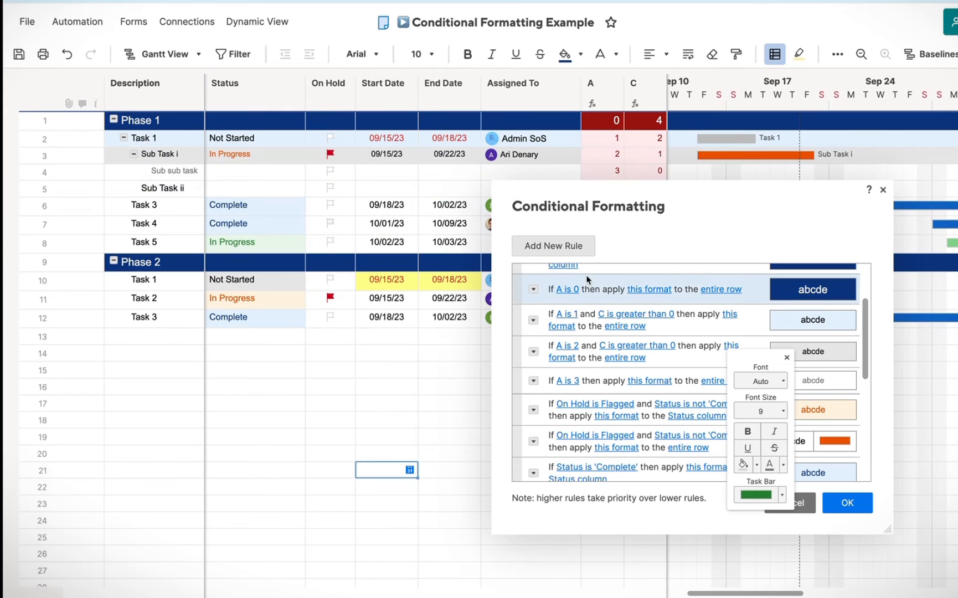
click(776, 211)
Check the row formatting in both phases against the hierarchy rules and apply the conditional formatting changes.
scroll(597, 370, down, 1)
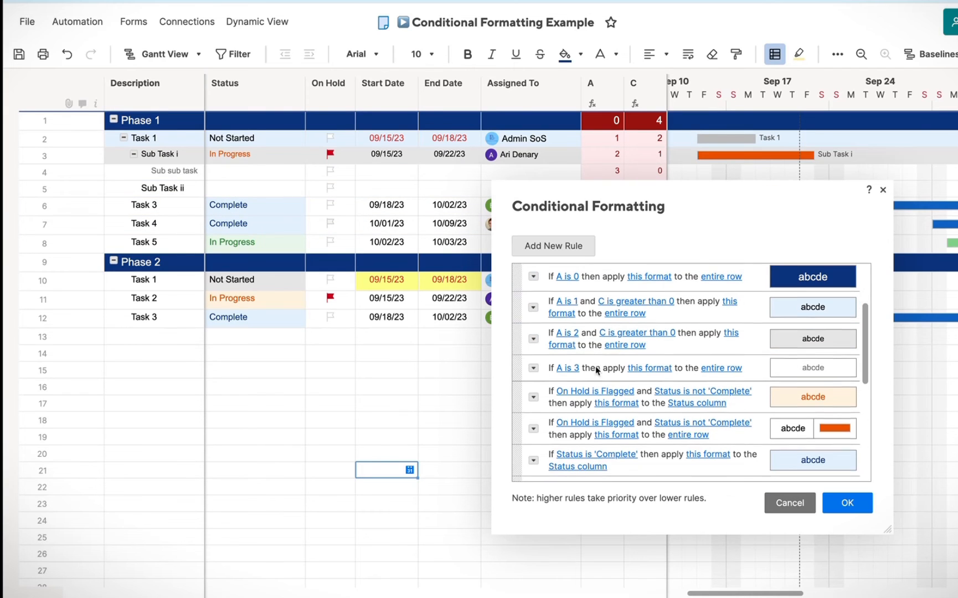
scroll(596, 368, down, 1)
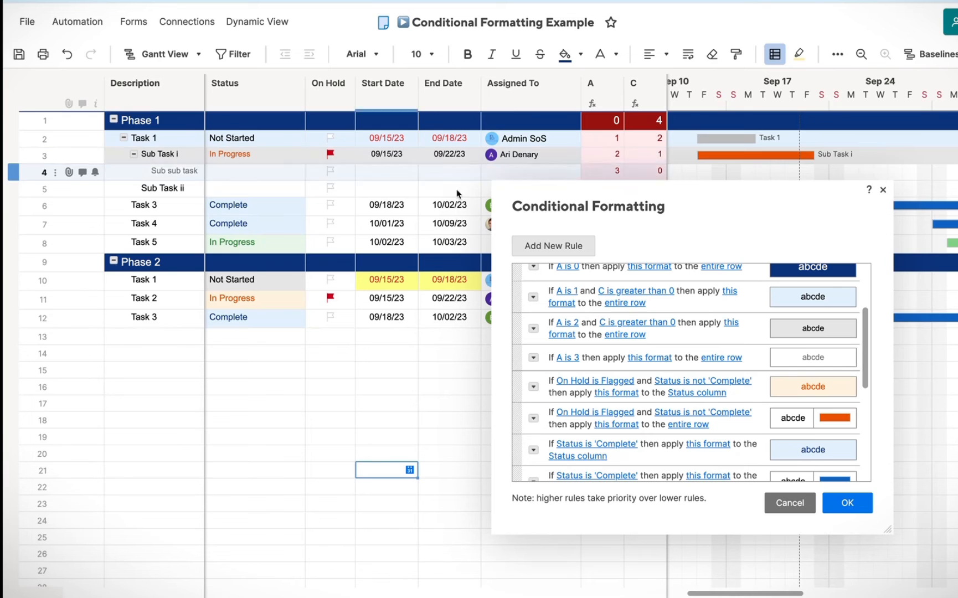
scroll(465, 180, down, 1)
scroll(461, 178, down, 2)
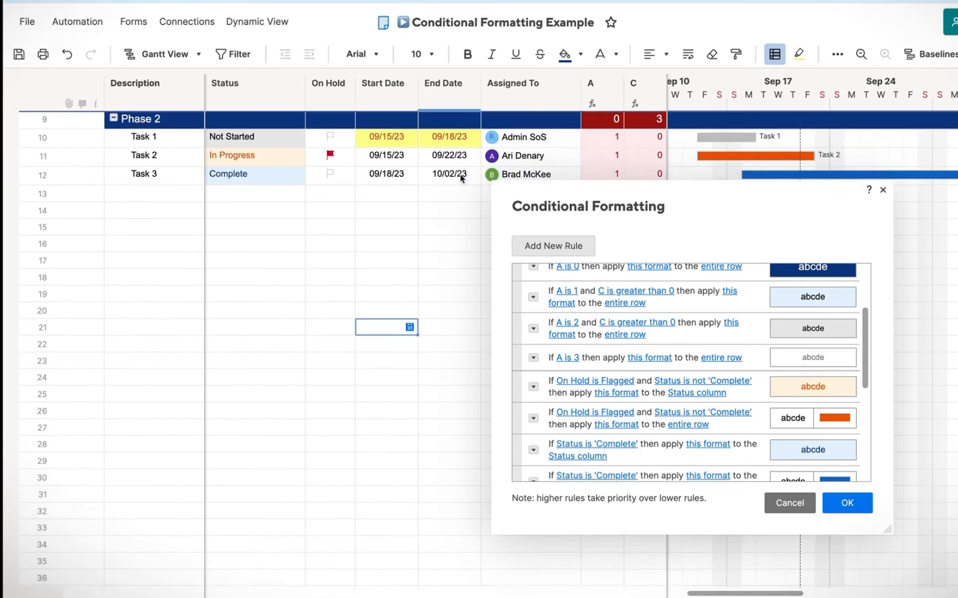
scroll(459, 182, up, 3)
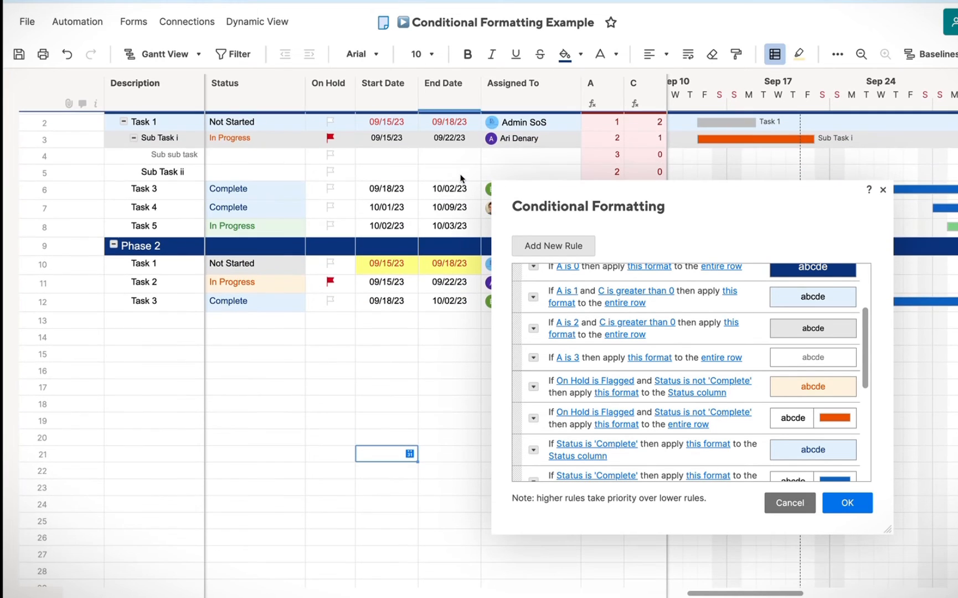
click(160, 214)
click(530, 335)
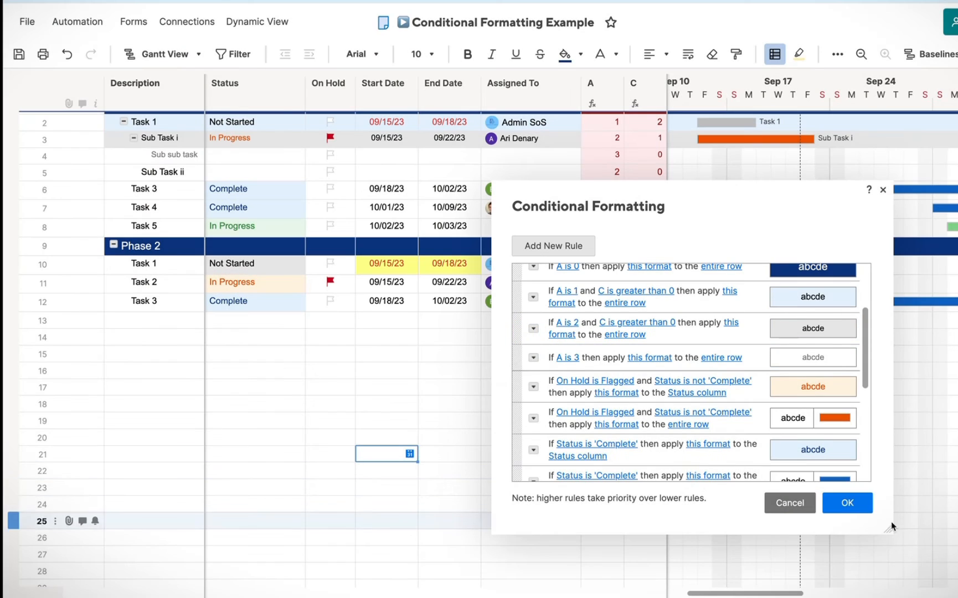
click(847, 502)
Indent the Phase 1 Task 4 row under Task 3 and rename it Sub Task.
click(140, 204)
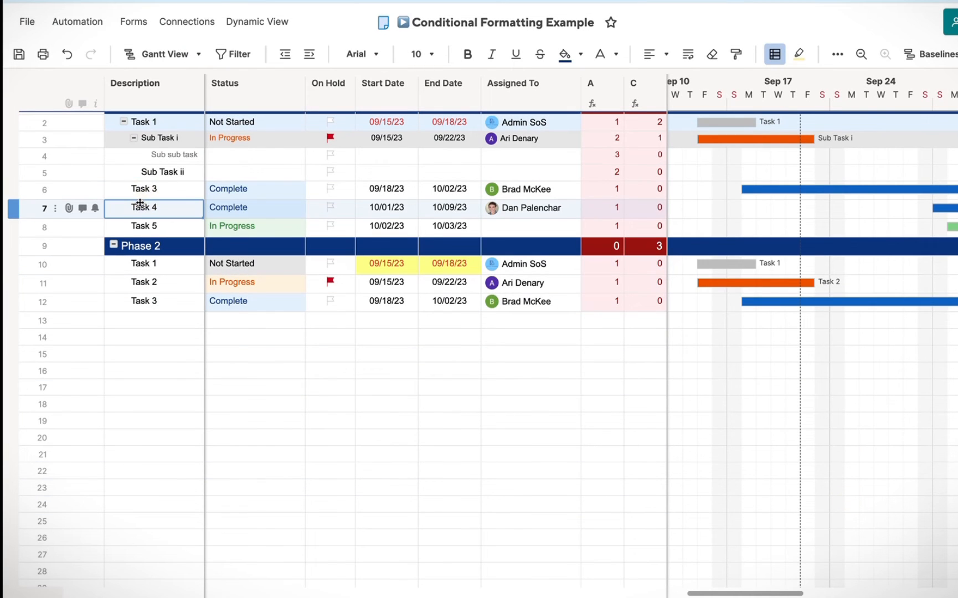
key(ctrl+bracketright)
click(285, 349)
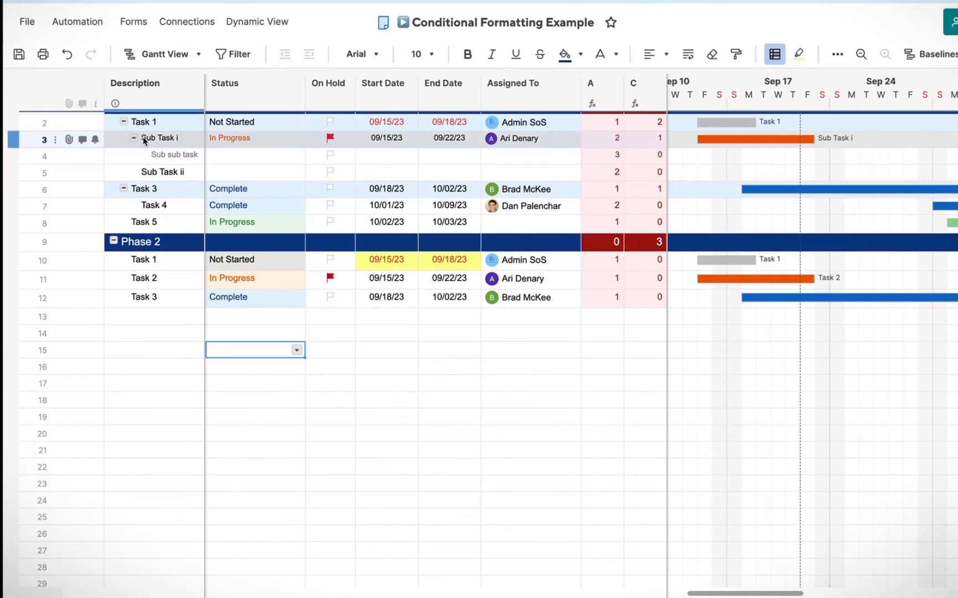
scroll(145, 143, up, 1)
double_click(151, 224)
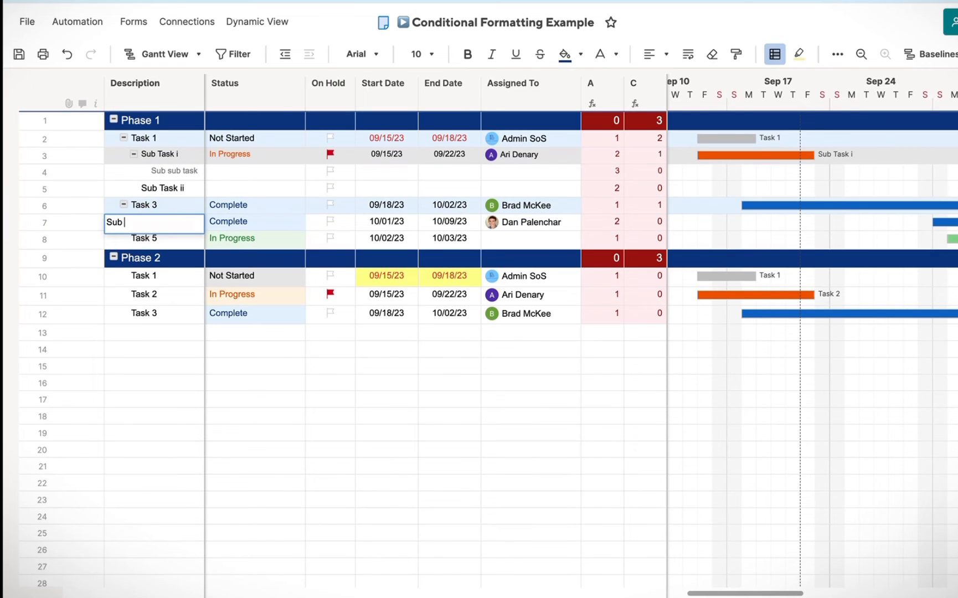
text(Sub Task)
key(Return)
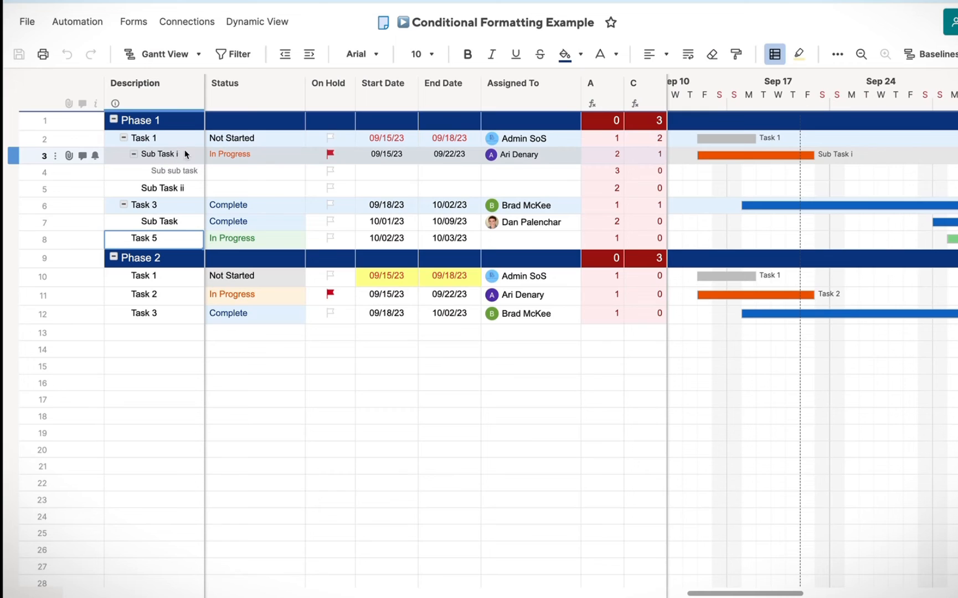
Add a rule directly below "A is 1 and C is greater than 0" with the condition A is 2.
click(775, 54)
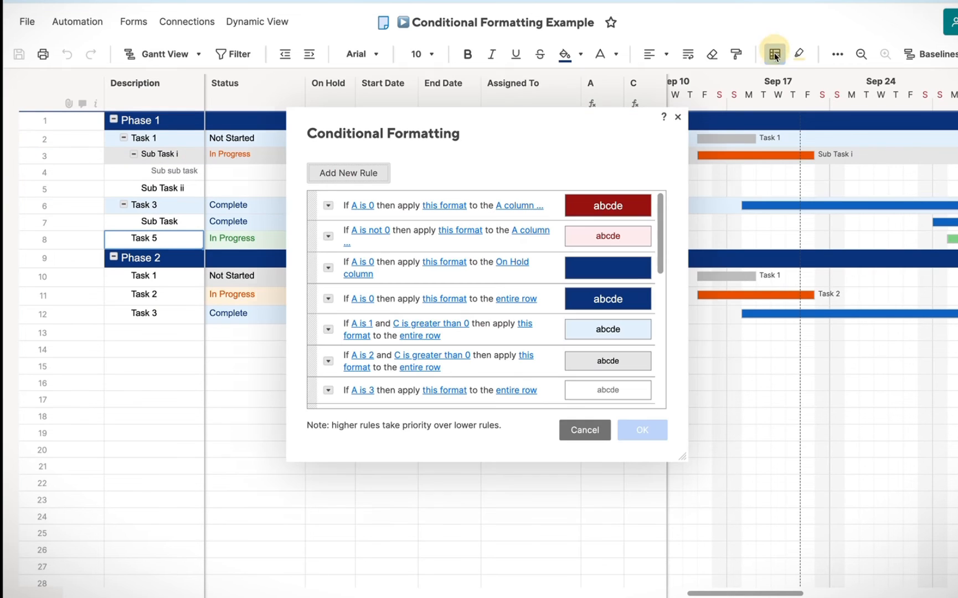
click(382, 171)
drag(317, 388, 332, 357)
scroll(334, 332, down, 1)
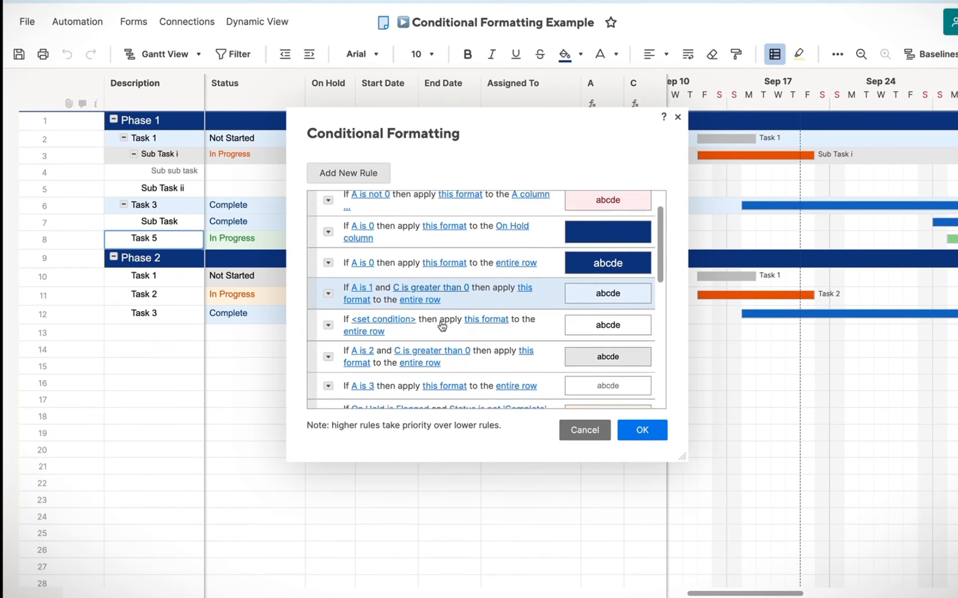
click(399, 314)
click(398, 312)
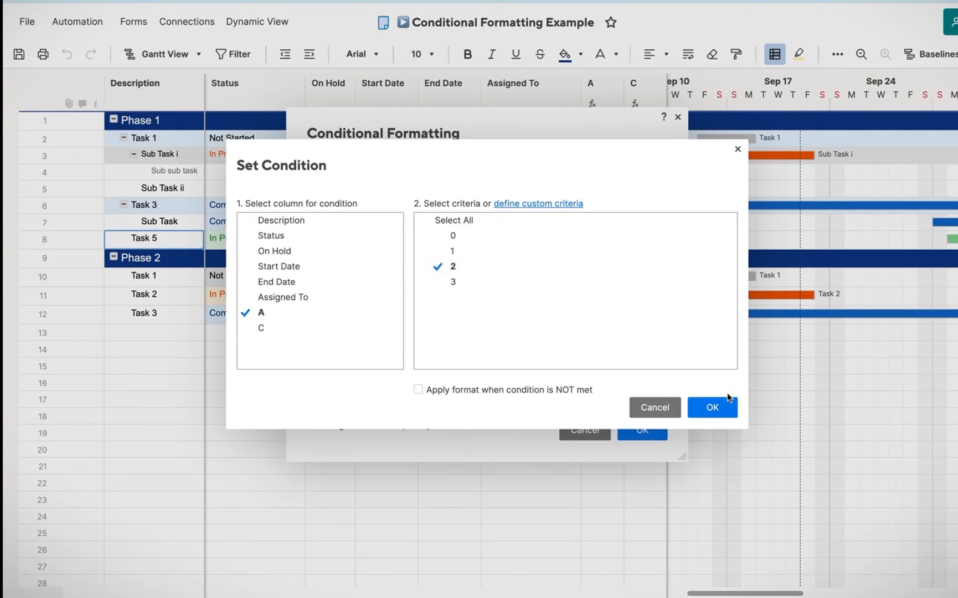
click(720, 410)
Set the new "A is 2" entire-row rule to font size 9, and save the sheet with it applied.
scroll(467, 273, down, 1)
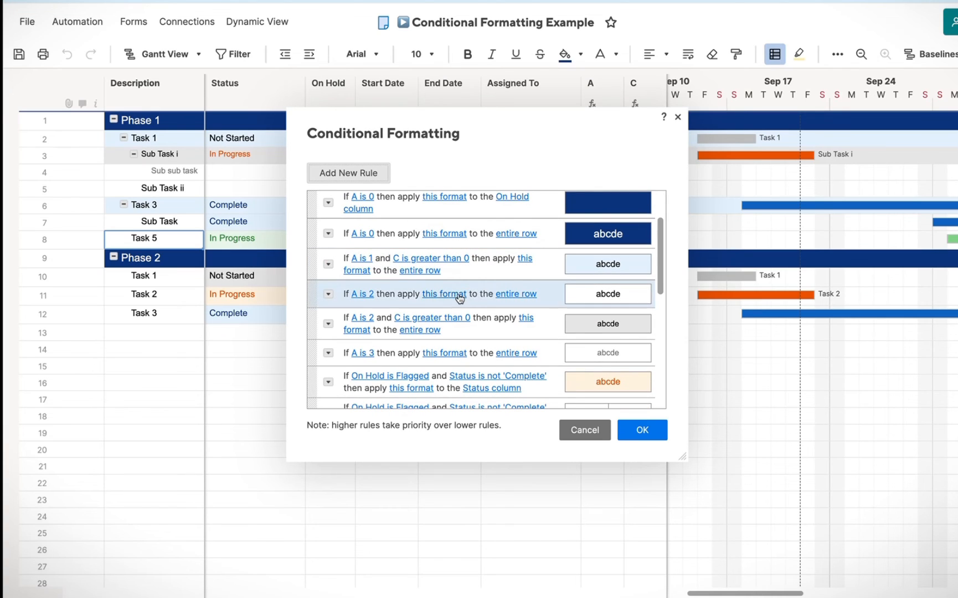
click(459, 295)
click(514, 355)
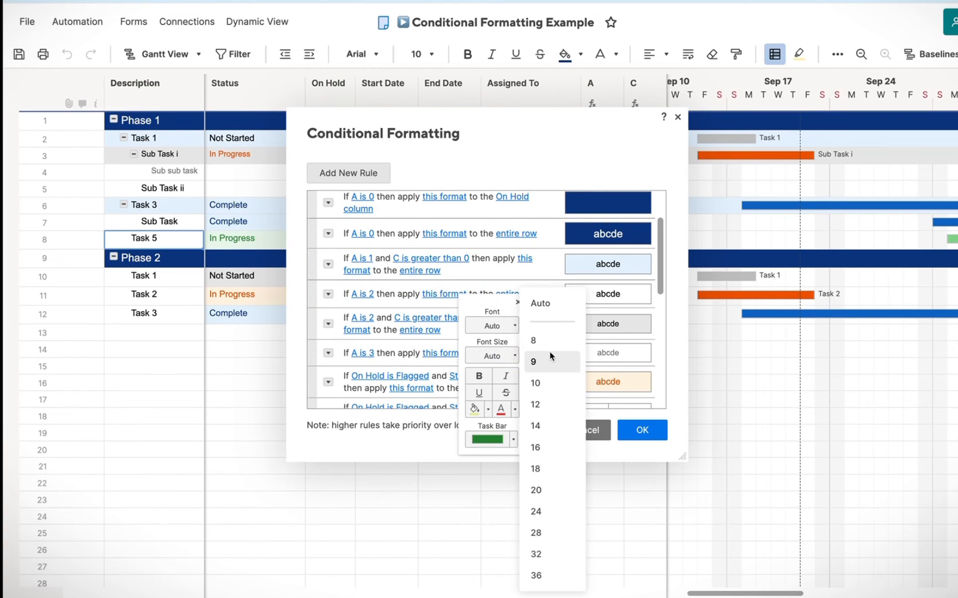
click(551, 354)
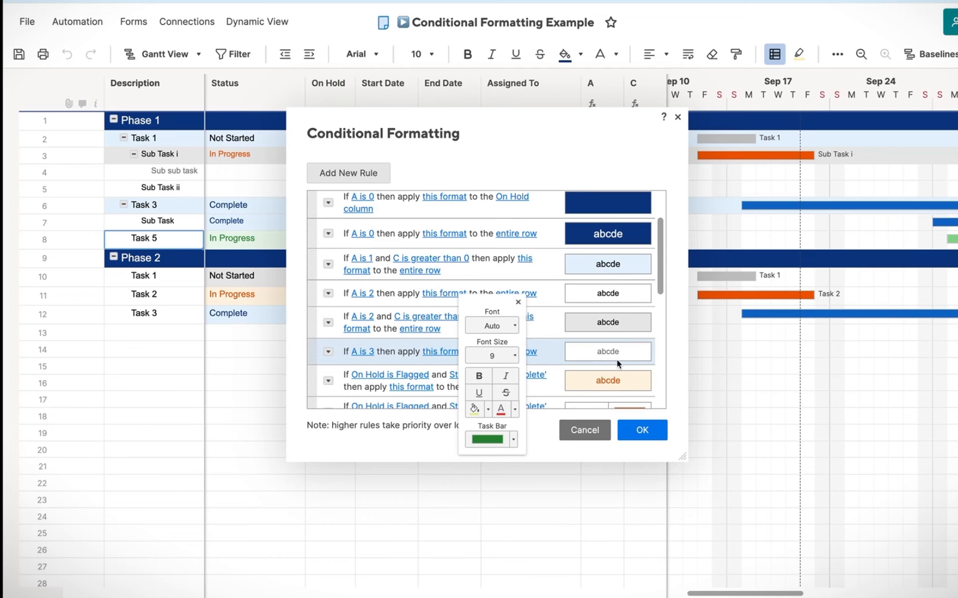
click(640, 431)
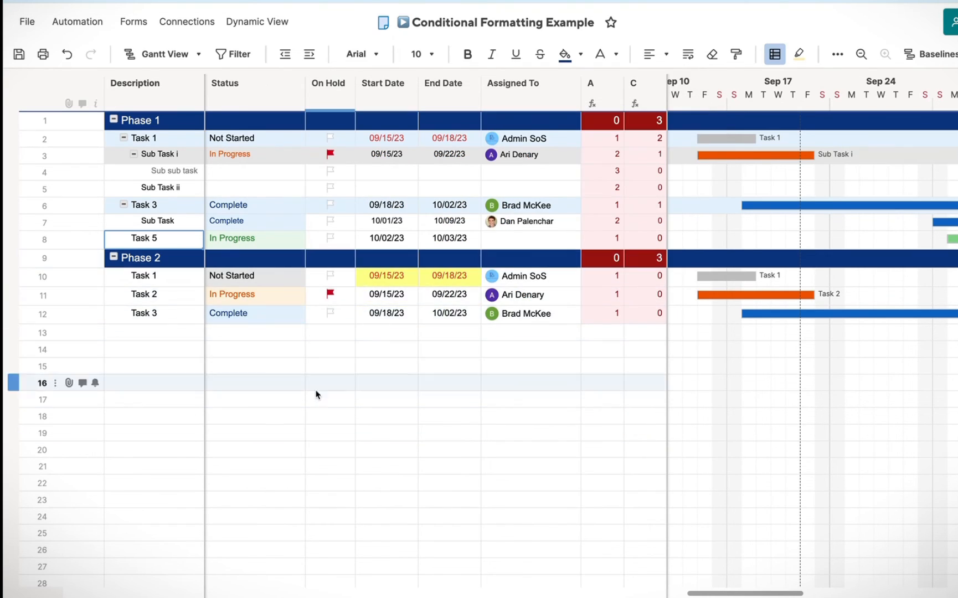
click(20, 55)
click(391, 381)
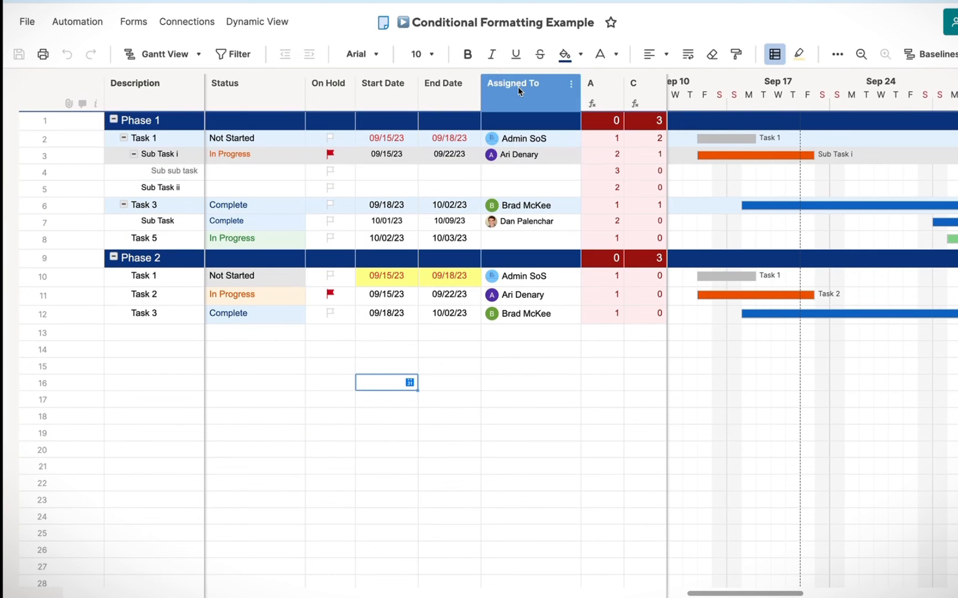
Change the background of the "A is 1 and C is greater than 0" rule to a slightly darker light blue and save the sheet.
click(776, 55)
scroll(525, 255, down, 1)
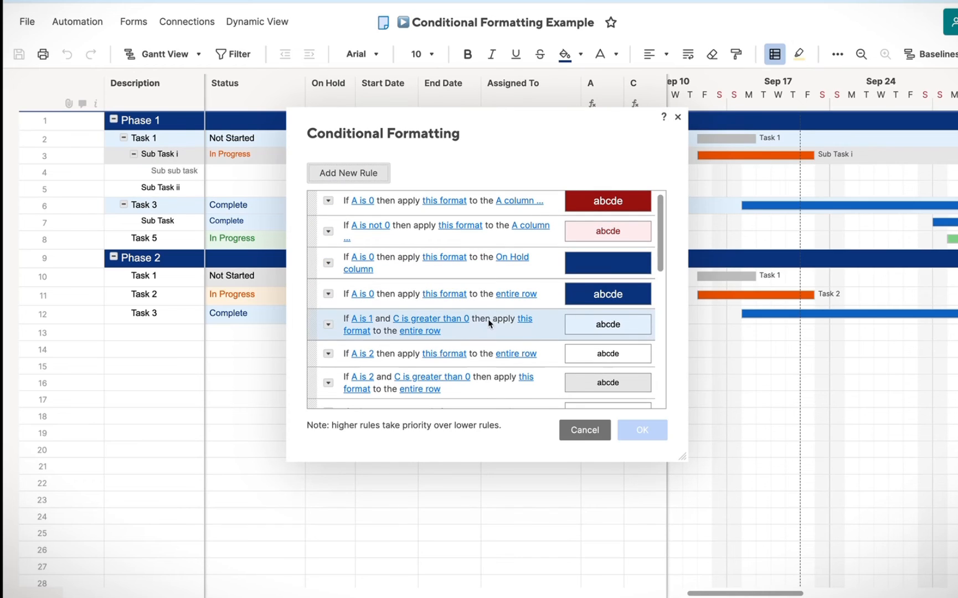
click(523, 319)
click(563, 432)
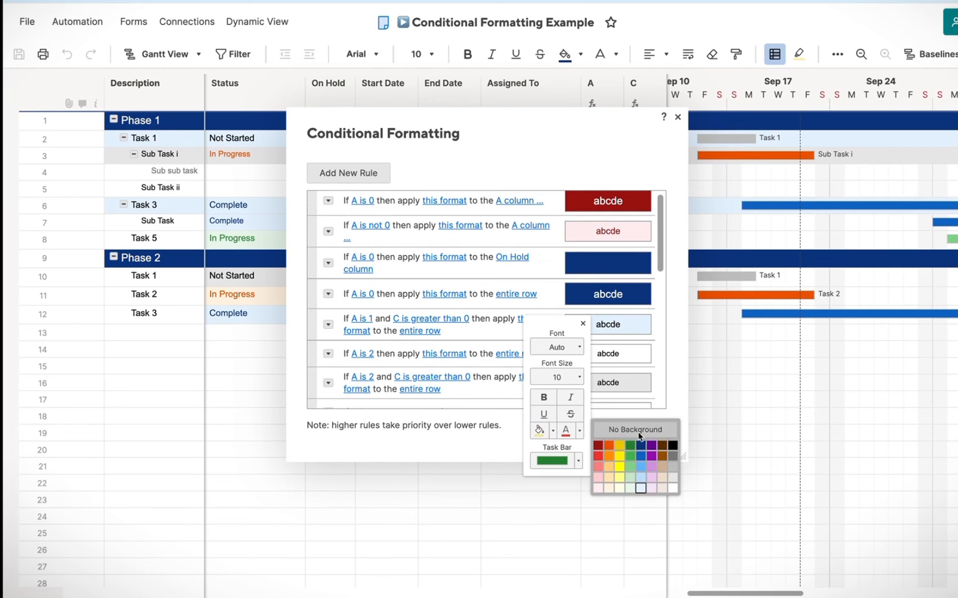
click(642, 474)
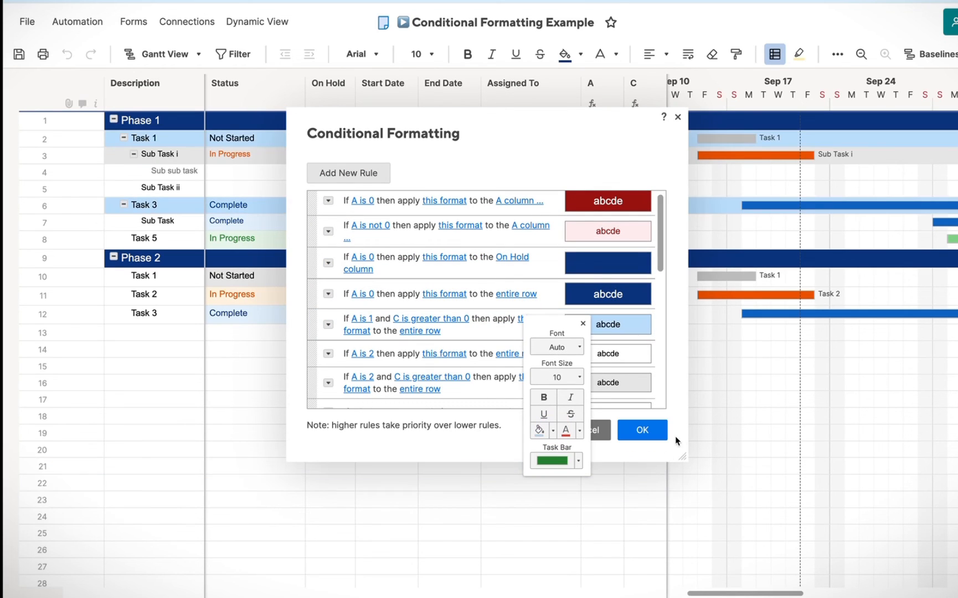
click(645, 431)
click(487, 451)
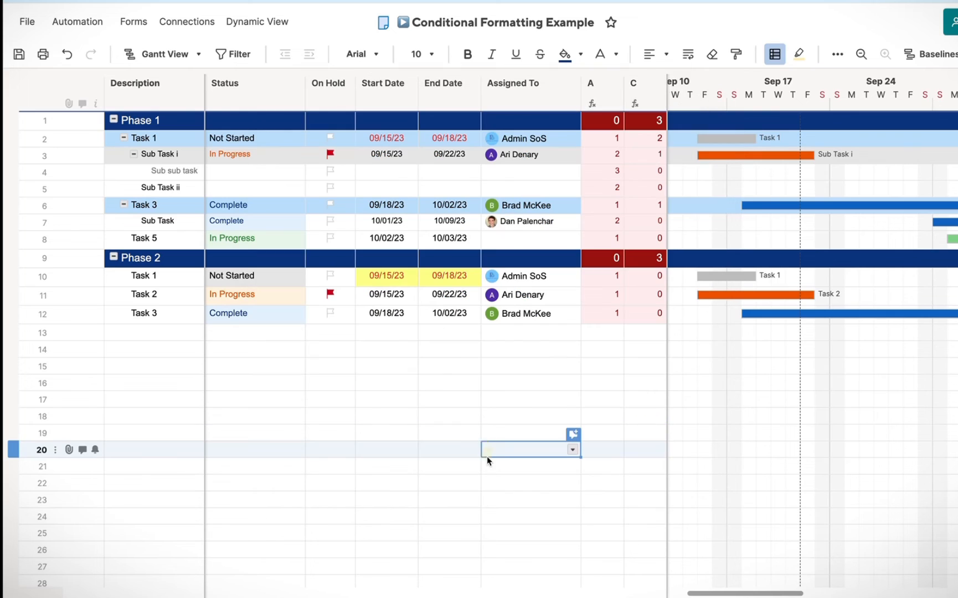
click(18, 56)
click(350, 412)
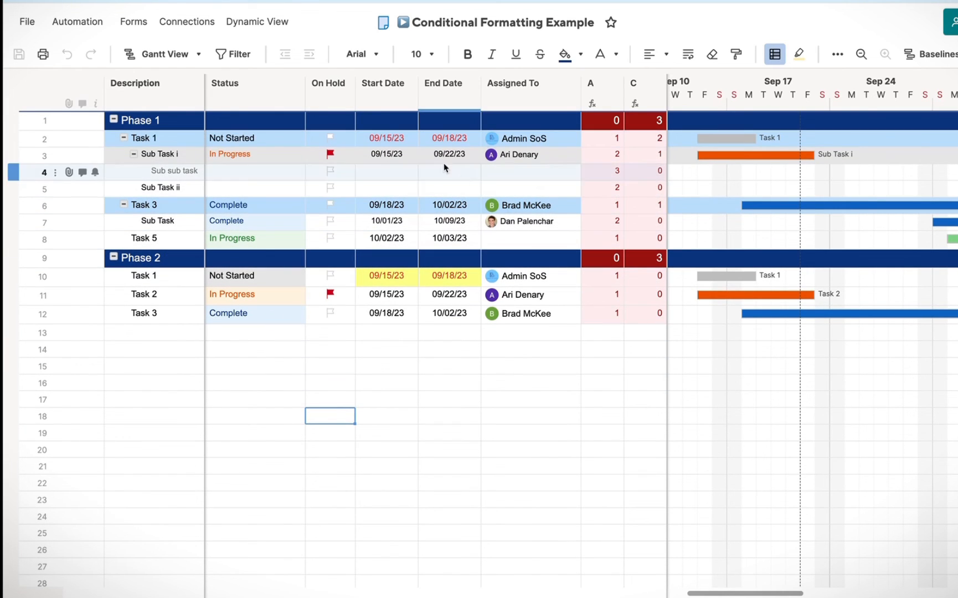
Move the overdue End Date rule and the overdue Start Date rule to the top of the conditional formatting list and apply the new order.
click(769, 55)
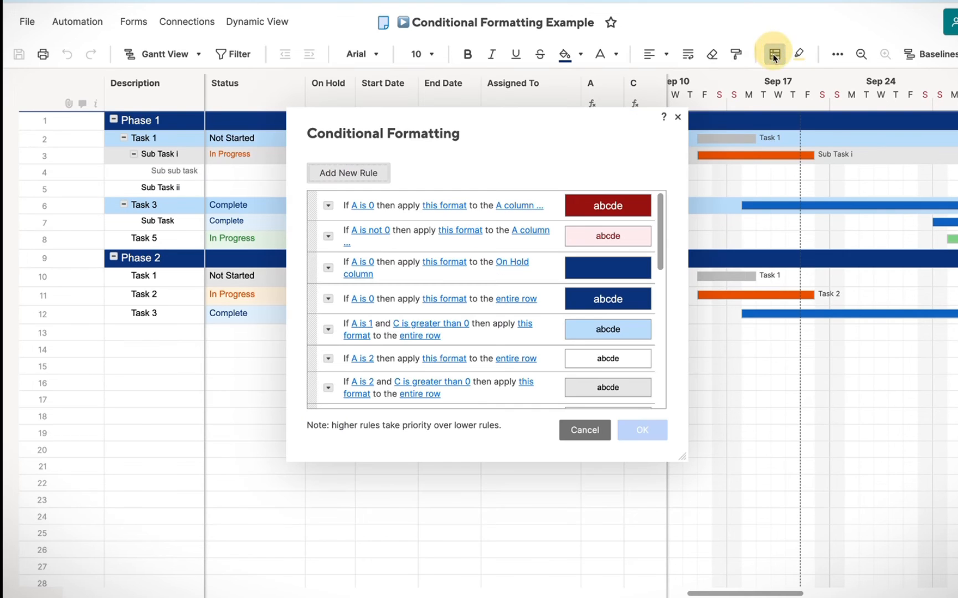
scroll(486, 302, down, 5)
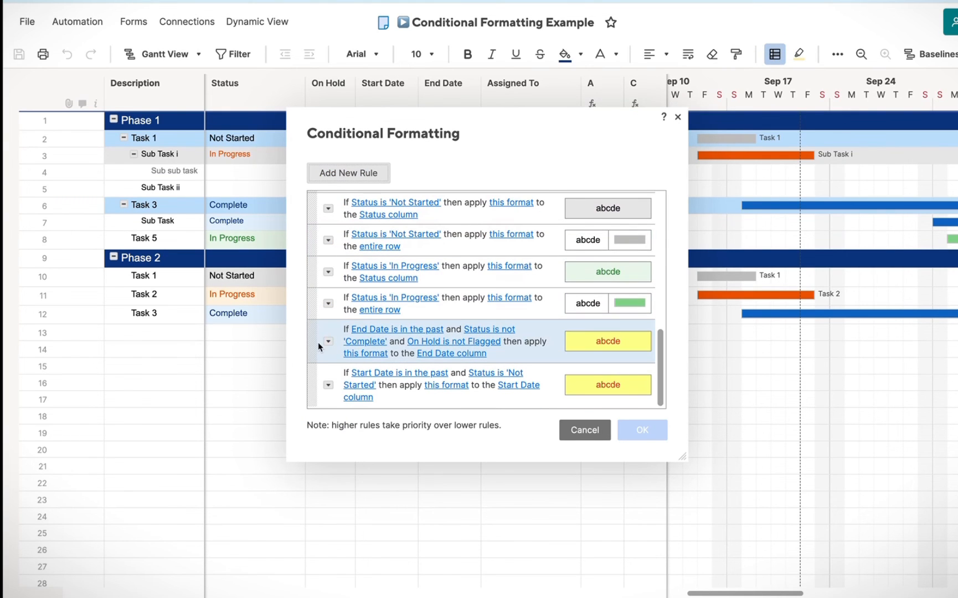
drag(319, 346, 333, 198)
scroll(375, 276, down, 7)
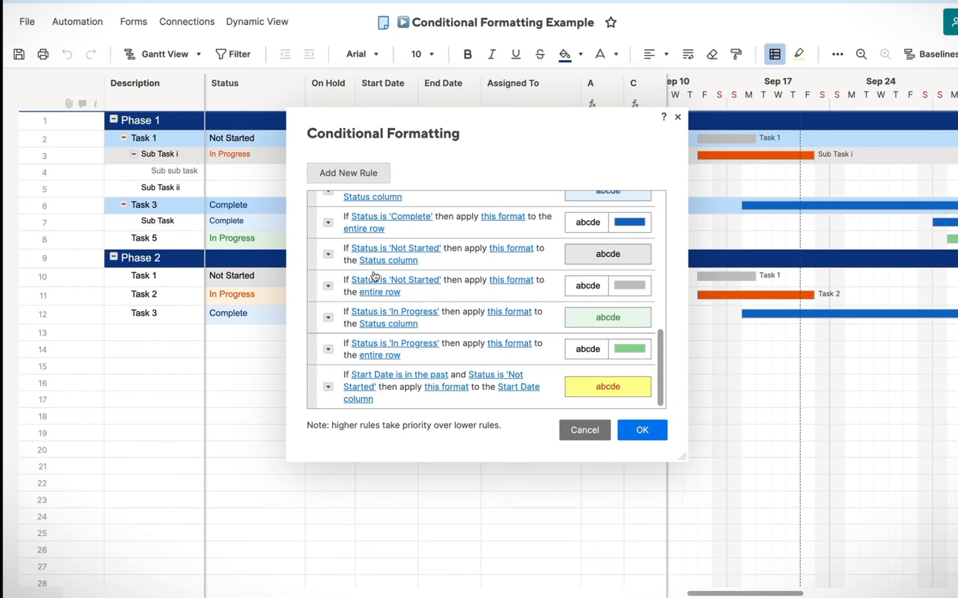
drag(321, 387, 332, 206)
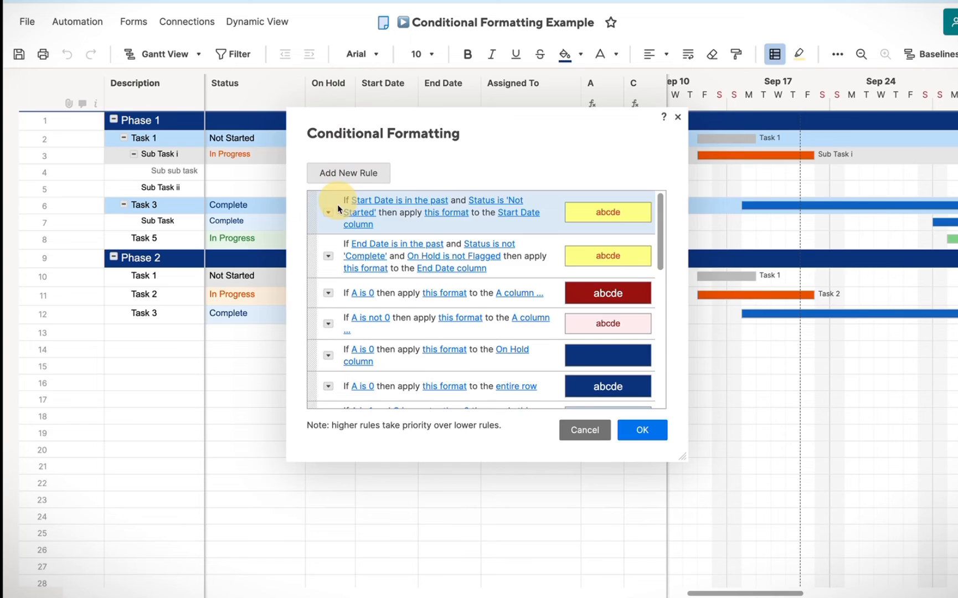
click(641, 430)
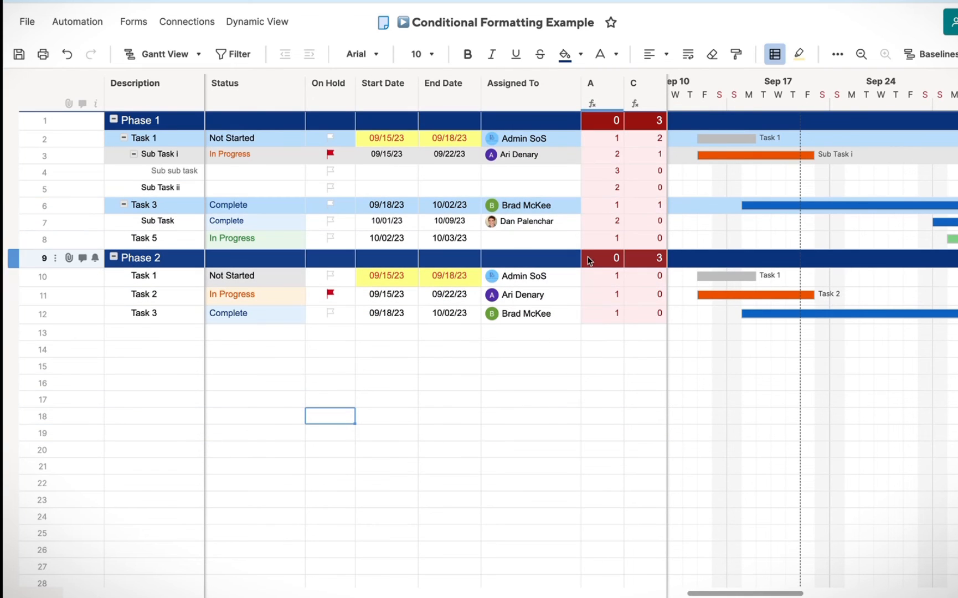
Move the "Status is 'Complete'" entire-row rule with the blue task bar to the top of the conditional formatting list.
click(775, 54)
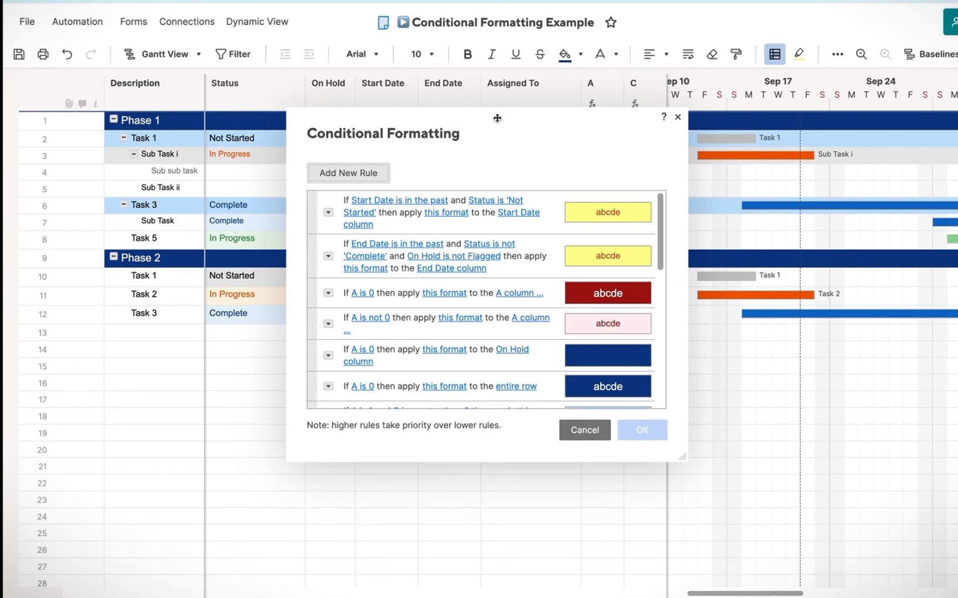
drag(497, 118, 658, 222)
scroll(623, 422, down, 8)
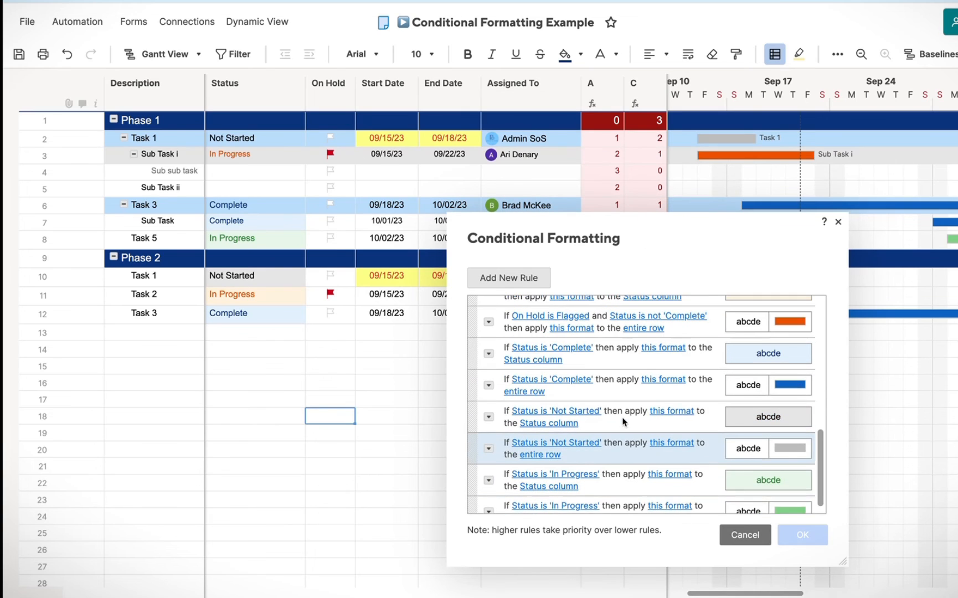
scroll(623, 421, up, 1)
drag(477, 403, 494, 301)
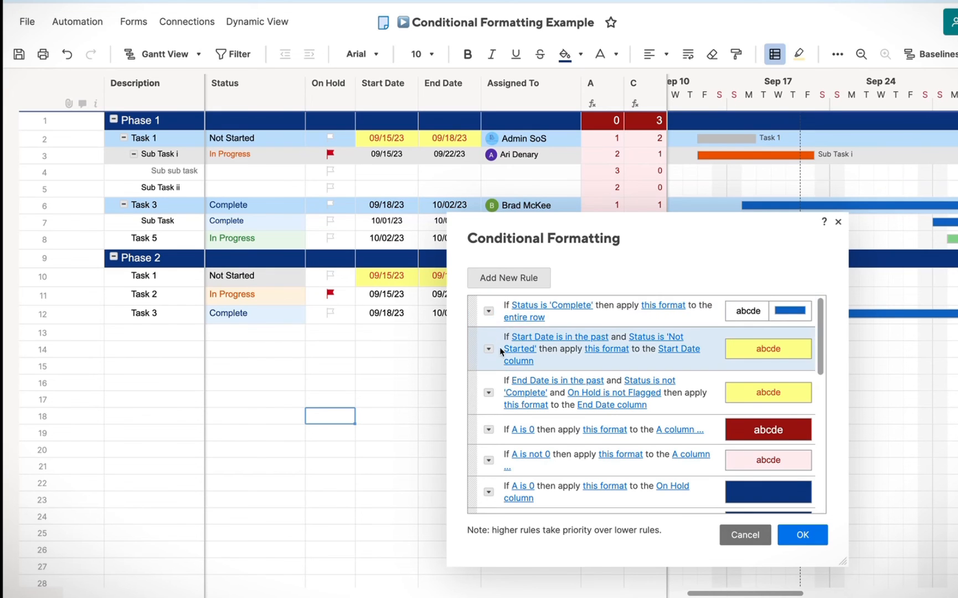
Move the "A is 1 and C is greater than 0" rule to the top of the list and set its font color to Automatic.
scroll(499, 347, down, 2)
drag(474, 440, 480, 304)
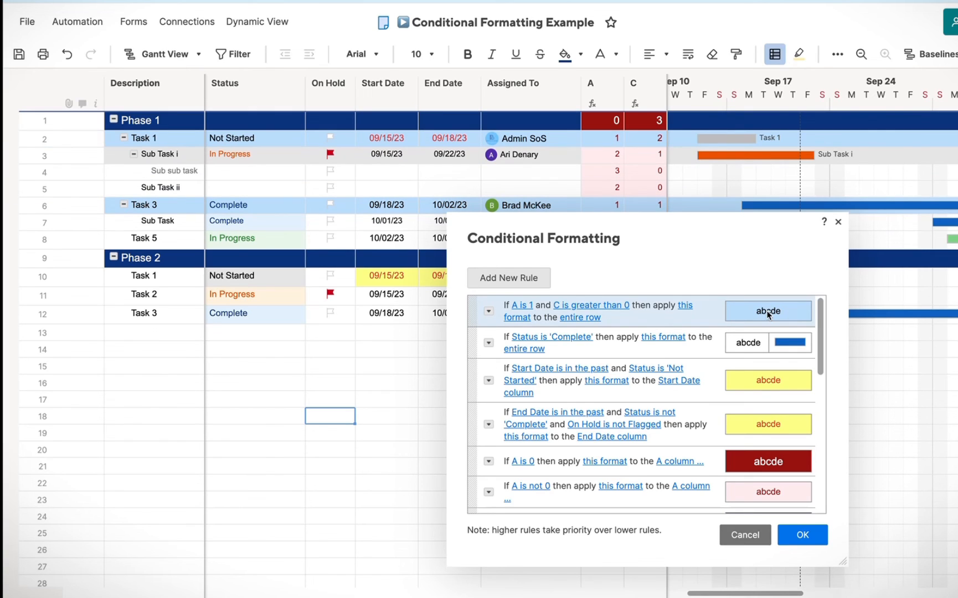
click(512, 316)
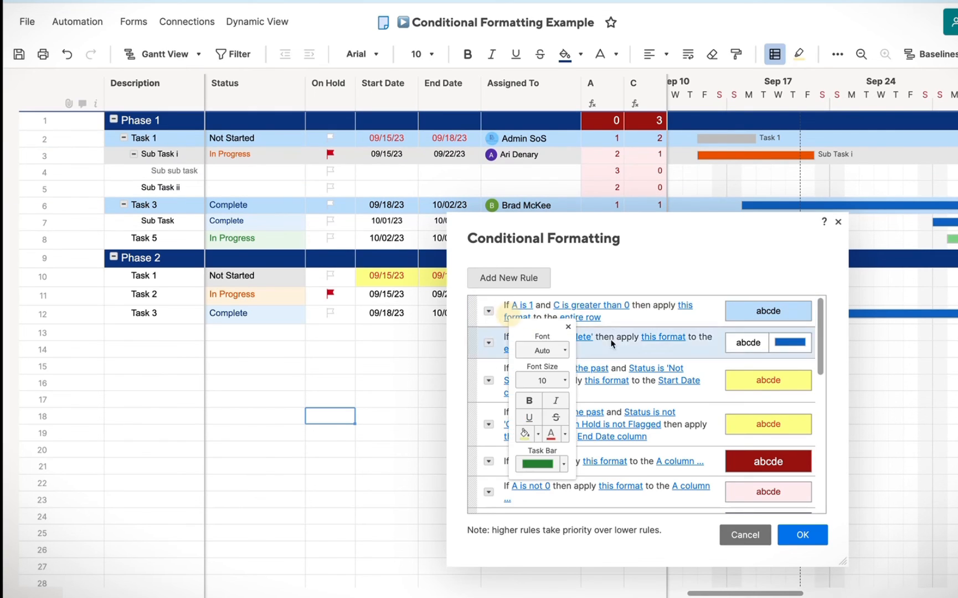
click(565, 433)
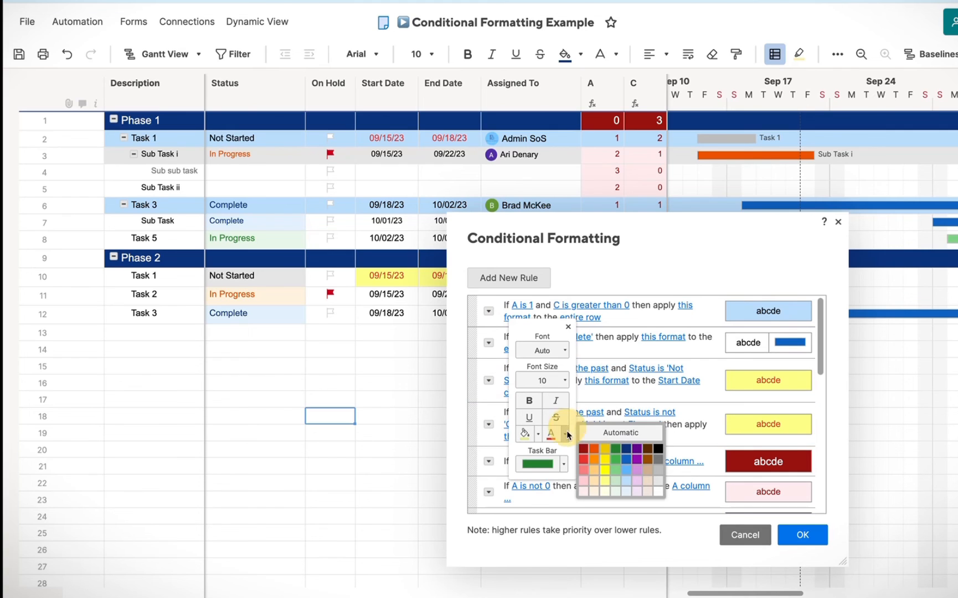
click(645, 435)
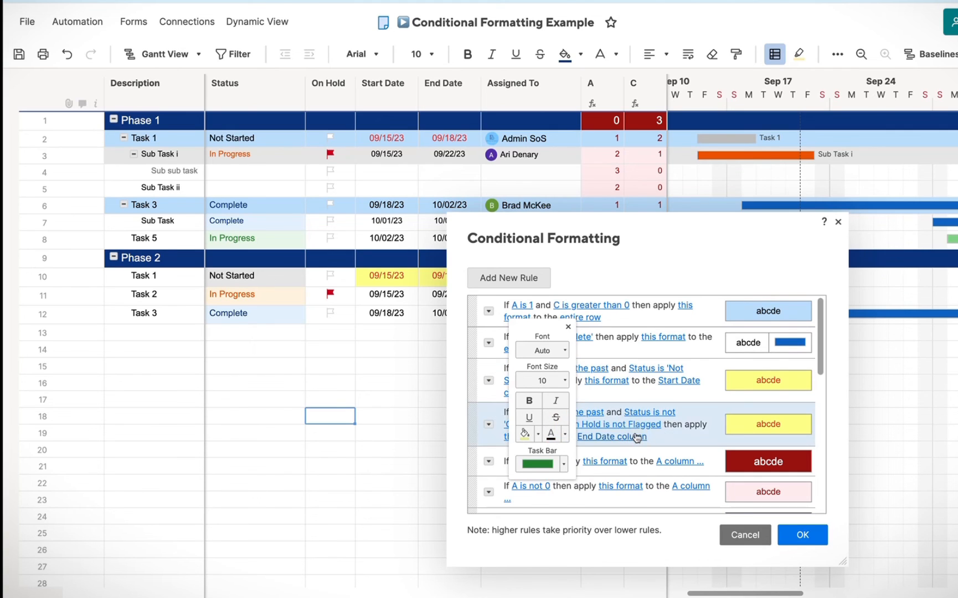
click(714, 276)
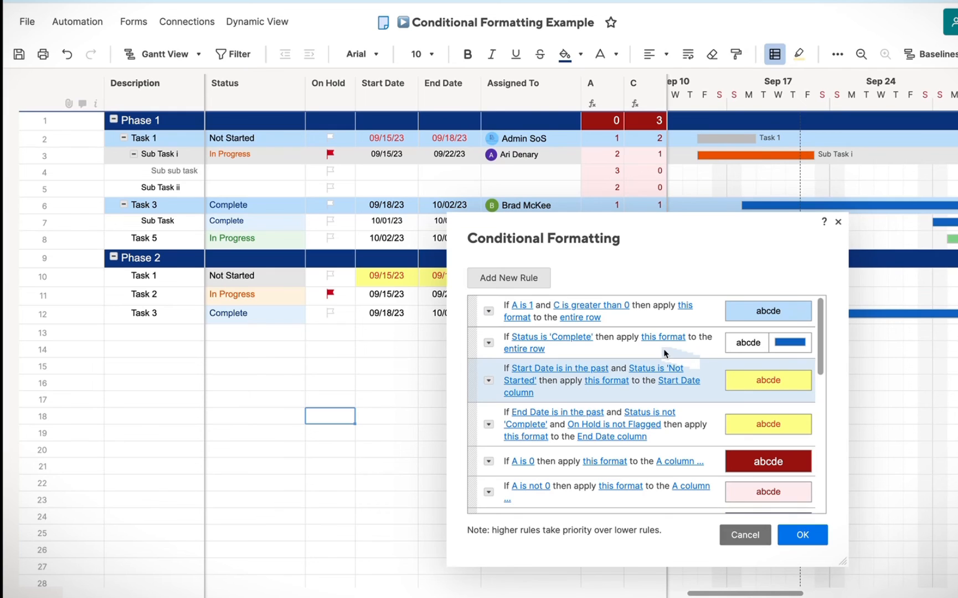
Move the "A is 1 and C is greater than 0" rule back below the "A is 0" entire-row rule, apply the order, and save the sheet.
click(471, 311)
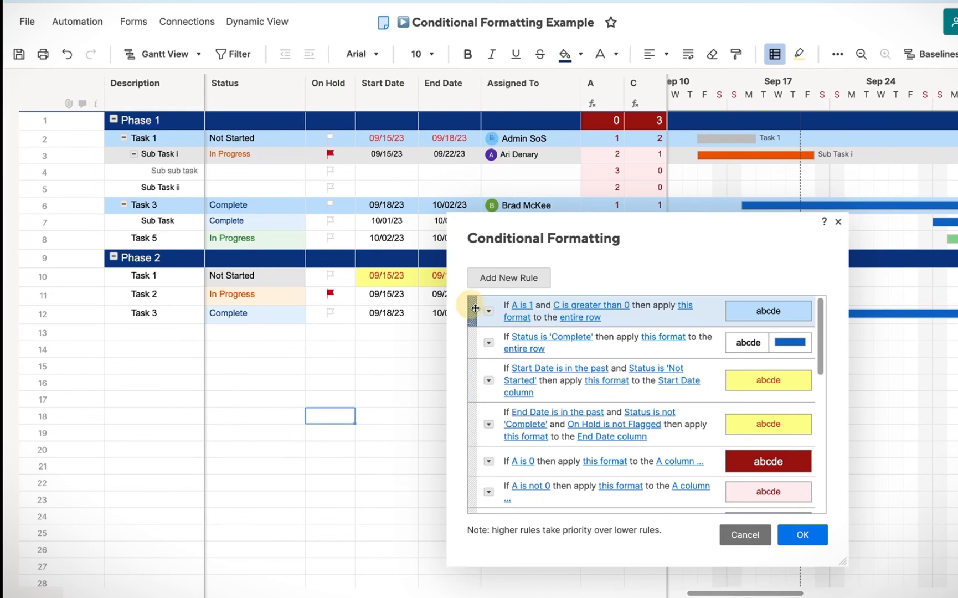
drag(472, 311, 489, 379)
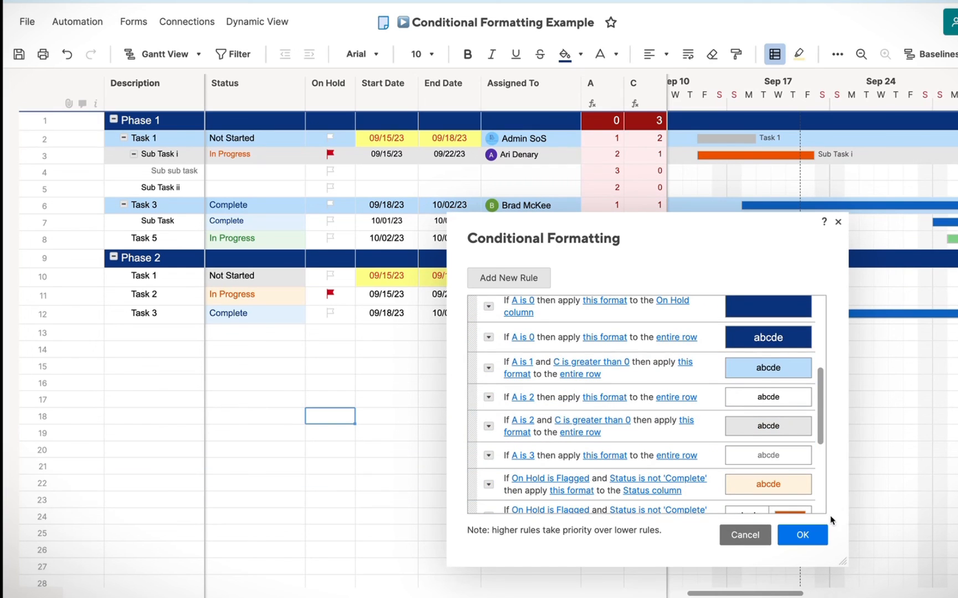
click(801, 535)
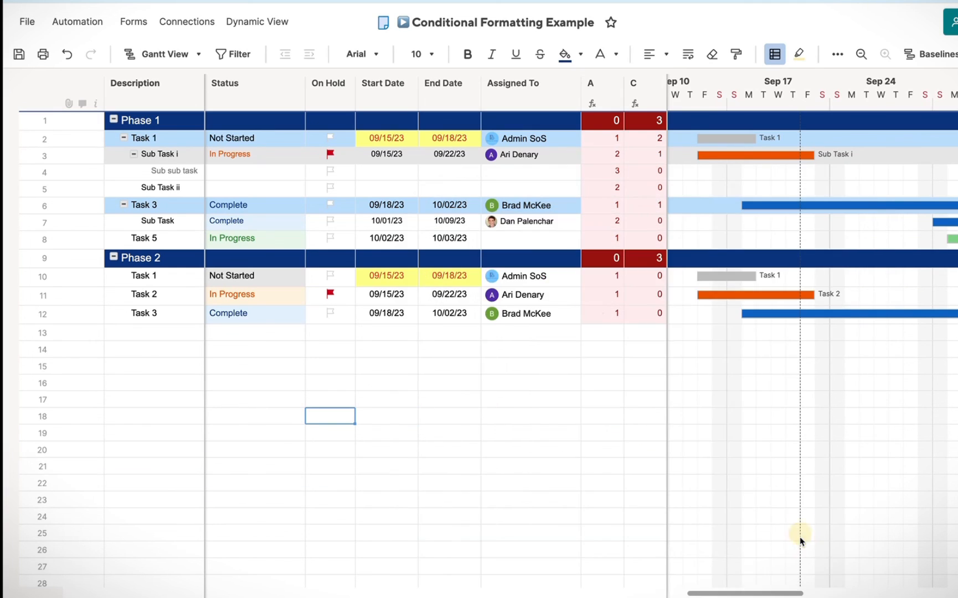
click(19, 54)
Add a new conditional formatting rule with the custom condition that column A is a number.
click(775, 54)
scroll(388, 249, down, 5)
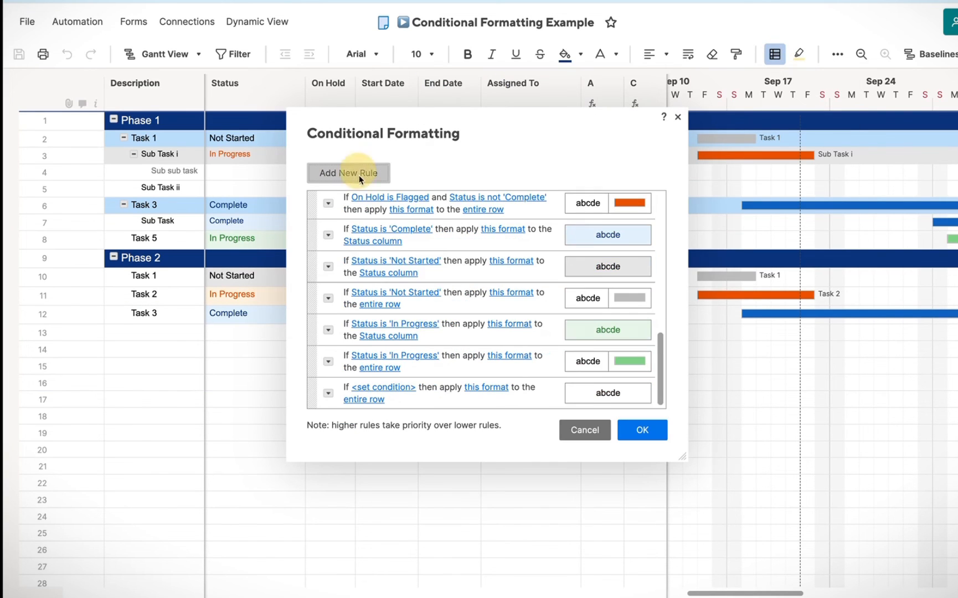
click(396, 386)
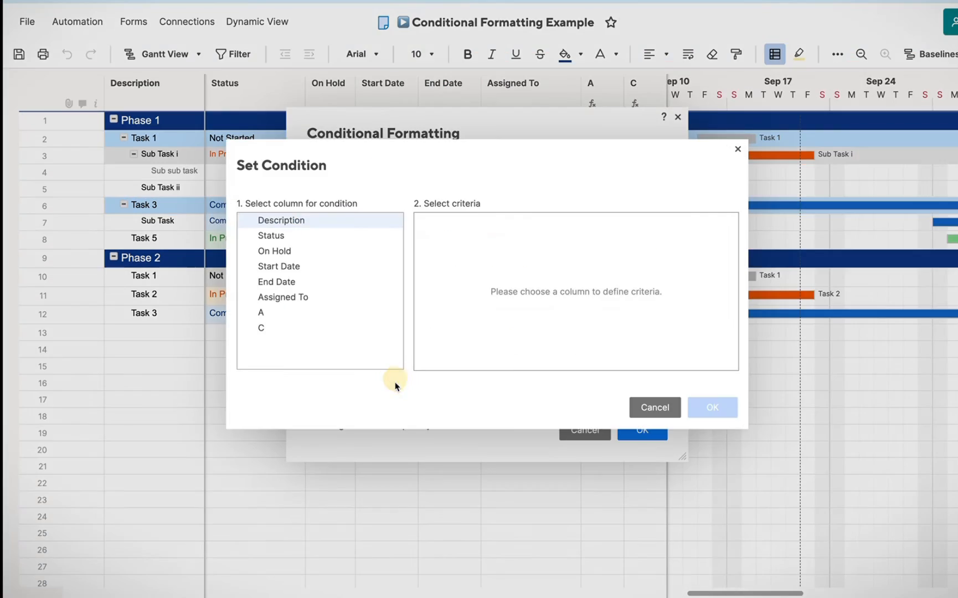
click(318, 226)
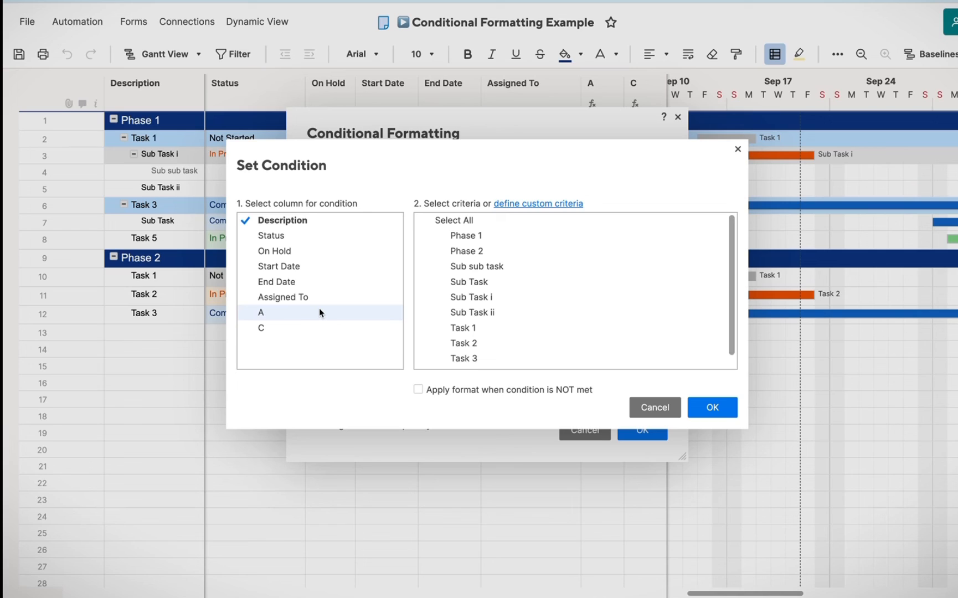
click(287, 315)
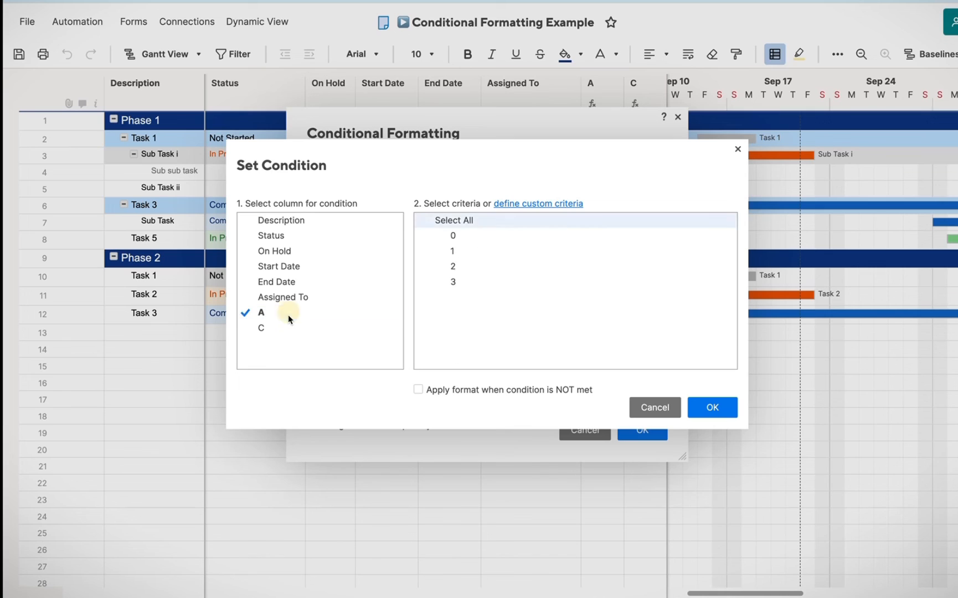
click(552, 204)
click(512, 224)
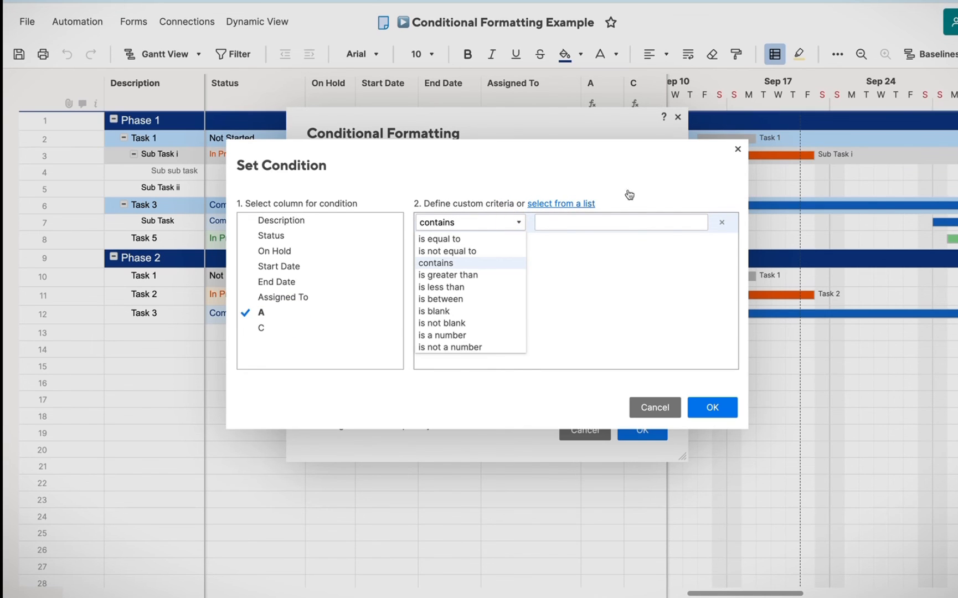
click(467, 335)
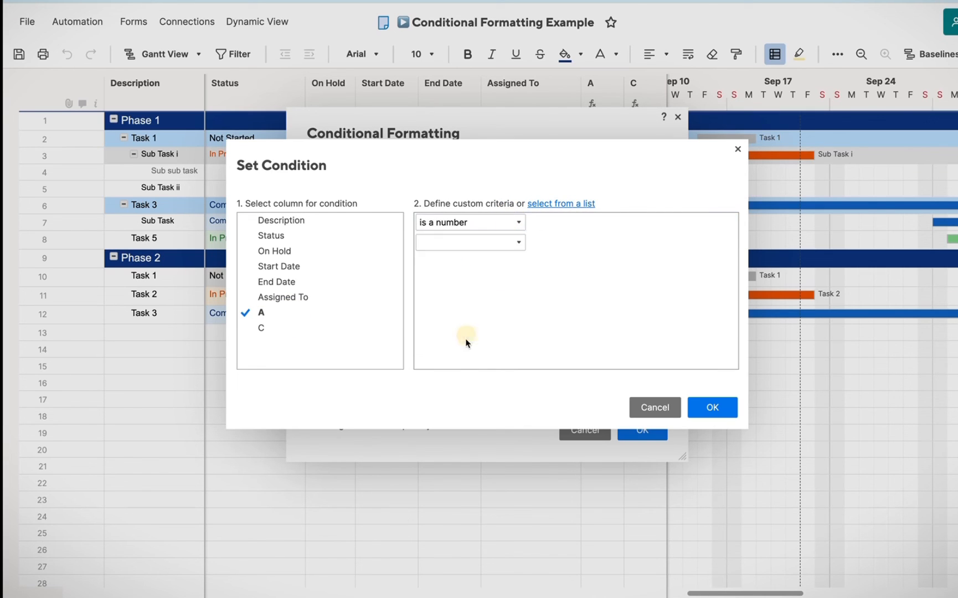
click(720, 407)
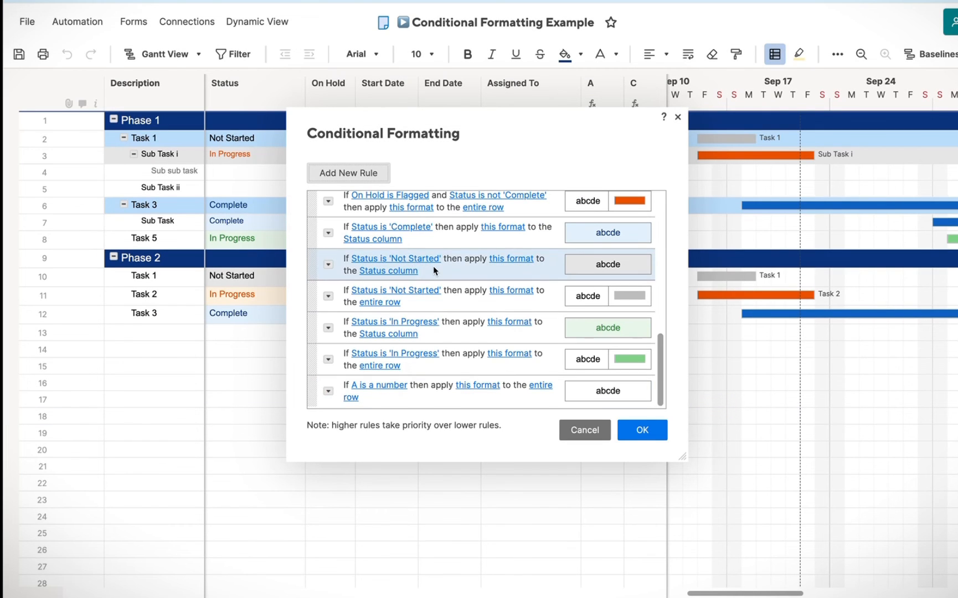
Set the "A is a number" rule to bold, limit it to the Description column, and apply the rules.
click(494, 386)
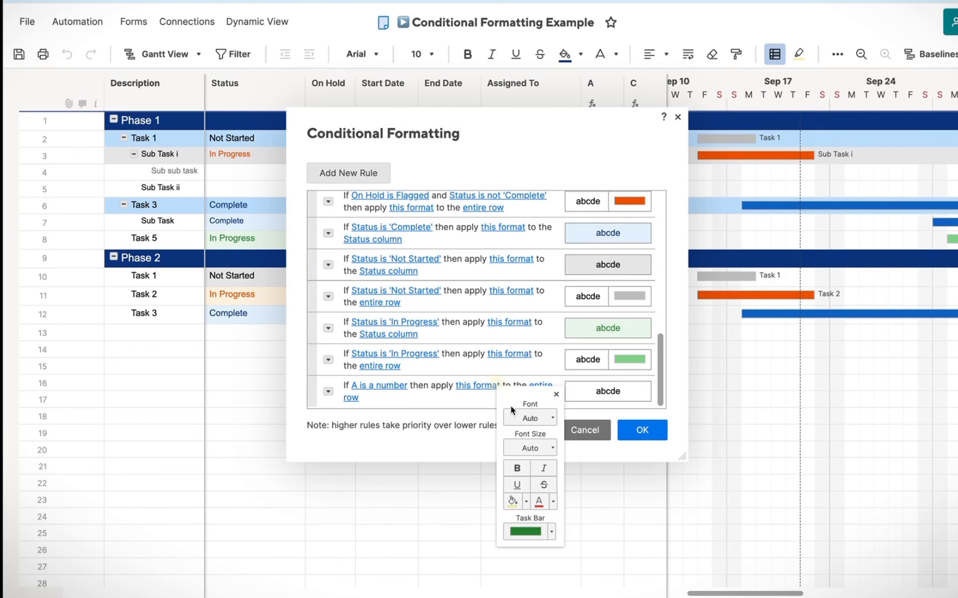
click(511, 470)
click(549, 386)
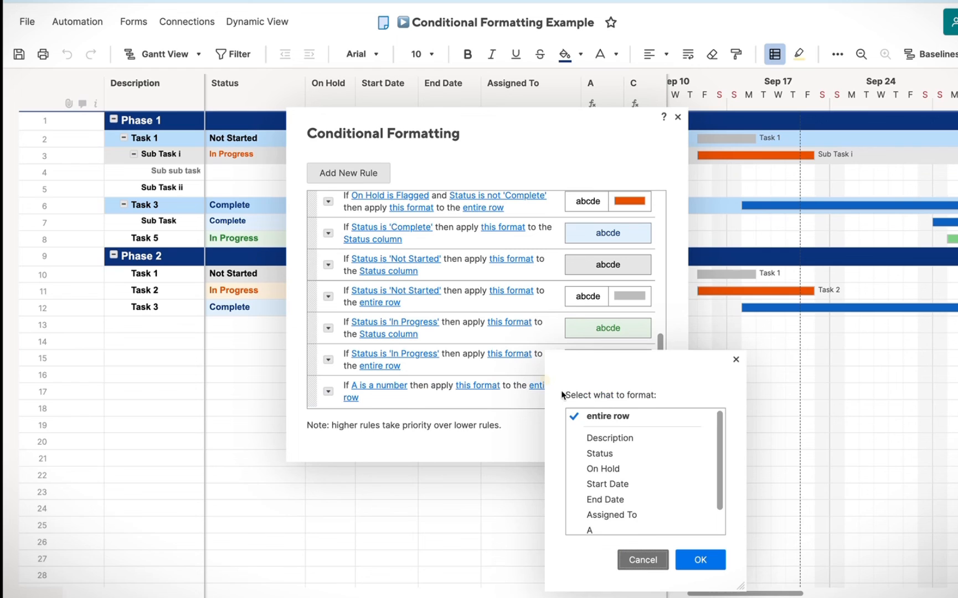
click(608, 437)
click(700, 559)
click(639, 430)
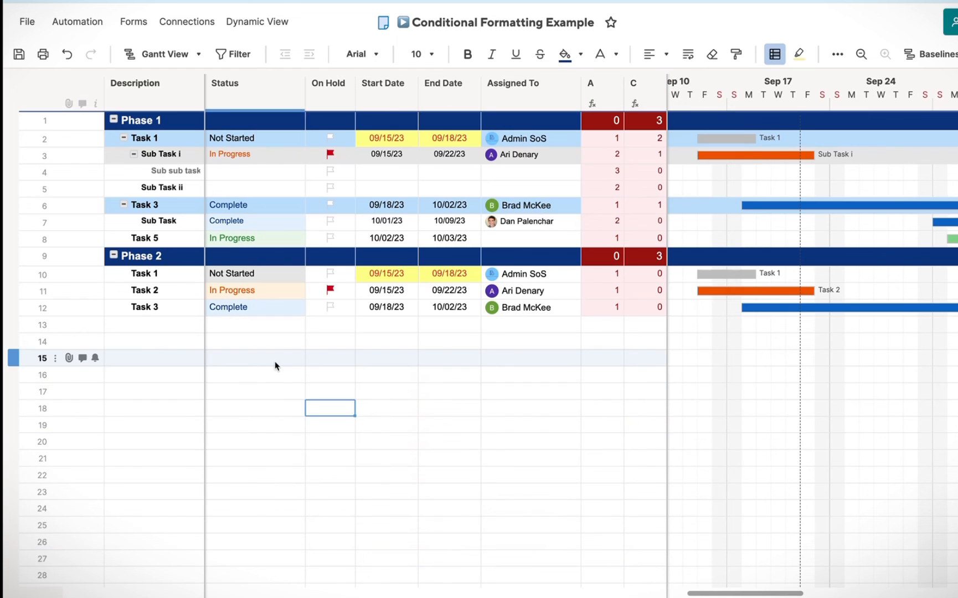
Add a row named Task directly below the last Phase 2 task and outdent it to the top level.
click(144, 327)
text(Ta)
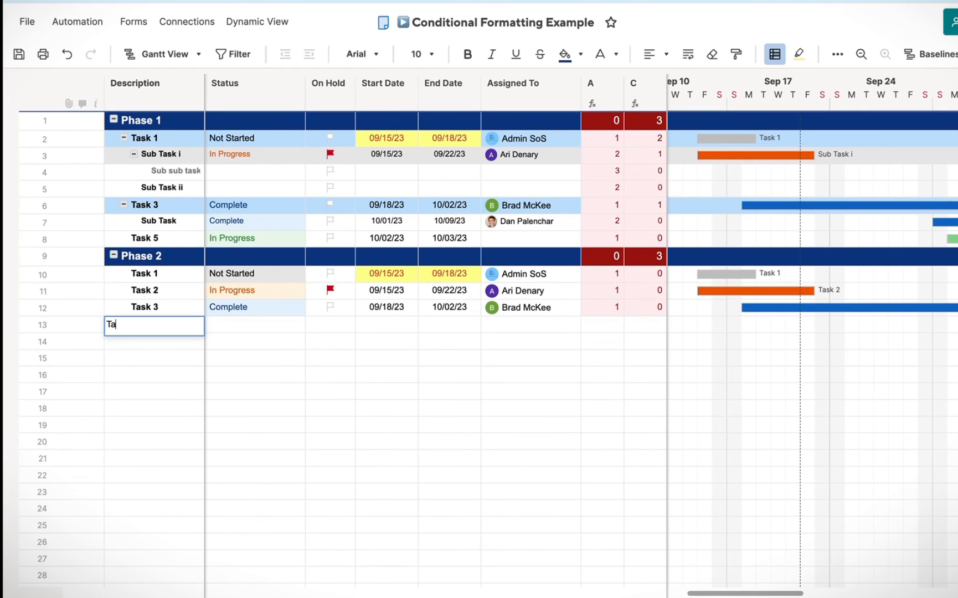
text(sk)
key(Return)
key(Up)
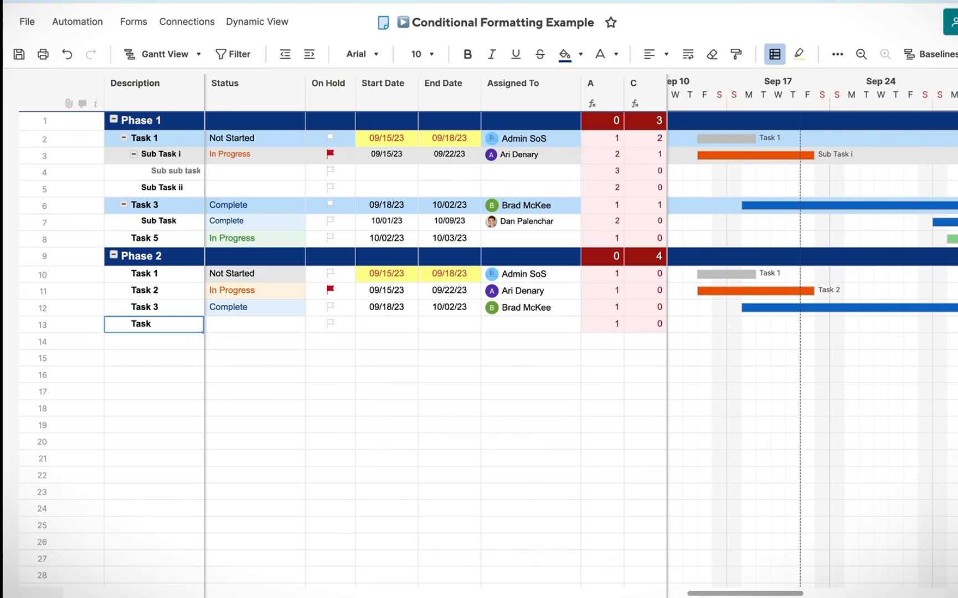
key(super+[)
Add a row named Sub task below the new Task row and indent it as its child.
key(Down)
text(Tas)
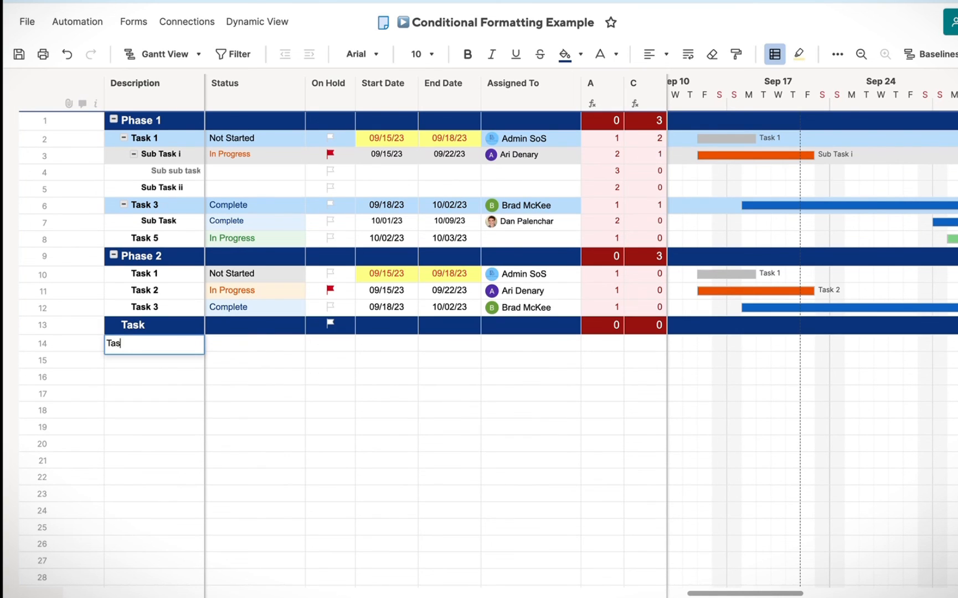
text(Sub task)
key(Return)
key(Up)
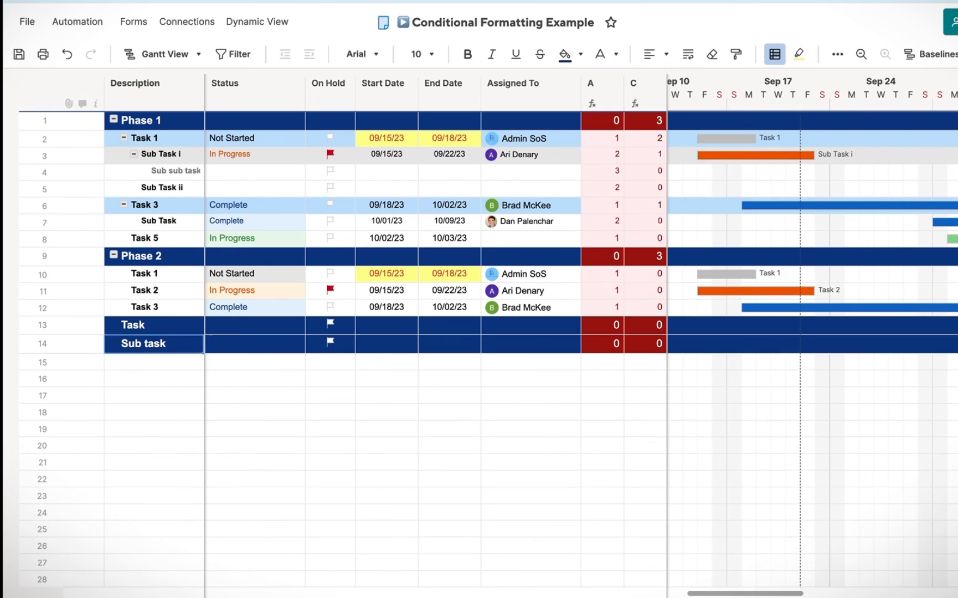
key(super+])
key(Down)
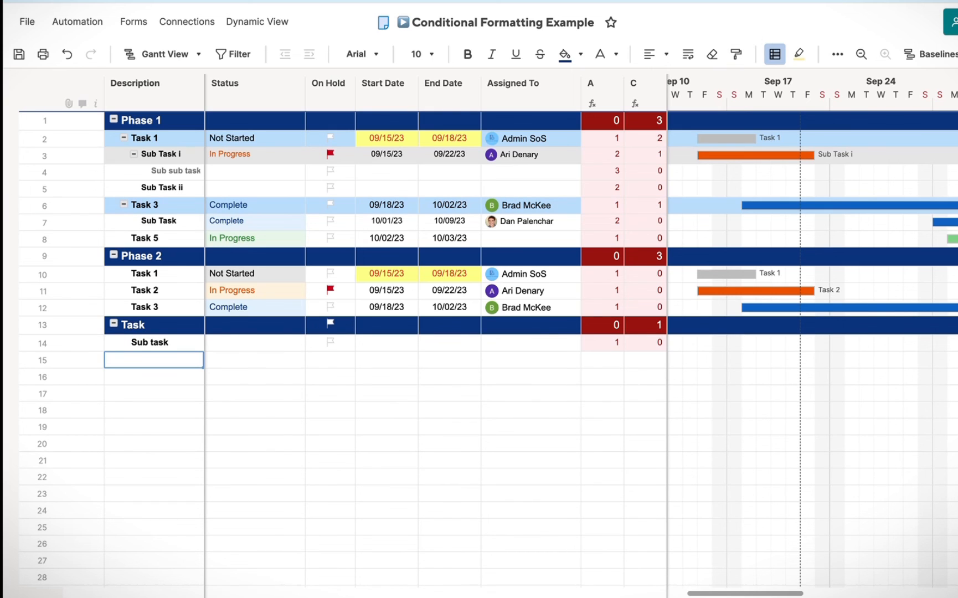
Add the condition that column C is greater than 0 to the conditional formatting rule for the On Hold column where A is 0.
click(774, 55)
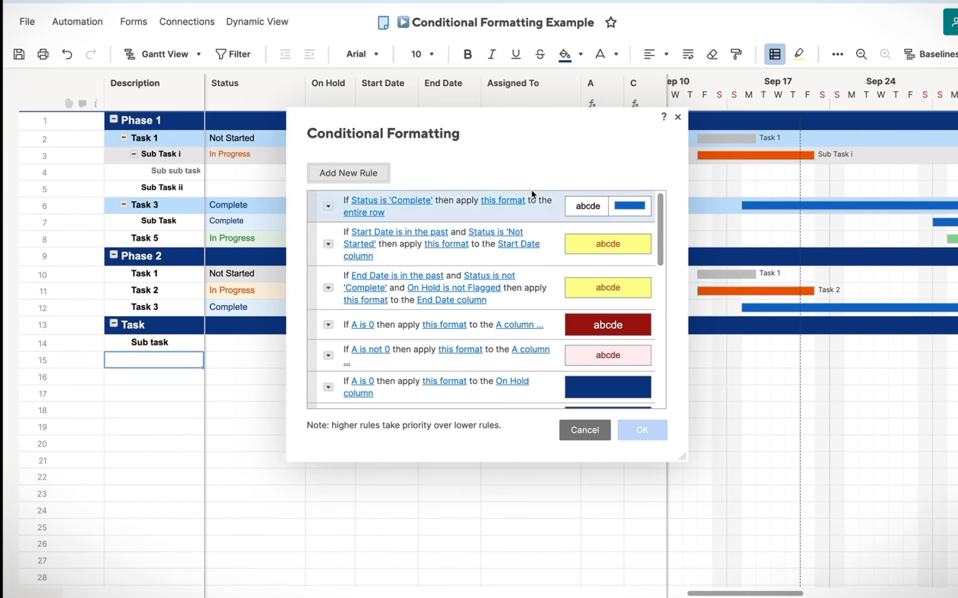
scroll(487, 260, down, 3)
scroll(487, 259, down, 1)
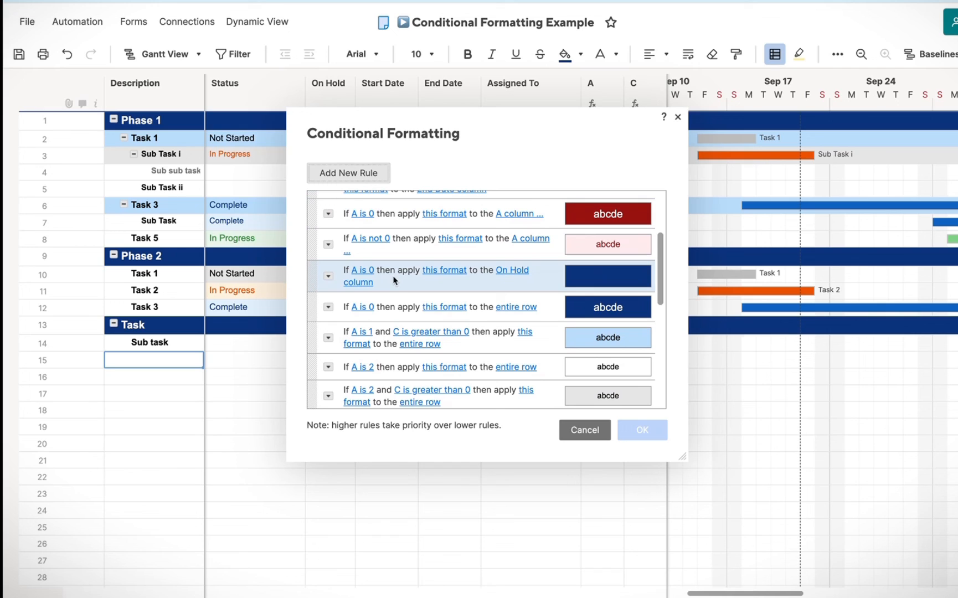
click(328, 276)
click(370, 301)
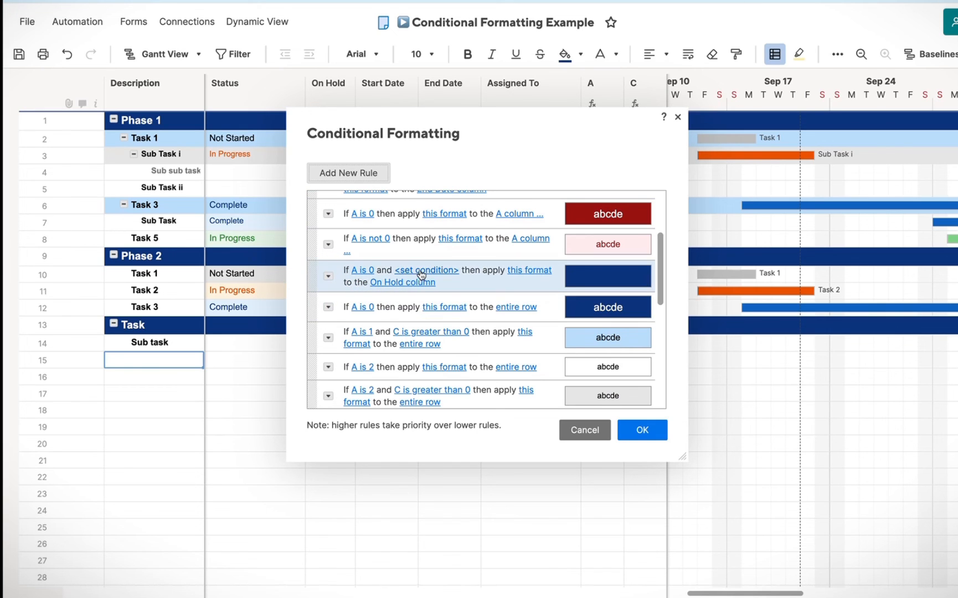
click(425, 271)
click(300, 326)
click(531, 204)
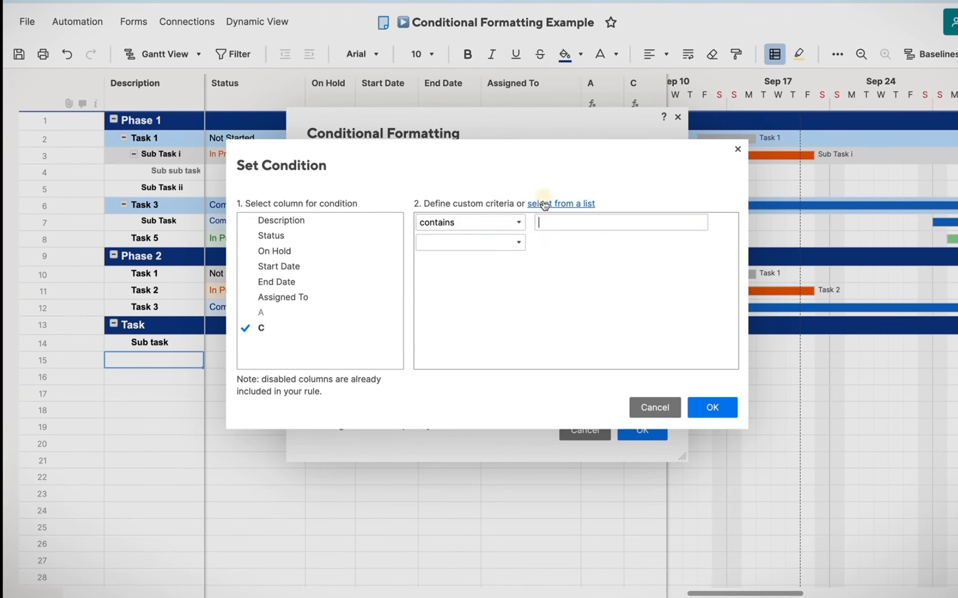
click(519, 223)
click(446, 275)
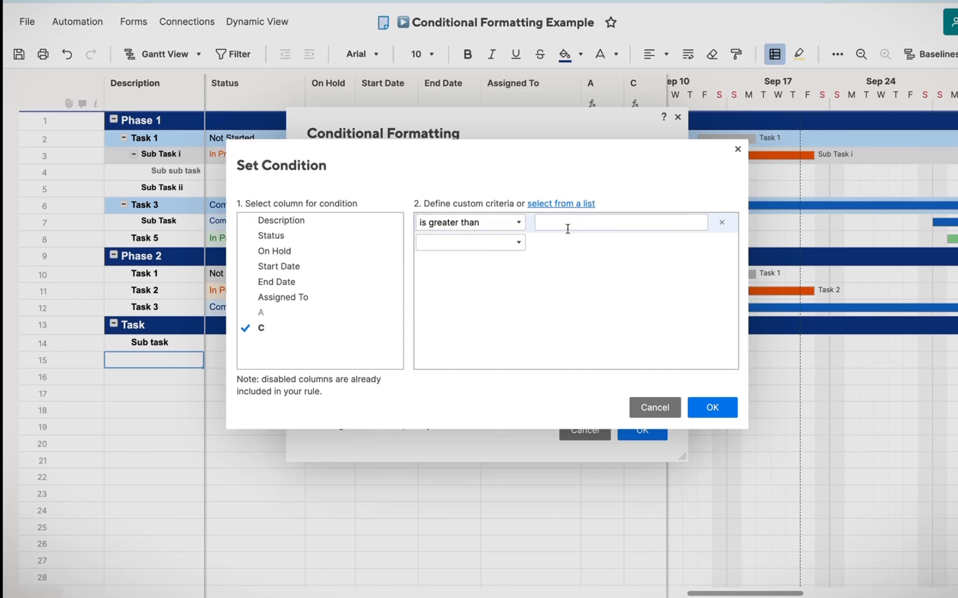
text(0)
click(708, 409)
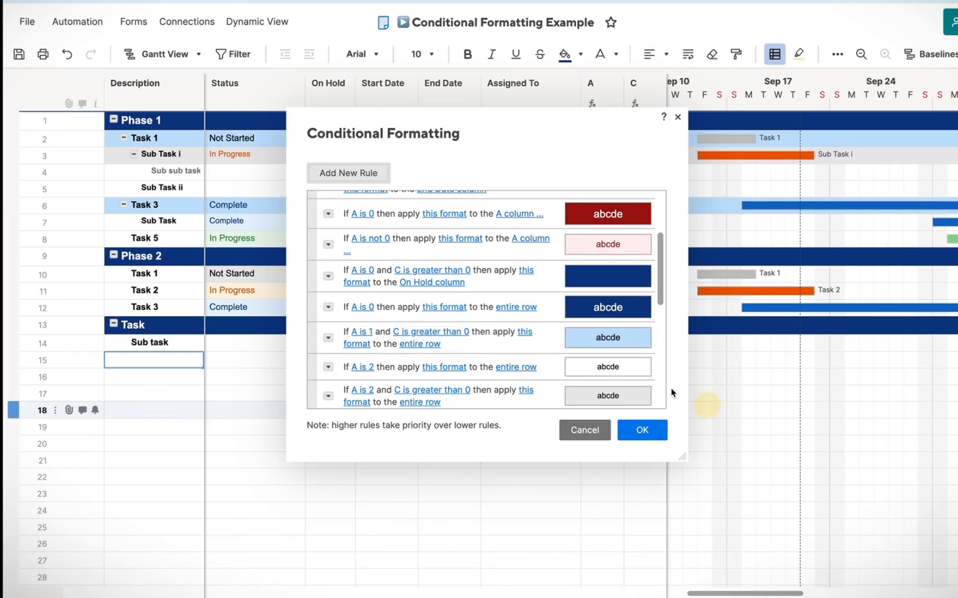
Add the condition that C is greater than 0 to the entire-row rule where A is 0, and apply the rules.
scroll(372, 277, down, 1)
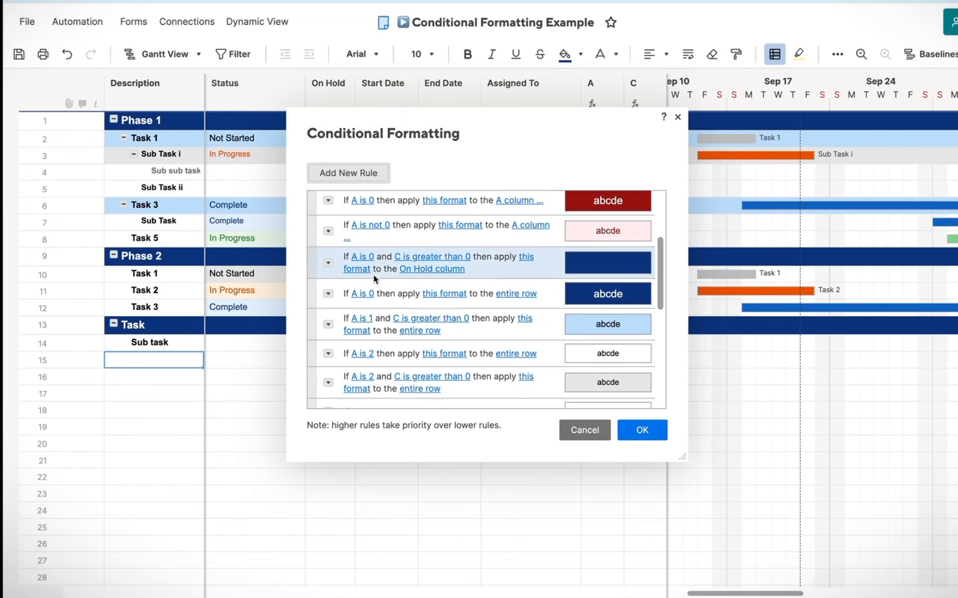
click(328, 293)
click(351, 318)
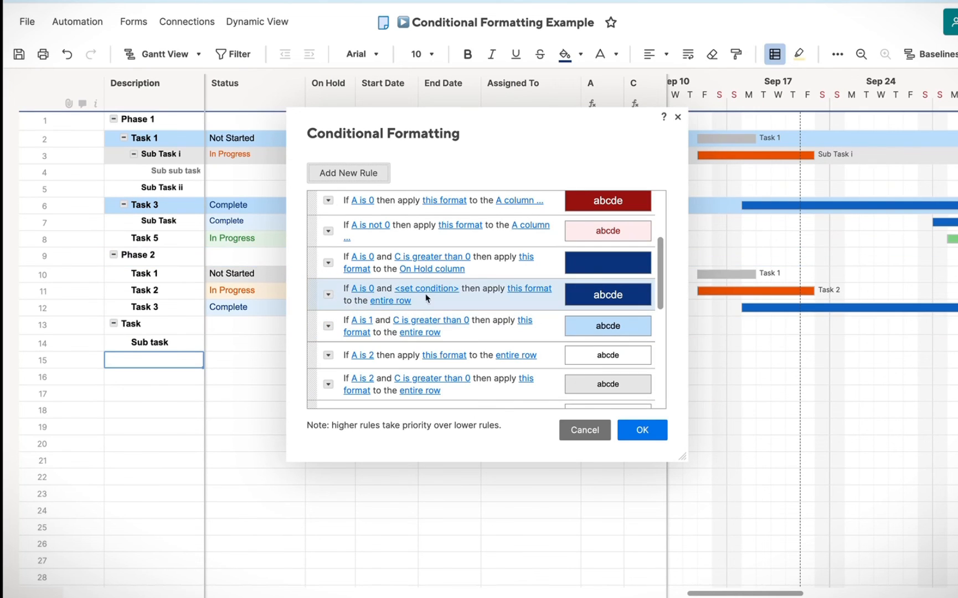
click(428, 292)
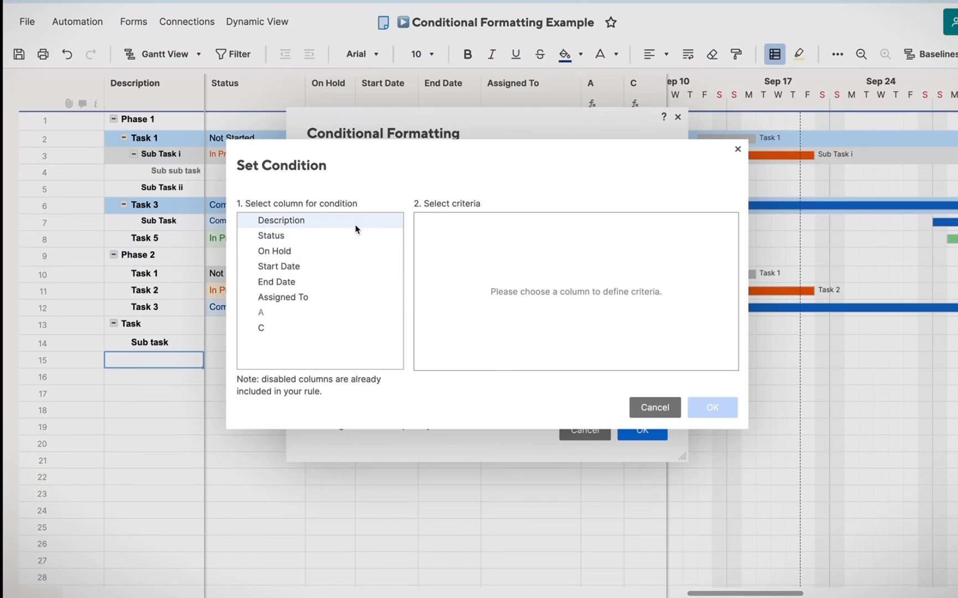
click(308, 327)
click(540, 203)
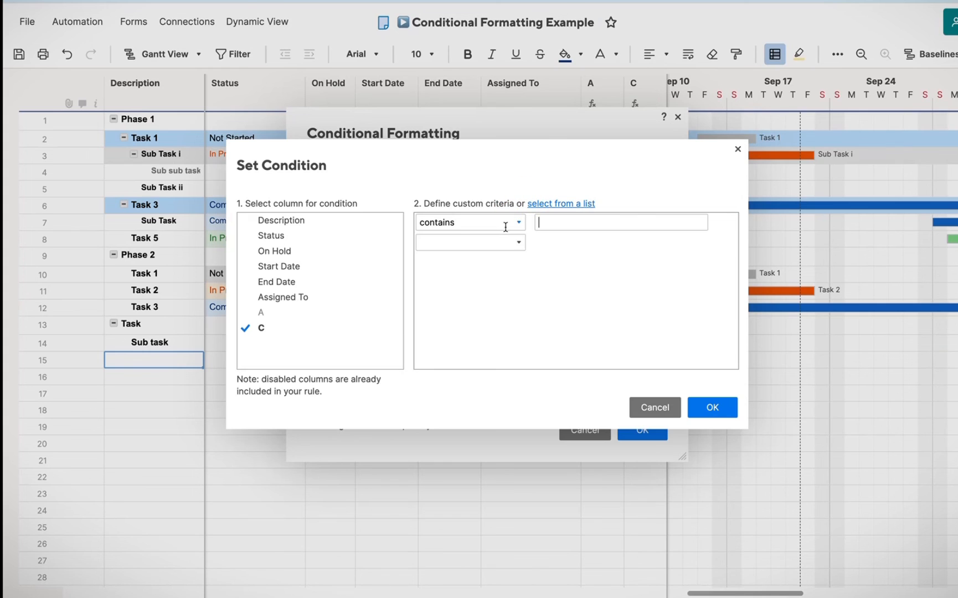
click(507, 222)
click(498, 275)
click(584, 222)
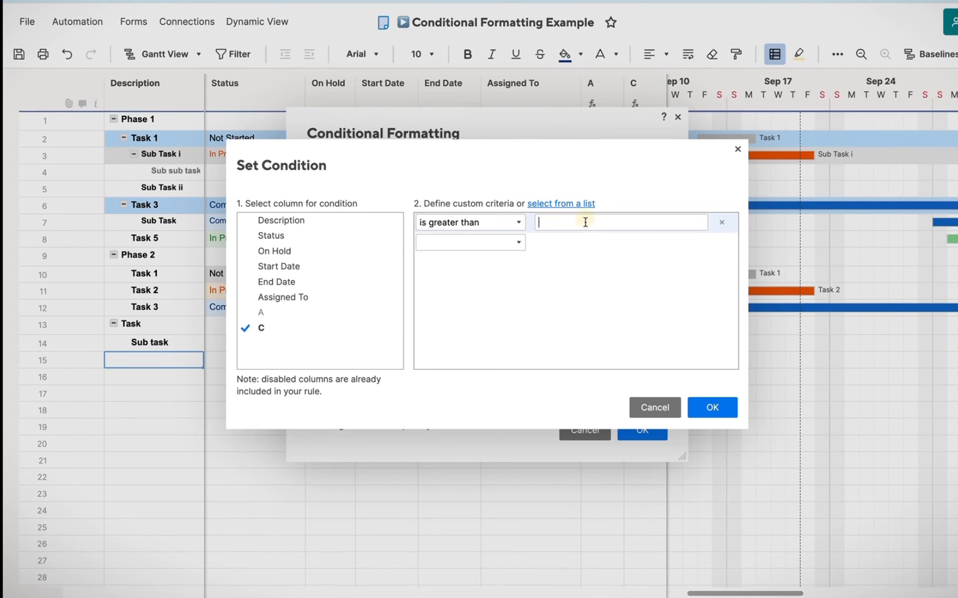
text(0)
click(711, 407)
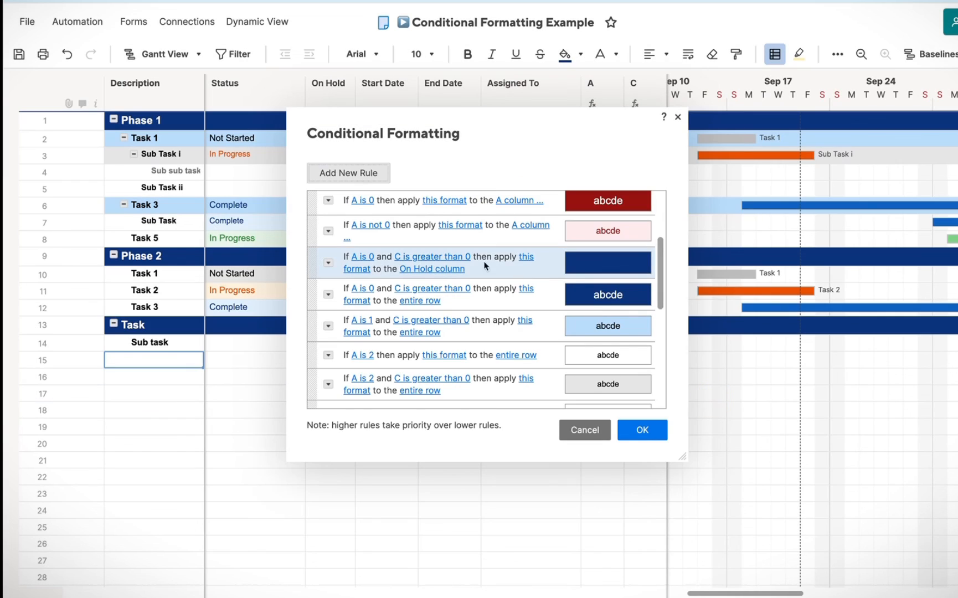
scroll(483, 254, down, 3)
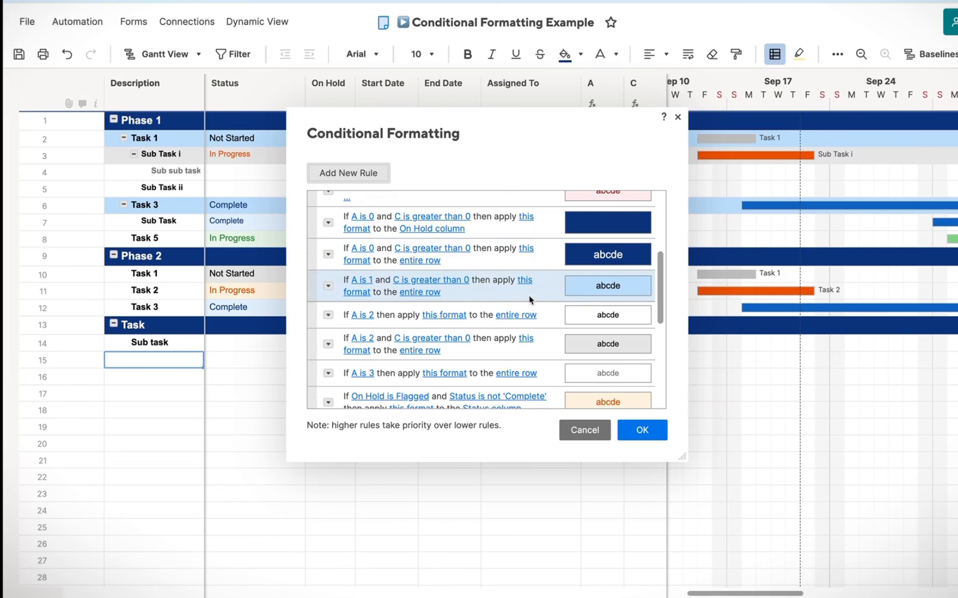
scroll(500, 247, up, 1)
click(642, 429)
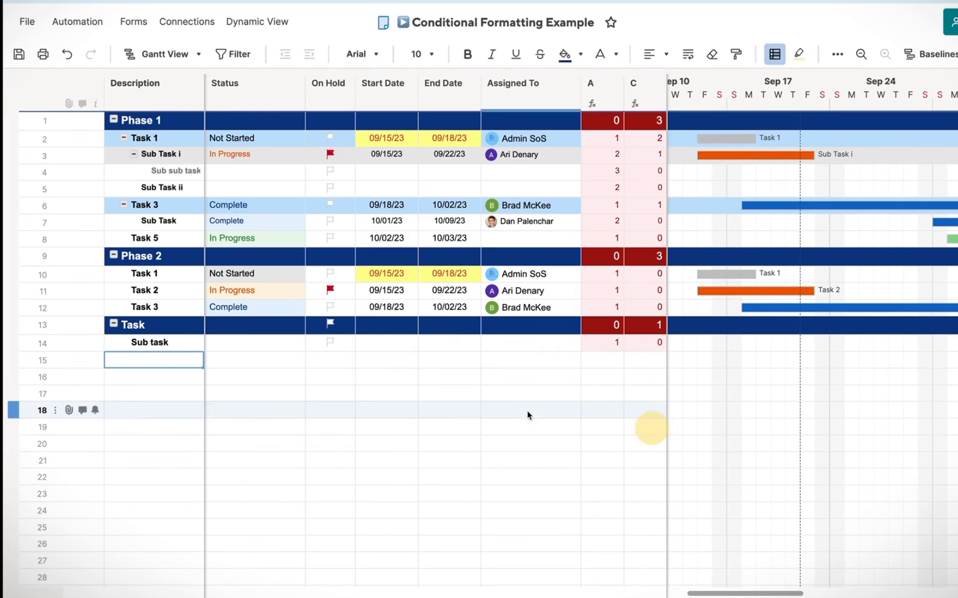
Clear the Sub task description in row 14 and delete that row.
click(152, 342)
key(Delete)
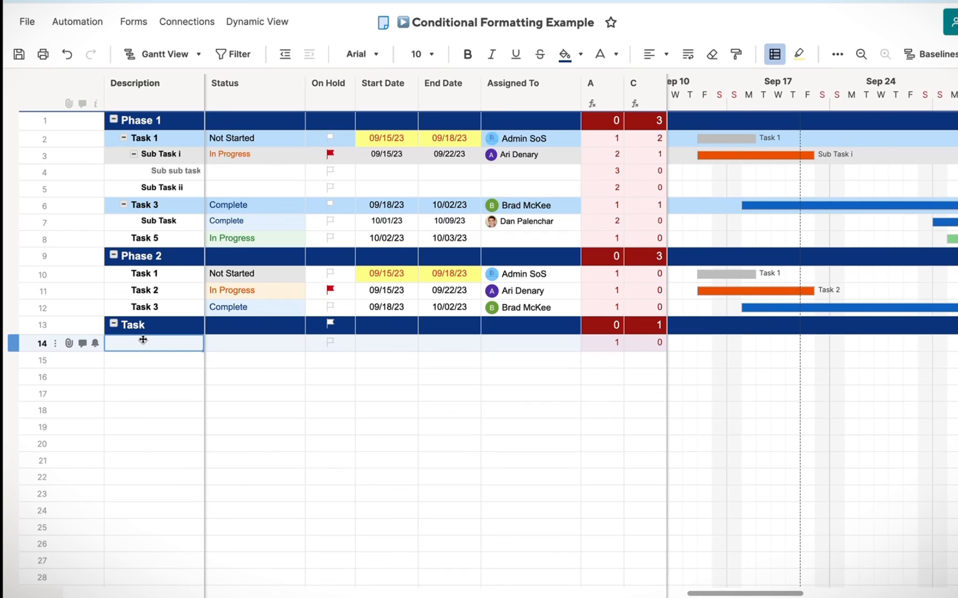
click(312, 344)
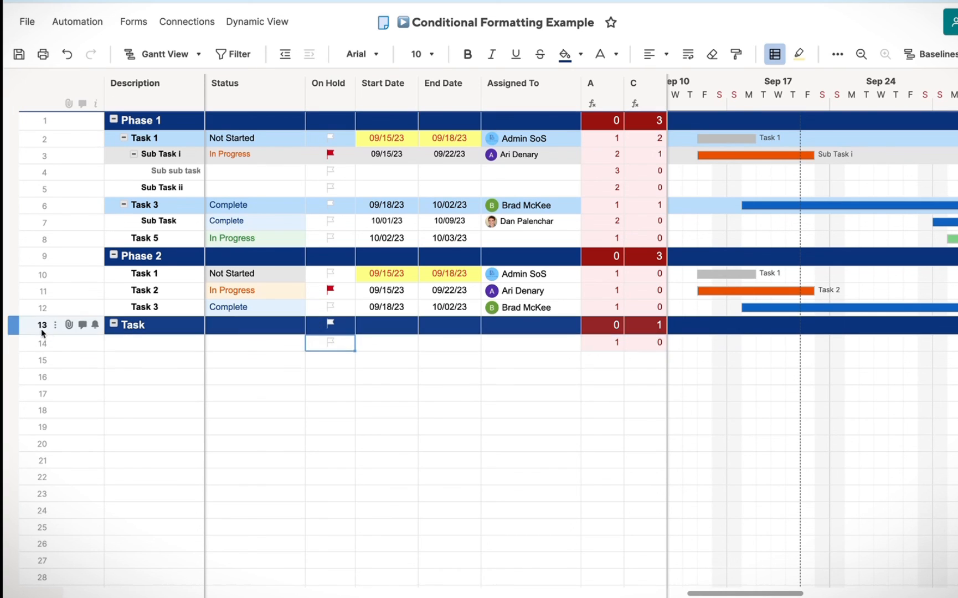
click(17, 341)
double_click(17, 340)
click(145, 342)
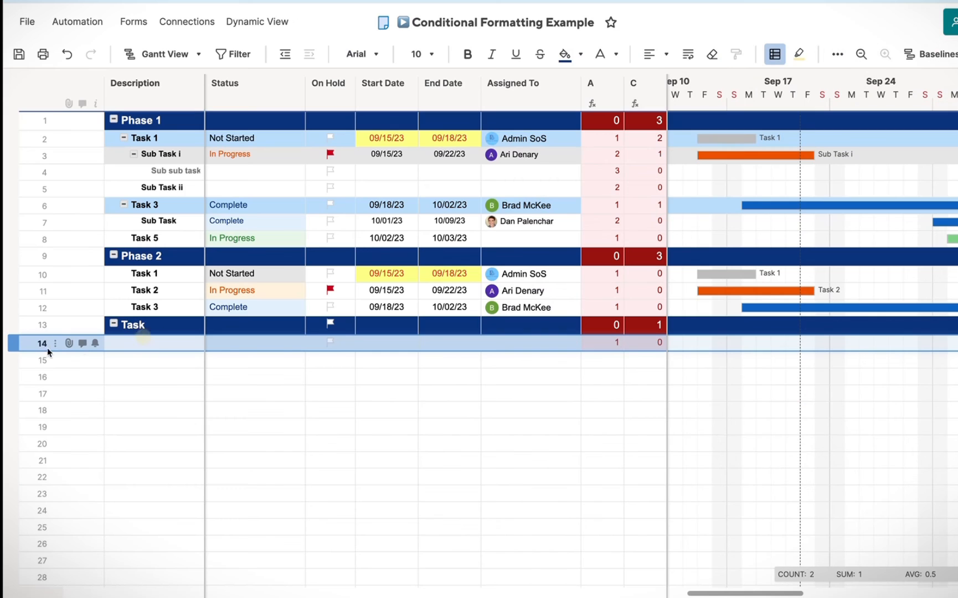
right_click(22, 346)
click(83, 228)
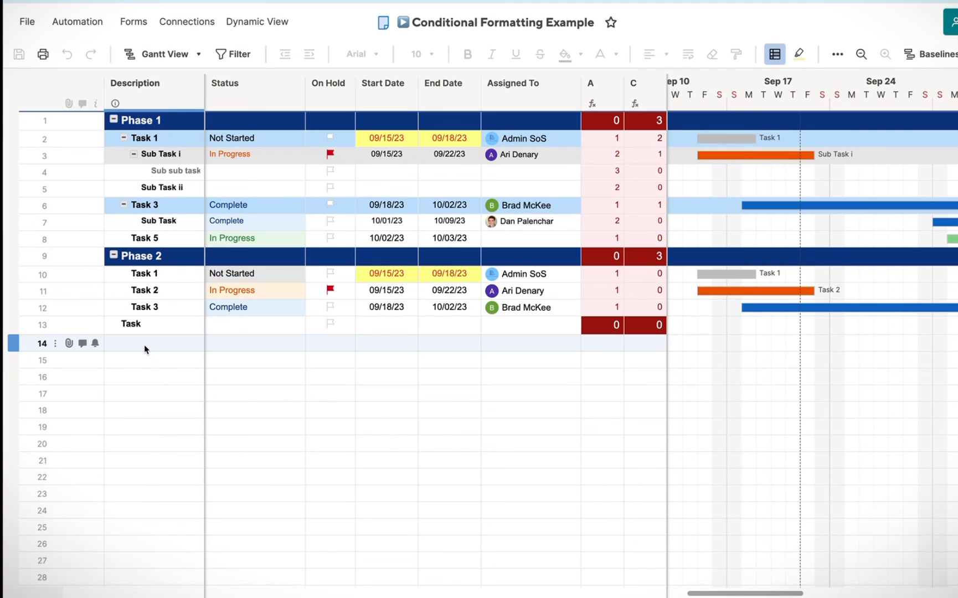
Add two more rows named Task directly below the Task in row 13.
click(144, 343)
text(Task)
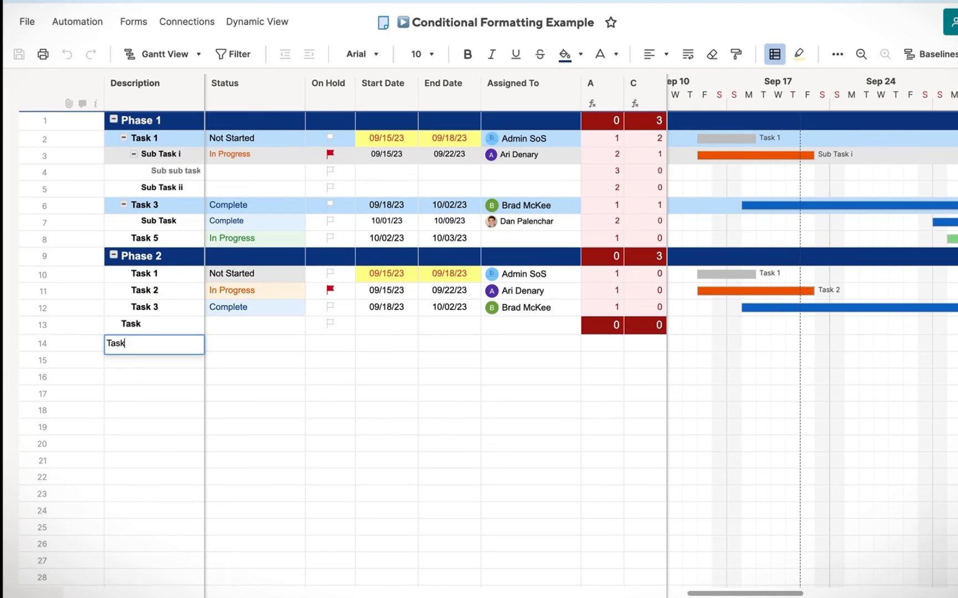
key(Return)
text(Task)
key(Return)
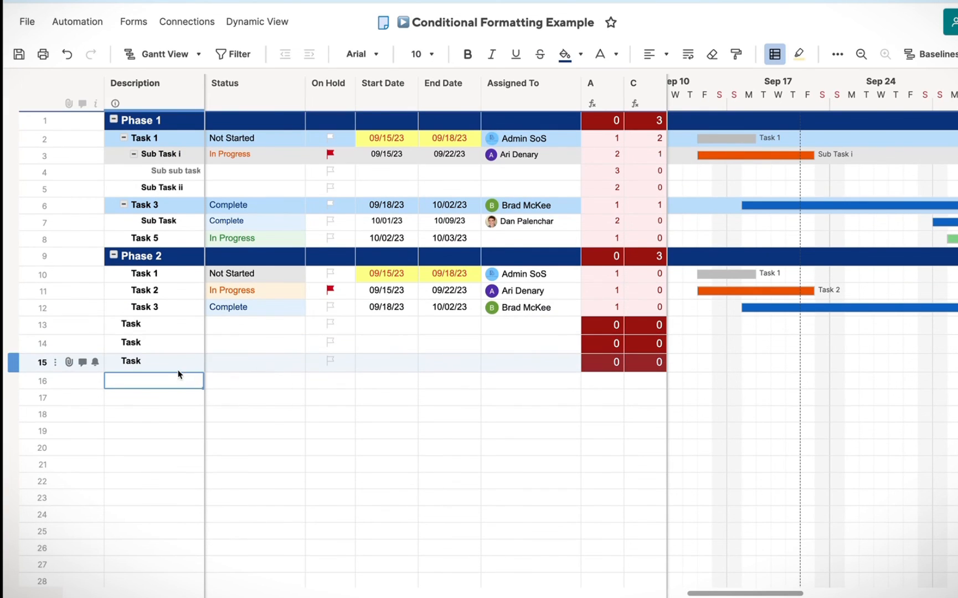
Indent the Task rows 15 and 14 so the three Task rows form a nested parent, child and grandchild hierarchy.
key(Up)
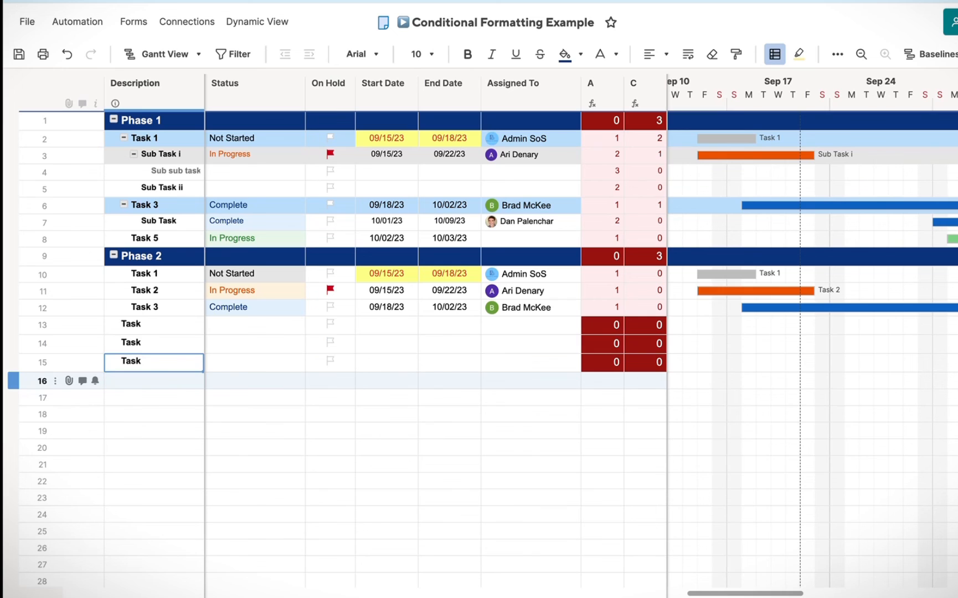
key(ctrl+bracketright)
key(Up)
key(ctrl+bracketright)
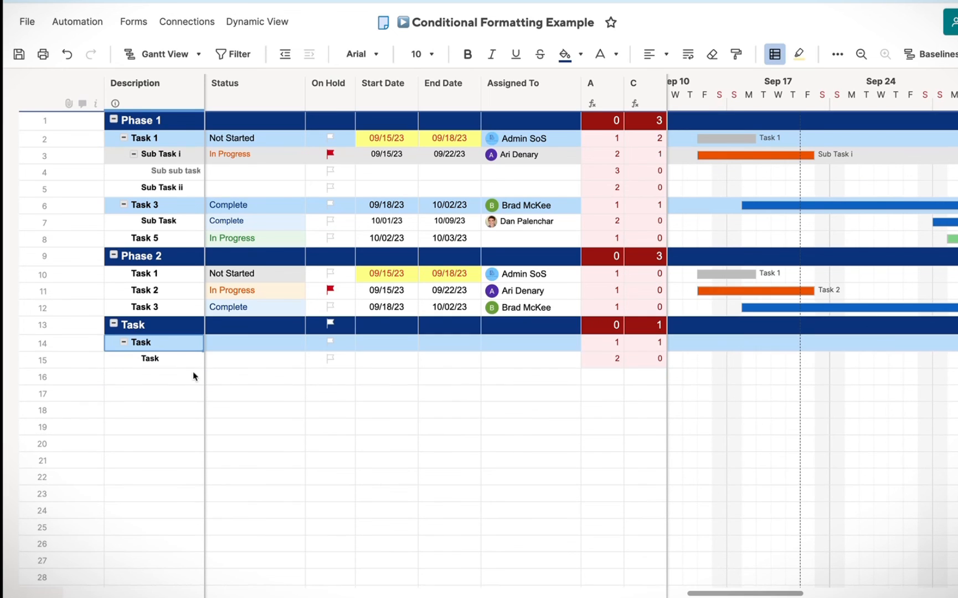
Add a row named Another below the last Task and indent it as that task's child.
click(163, 372)
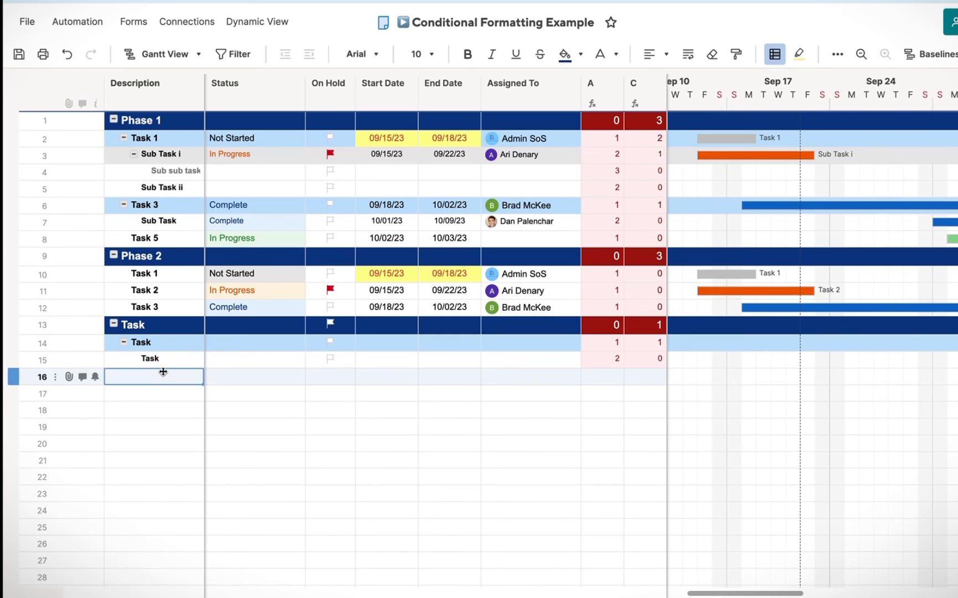
text(Aot)
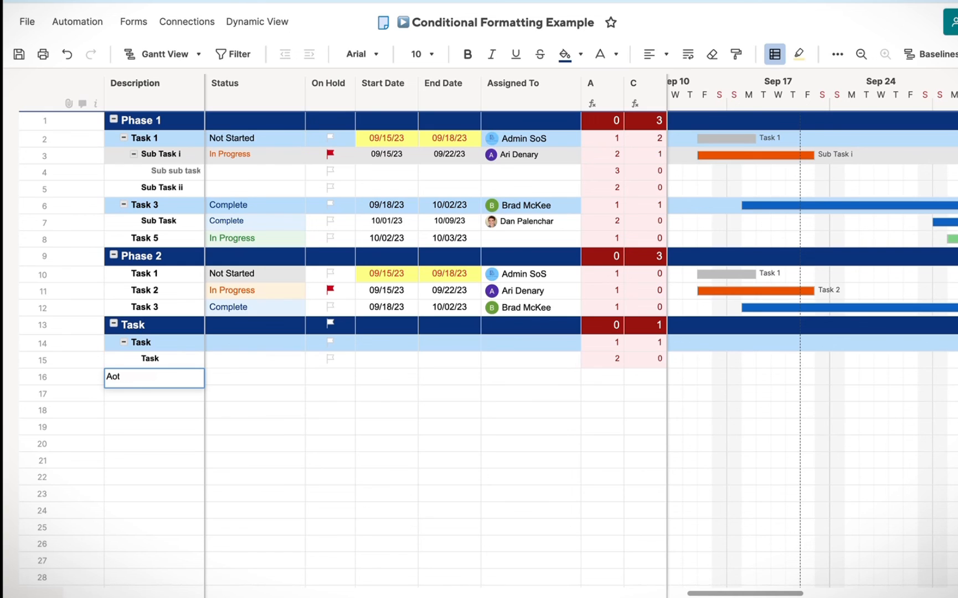
text(herher)
key(ctrl+bracketright)
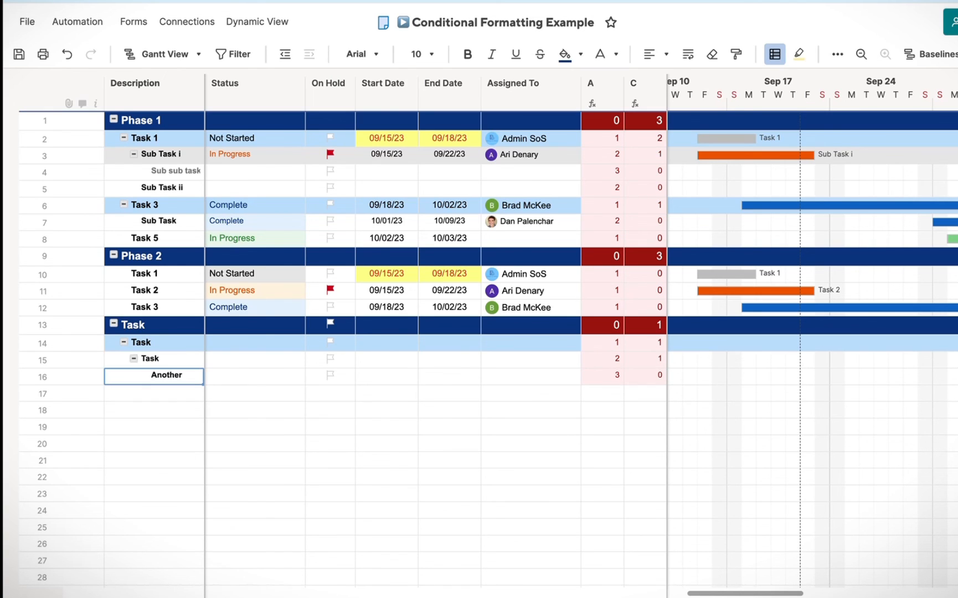
click(318, 458)
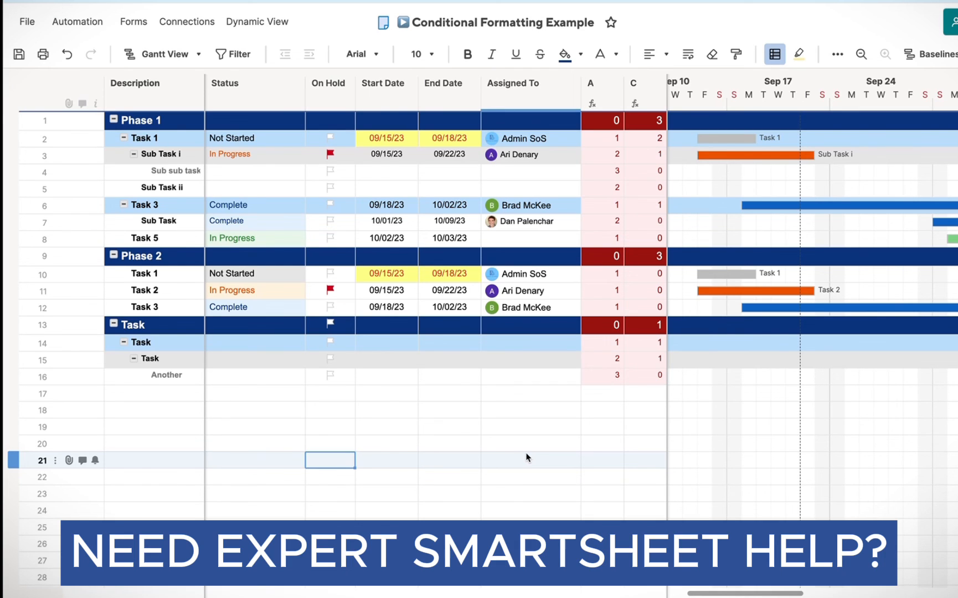
scroll(746, 449, right, 3)
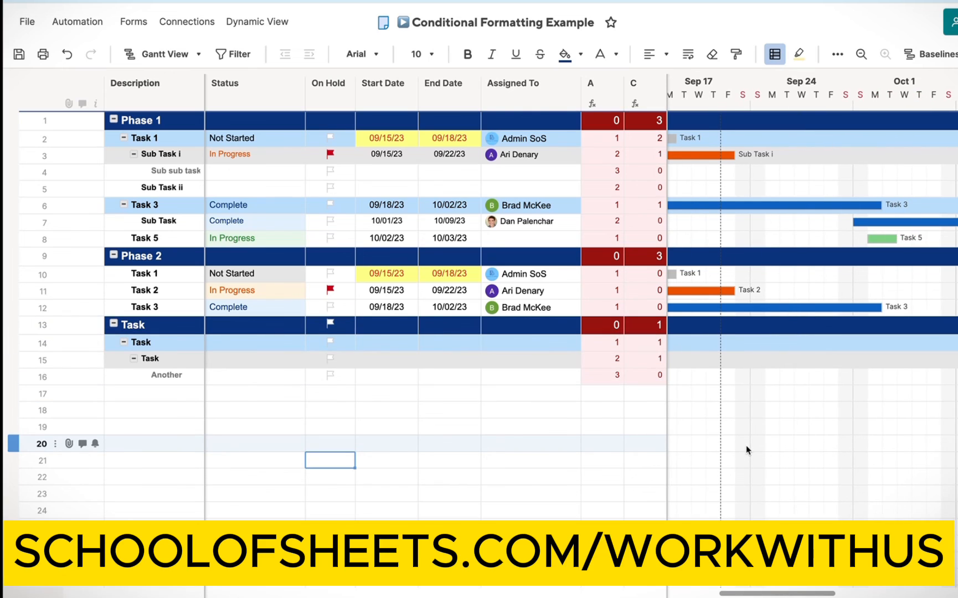